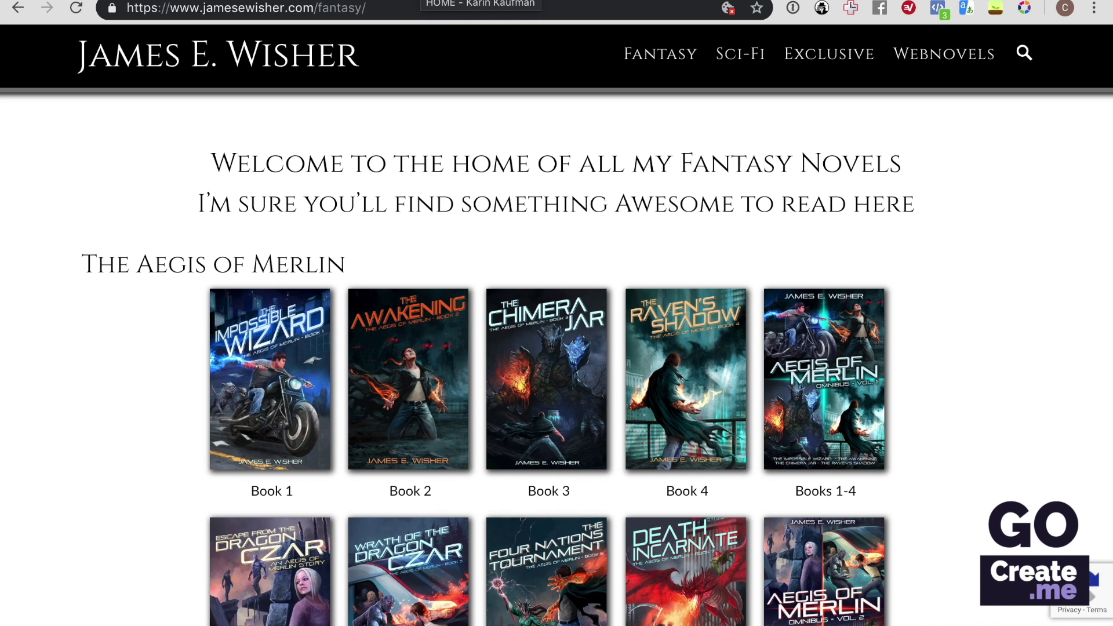
Switch to the cozy mystery author's website and examine how its audiobooks page and home page arrange several book series
left_click(432, 0)
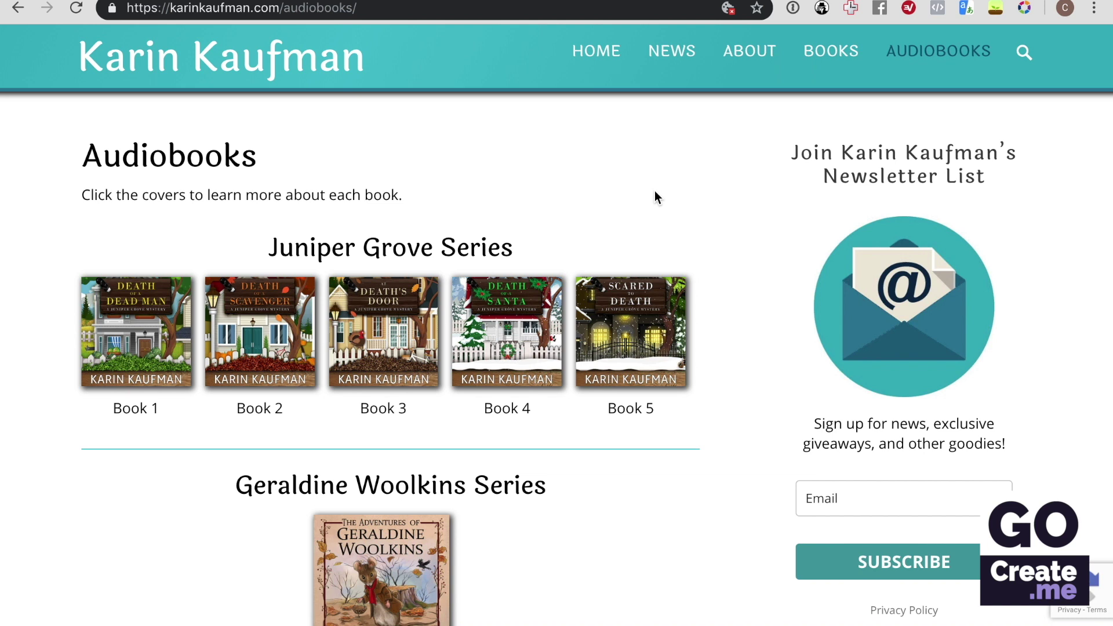
scroll(655, 197, "down", 15)
scroll(655, 197, "up", 2)
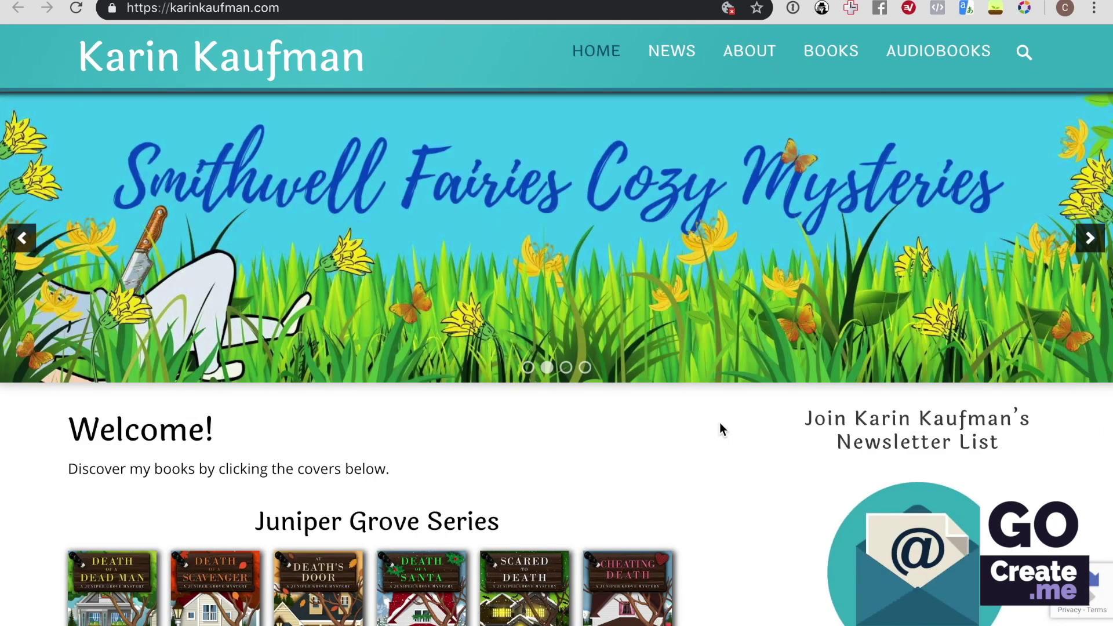
scroll(719, 422, "down", 2)
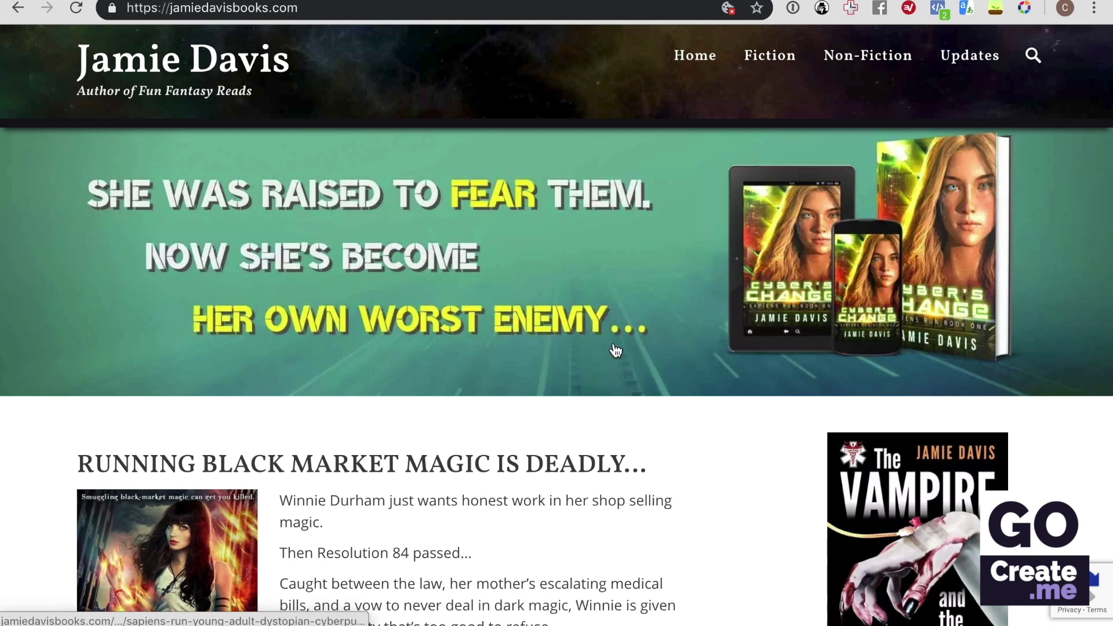
Examine the series sections beside the sidebar on the fun fantasy author's home page, comparing them with the cozy mystery author's home page
scroll(616, 350, "down", 5)
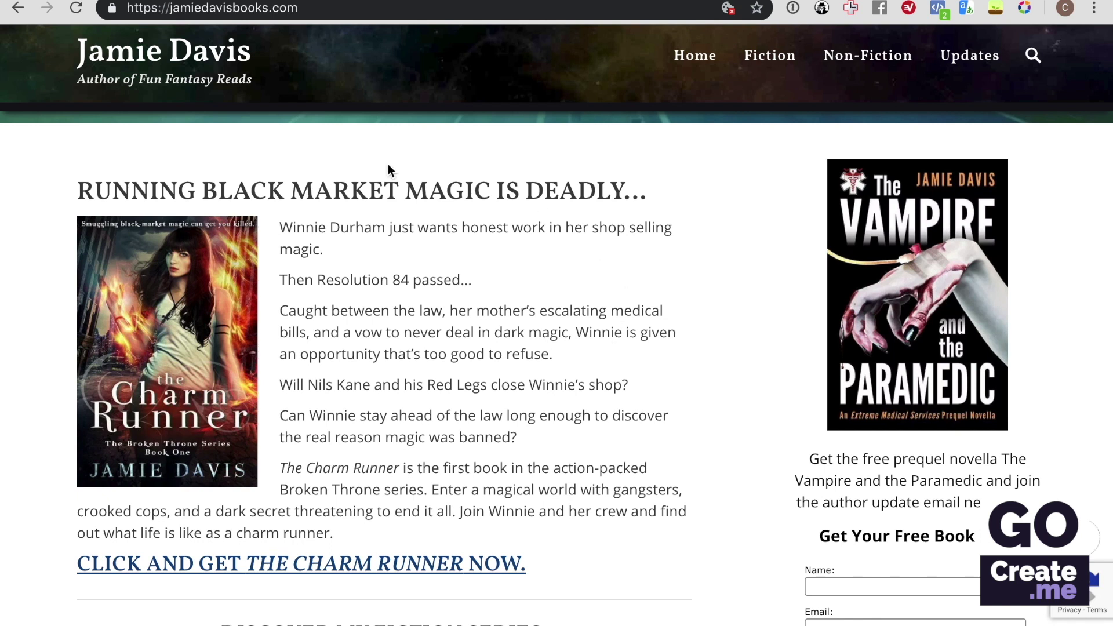
scroll(516, 323, "down", 10)
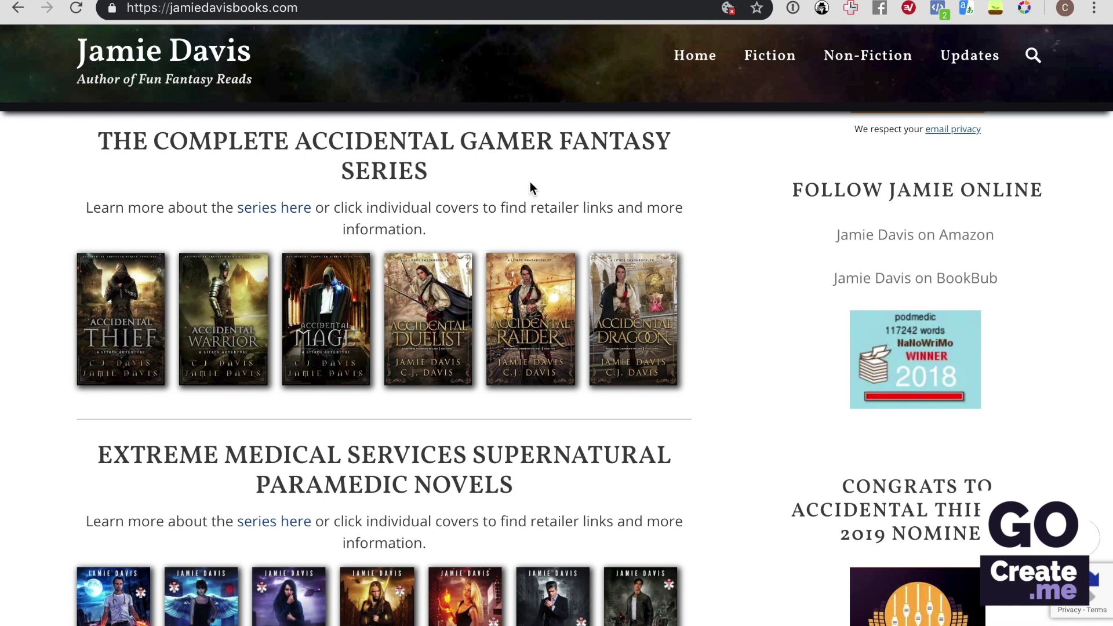
scroll(530, 188, "down", 10)
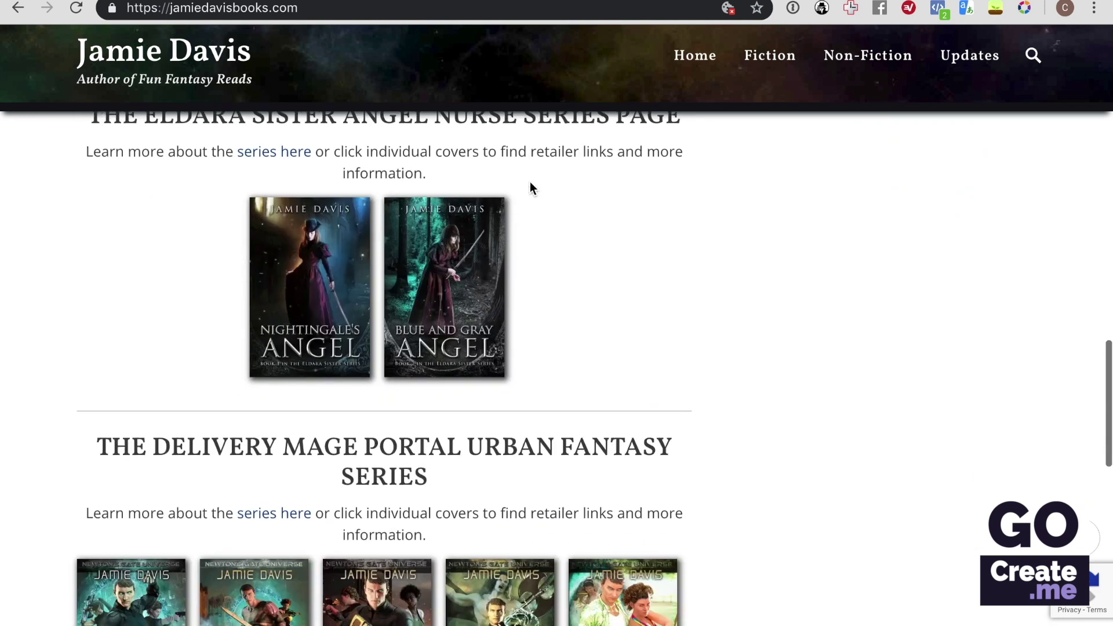
scroll(530, 187, "down", 8)
scroll(530, 188, "up", 5)
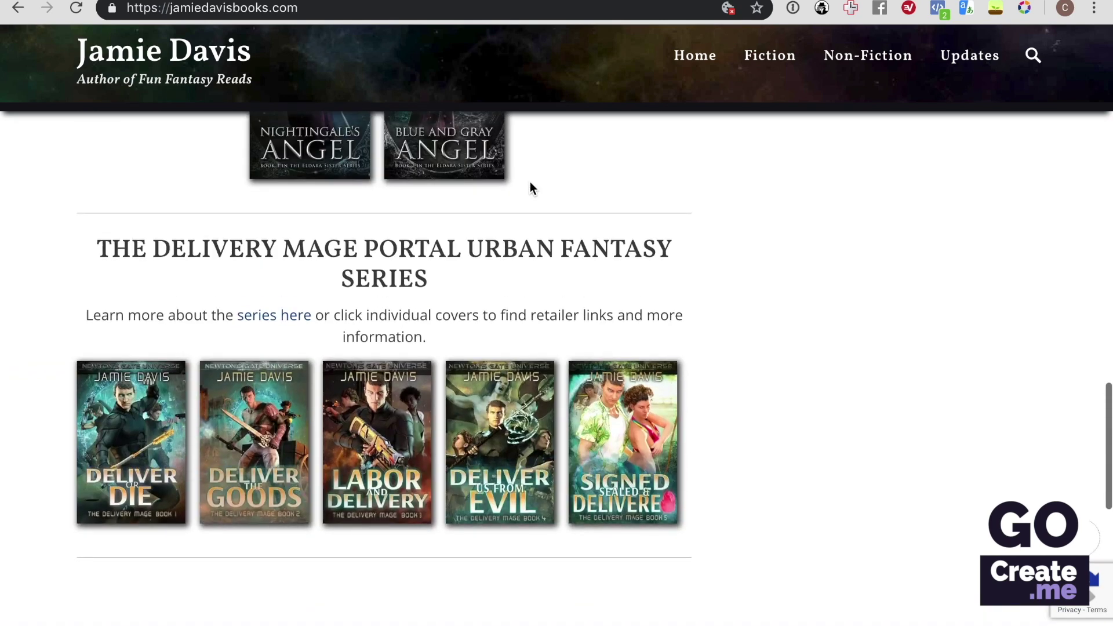
scroll(530, 188, "up", 8)
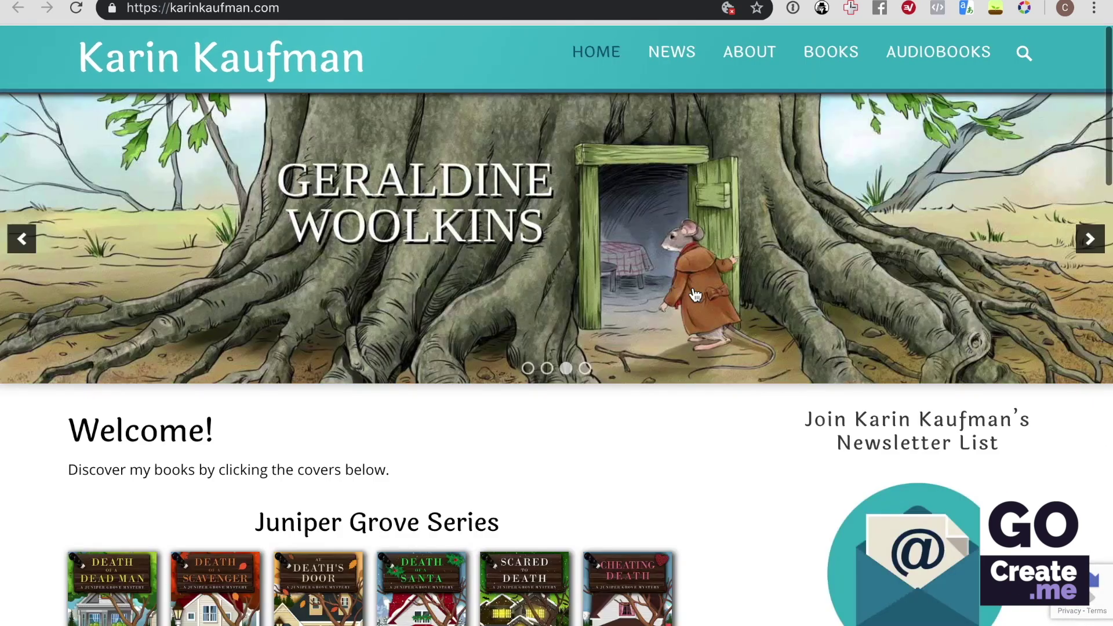
scroll(695, 295, "down", 7)
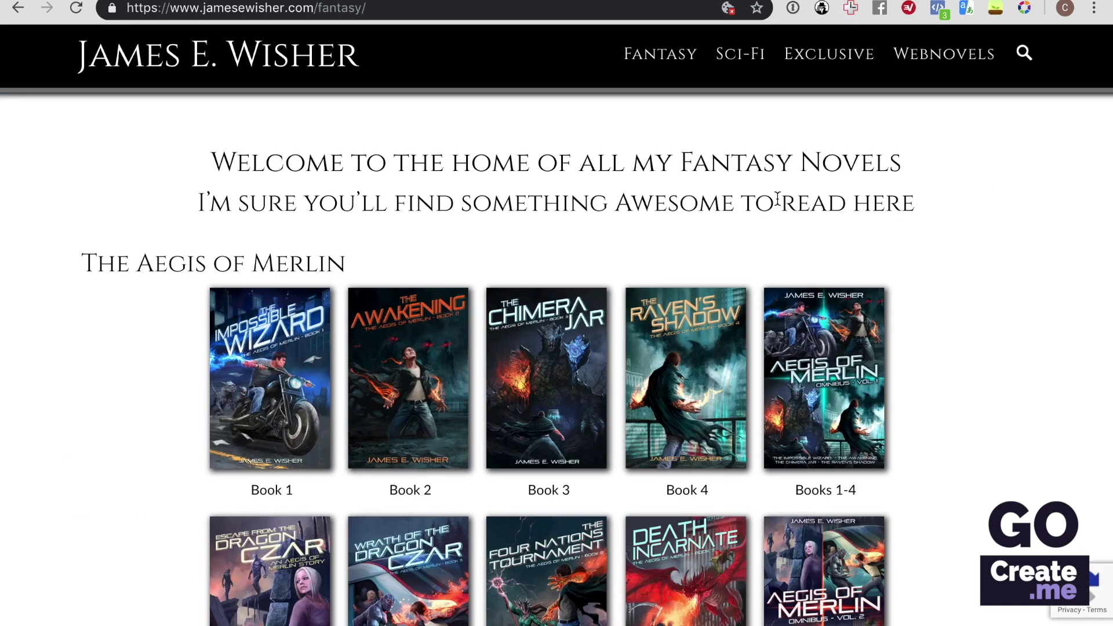
Examine the full-width Fantasy page, from The Aegis of Merlin through Soul Force Saga and Miscellaneous Fantasy to the footer
scroll(777, 200, "down", 1)
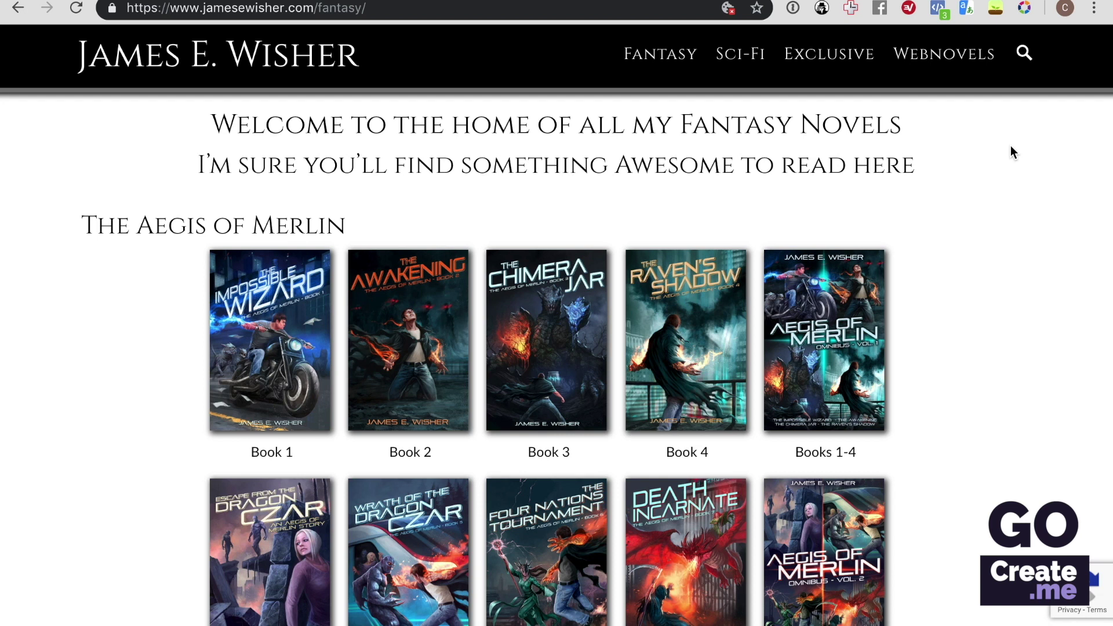
scroll(1010, 148, "down", 5)
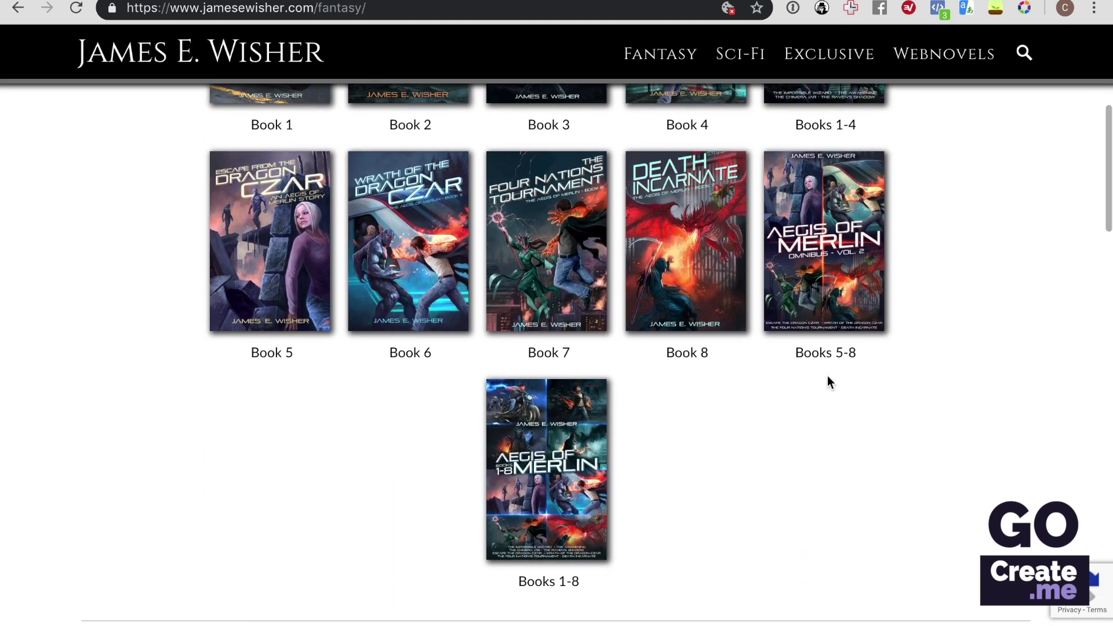
scroll(996, 278, "up", 2)
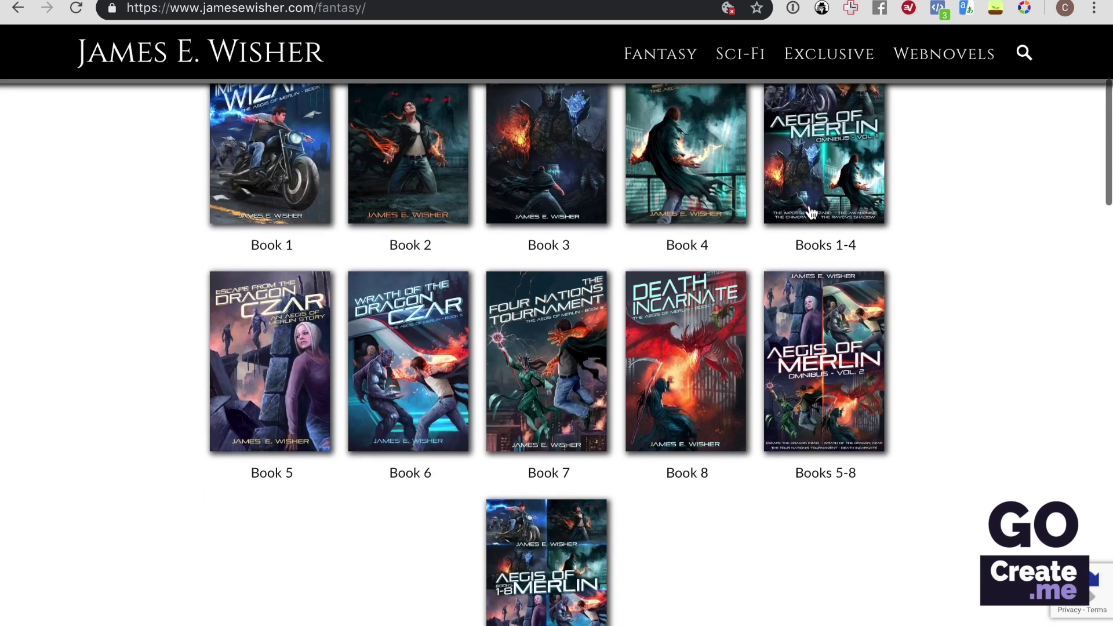
scroll(970, 456, "down", 3)
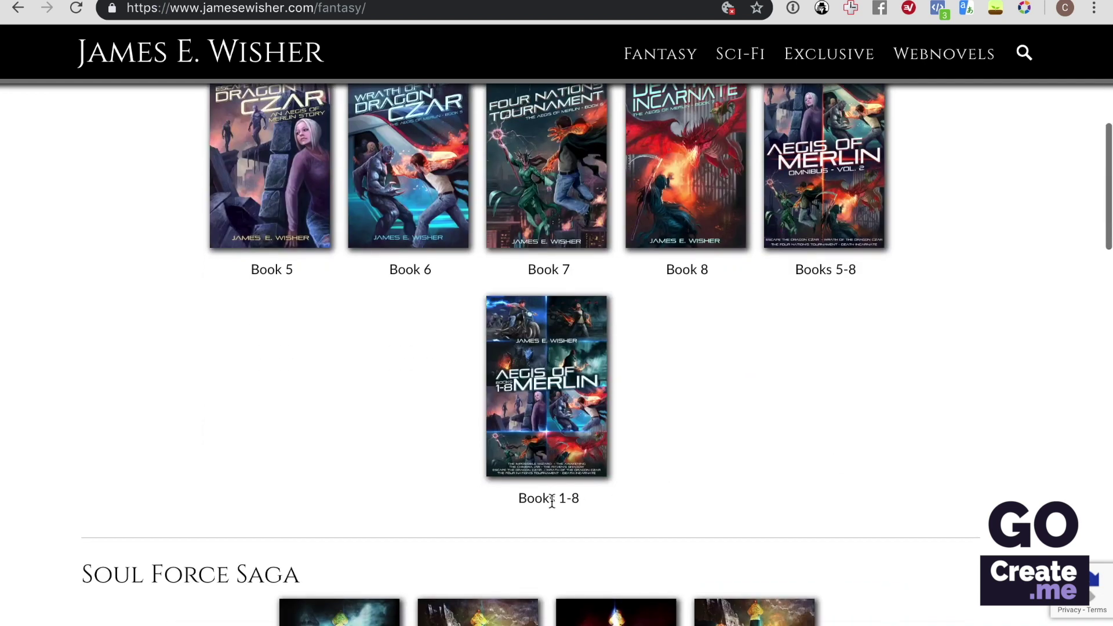
scroll(989, 410, "down", 10)
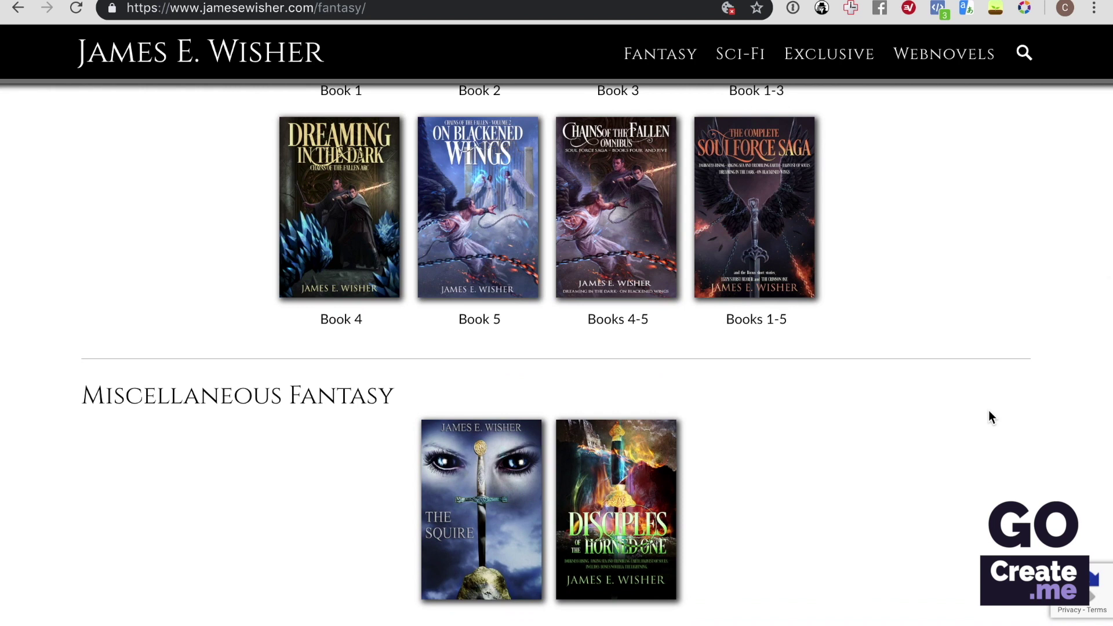
scroll(989, 411, "down", 4)
scroll(988, 411, "down", 8)
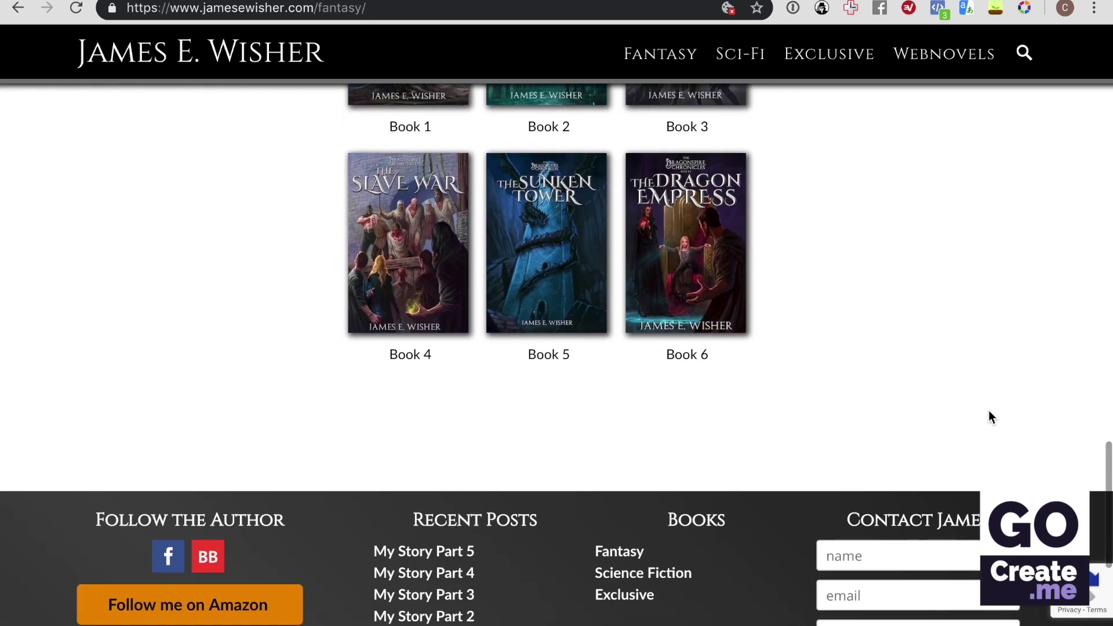
key("Home")
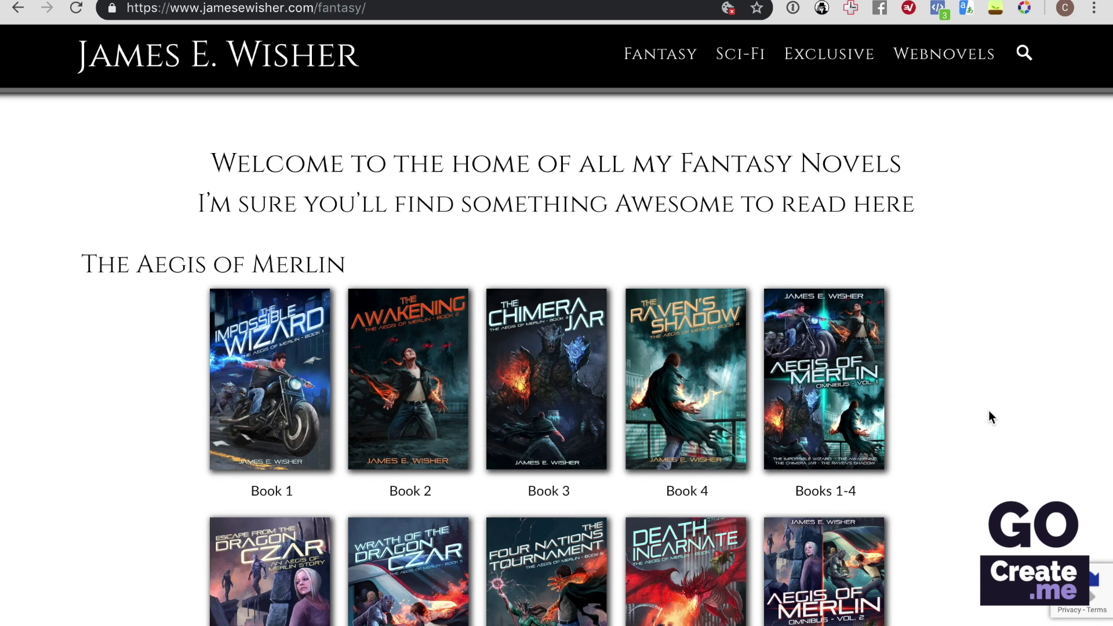
Highlight The Aegis of Merlin section and review the series groups down the Fantasy page, clearing the highlight at the end
left_click_drag(96, 265, 374, 517)
scroll(174, 484, "down", 9)
scroll(173, 487, "down", 20)
scroll(172, 486, "down", 6)
scroll(374, 517, "up", 9)
scroll(374, 517, "up", 20)
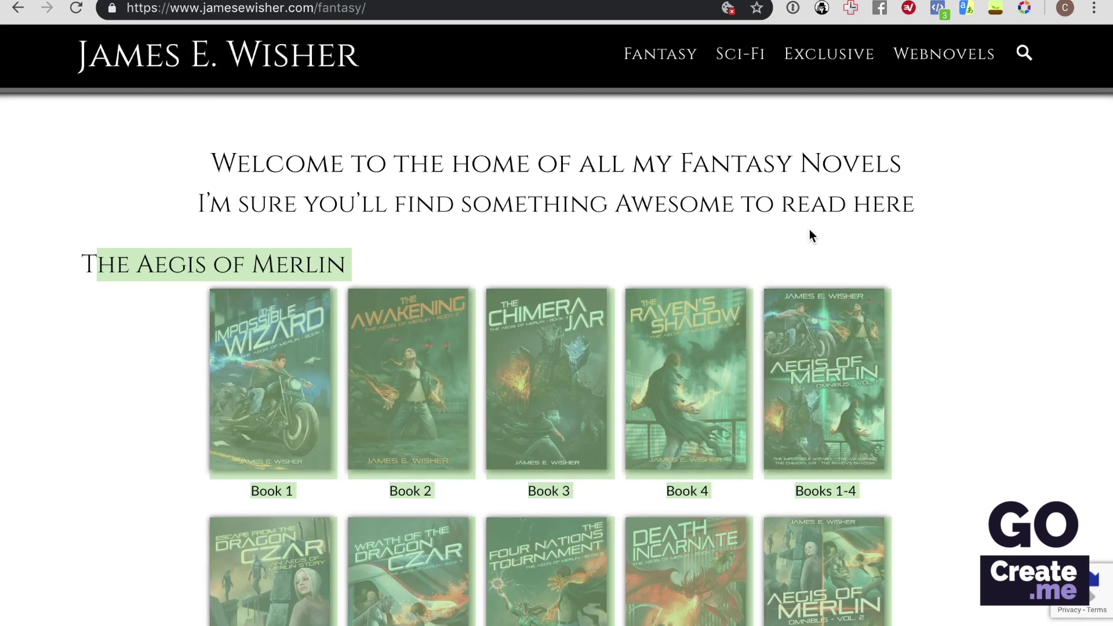
left_click(810, 230)
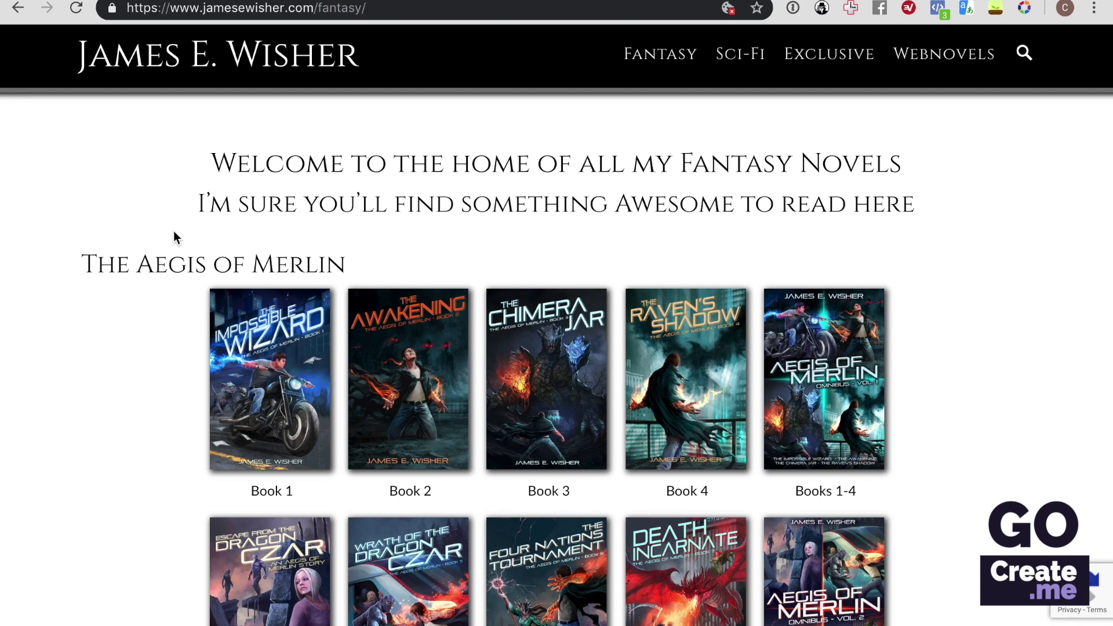
Highlight The Aegis of Merlin heading with its rows of book covers to inspect a single series block, and clear the highlight
left_click_drag(116, 264, 189, 506)
scroll(187, 478, "down", 4)
scroll(188, 506, "down", 1)
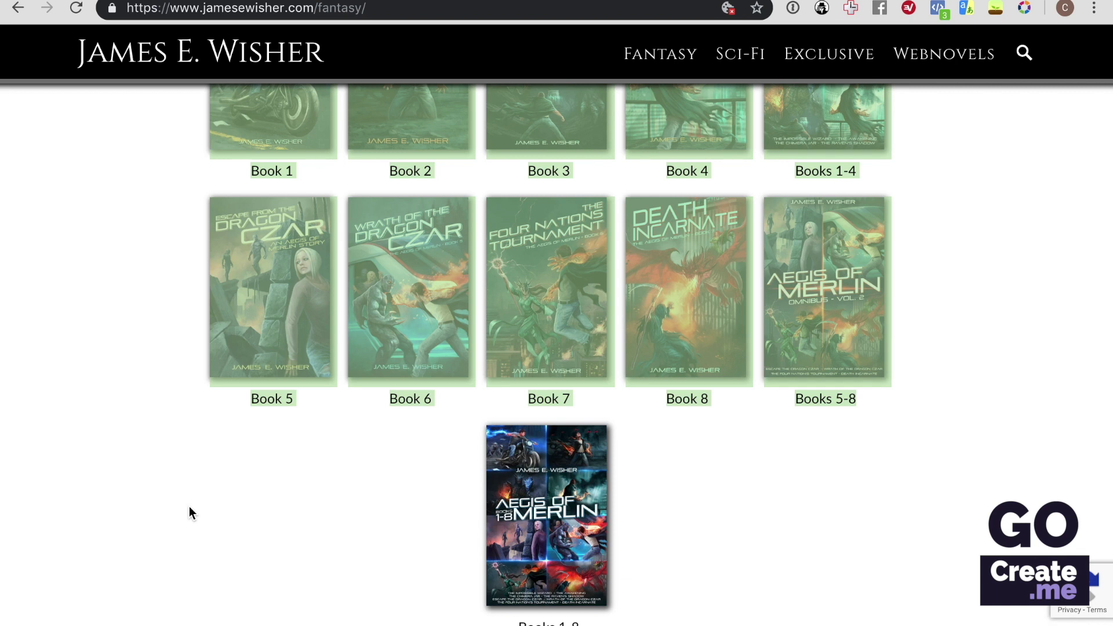
scroll(189, 506, "up", 5)
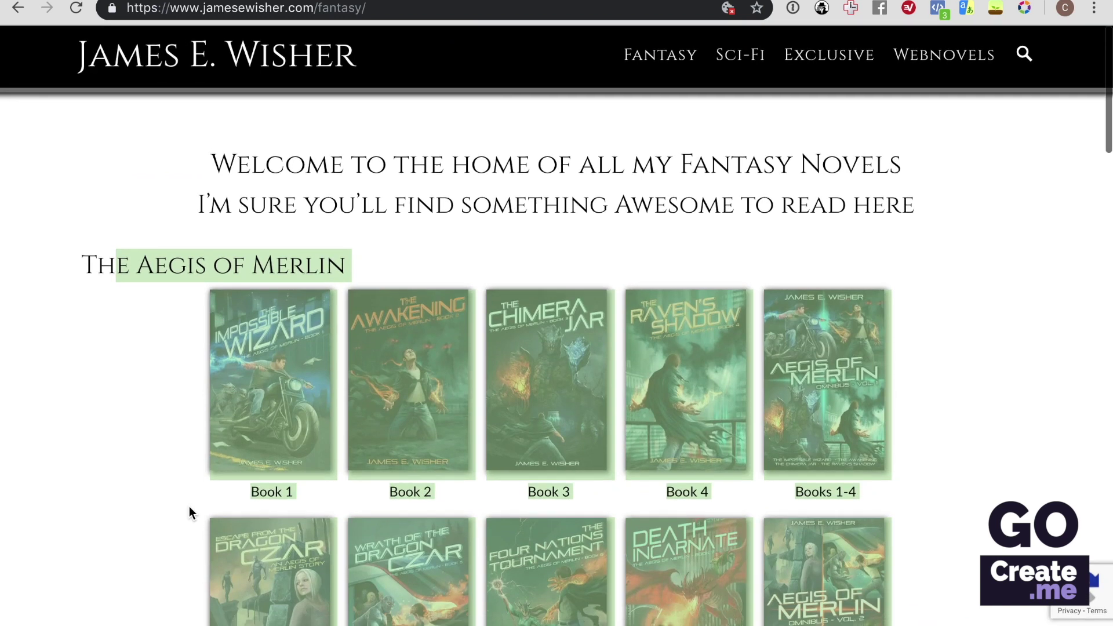
left_click(297, 185)
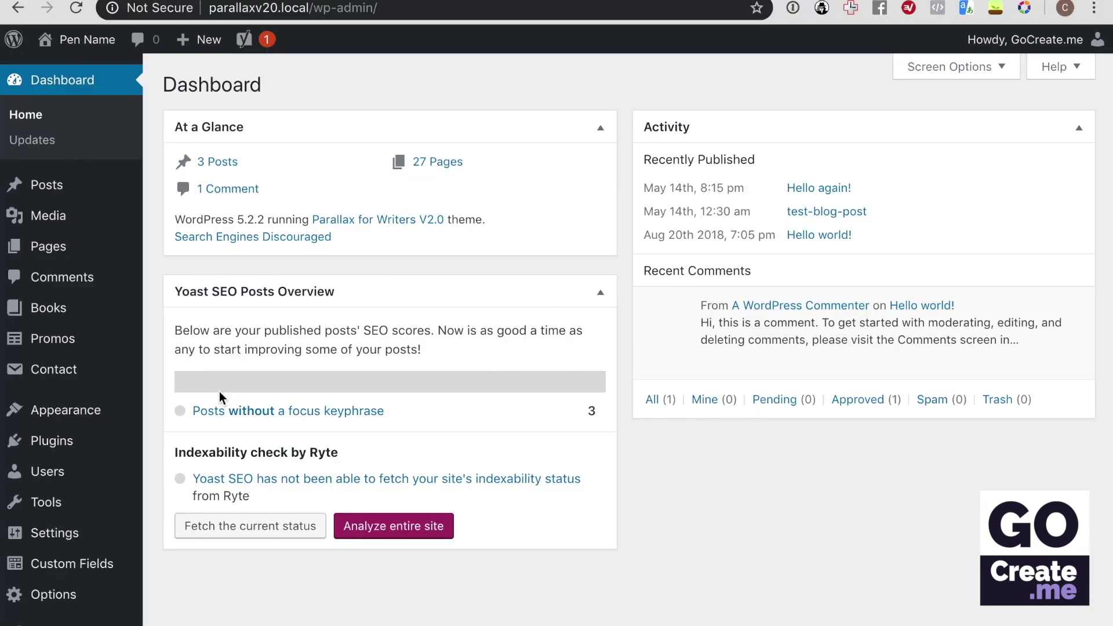
In the WordPress dashboard, quick edit the 404 error page, check its template choices and update it with Multiple Series with Sidebar
mouse_move(46, 249)
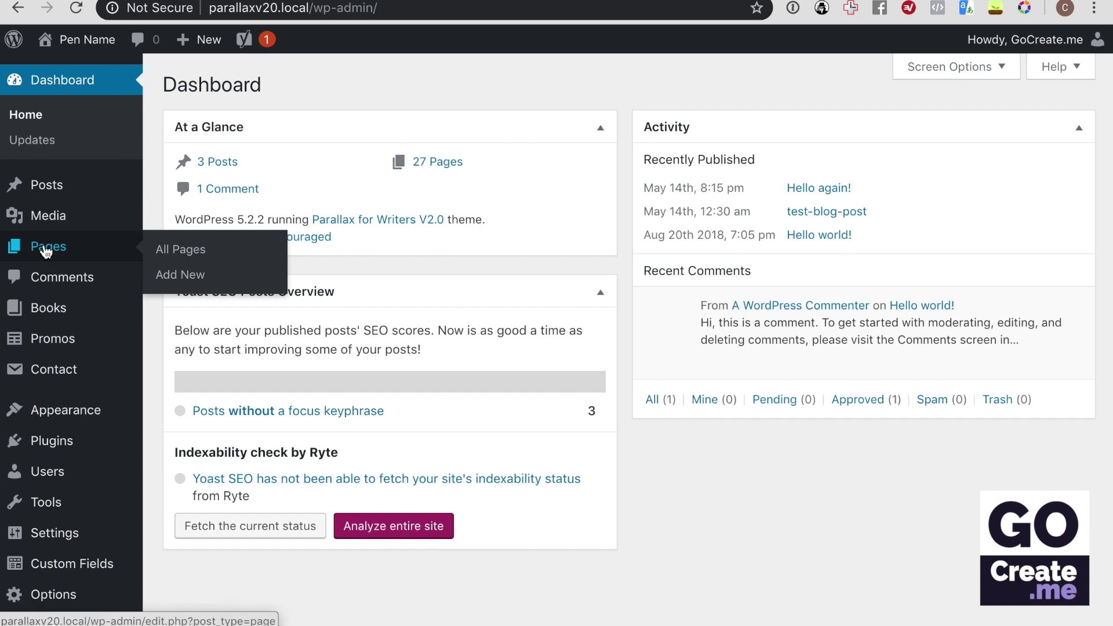
left_click(45, 249)
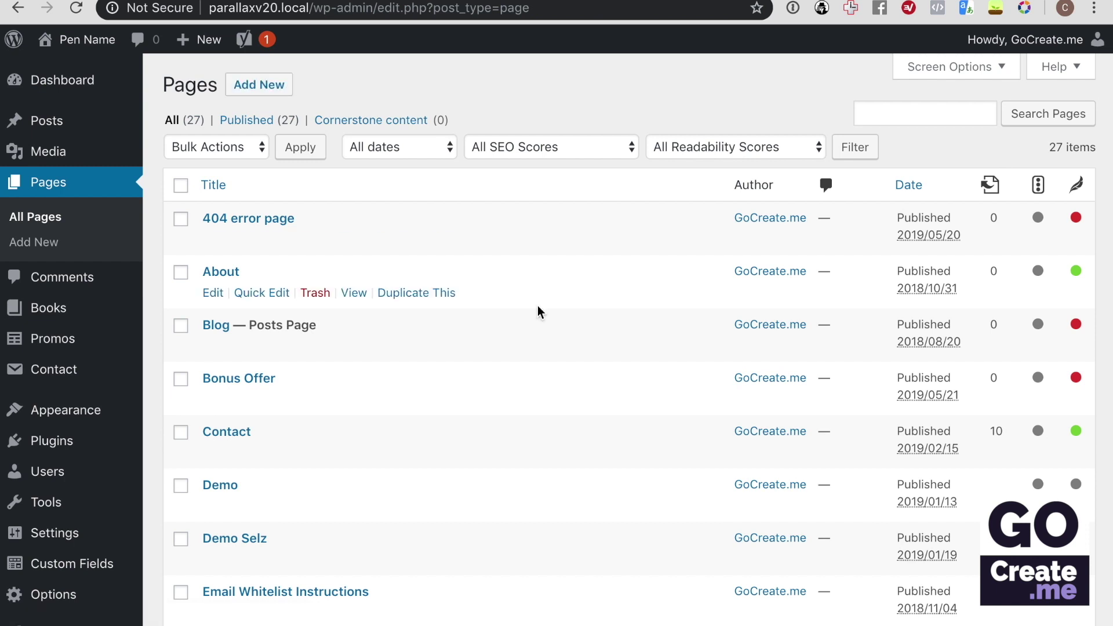
left_click(267, 238)
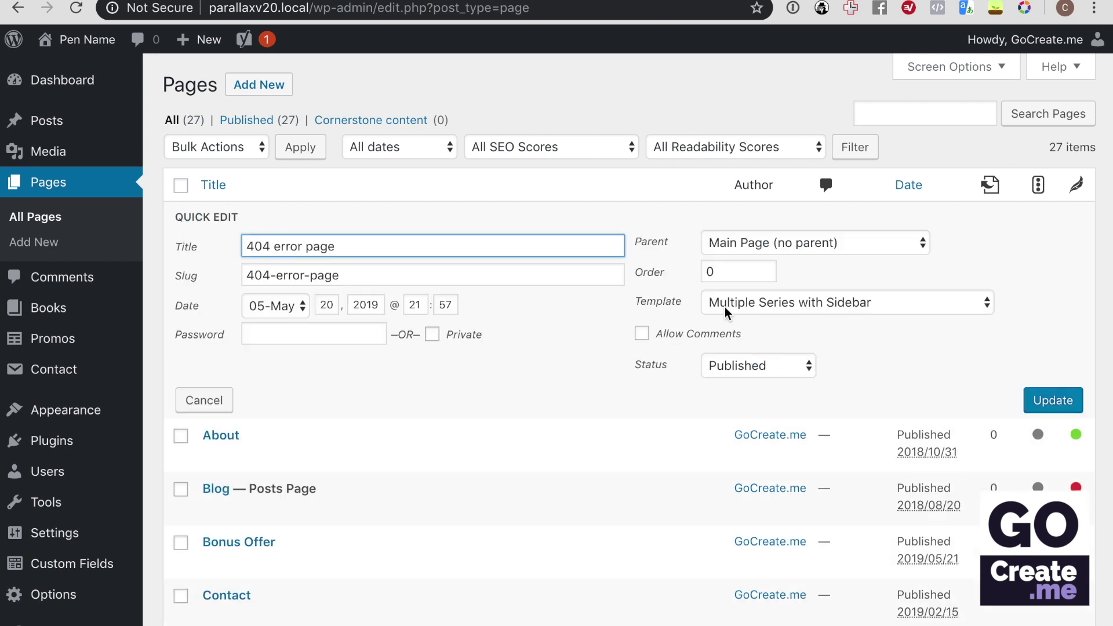
left_click(768, 302)
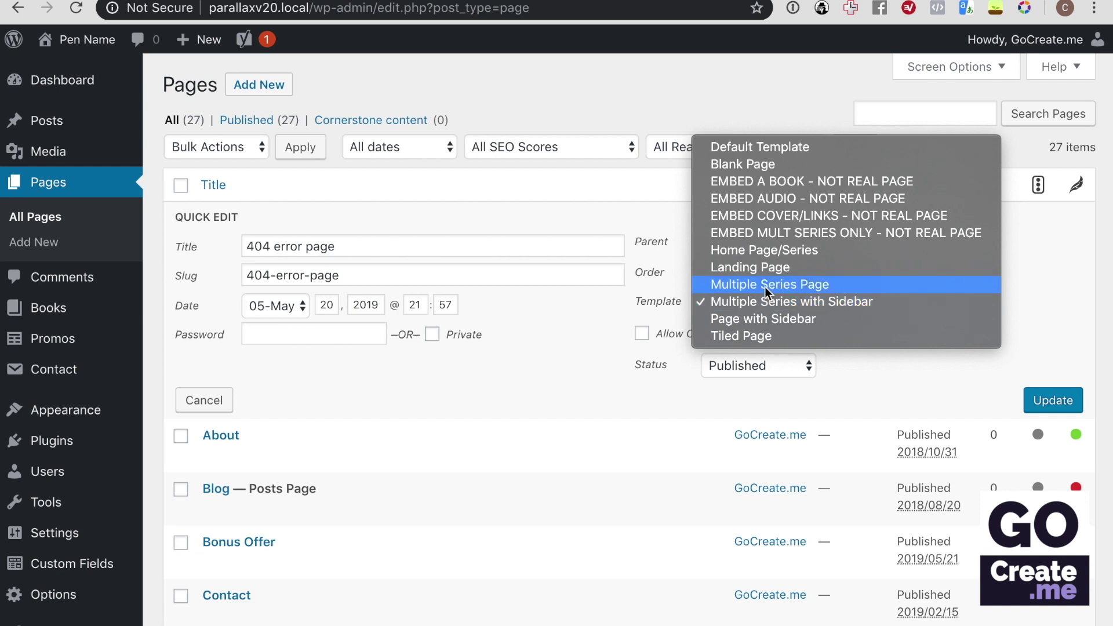
left_click(1038, 322)
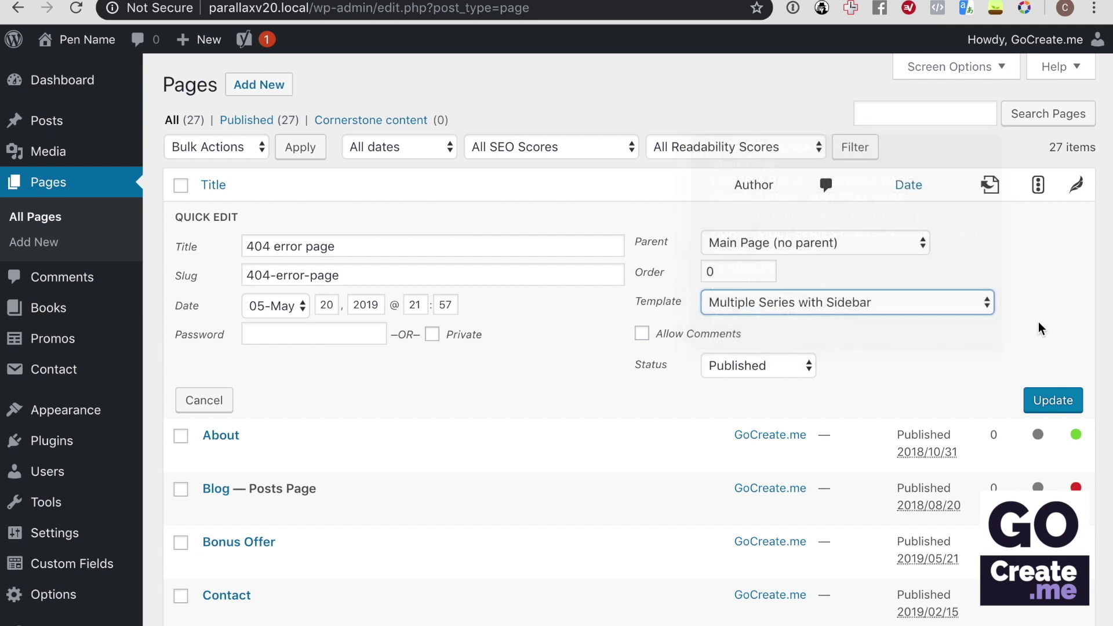
left_click(1051, 399)
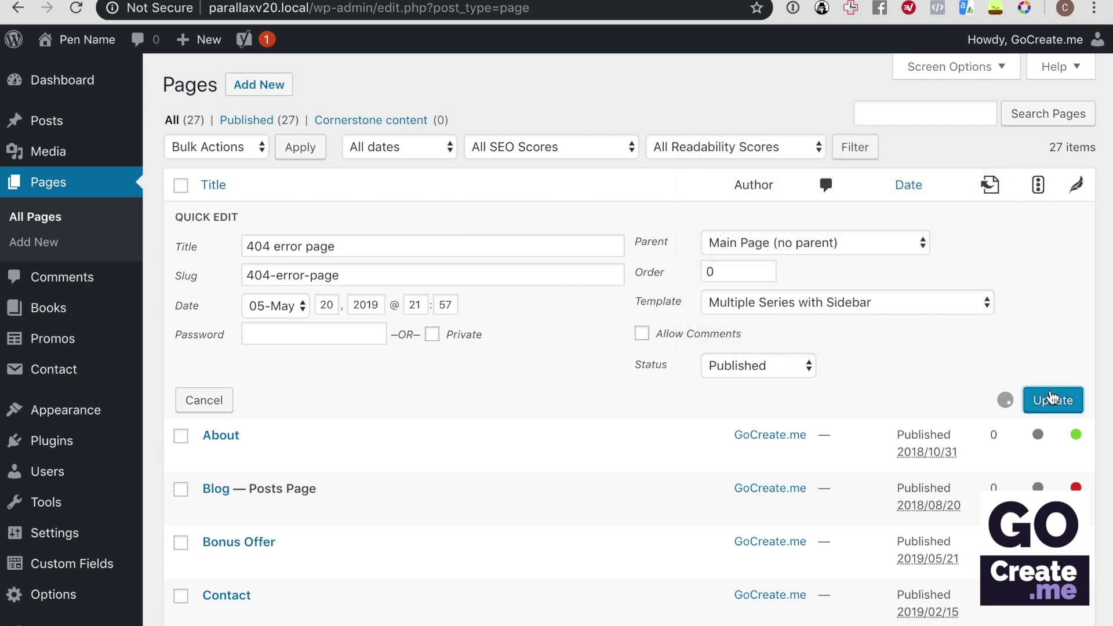
Open the 404 error page in the full editor and review its page template options, keeping Multiple Series with Sidebar
left_click(214, 239)
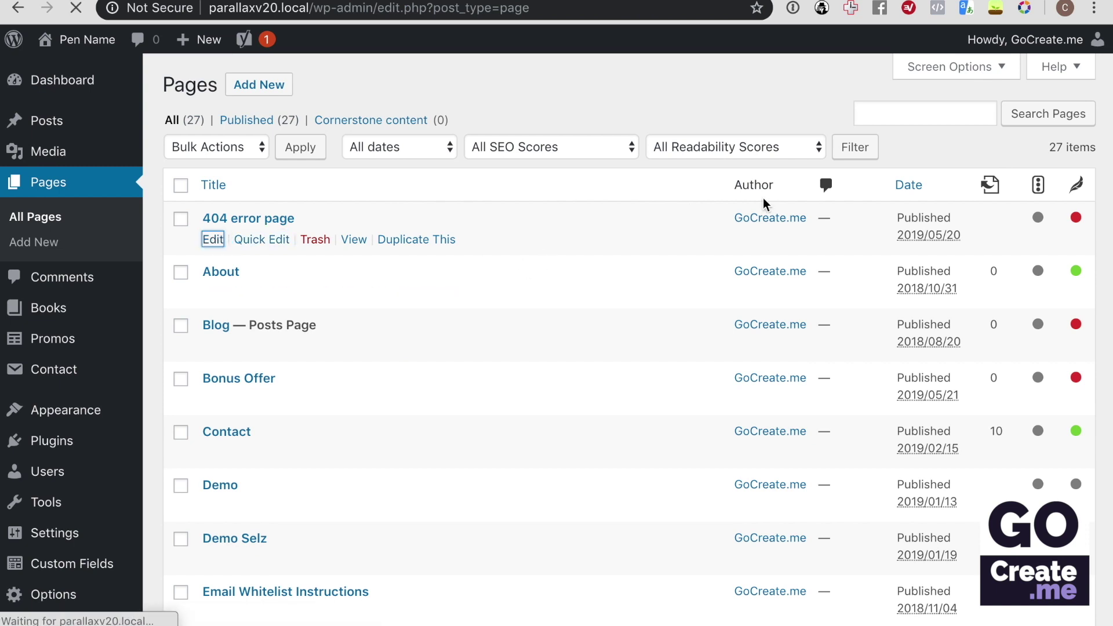
scroll(829, 312, "down", 4)
left_click(916, 384)
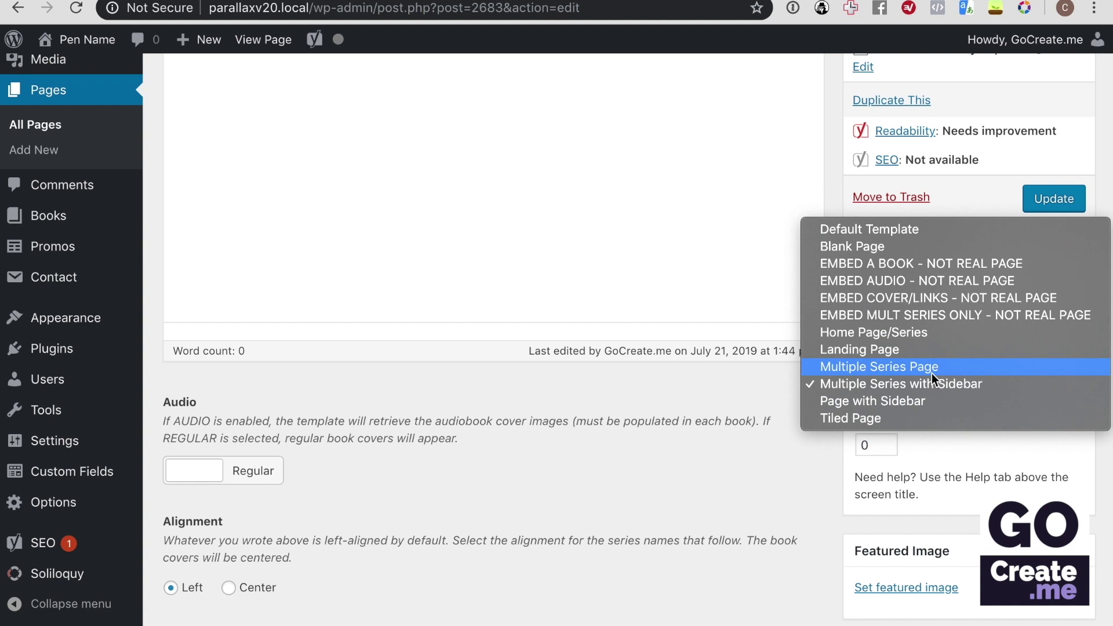
left_click(221, 365)
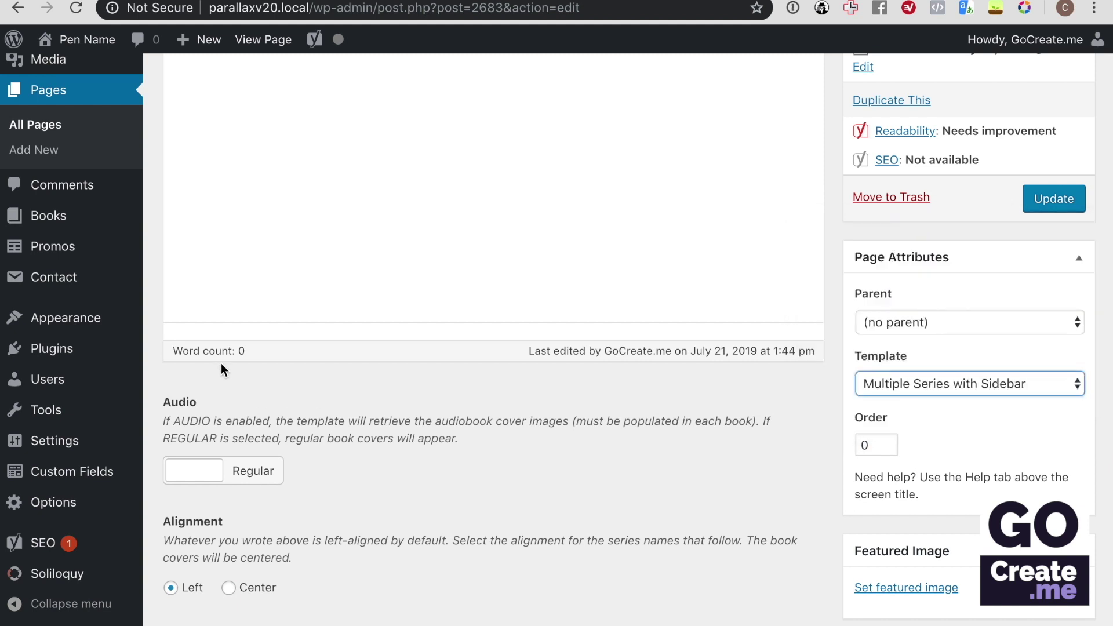
Create a new page titled "Demo Series Title" and place the cursor in its content area
left_click(36, 154)
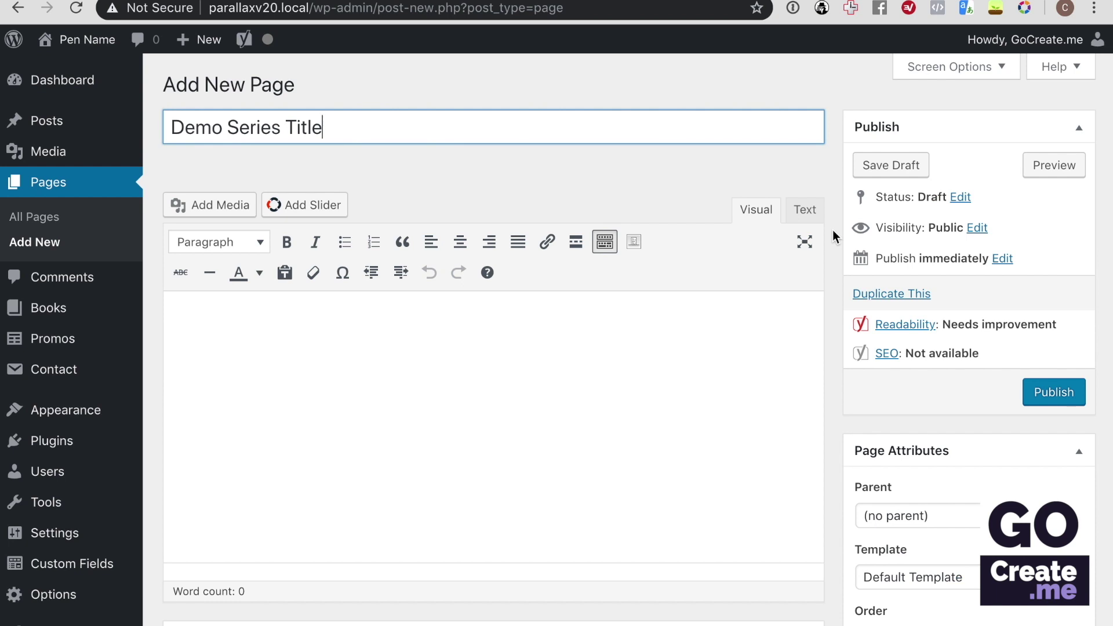
left_click(436, 365)
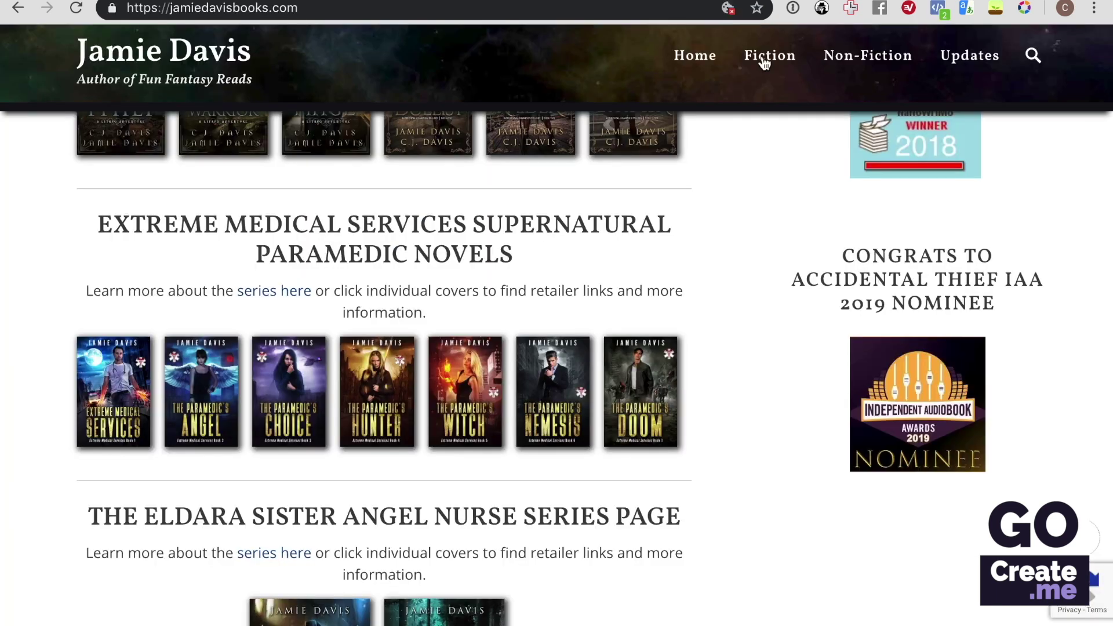
Switch to the fun fantasy author's home page and examine the introductory content above its fiction series sections
scroll(753, 300, "up", 10)
scroll(756, 307, "down", 5)
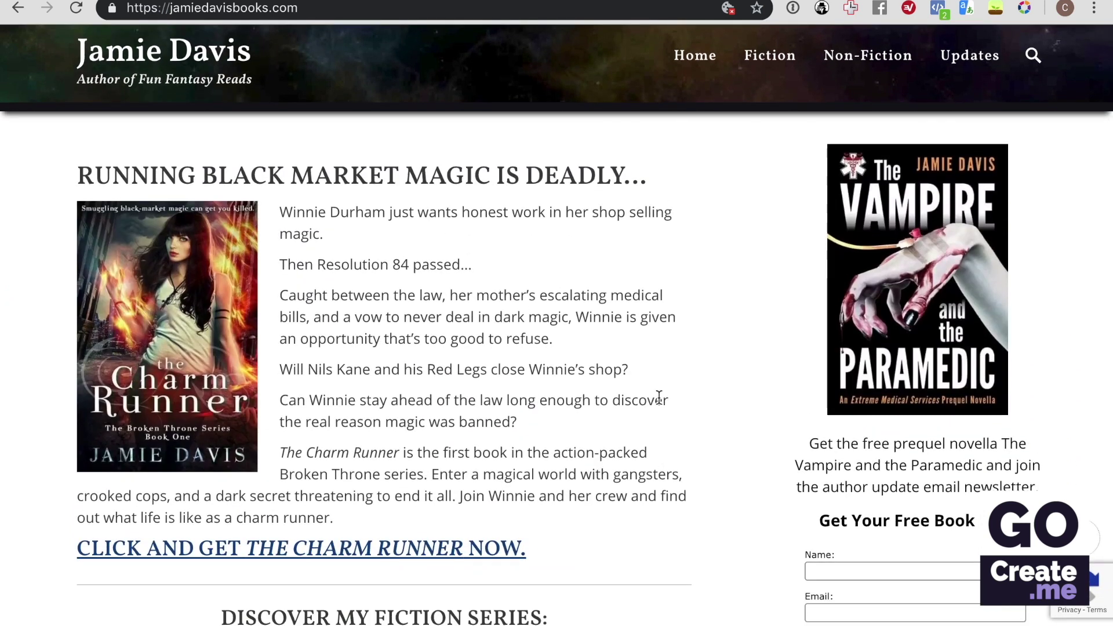
scroll(614, 313, "down", 1)
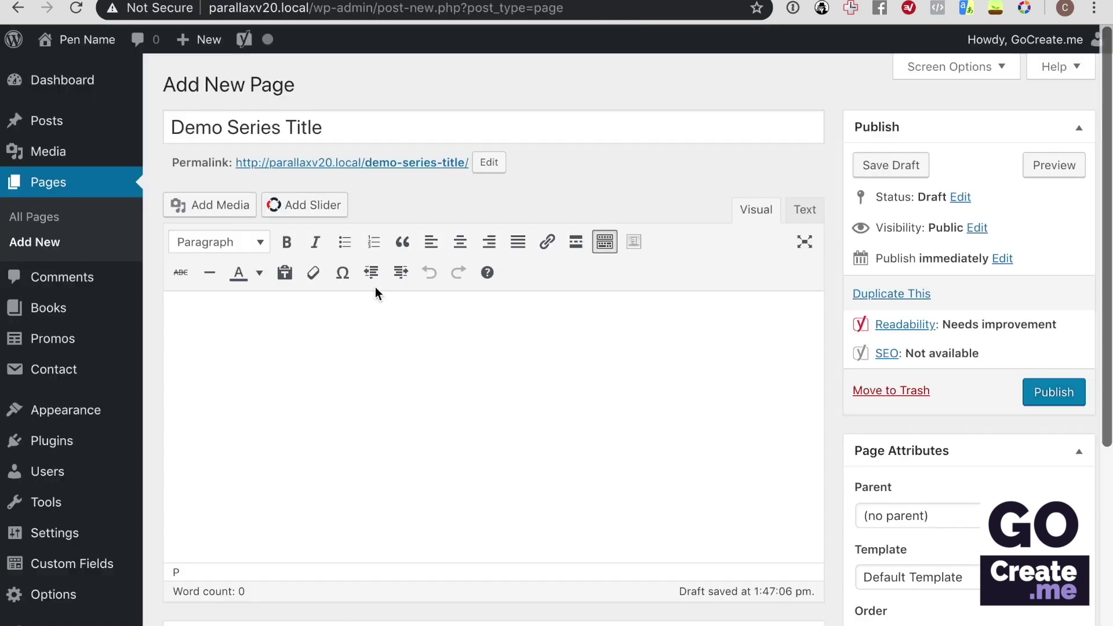
Assign the Multiple Series with Sidebar template to the new Demo Series Title page
scroll(951, 385, "down", 4)
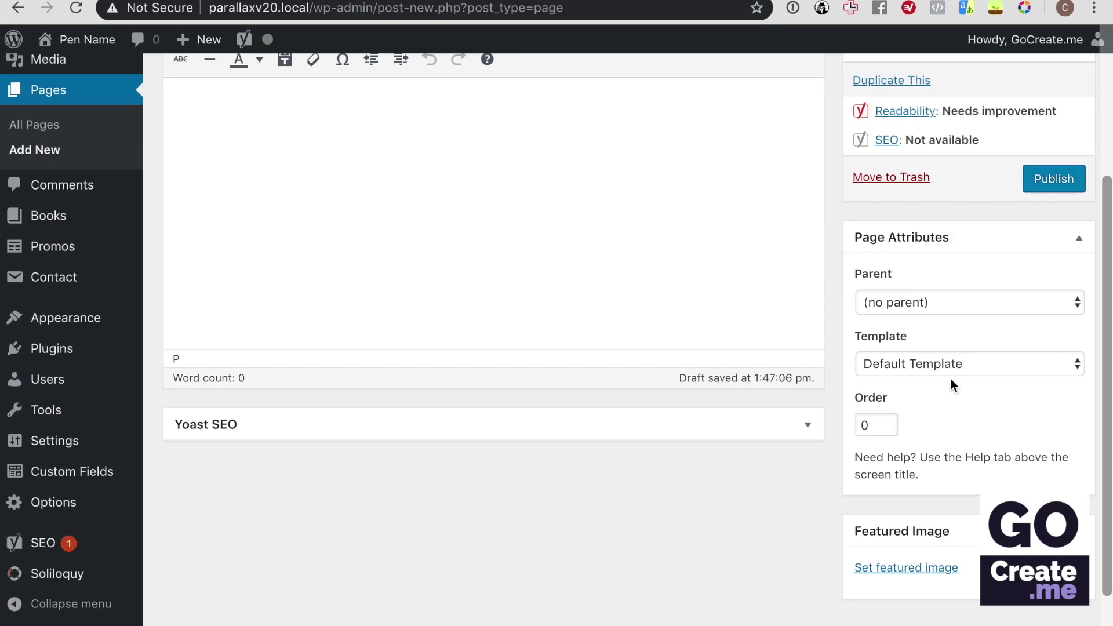
left_click(938, 363)
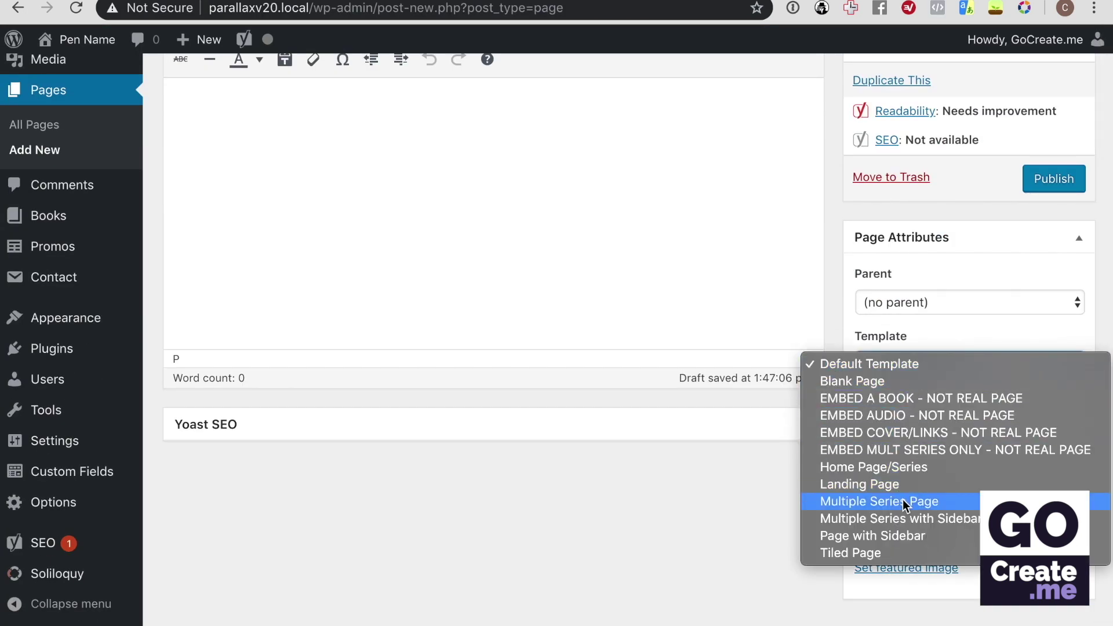
left_click(908, 519)
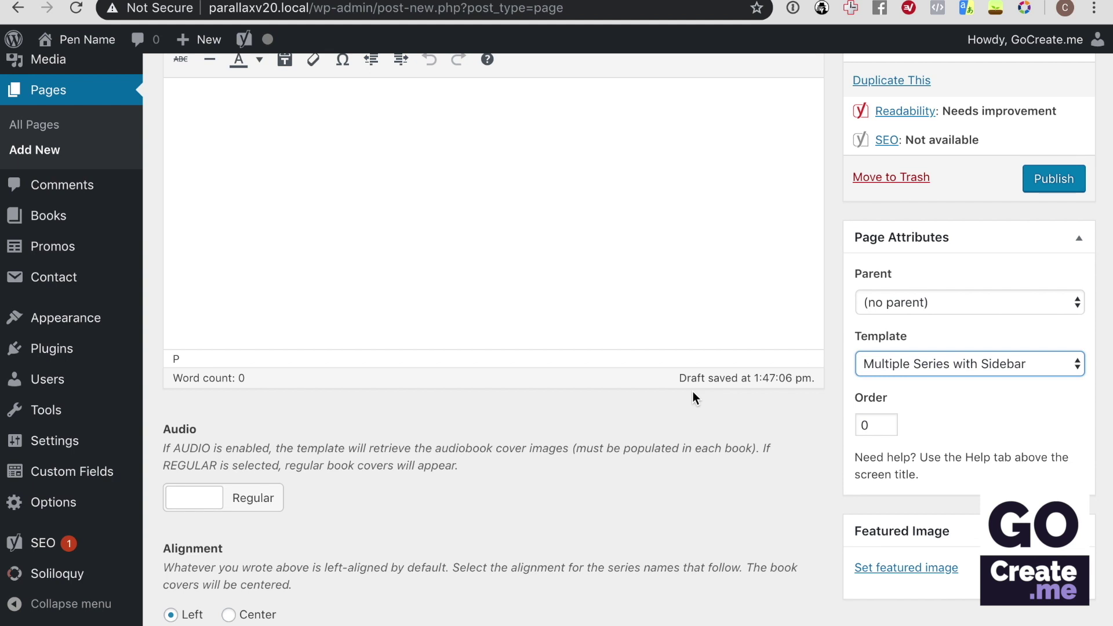
Switch the page's cover option to Audio and compare the Juniper Grove Series author's audiobooks page with the home page's regular covers
scroll(693, 392, "down", 5)
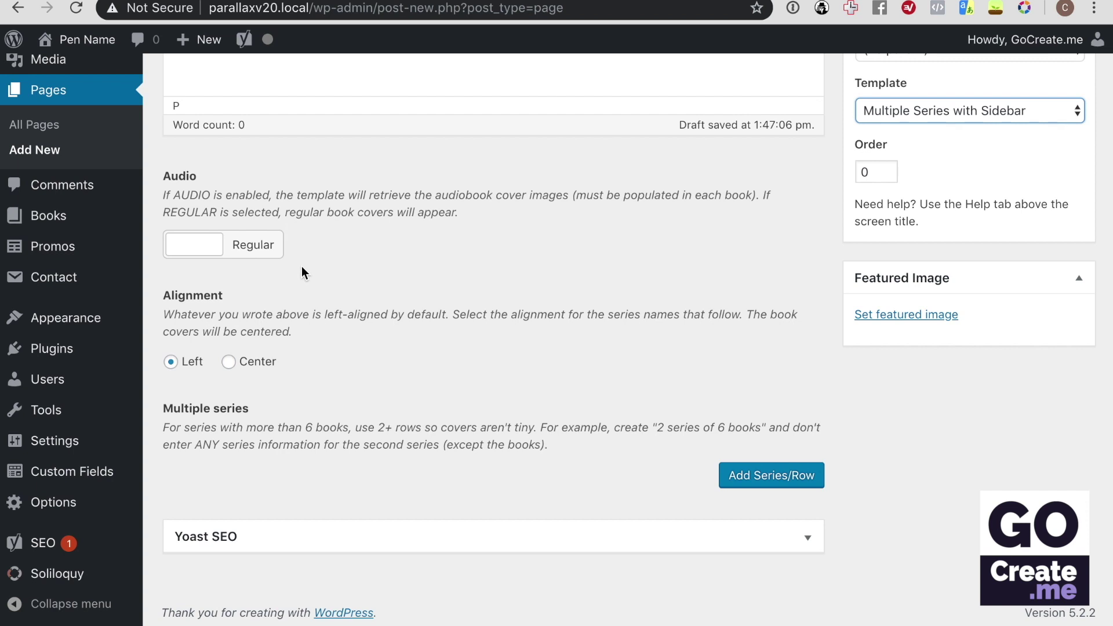
left_click(253, 257)
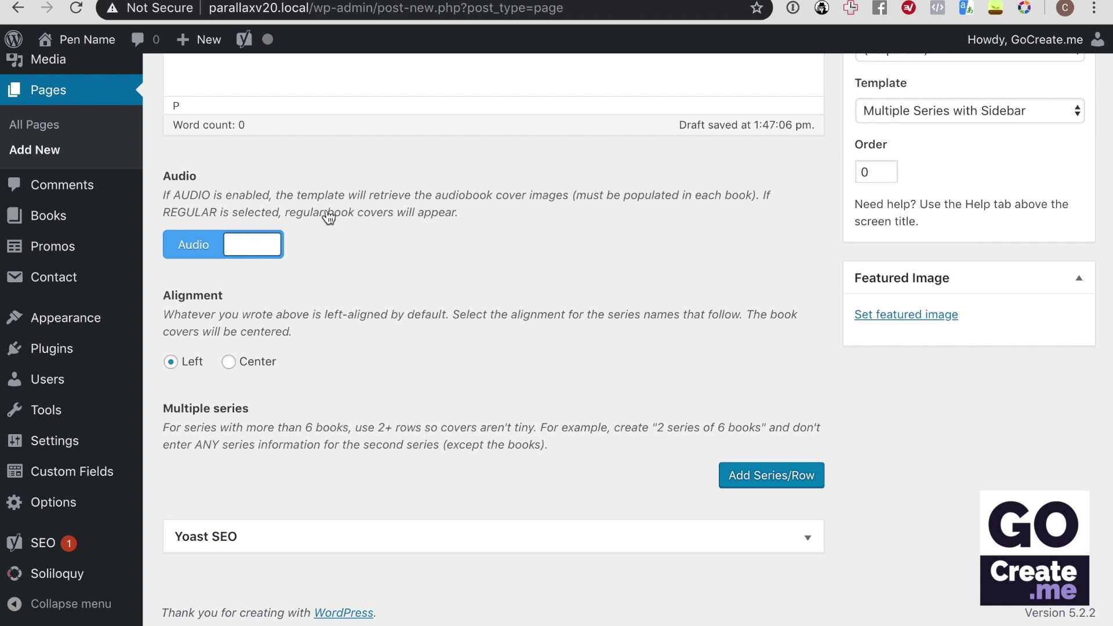
left_click(354, 1)
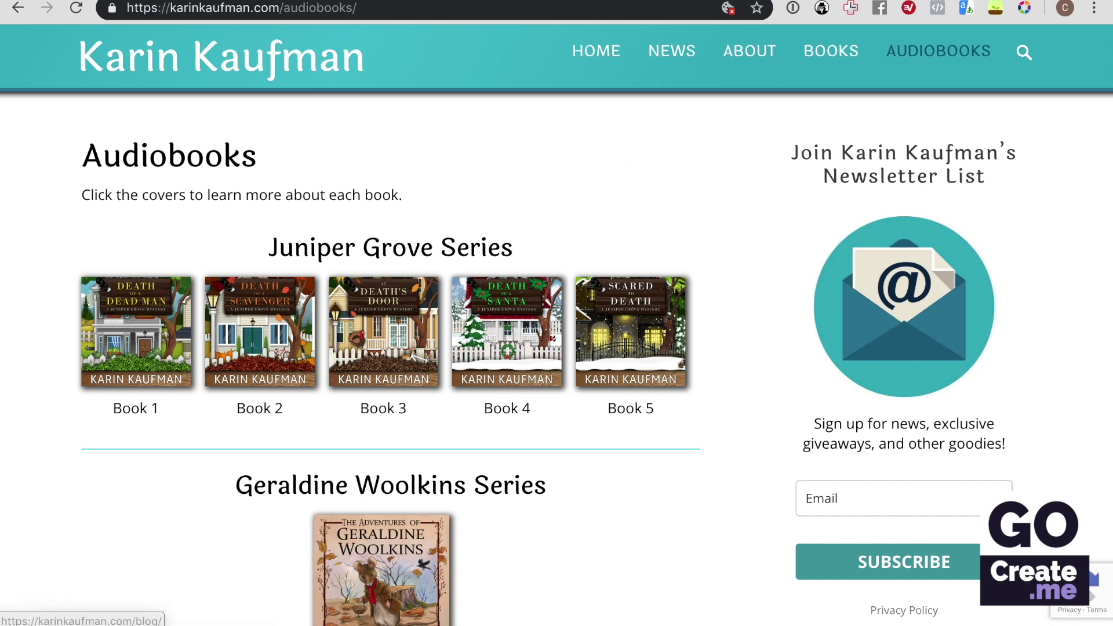
left_click(492, 1)
scroll(314, 364, "down", 4)
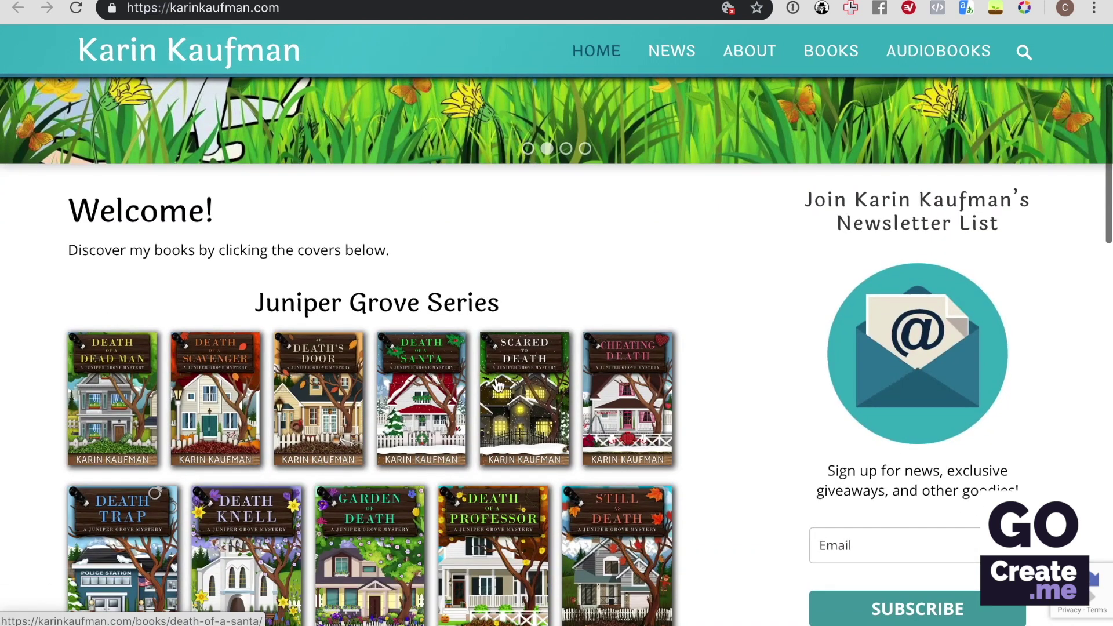
left_click(354, 1)
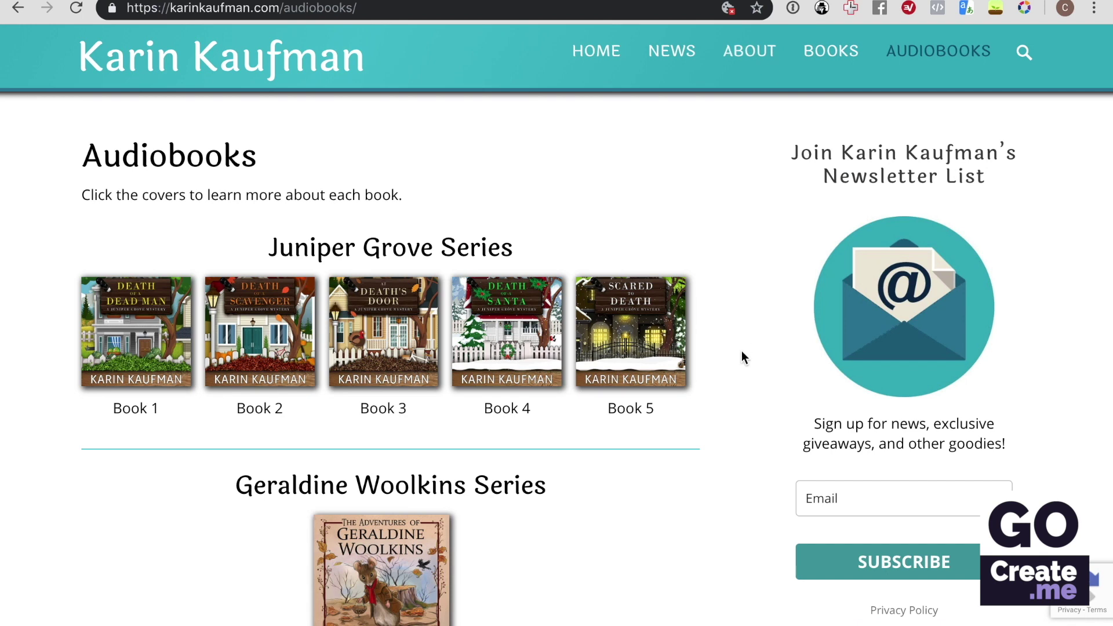
Review the audiobook cover and book cover sections of The Last Amen, and return the new page's cover option to Regular
left_click(533, 0)
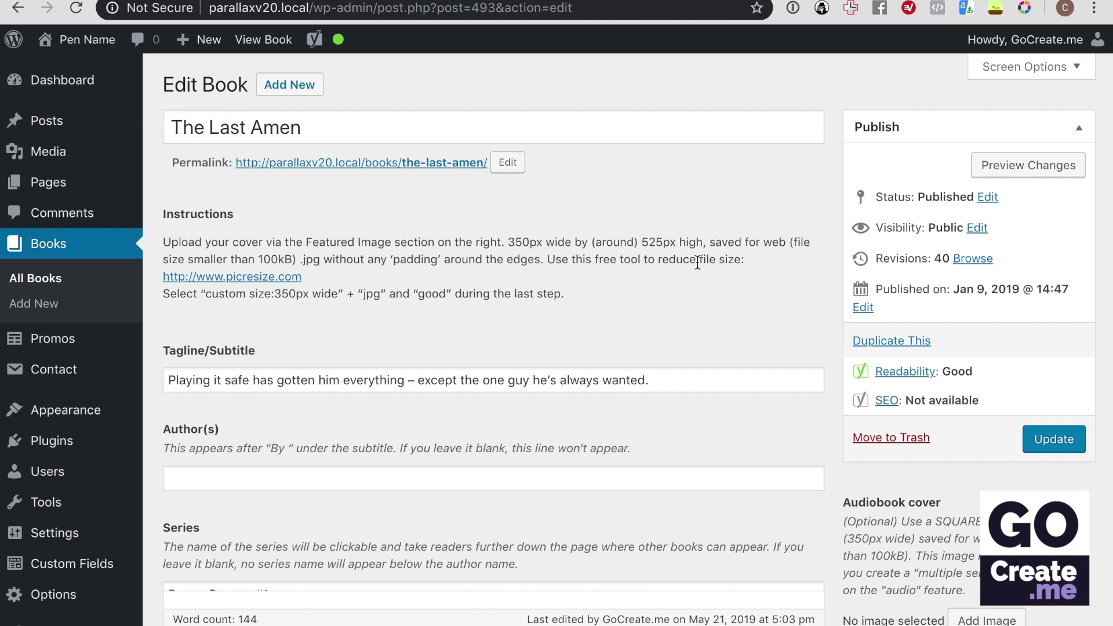
scroll(713, 260, "down", 3)
scroll(713, 259, "down", 2)
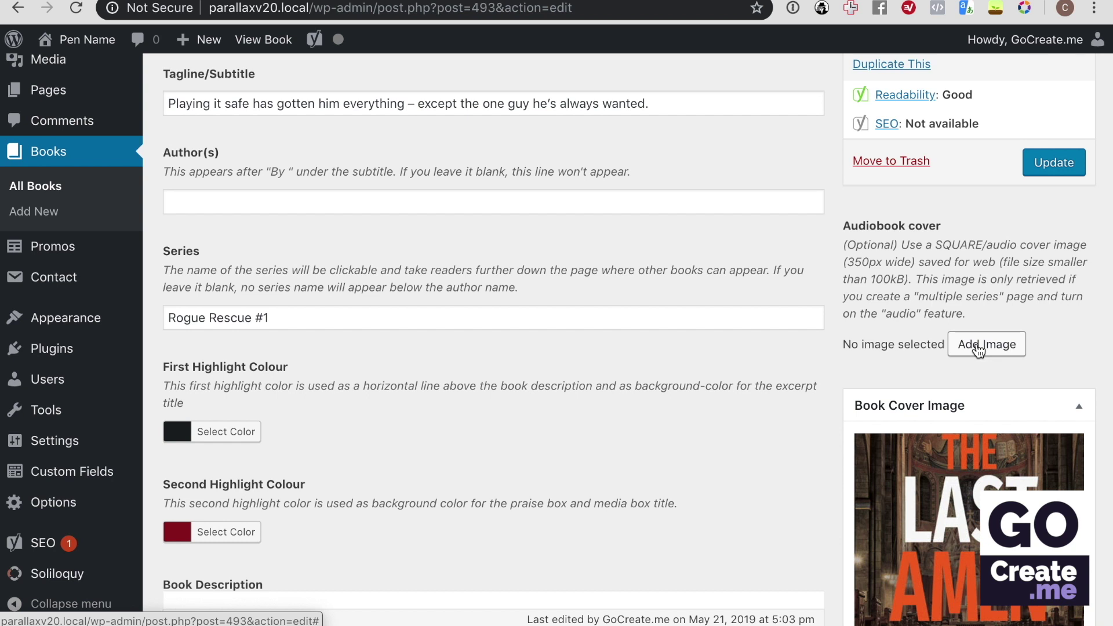
scroll(979, 350, "down", 3)
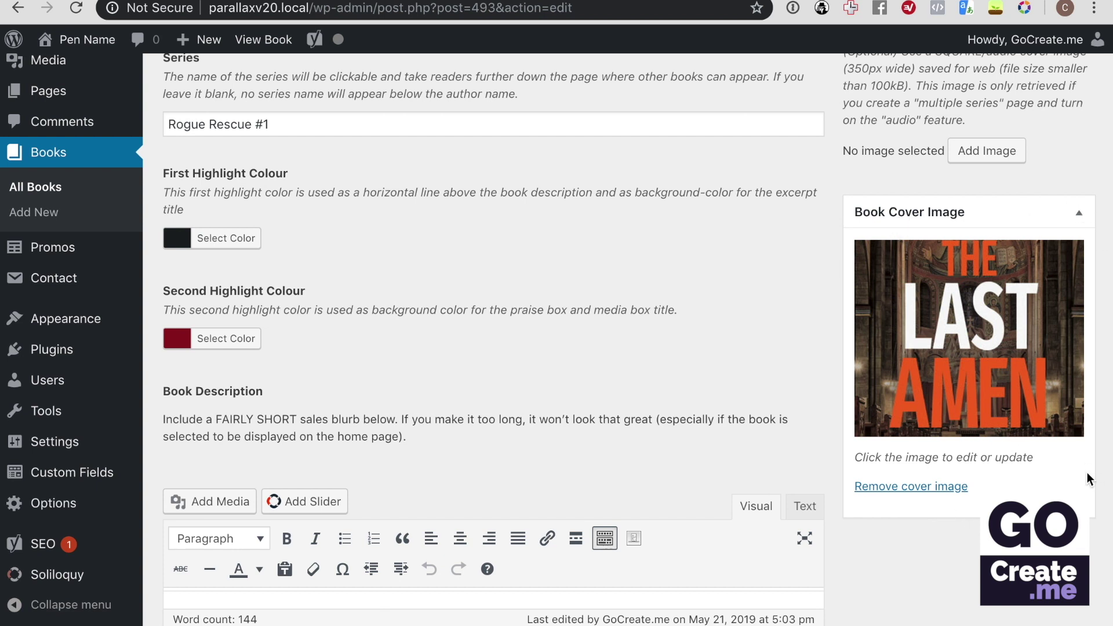
scroll(1087, 475, "up", 5)
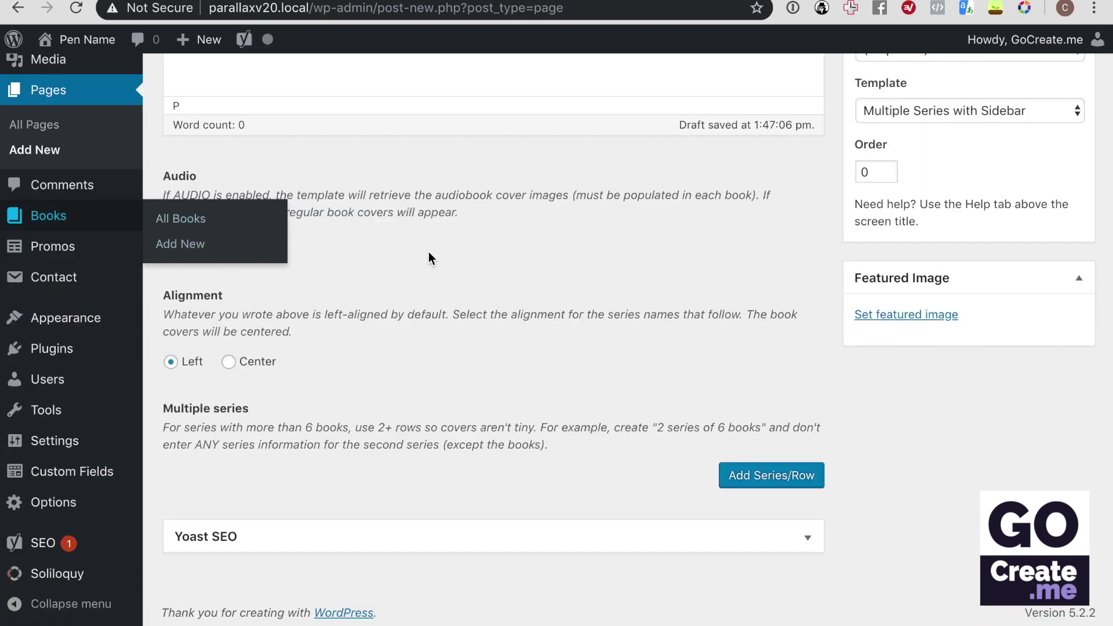
left_click(206, 252)
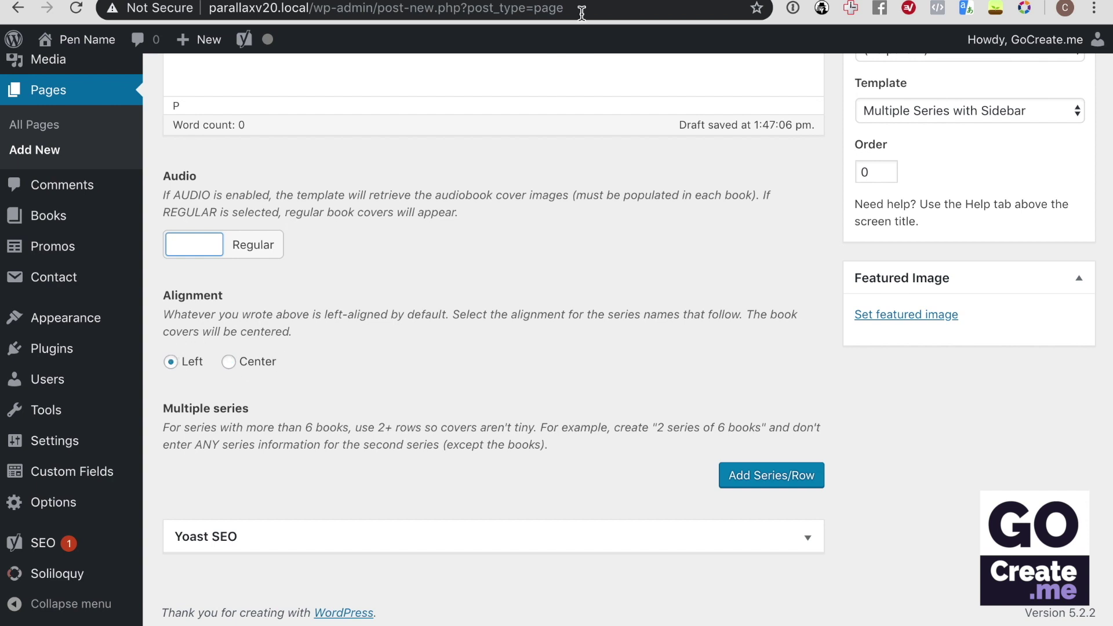
Compare the alignment of series names on the Aegis of Merlin, Juniper Grove and Descent Series example sites, and return to the new page
left_click(359, 1)
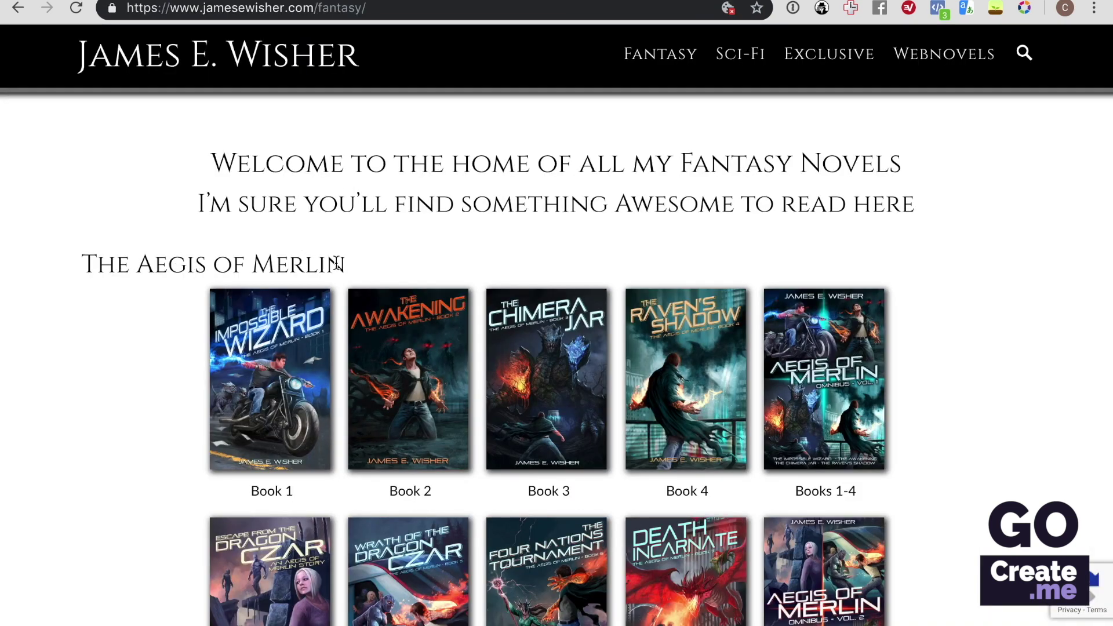
key("ctrl+Tab")
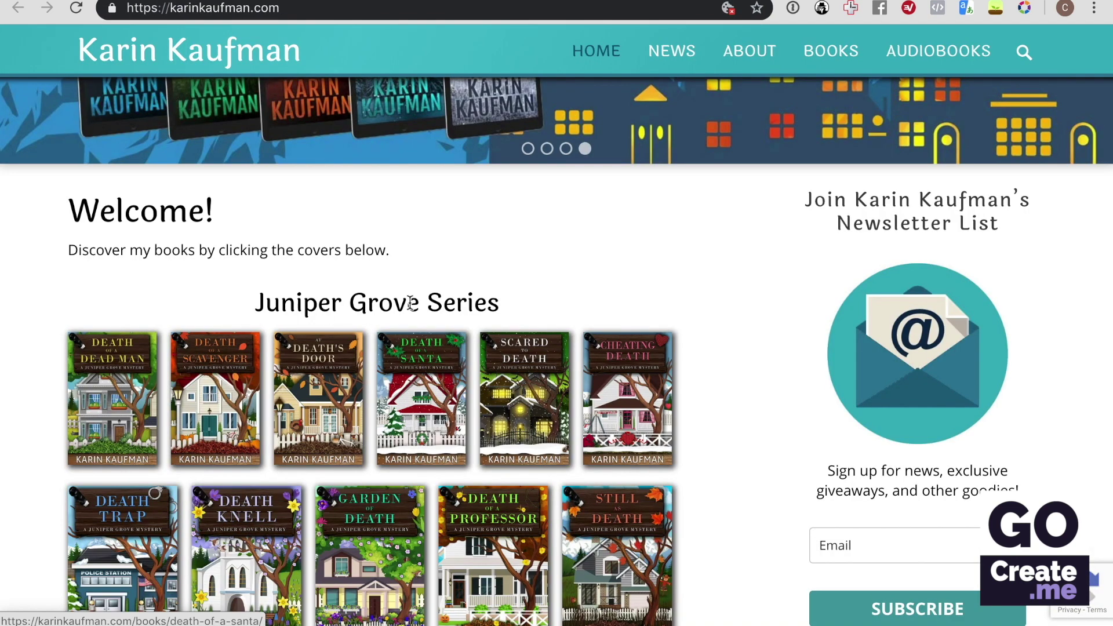
key("ctrl+Tab")
scroll(545, 316, "down", 7)
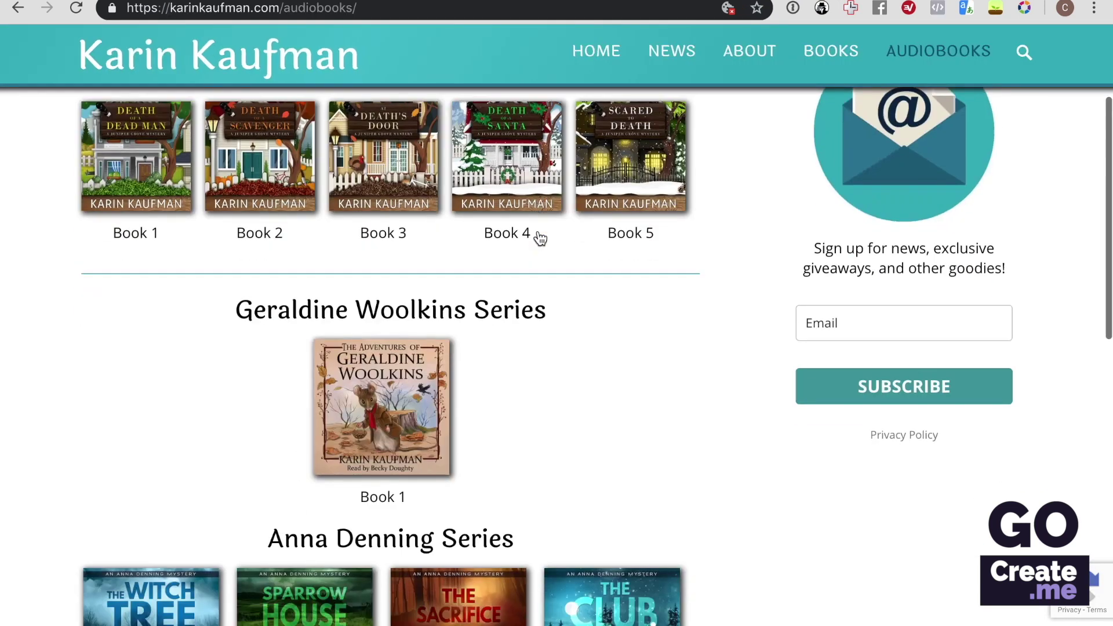
scroll(539, 238, "down", 4)
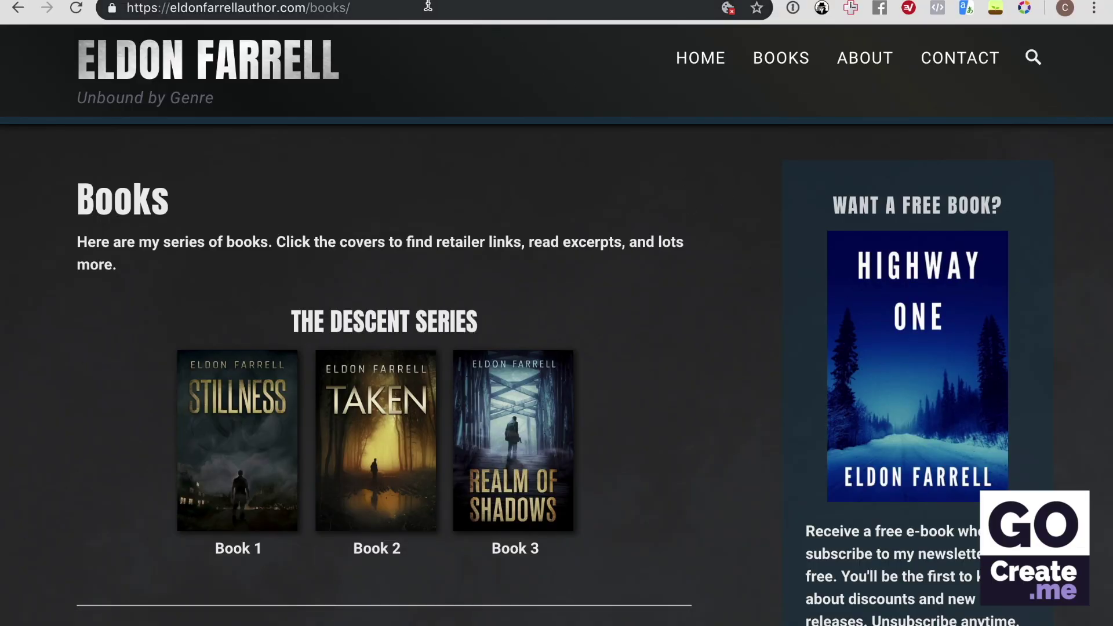
left_click(371, 0)
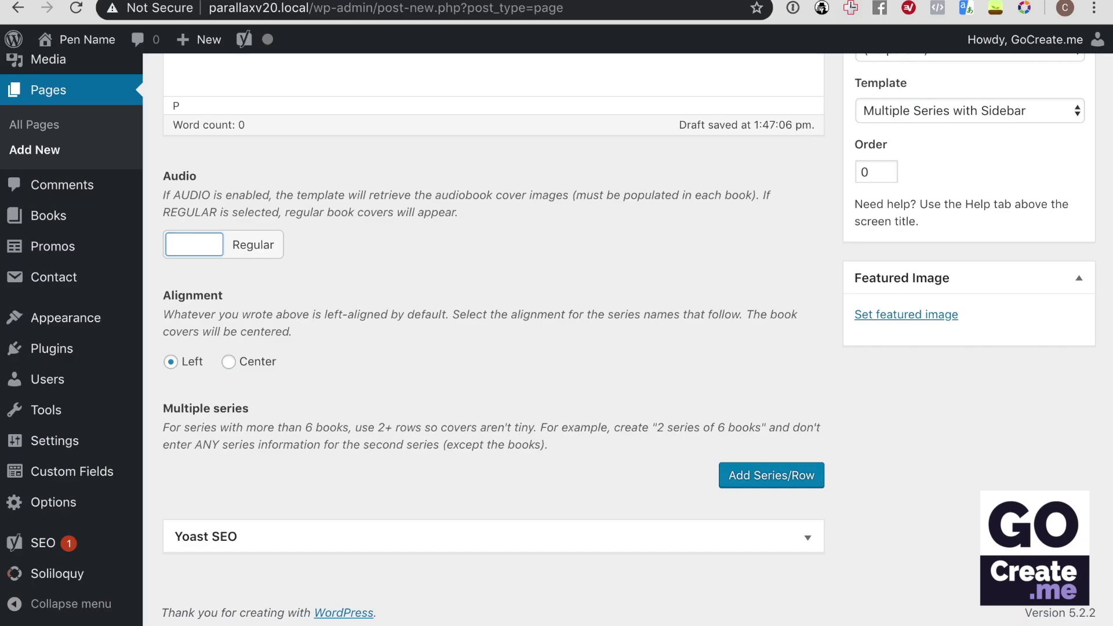
Add a series row to the page and name the series "Kate Murphy Mystery"
left_click(797, 481)
scroll(699, 326, "down", 4)
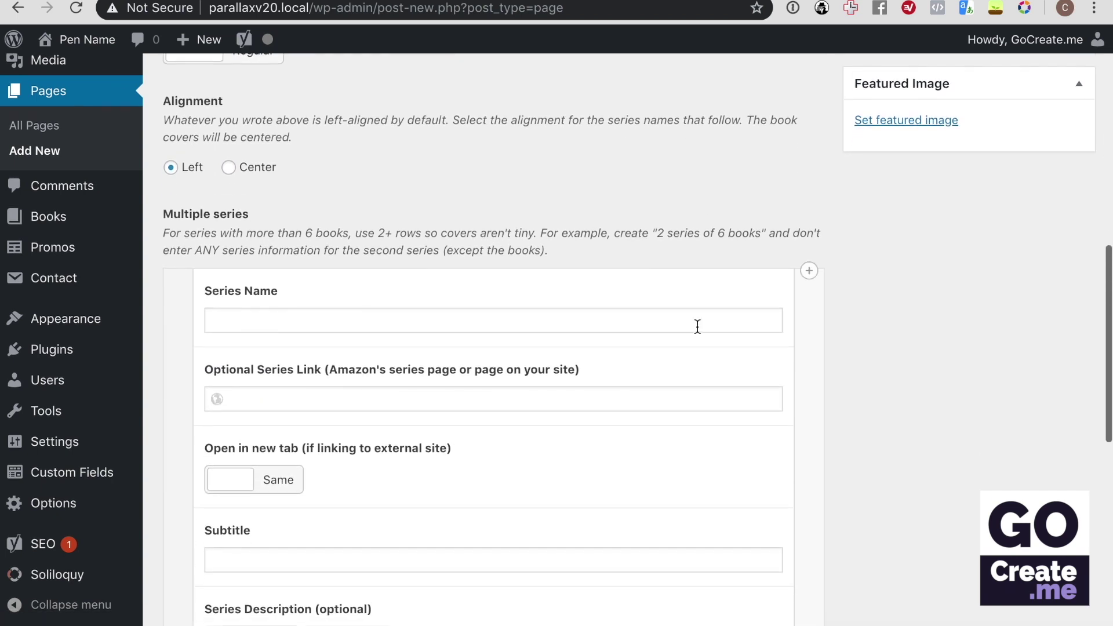
left_click(557, 328)
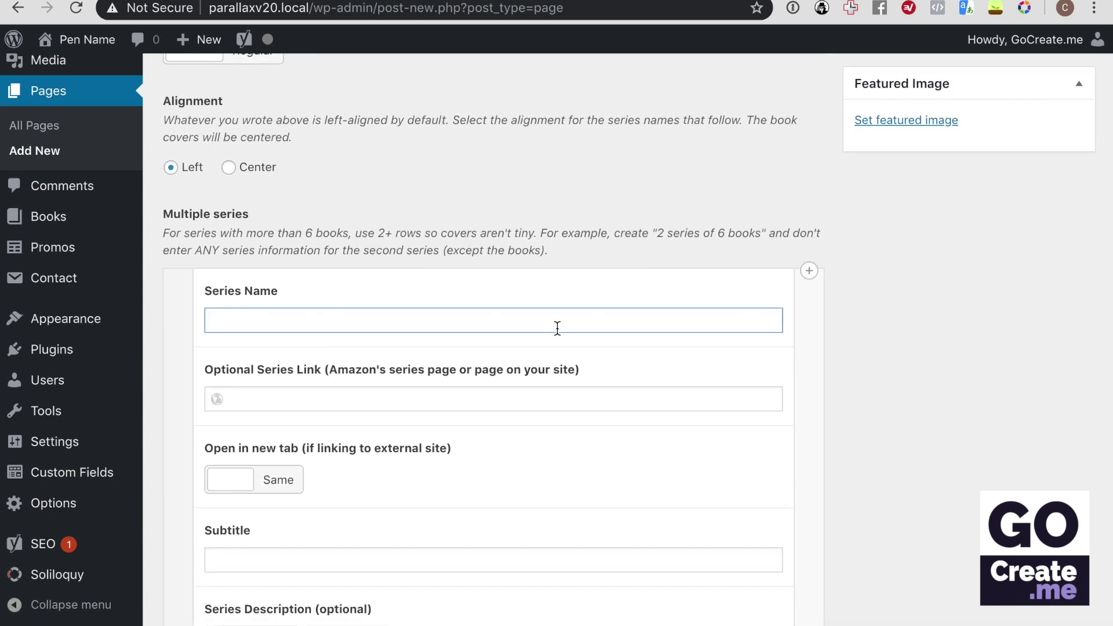
type("Kate Murphy Mystery")
key("Tab")
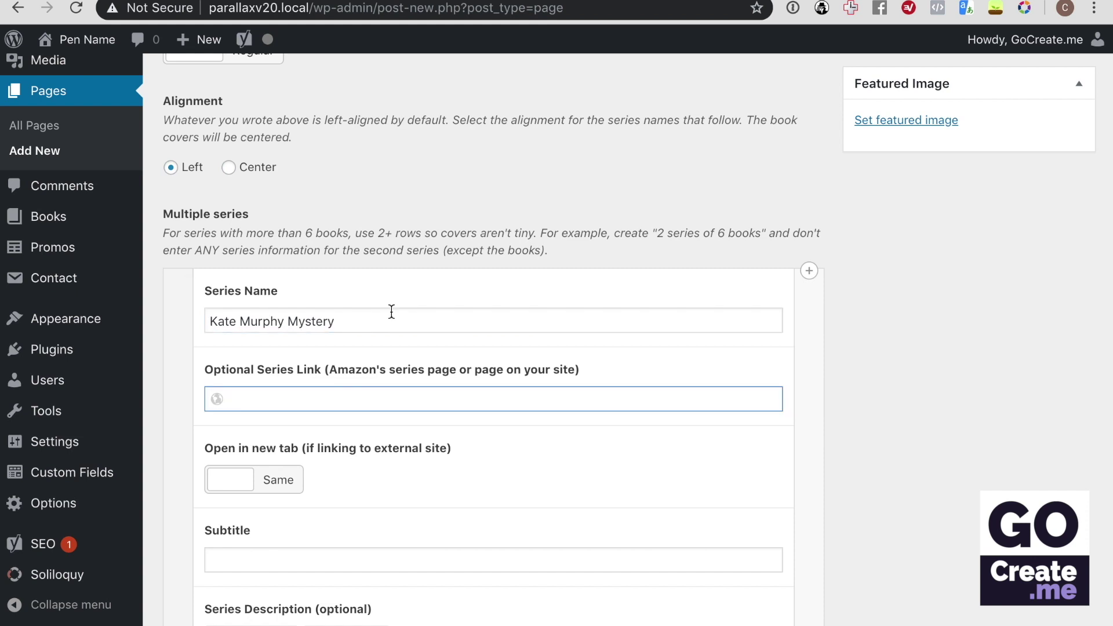
Examine the Juniper Grove Series heading on the author's home page, and return to the new row's series link field
left_click(594, 2)
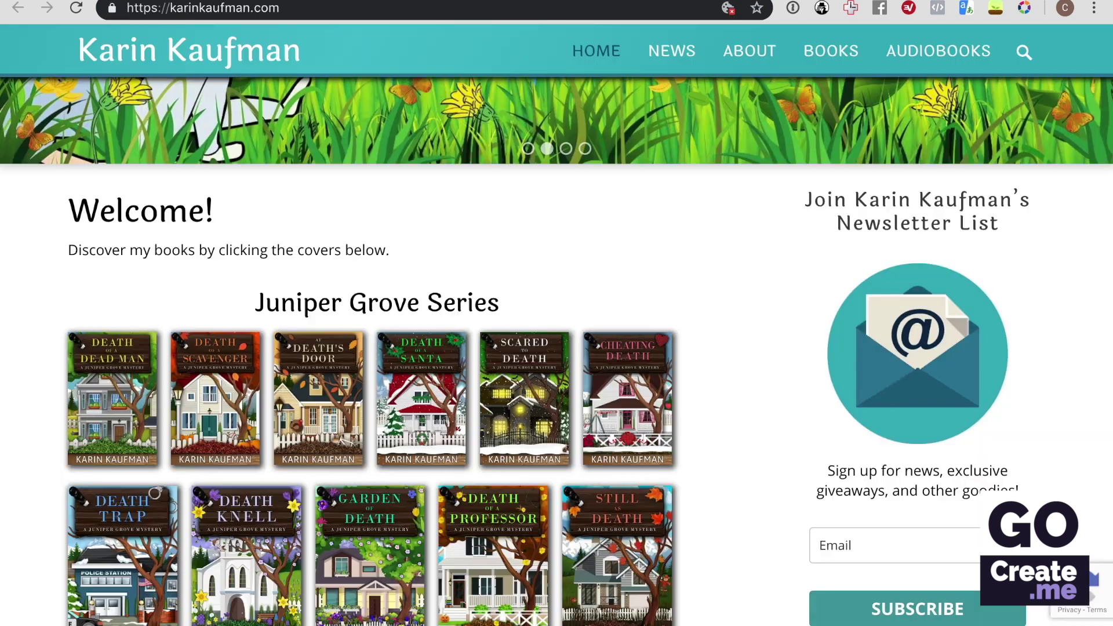
left_click_drag(238, 307, 484, 310)
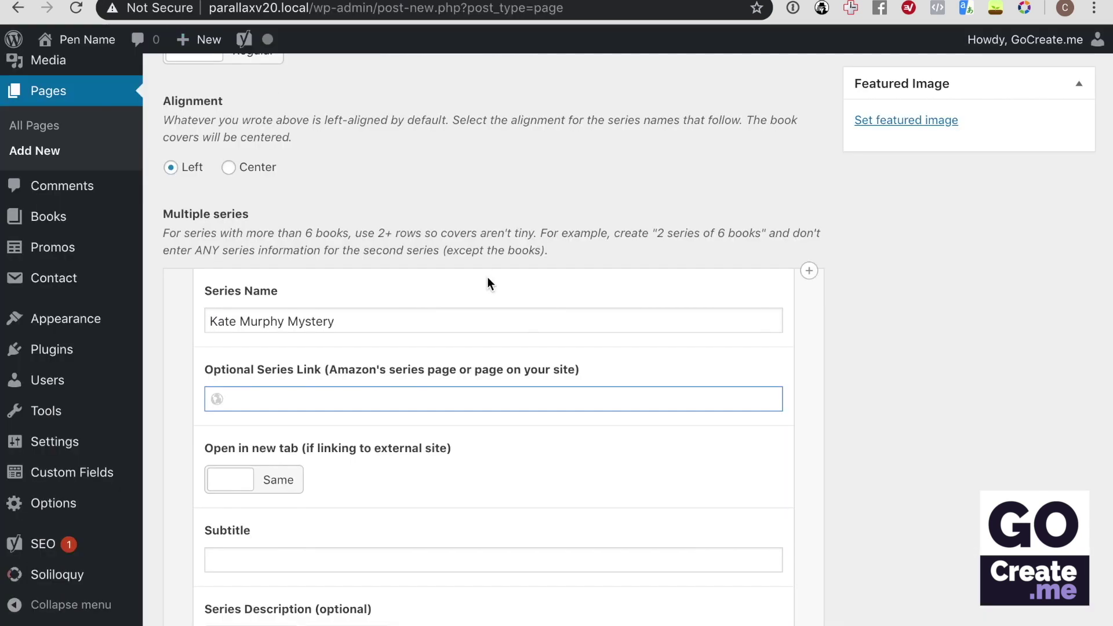
left_click(412, 321)
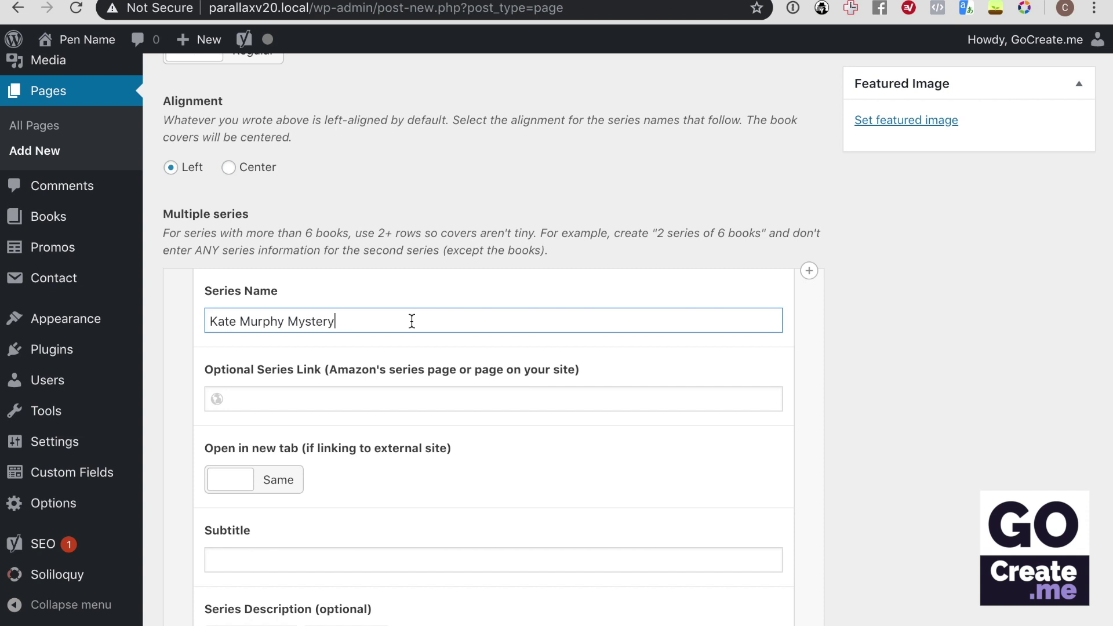
left_click(344, 399)
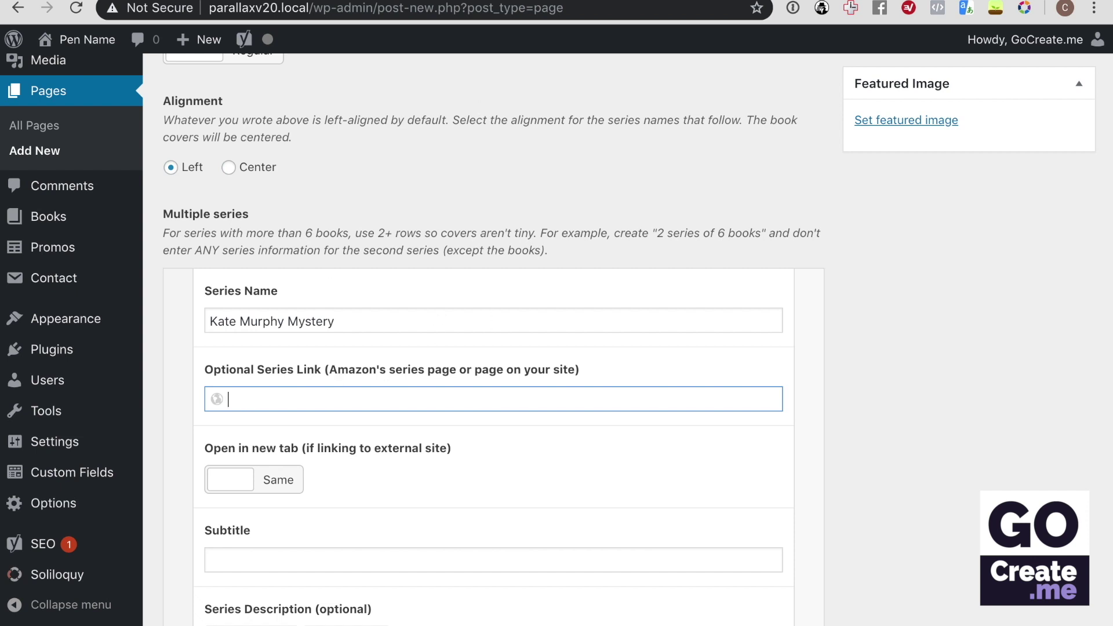
Examine the dedicated page for The Aegis of Merlin series and its web address as an example of a series link target
key("ctrl+Tab")
mouse_move(656, 58)
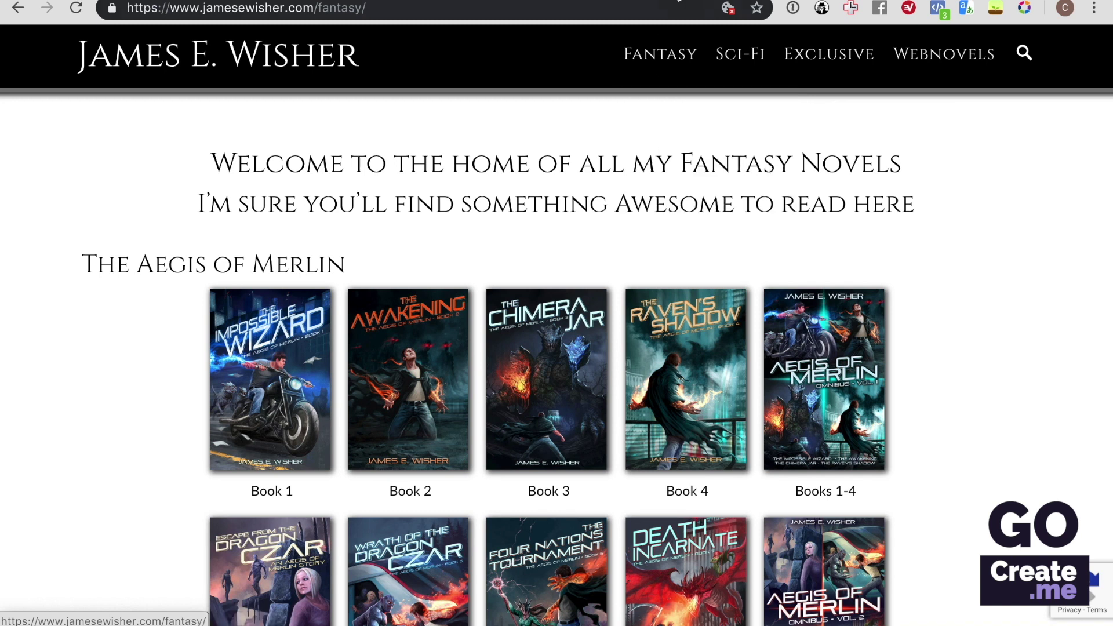
left_click(488, 0)
left_click(488, 10)
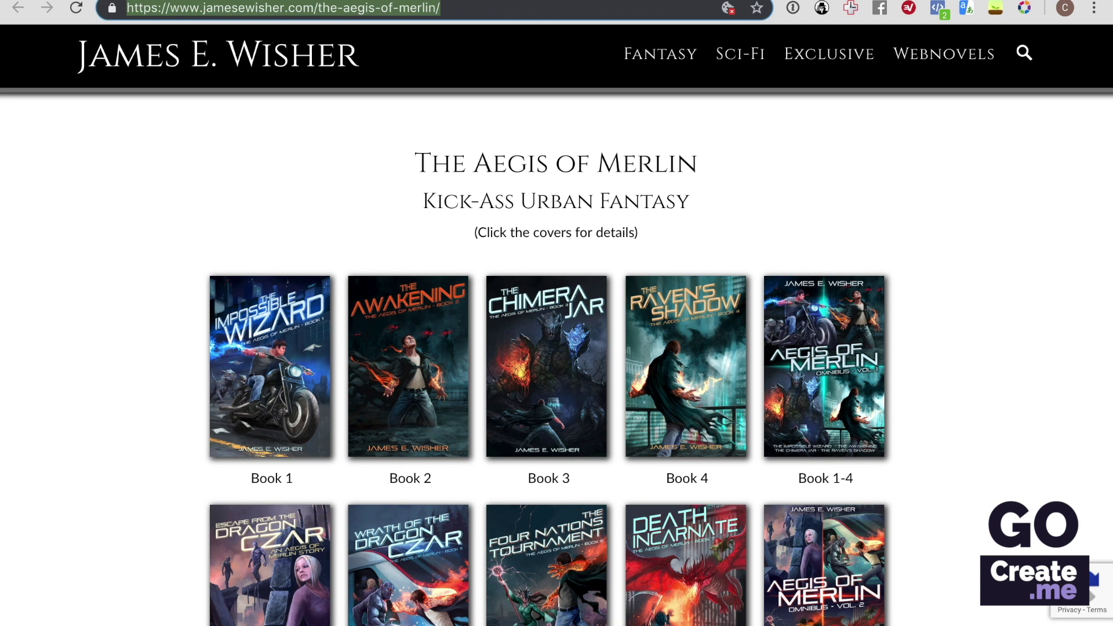
left_click(408, 0)
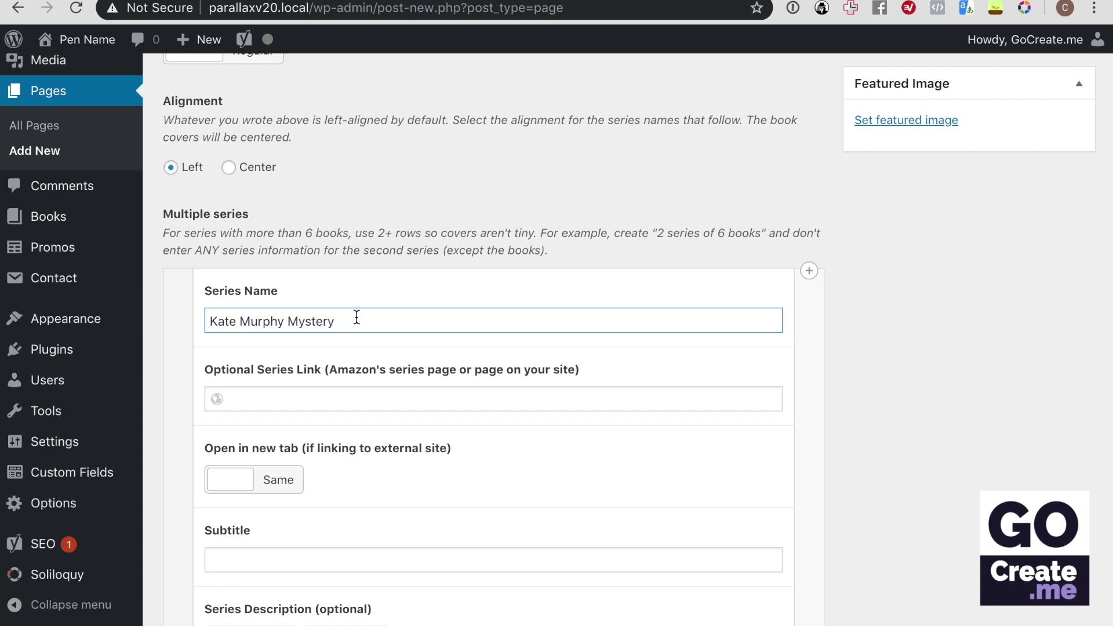
left_click(330, 394)
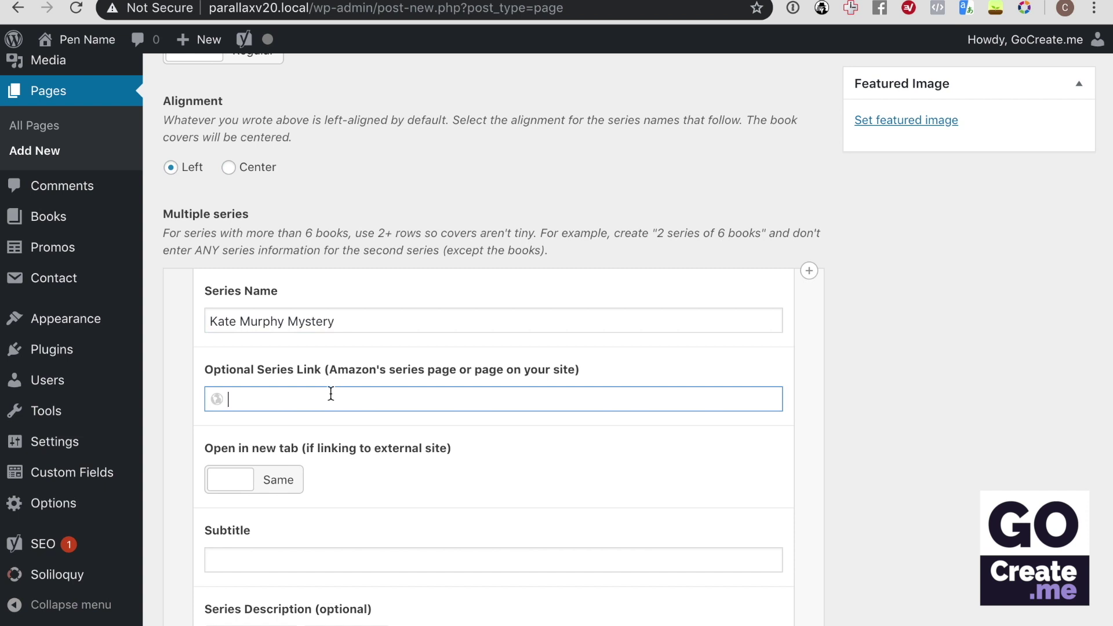
left_click(250, 479)
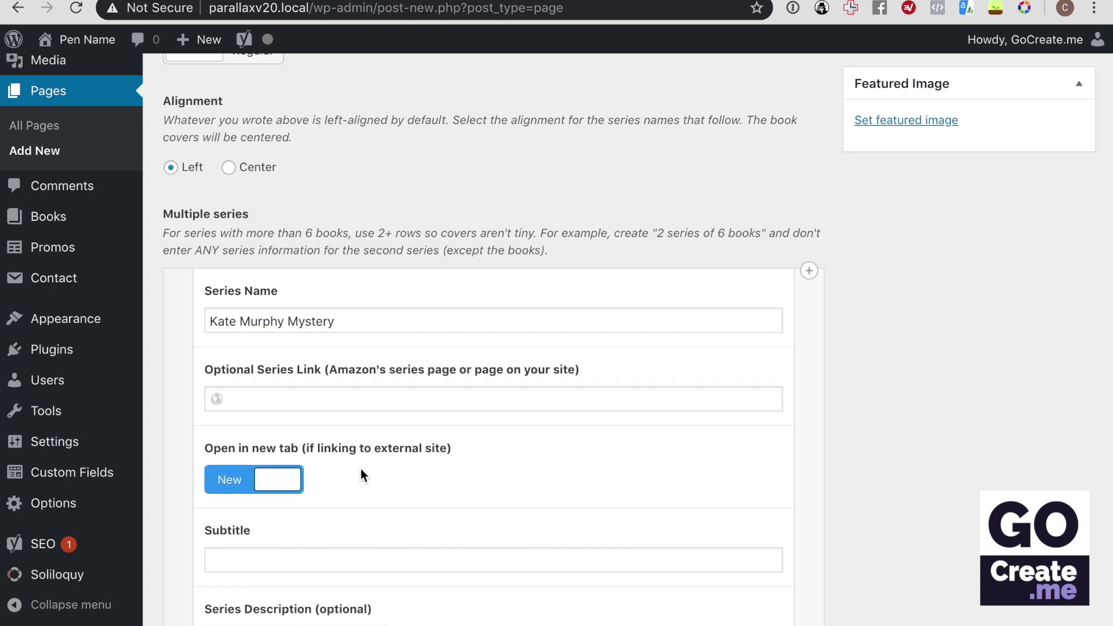
left_click(356, 320)
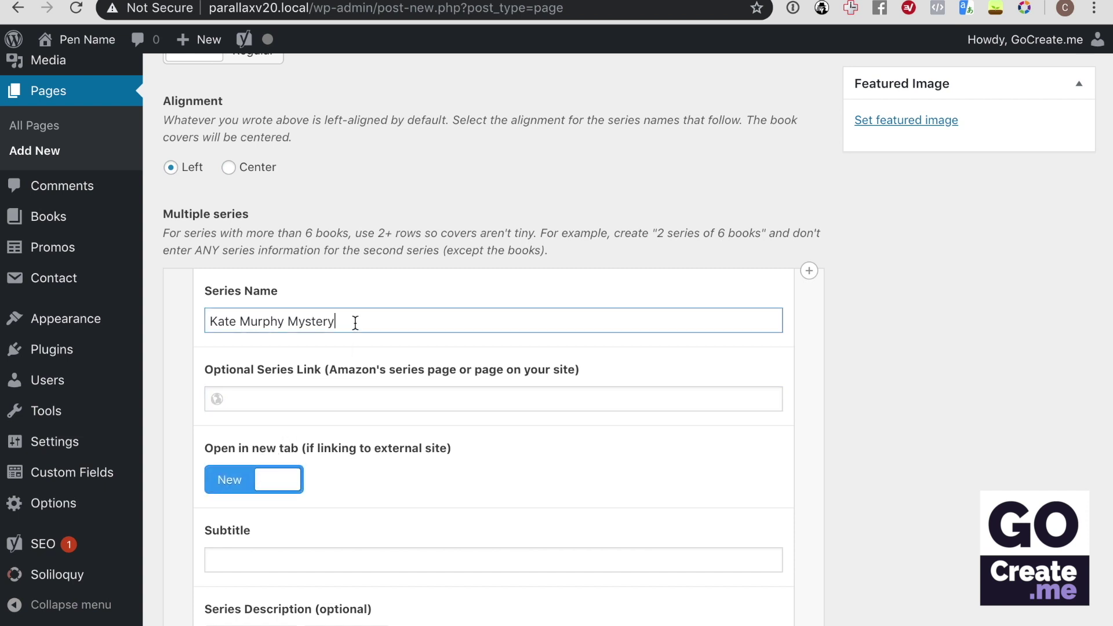
type("now in KU! Click here to see them.")
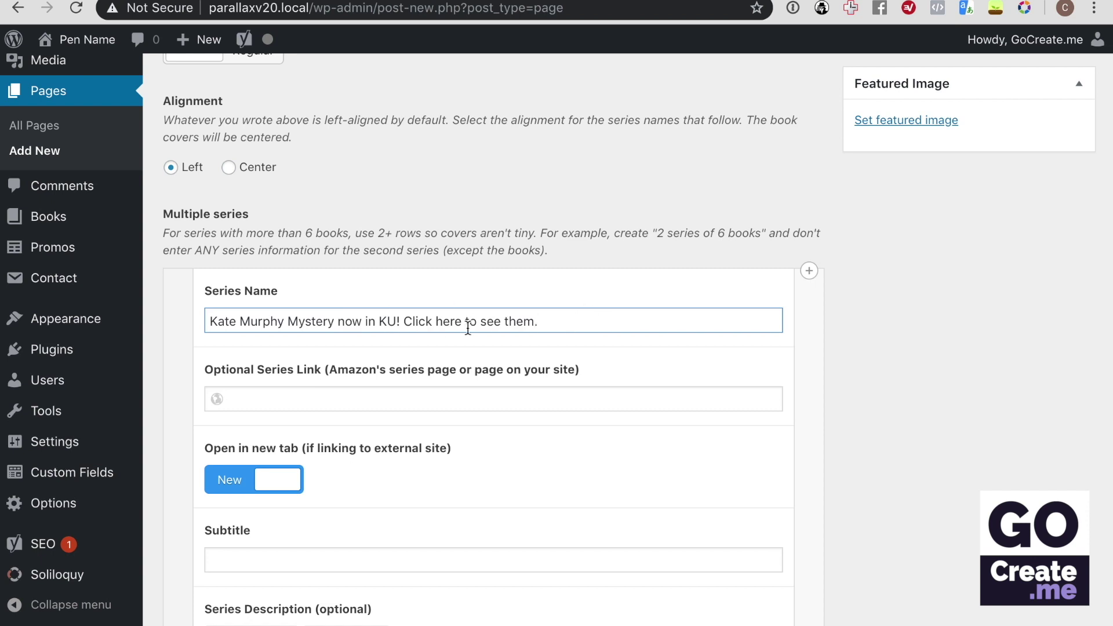
left_click(286, 398)
type("http://amazon.com")
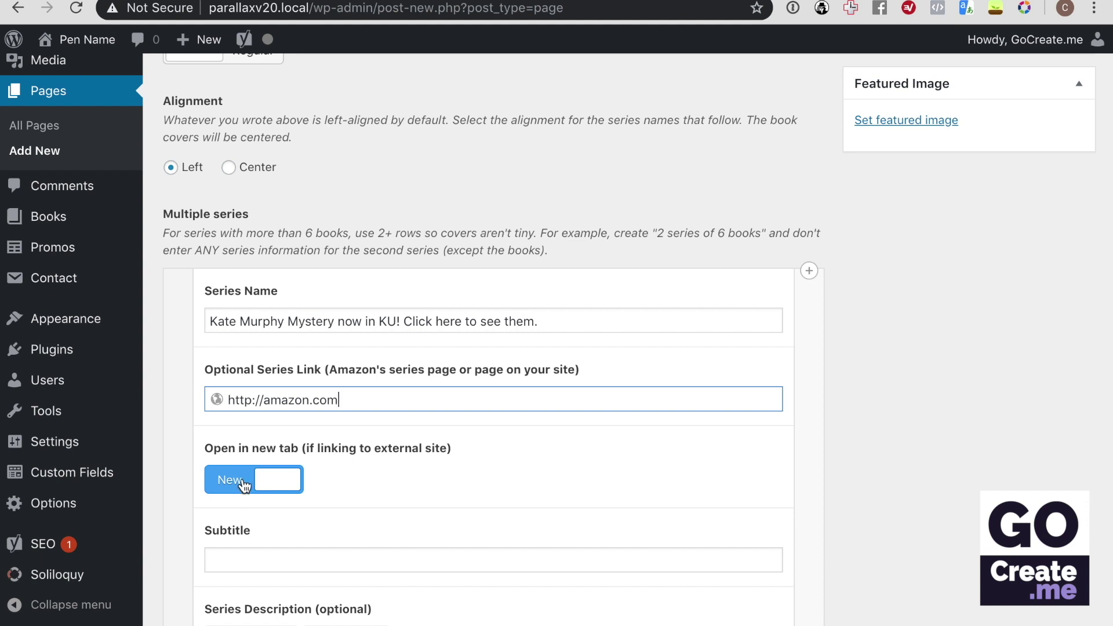
Clear the Amazon address from the row's optional series link
key("shift+Left")
key("shift+Left")
key("shift+Left")
key("shift+Left")
key("shift+Left")
key("shift+Left")
key("shift+Left")
key("shift+Left")
key("shift+Left")
key("shift+Left")
key("shift+Left")
key("shift+Left")
key("shift+Left")
key("shift+Left")
key("shift+Left")
key("shift+Left")
key("shift+Left")
key("BackSpace")
Shorten the series name to "Kate Murphy Mystery" and set the series link to open in the same tab
left_click(348, 316)
left_click_drag(348, 316, 611, 328)
key("BackSpace")
key("BackSpace")
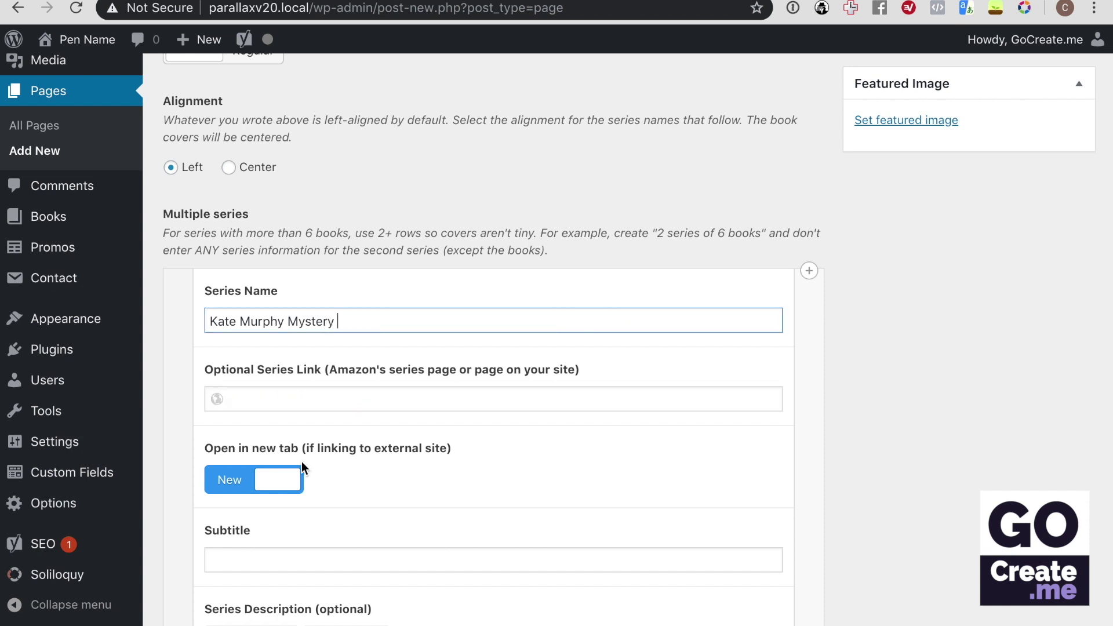
left_click(280, 478)
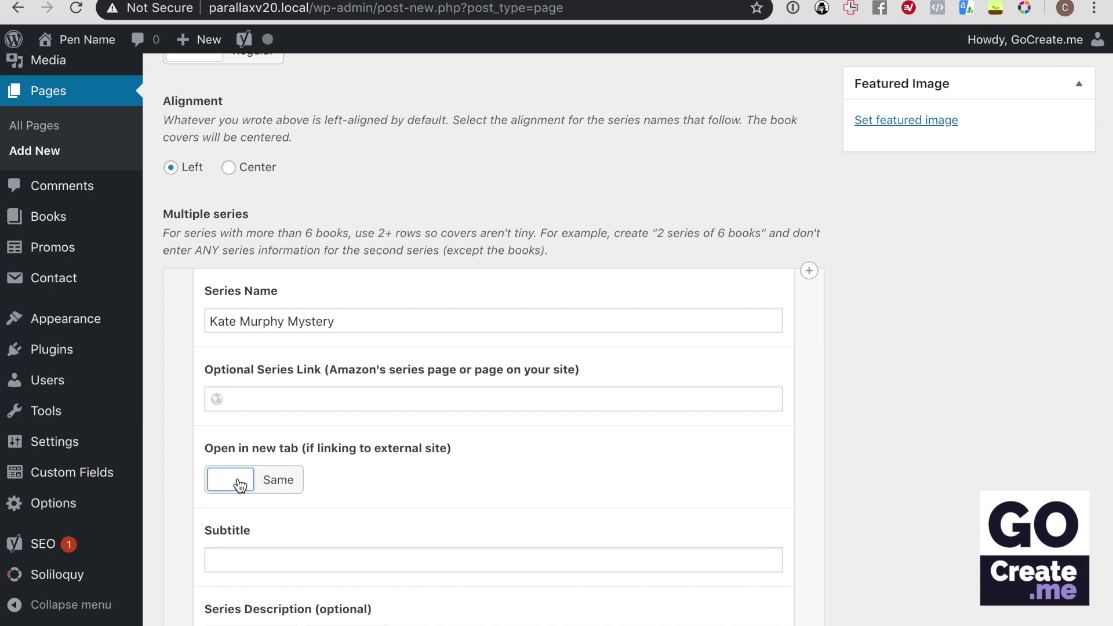
Set the Kate Murphy Mystery row's subtitle to "A Police Procedural Series Set in Boston"
scroll(439, 398, "down", 3)
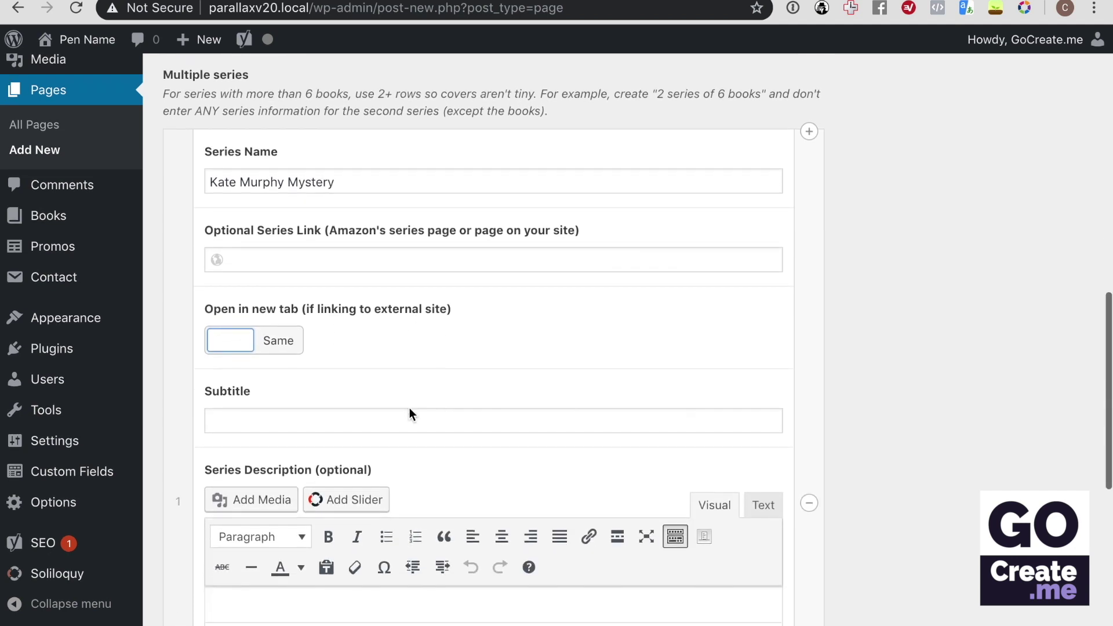
left_click(344, 417)
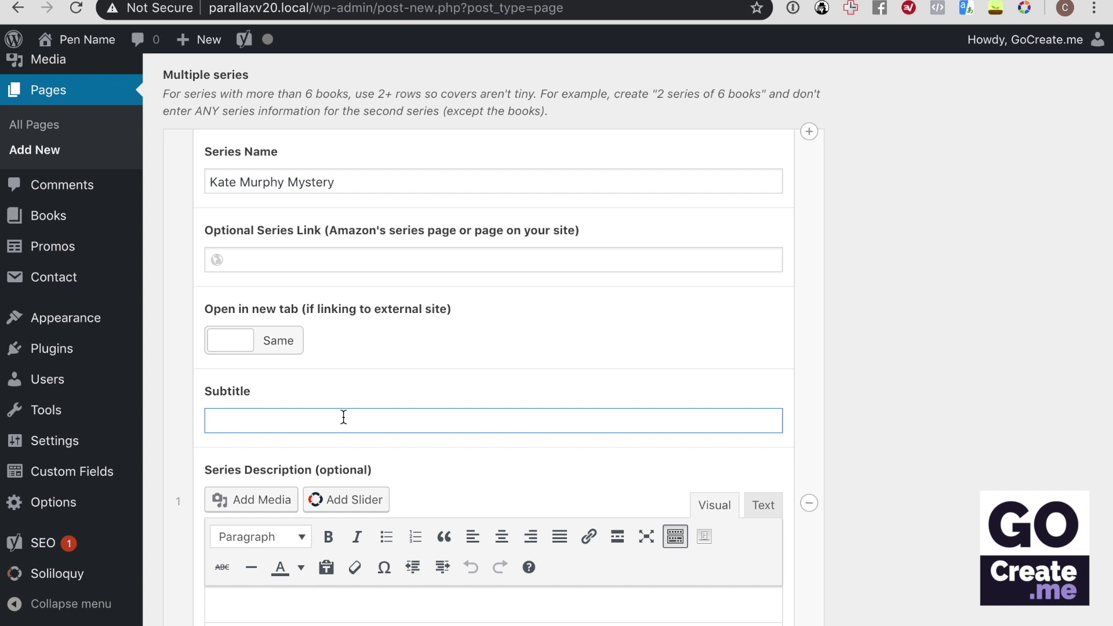
type("A Police Procedural Series Set in Boston")
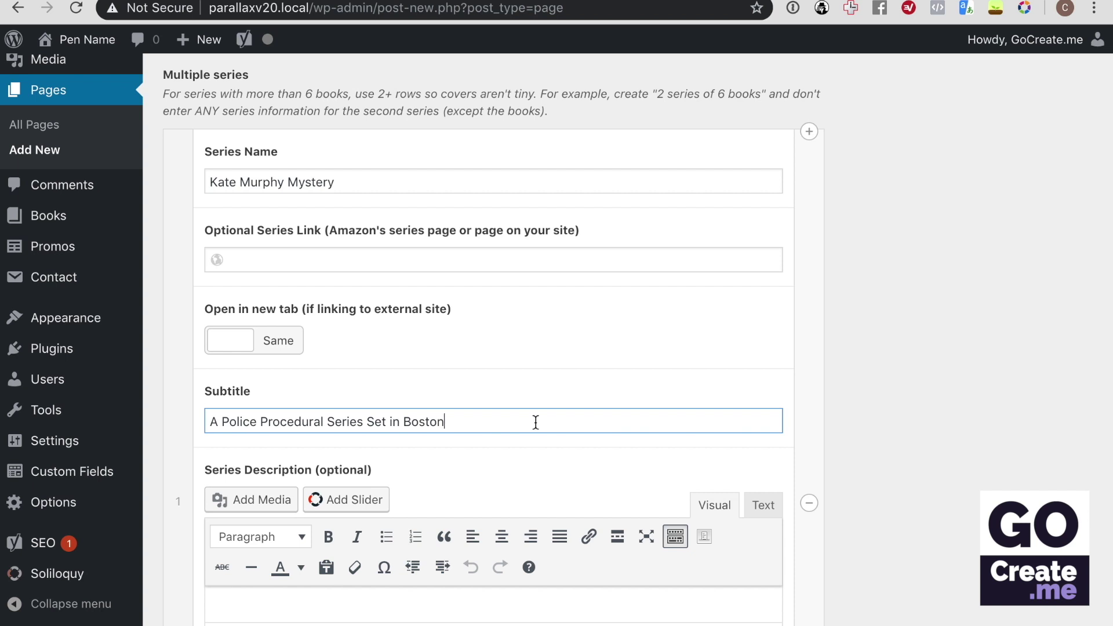
Enter a series description with a blurb starting "Follow Kate Murphy from beat cop to homicide detective" and a line offering the Amazon series page or bundle
scroll(535, 422, "down", 5)
left_click(417, 314)
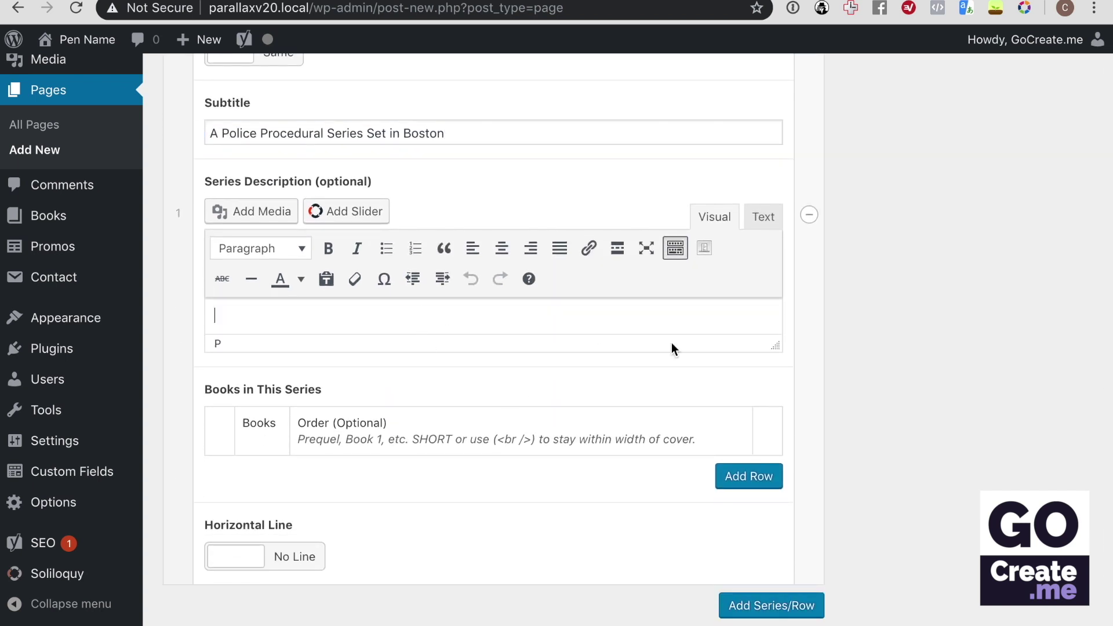
left_click_drag(780, 348, 794, 459)
type("Follow Kate Murphy from beat cop to homicide detective. She's got problems at home and at work. If you like seeing characters grow and become stronger, then you'll enjoy the Kate Murphy Series.  Click here see the series page on Amazon or click here to purchase the bundle at a discounted price.")
left_click_drag(306, 302, 217, 258)
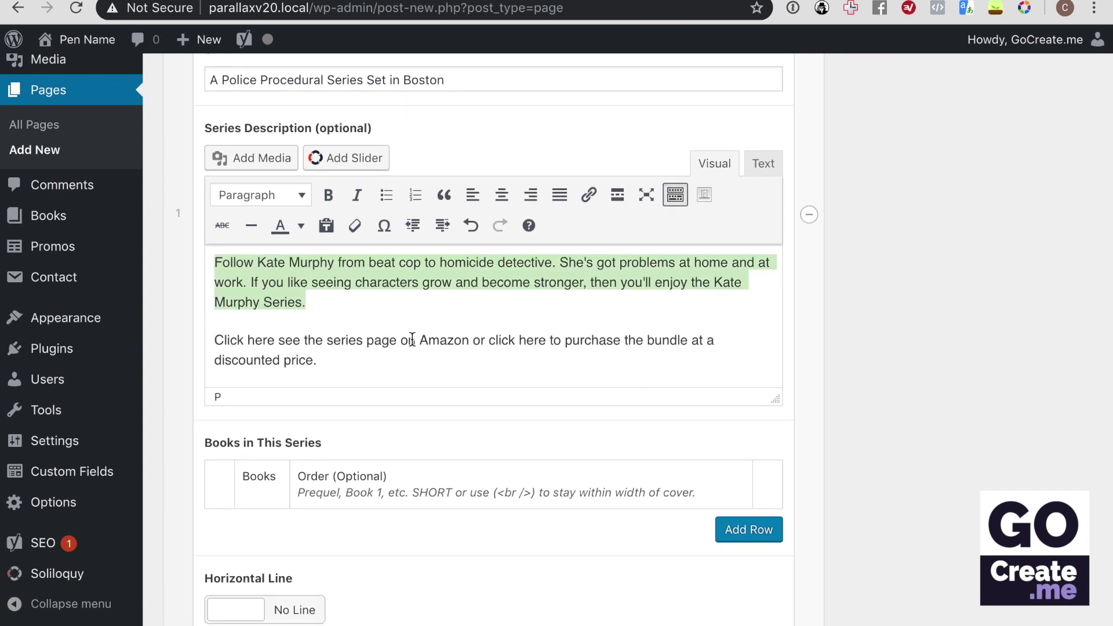
left_click(306, 358)
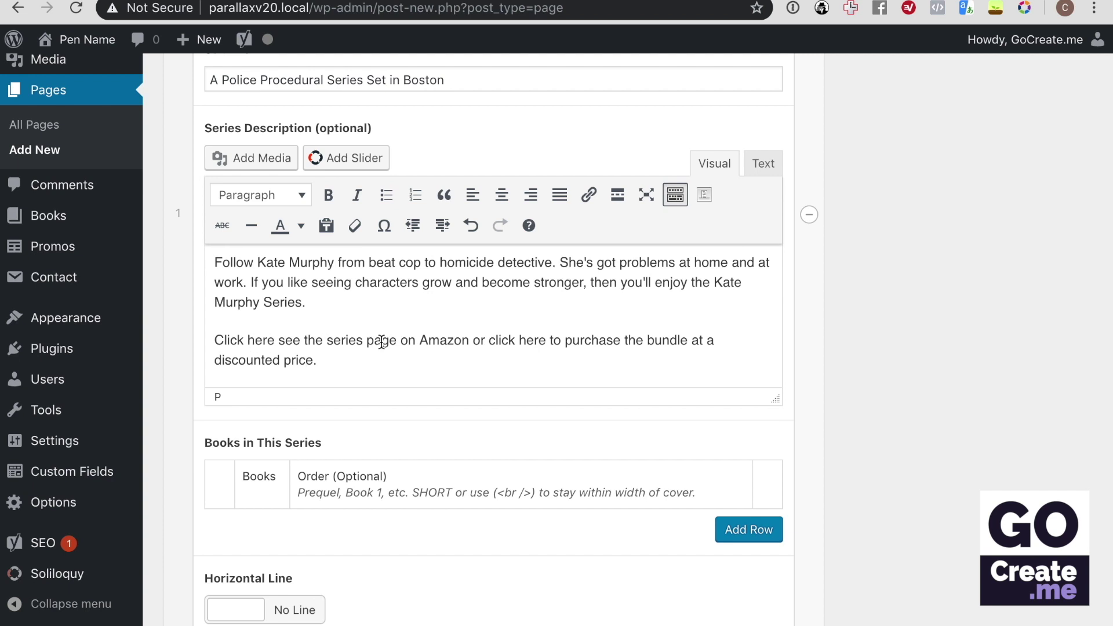
Start a link on "here see the series page on Amazon" and look through the Kate Murphy Mystery page on Amazon
left_click_drag(469, 339, 248, 339)
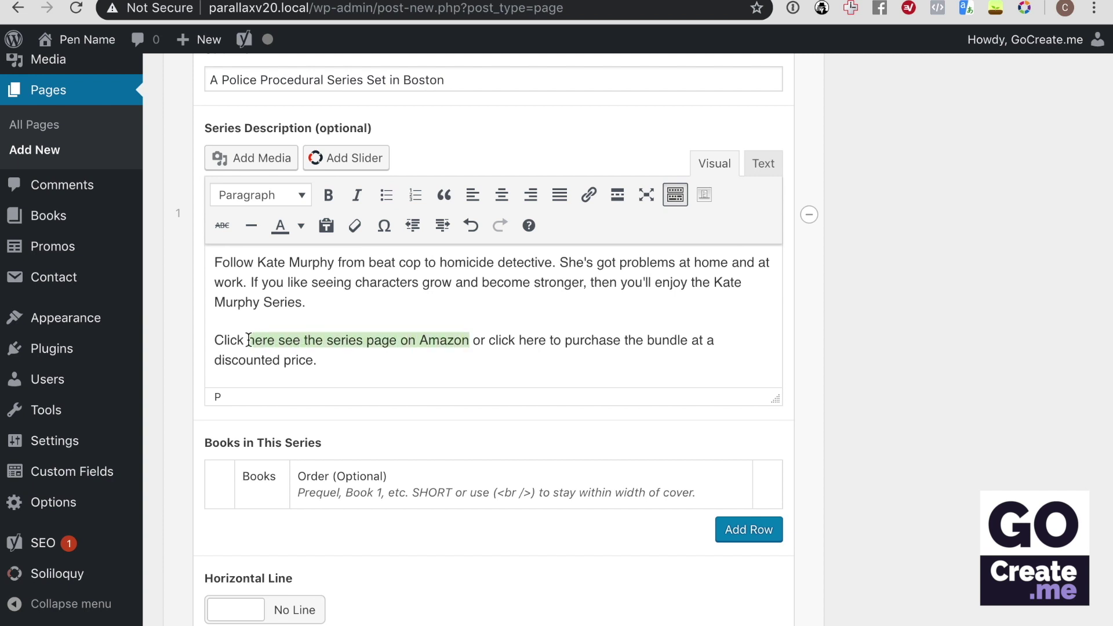
left_click(583, 204)
left_click(481, 2)
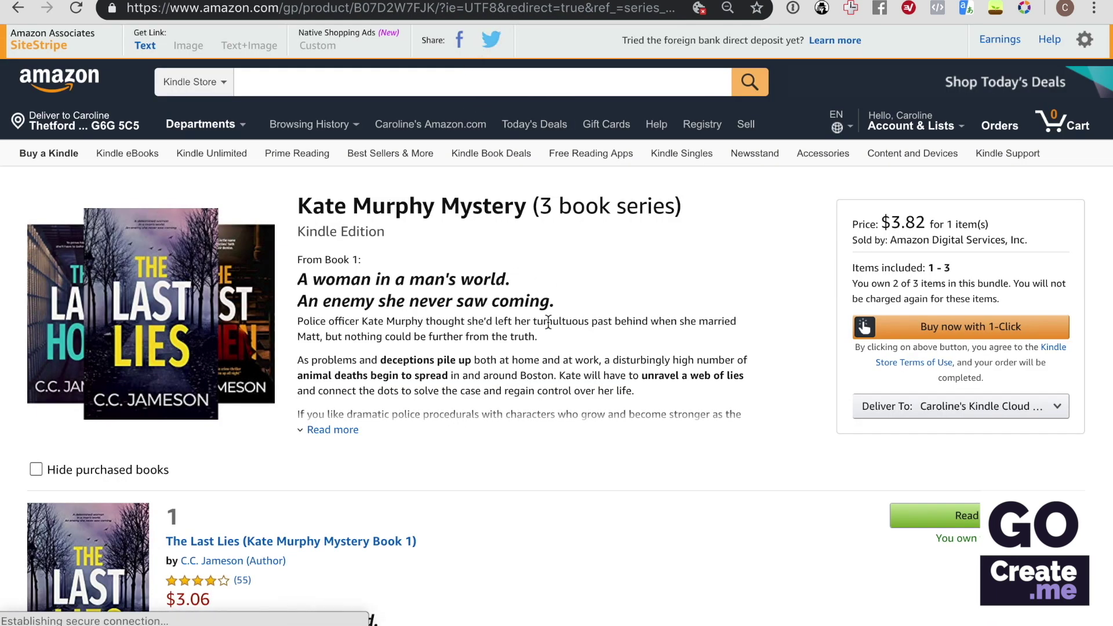
scroll(548, 322, "down", 3)
scroll(549, 322, "down", 20)
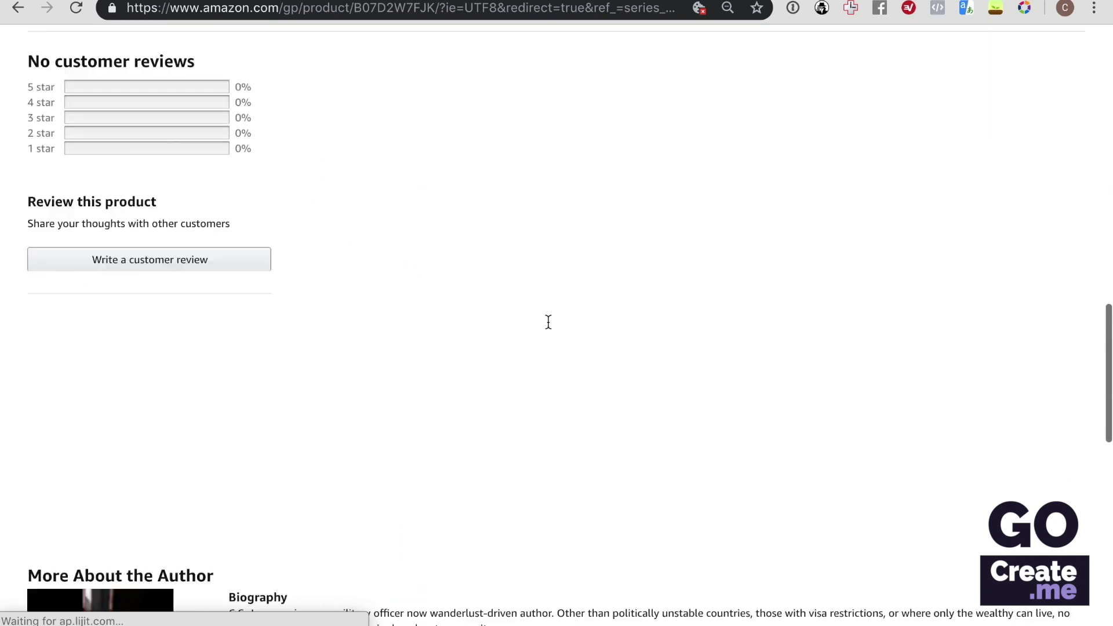
scroll(548, 322, "up", 20)
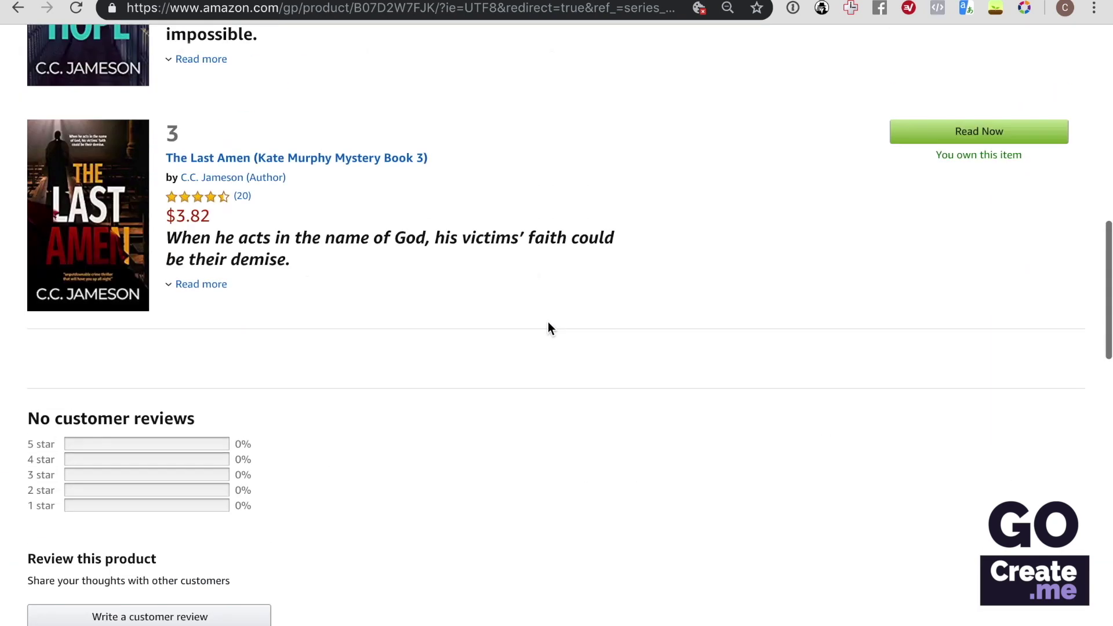
scroll(547, 322, "up", 3)
left_click_drag(355, 8, 427, 8)
double_click(427, 8)
left_click(427, 8)
left_click_drag(402, 8, 709, 16)
key("BackSpace")
key("BackSpace")
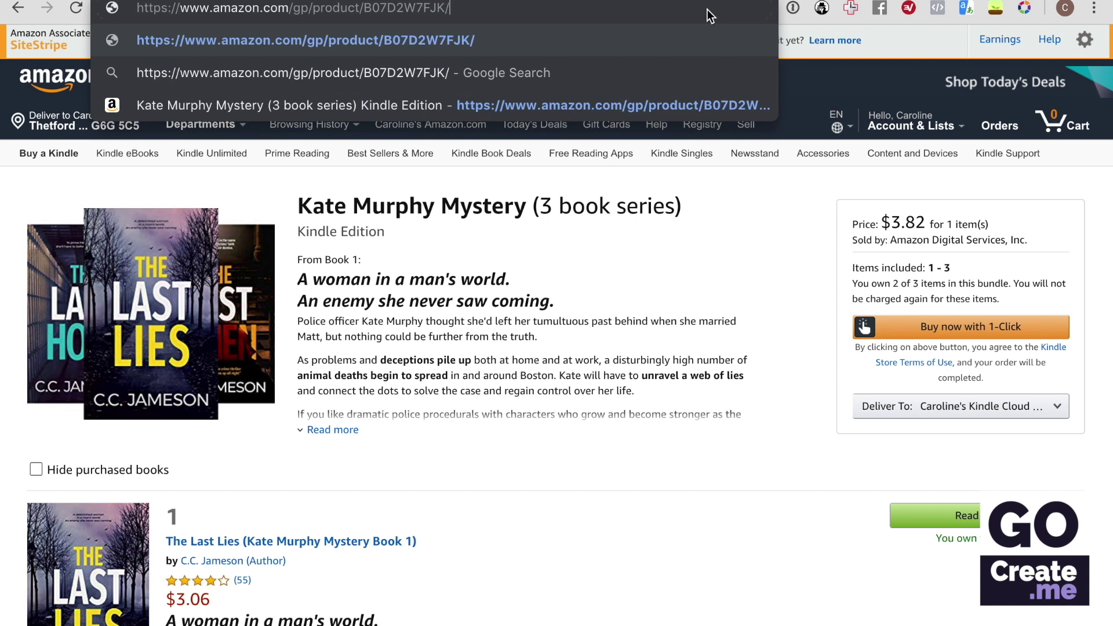
triple_click(553, 6)
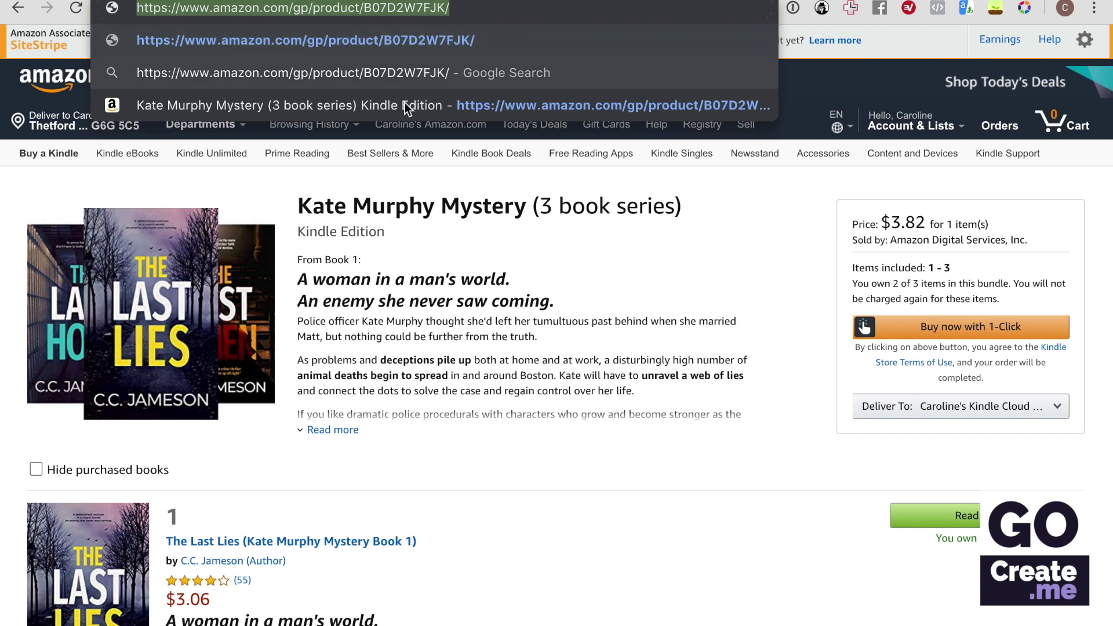
left_click(236, 203)
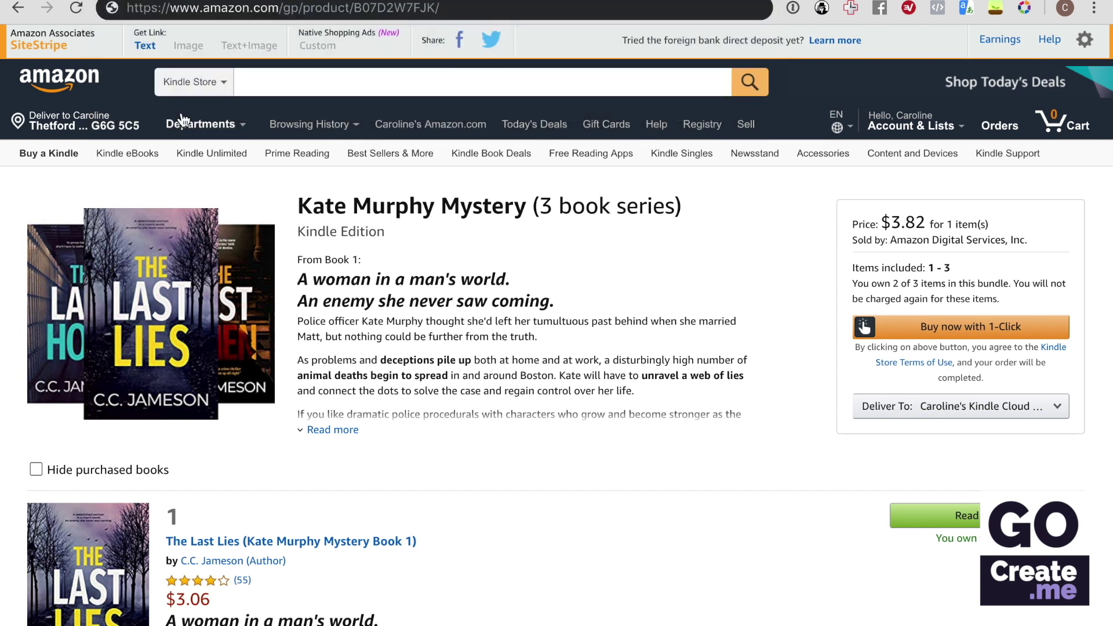
Generate the Amazon Associates text link for the series page in Full Link form and return to the WordPress page editor
left_click(145, 45)
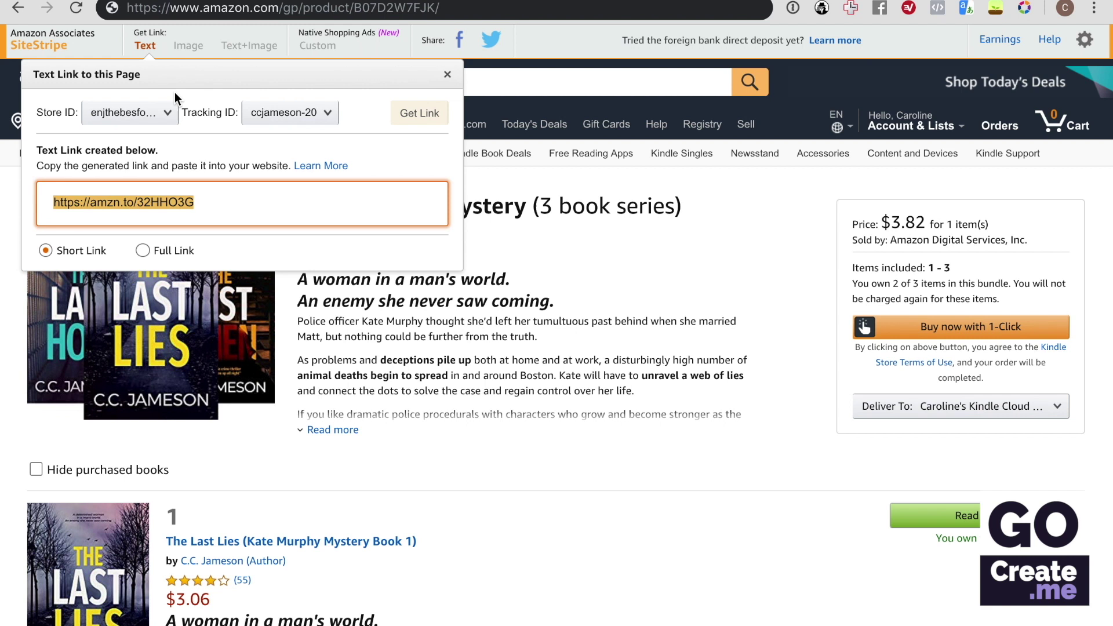
left_click(151, 249)
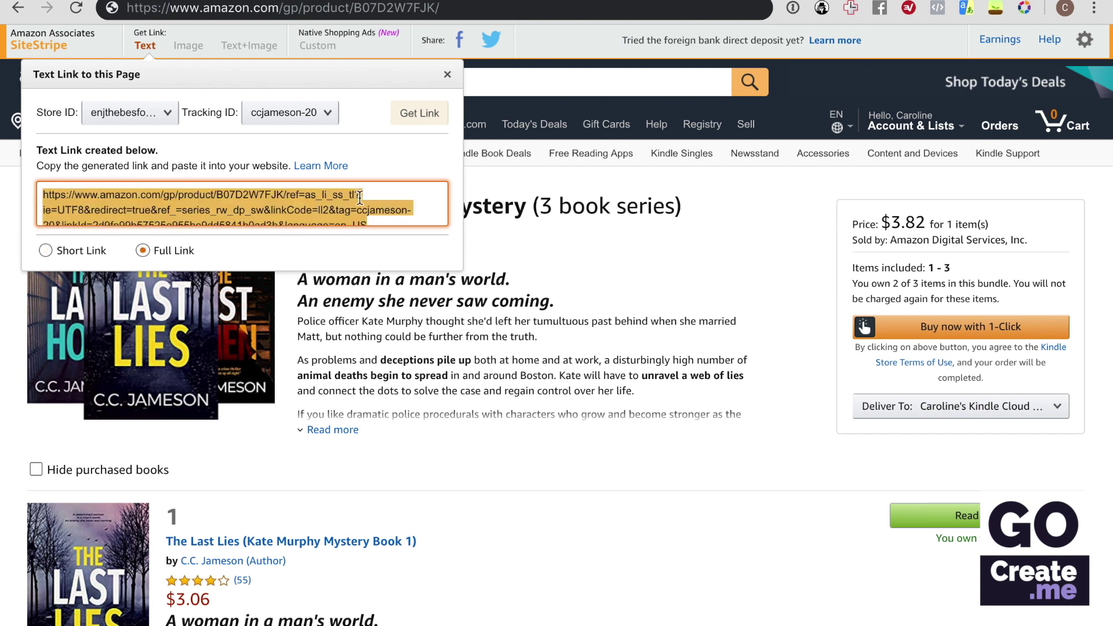
left_click(641, 320)
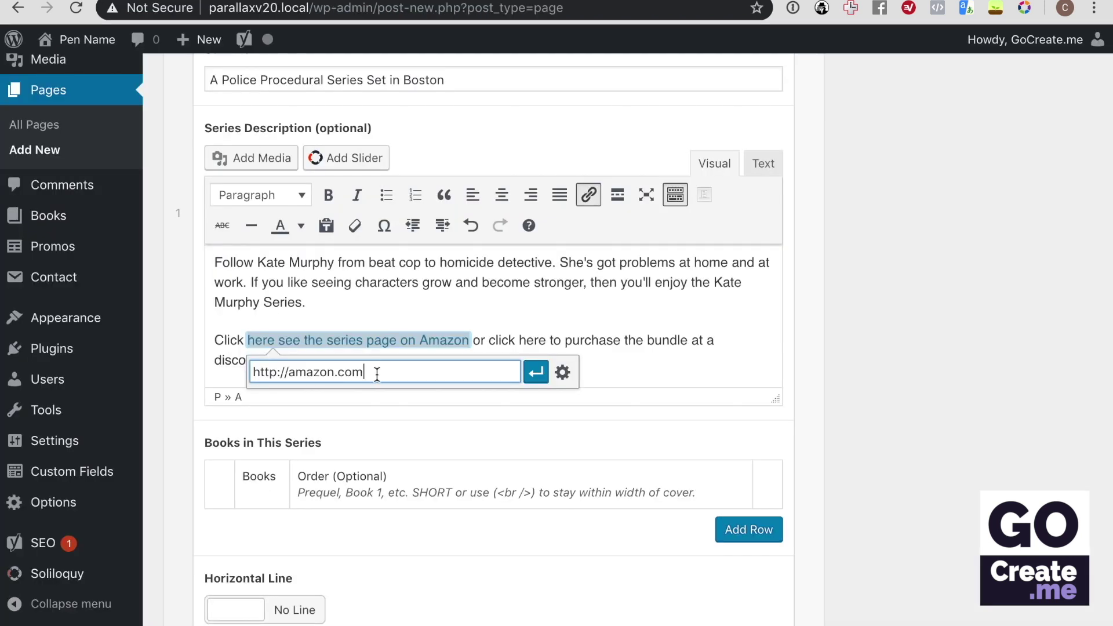
Replace the address linked to "here see the series page on Amazon" with the copied affiliate link, opening in a new tab
double_click(375, 375)
key("ctrl+a")
key("ctrl+v")
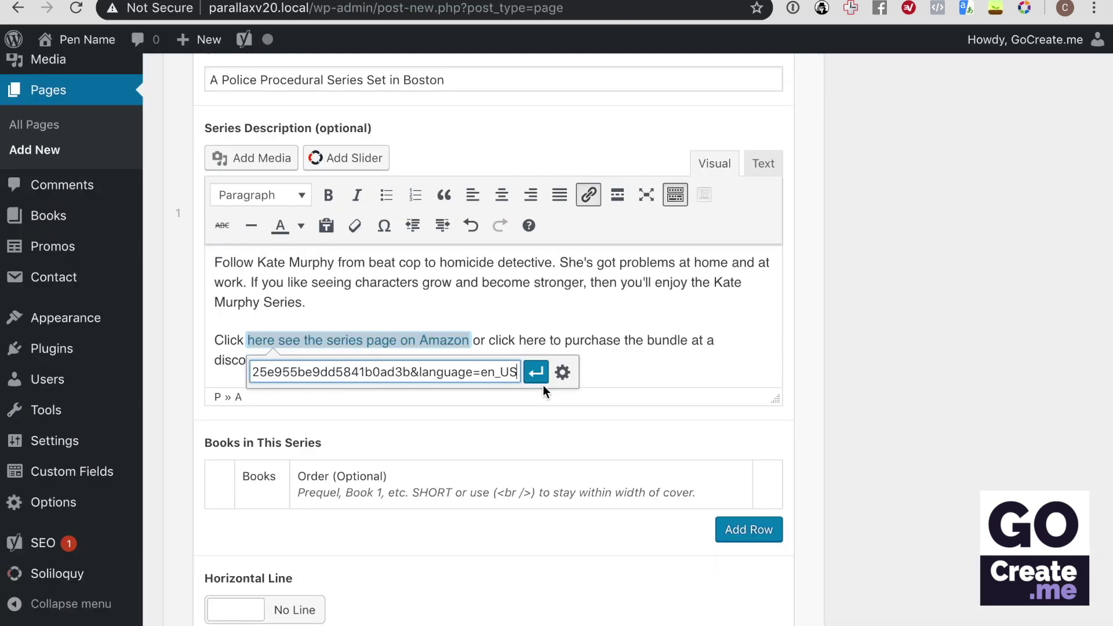
left_click(563, 373)
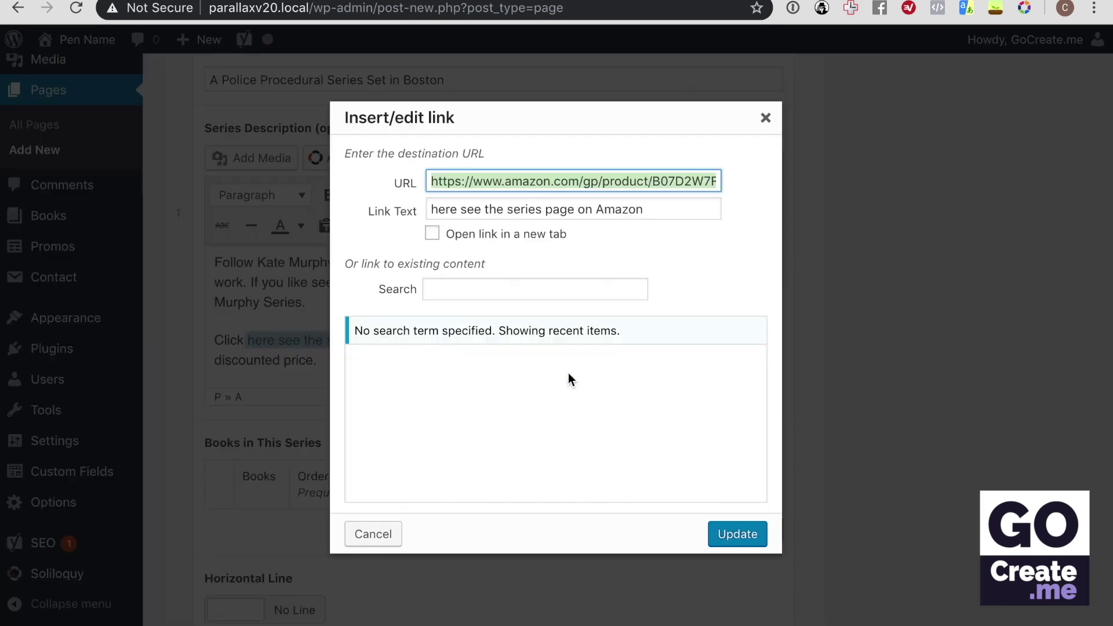
left_click(432, 233)
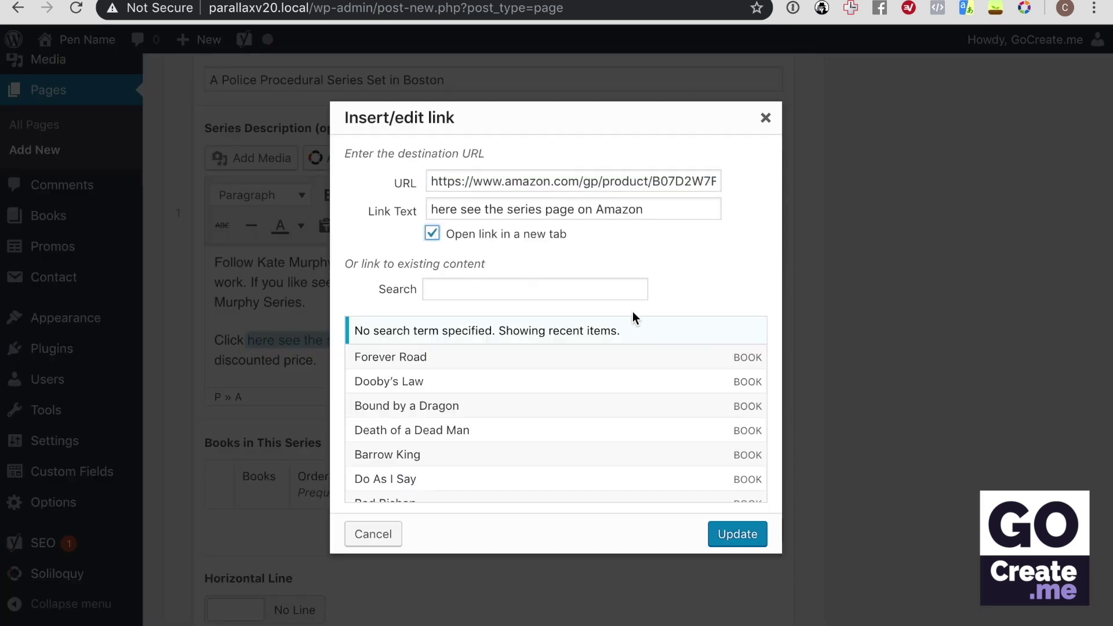
left_click(729, 534)
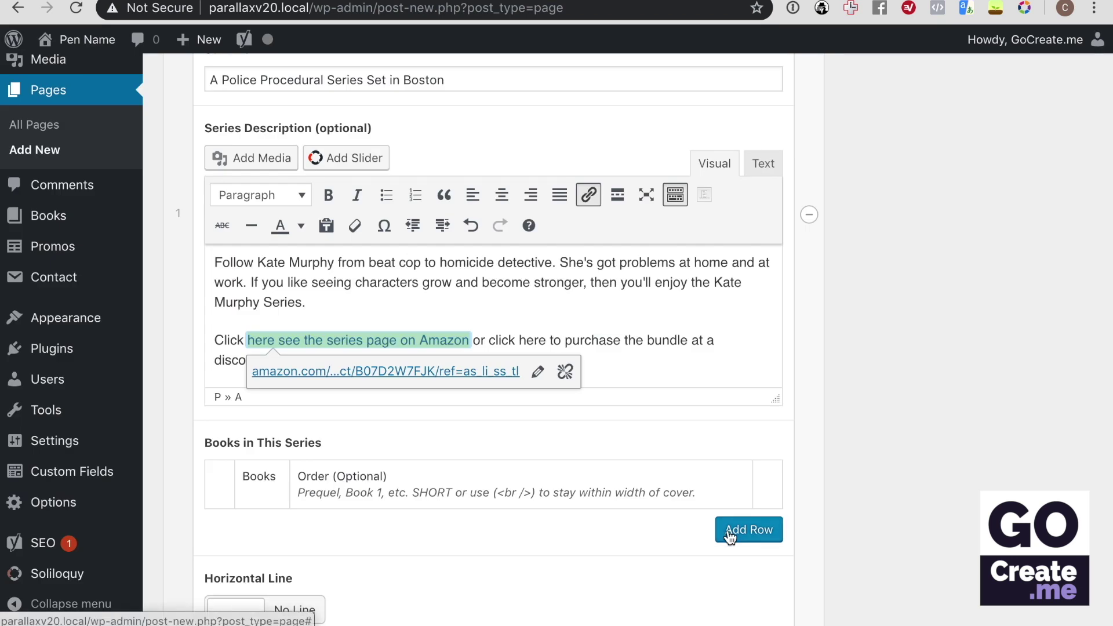
left_click(684, 341)
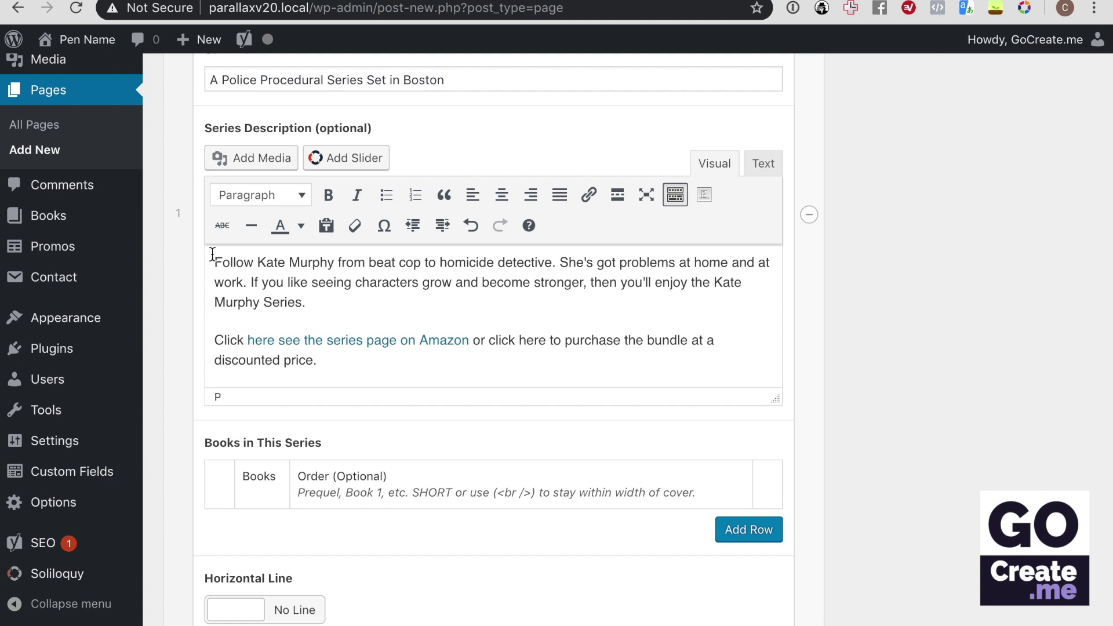
Choose the red crosshair image favicon-thriller-512.png from the media library for the series description
left_click(251, 159)
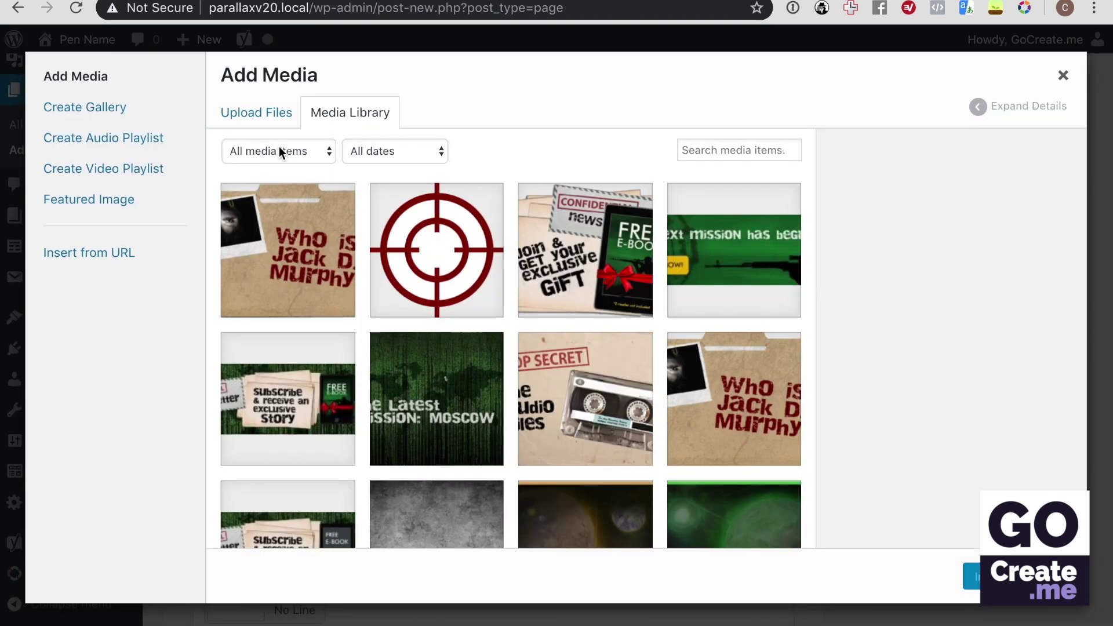
scroll(411, 208, "down", 2)
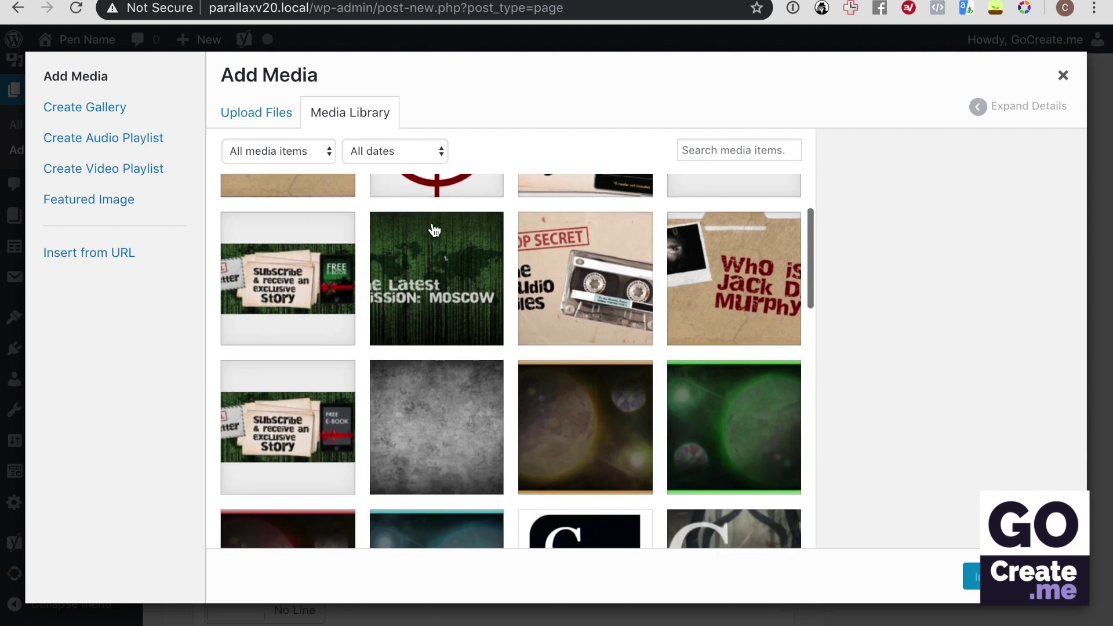
scroll(434, 230, "up", 2)
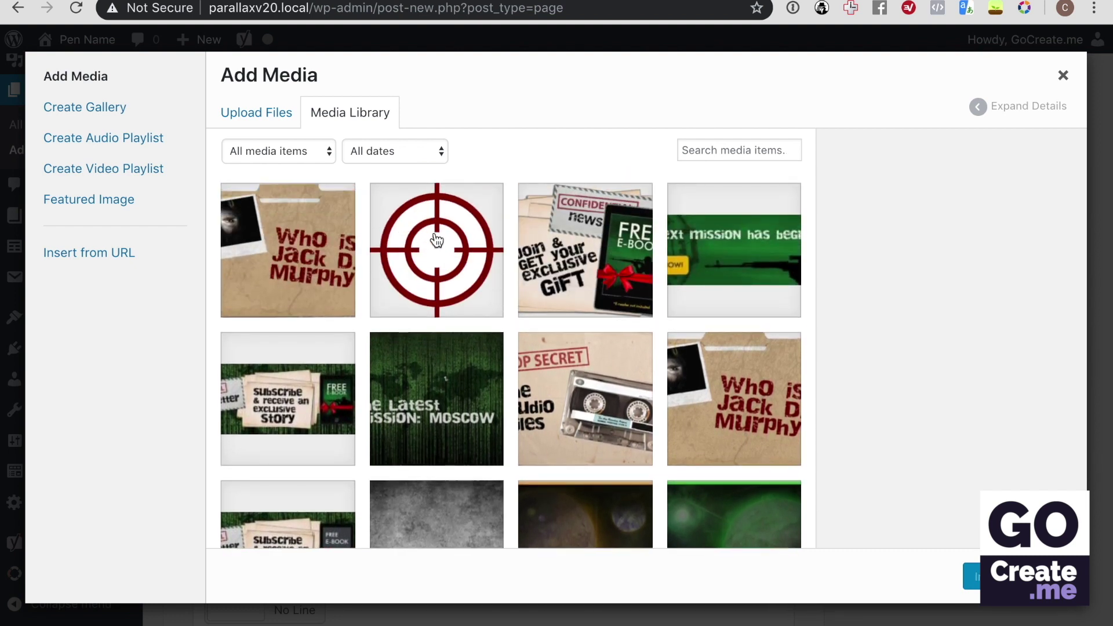
left_click(436, 239)
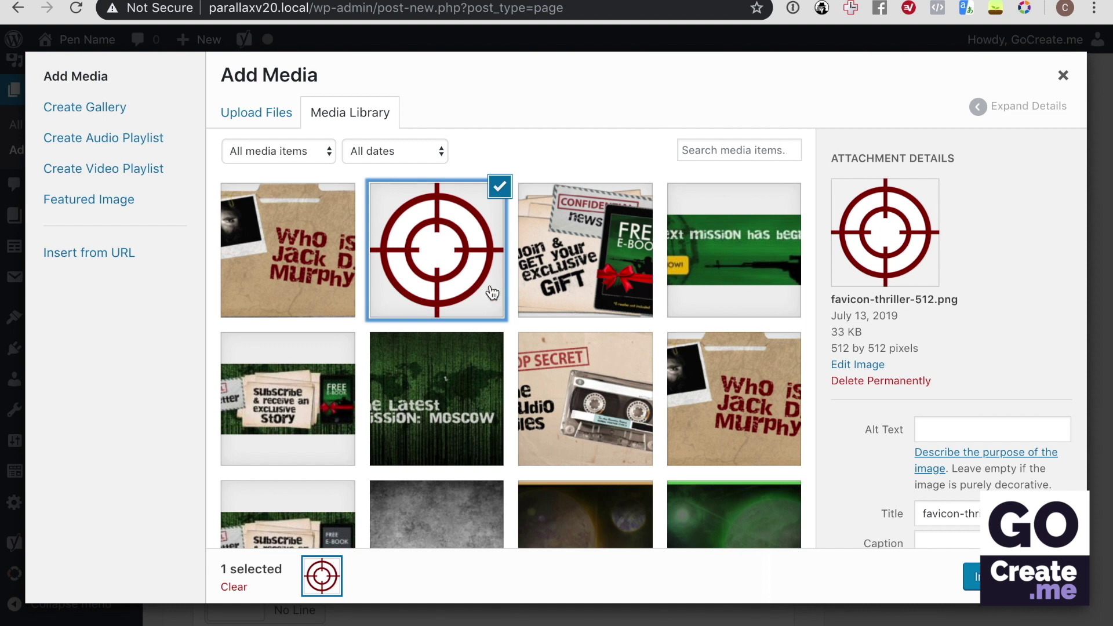
Link the crosshair image to the copied Amazon affiliate address, set its alignment to Left and insert it at full size
scroll(1054, 217, "down", 6)
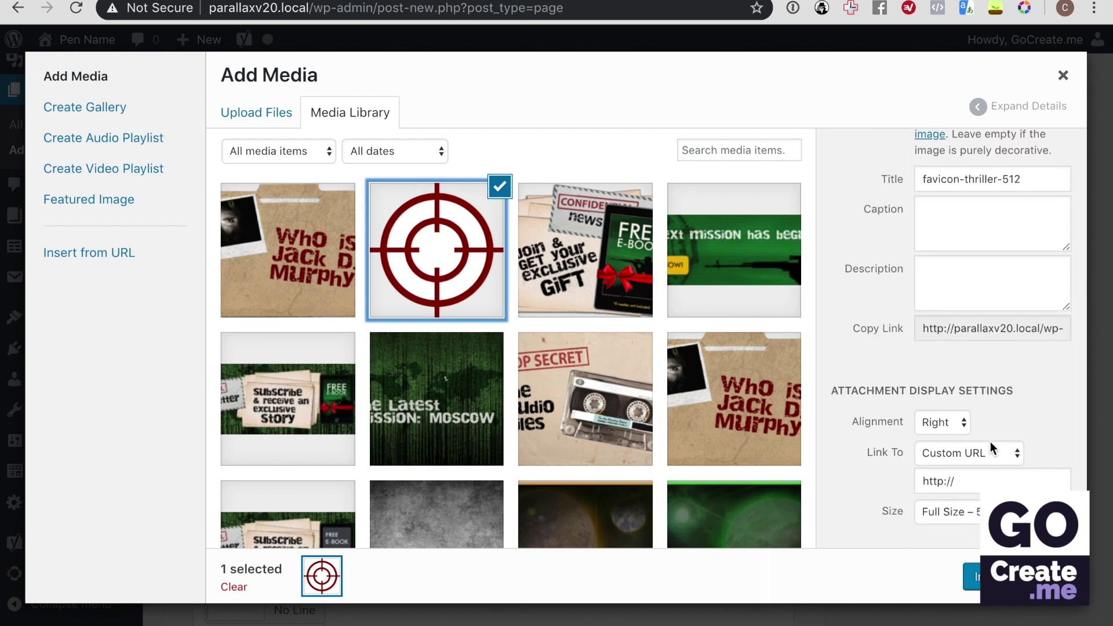
left_click(974, 481)
key("super+a")
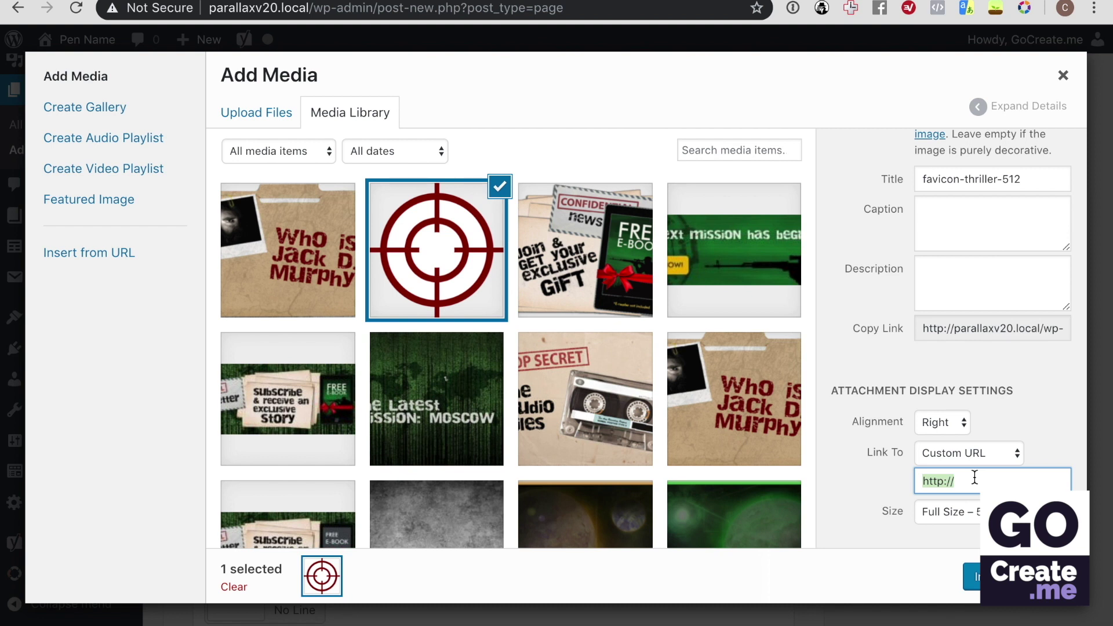
key("super+v")
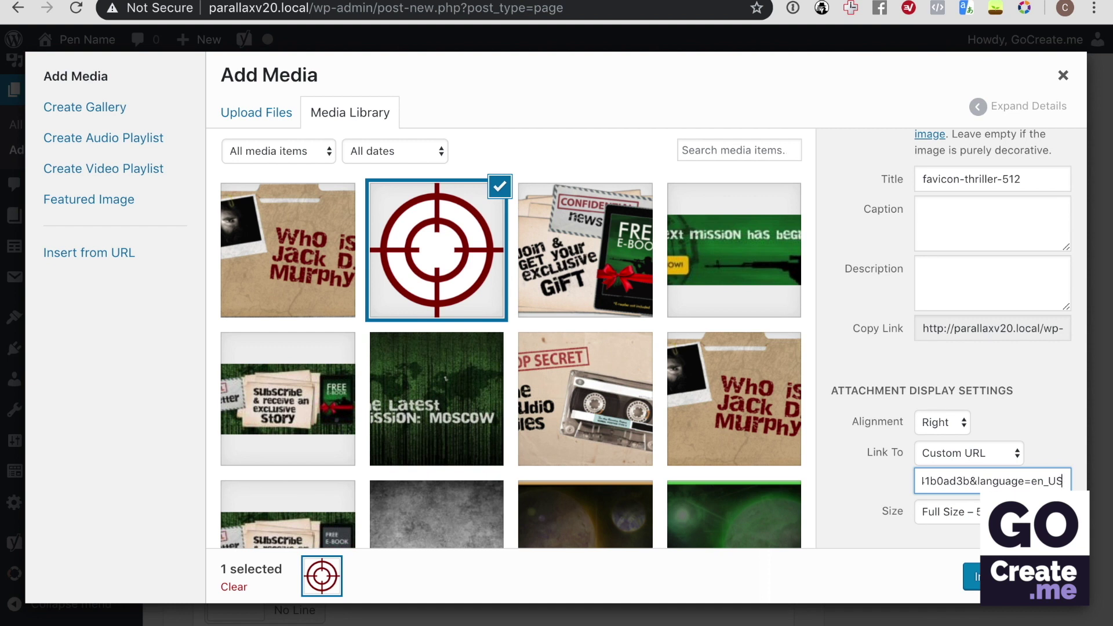
left_click(928, 423)
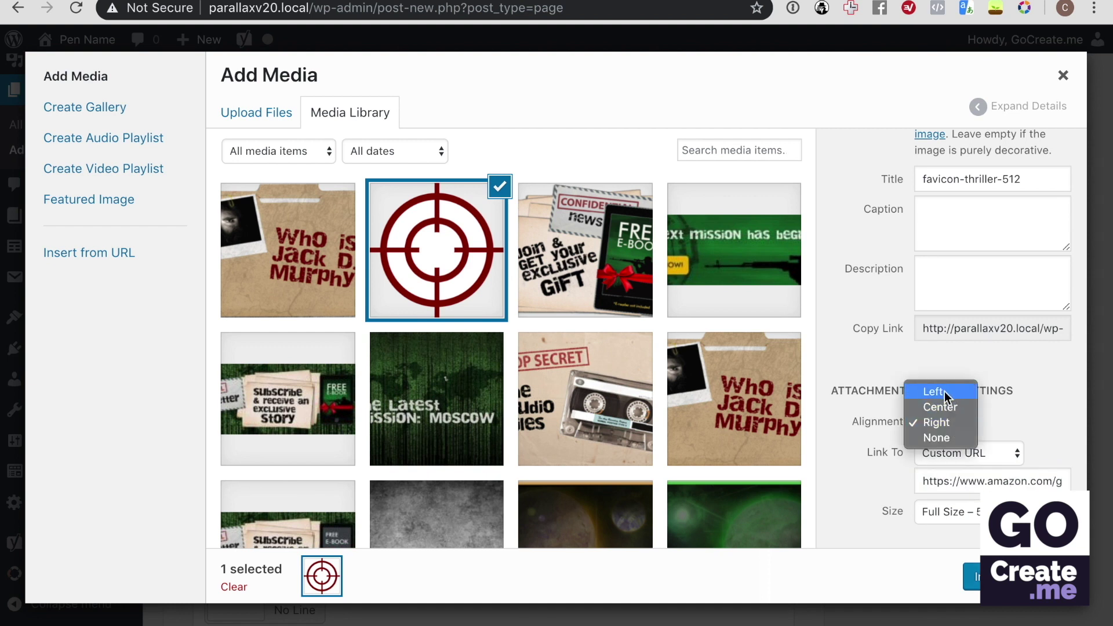
left_click(943, 397)
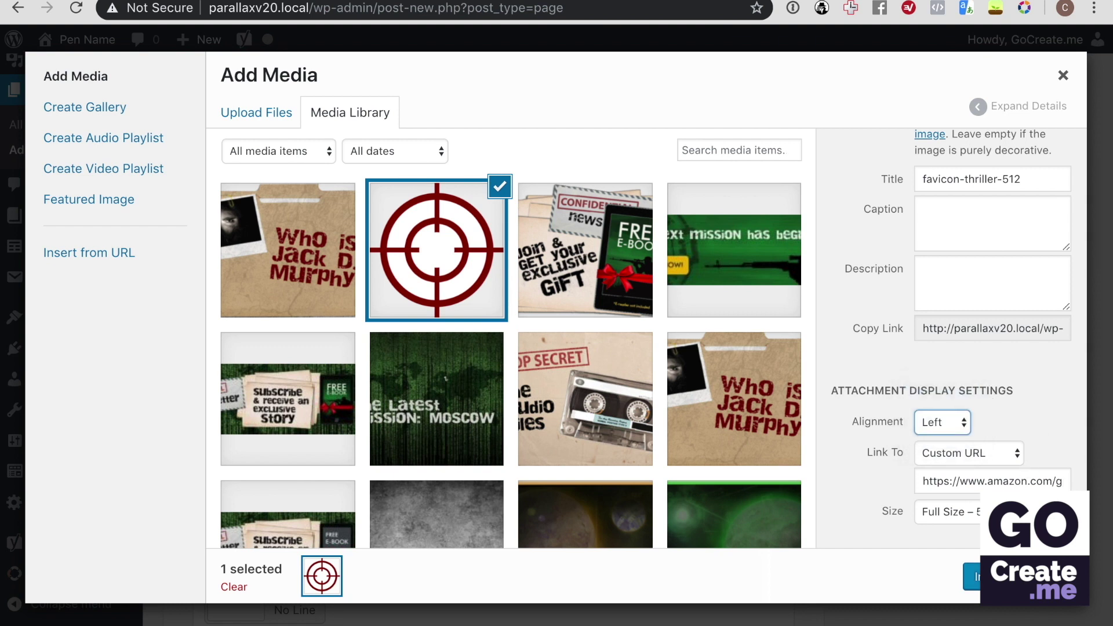
left_click(979, 577)
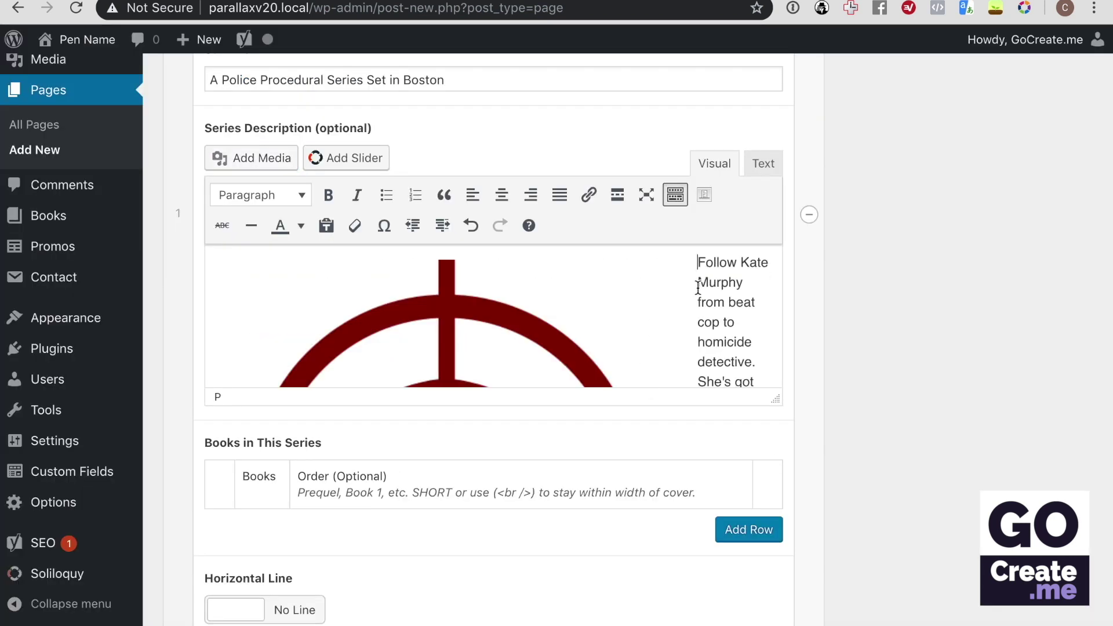
Try the inserted crosshair image with right and center alignment, and set it to right alignment
scroll(698, 288, "down", 3)
scroll(698, 288, "up", 3)
left_click(519, 326)
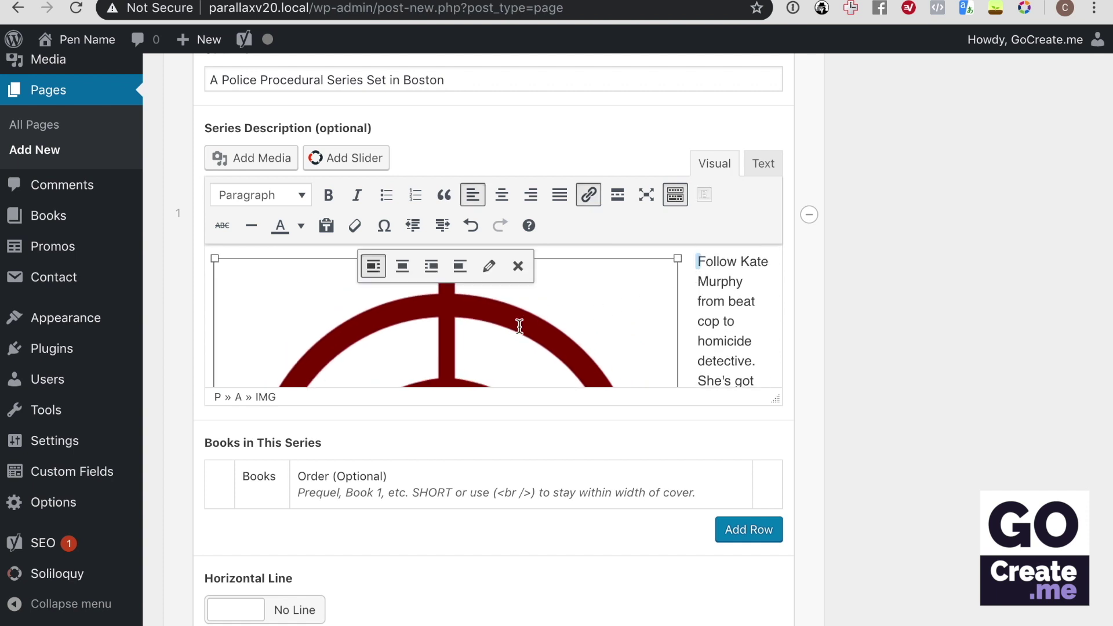
left_click(431, 268)
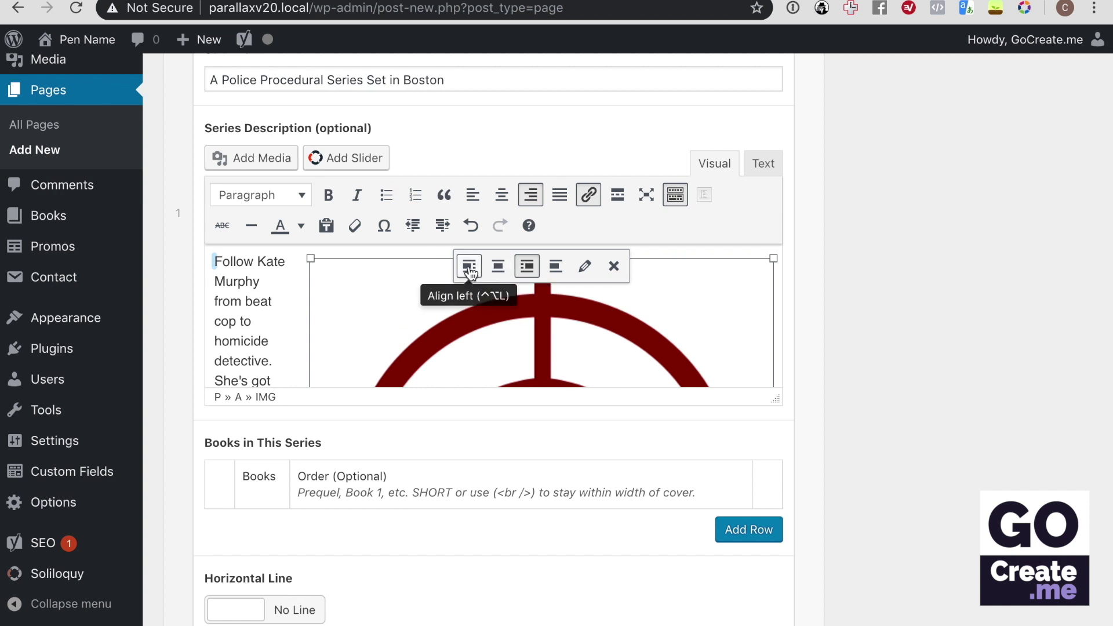
left_click(496, 267)
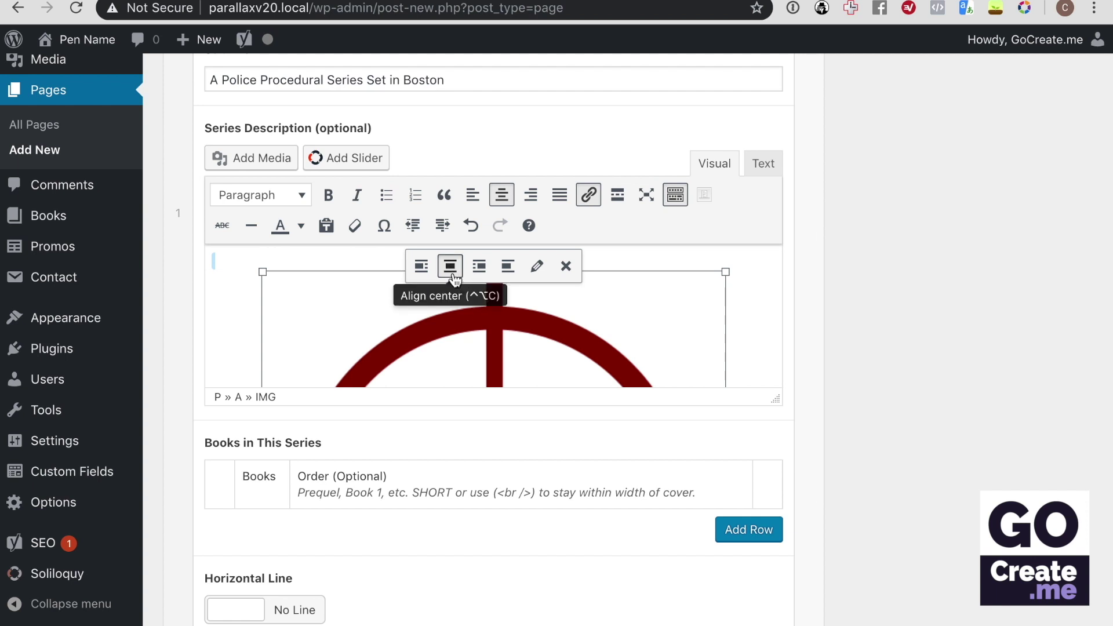
left_click(476, 273)
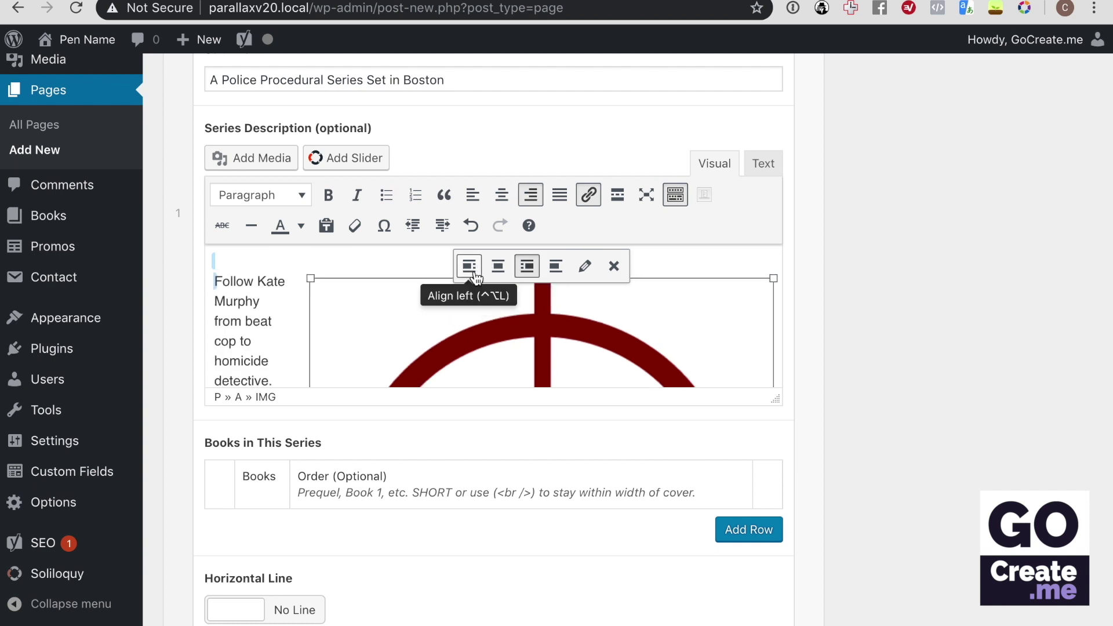
Resize the crosshair image to a custom size 100 px wide and align it left in the series description
left_click(555, 266)
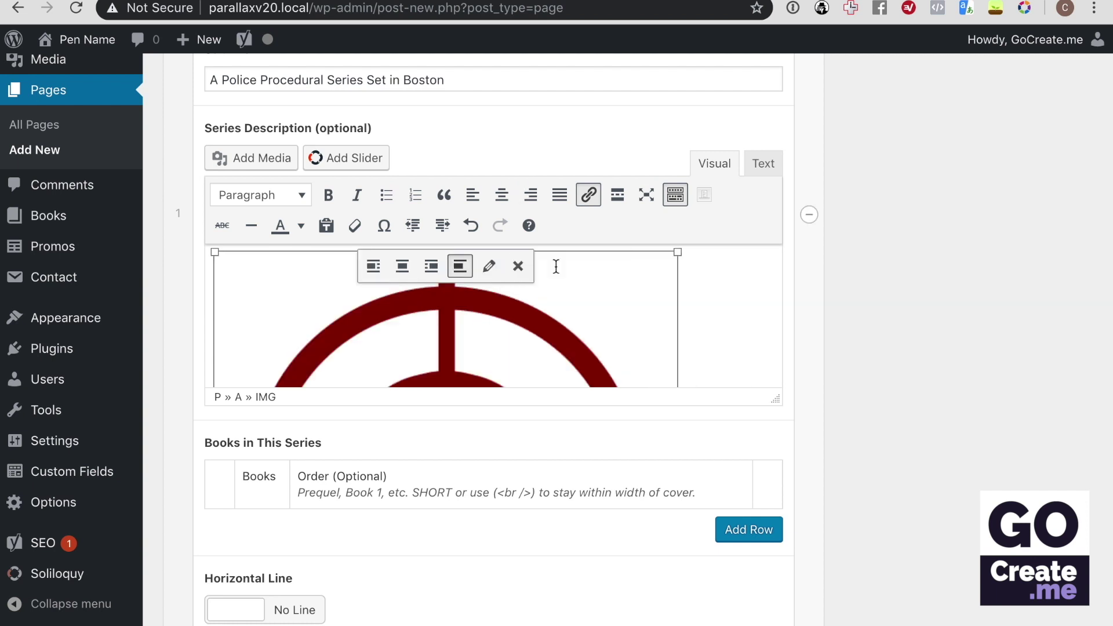
left_click(490, 277)
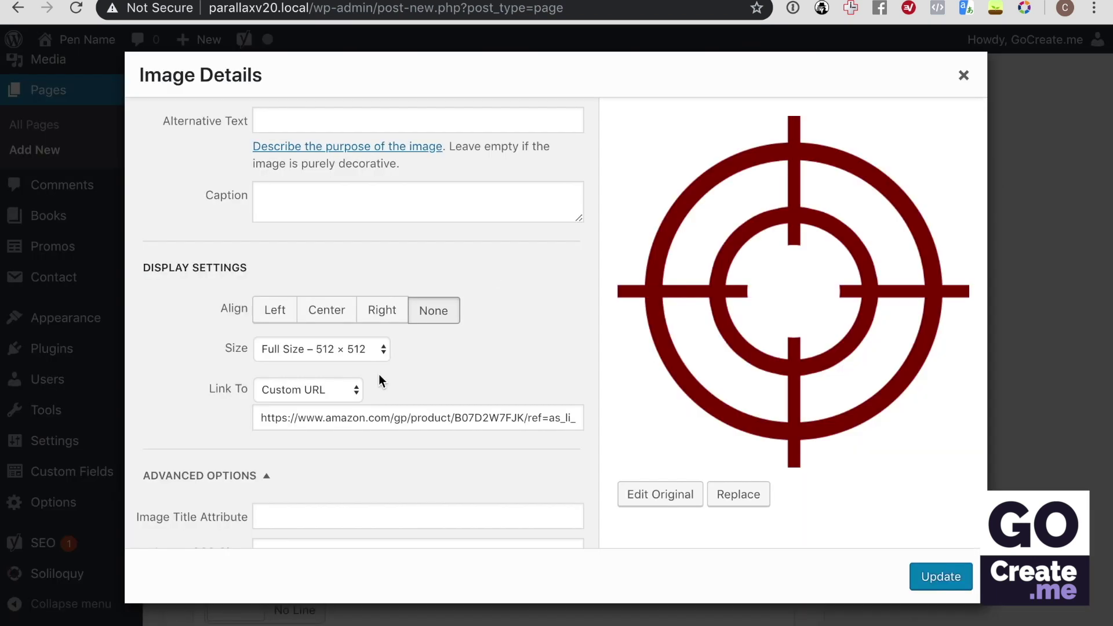
left_click(361, 349)
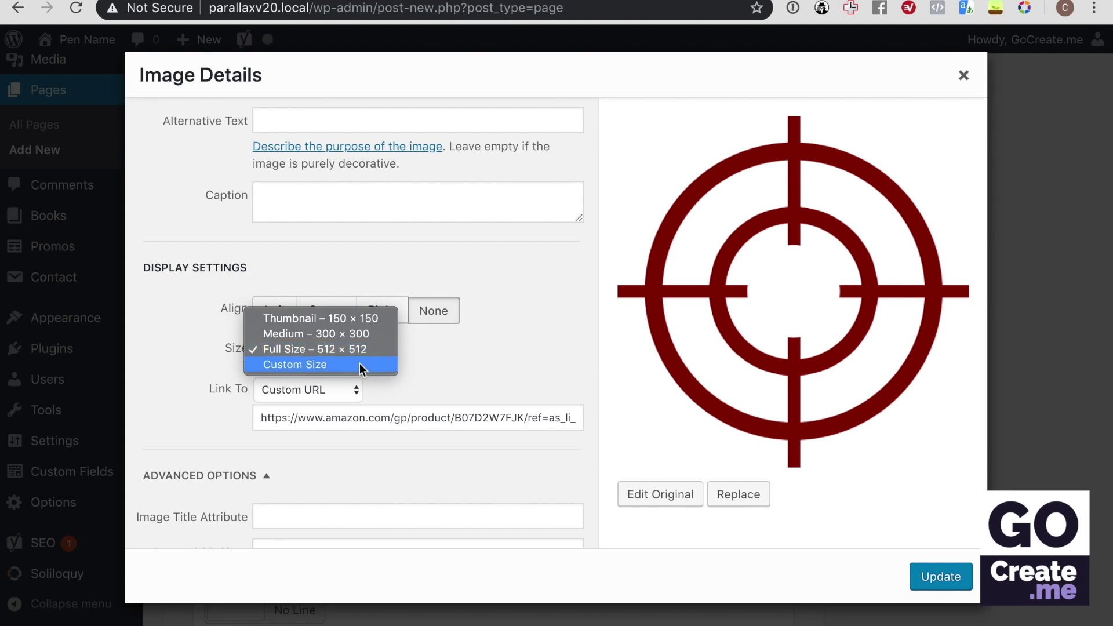
left_click(360, 363)
double_click(275, 401)
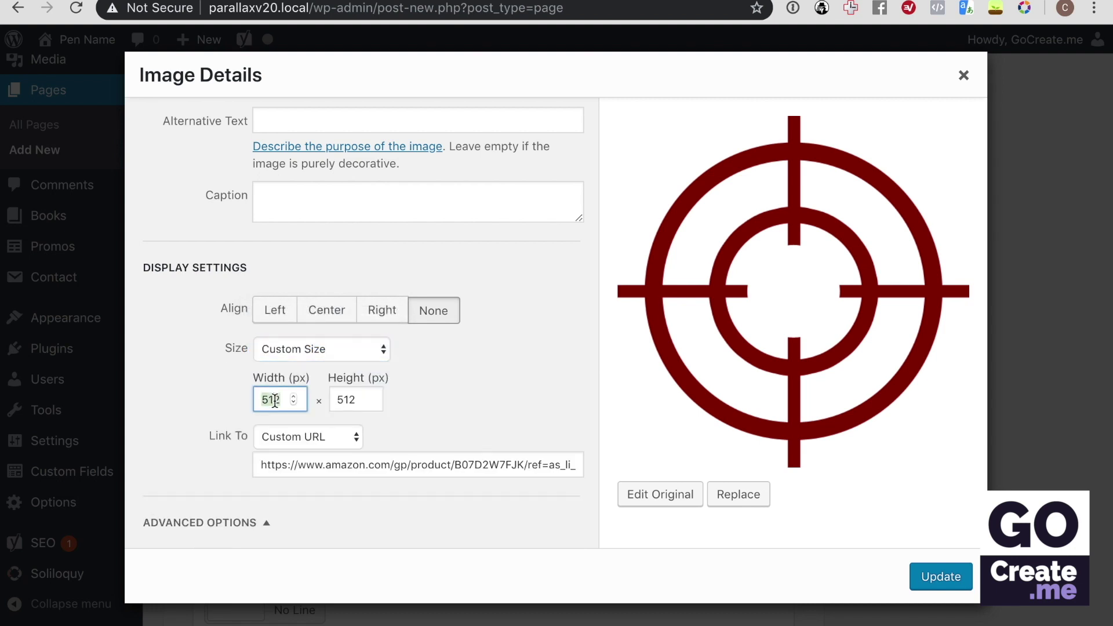
type("100")
left_click(947, 579)
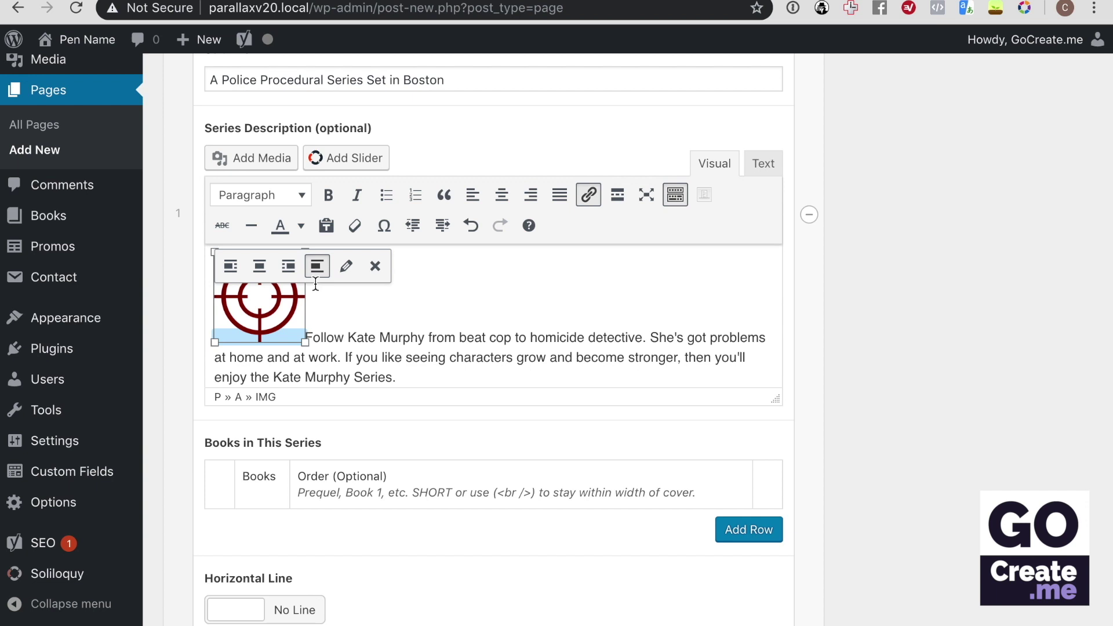
left_click(243, 270)
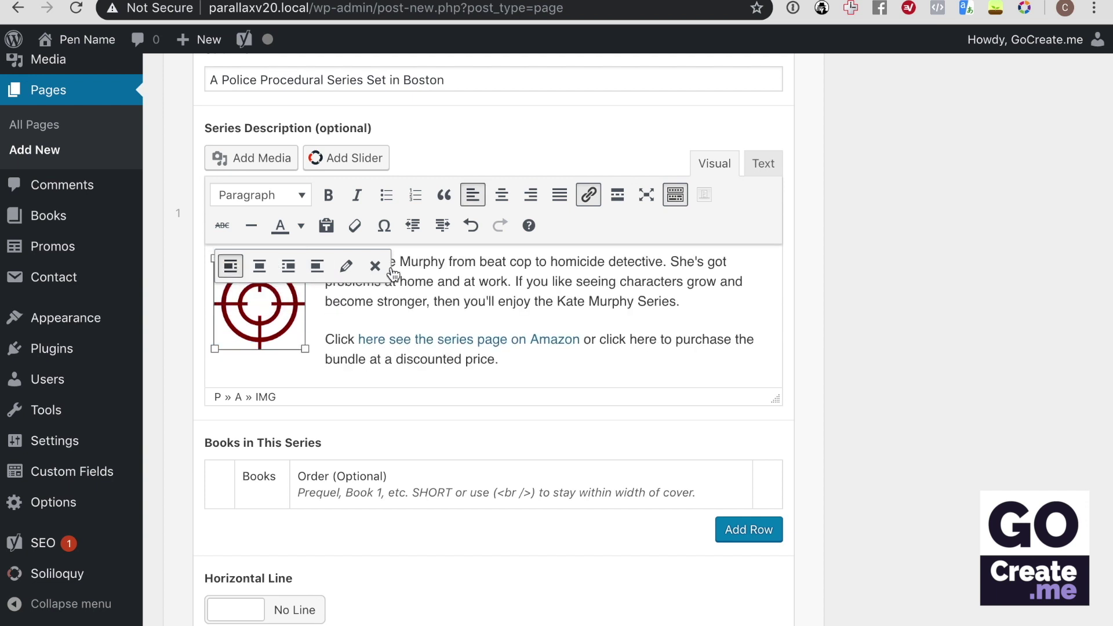
left_click(489, 281)
Set the crosshair image's link to open in a new tab in the image details
left_click(275, 296)
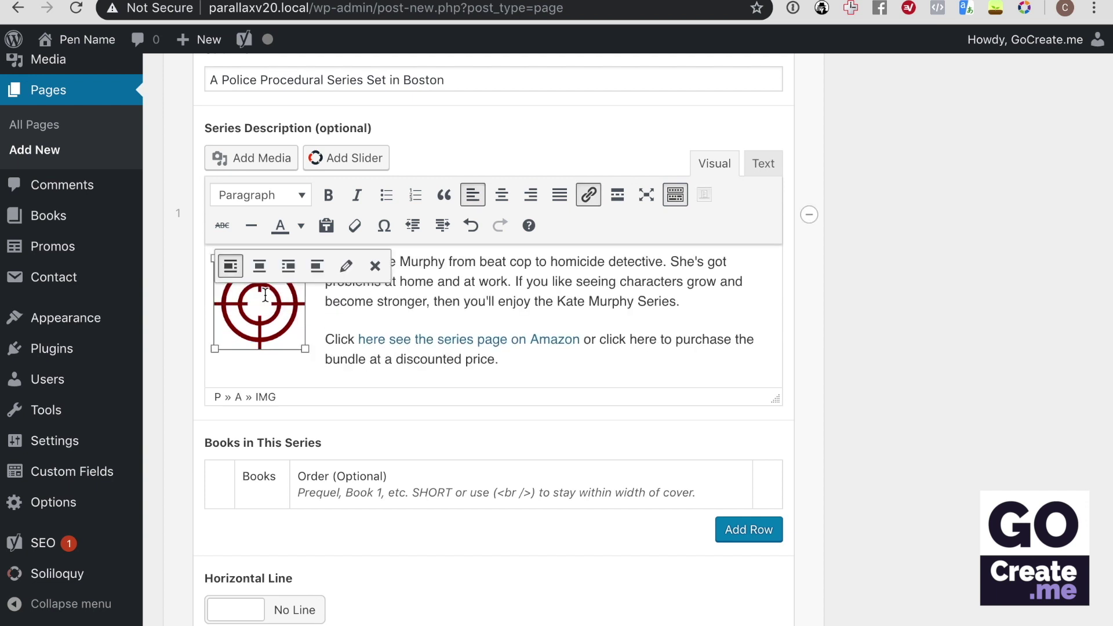
left_click(346, 264)
left_click(322, 464)
key("super+a")
scroll(309, 471, "down", 5)
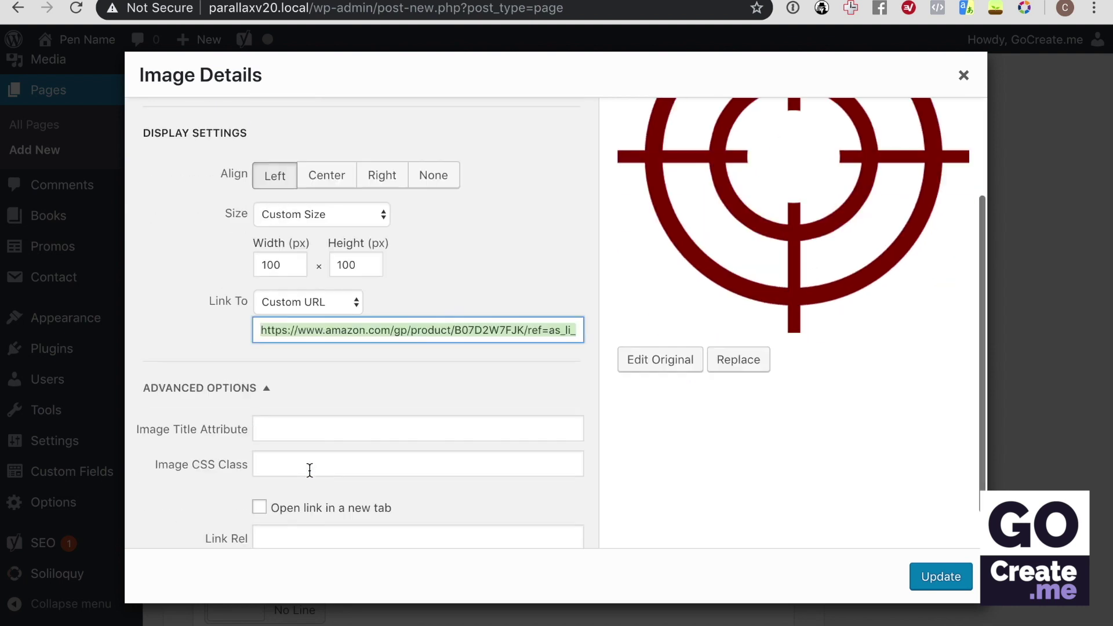
left_click(259, 507)
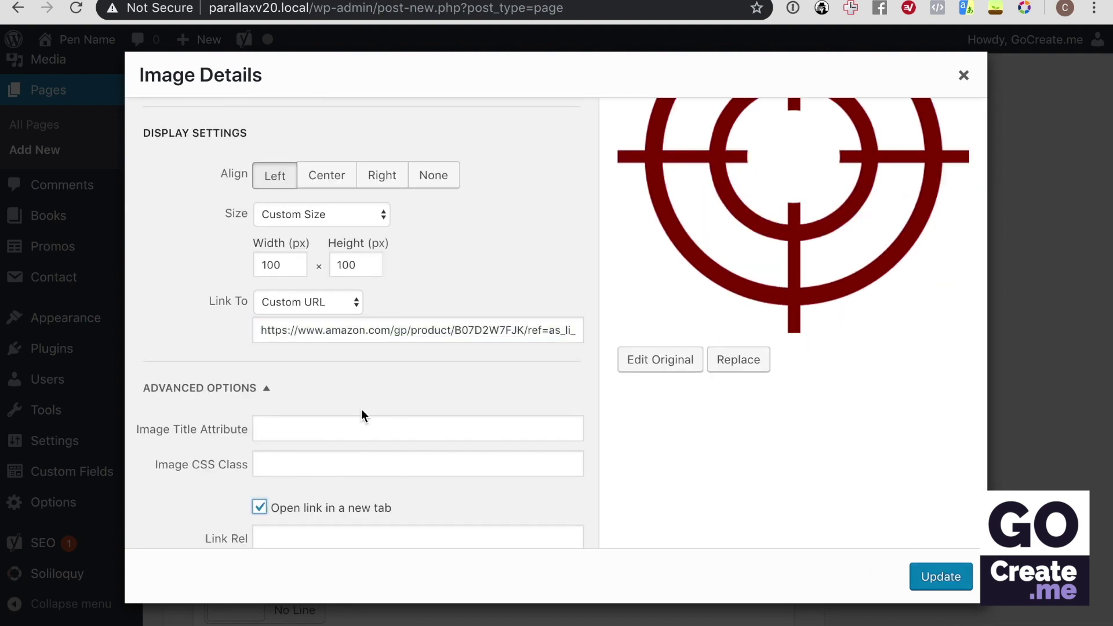
Review the image's advanced options and alternative text field, and update the image details
left_click(266, 387)
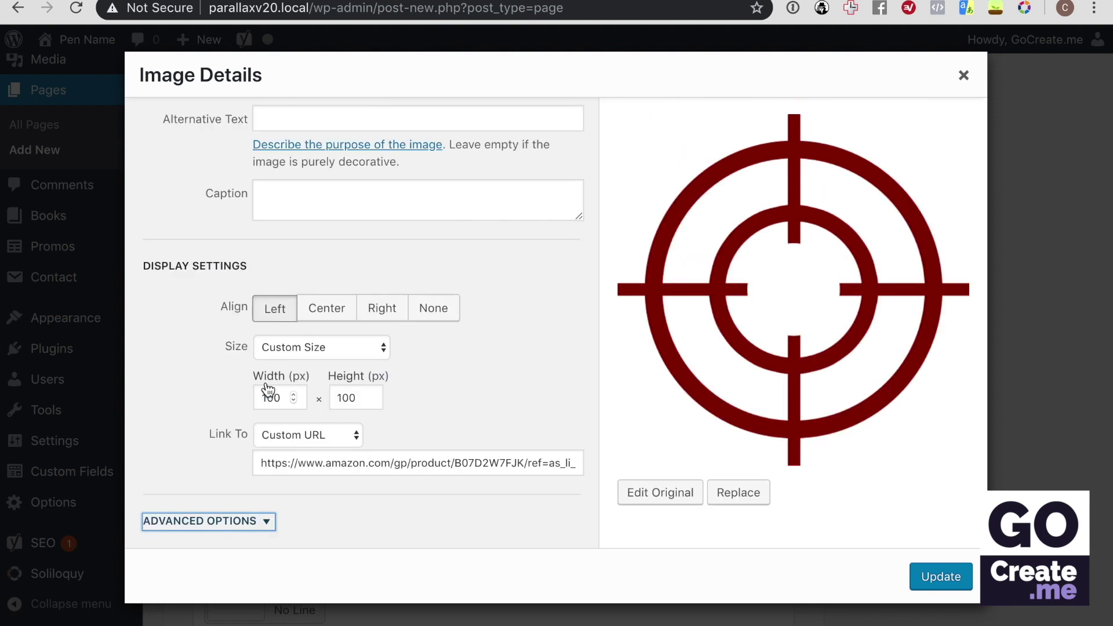
left_click(266, 521)
scroll(398, 409, "down", 3)
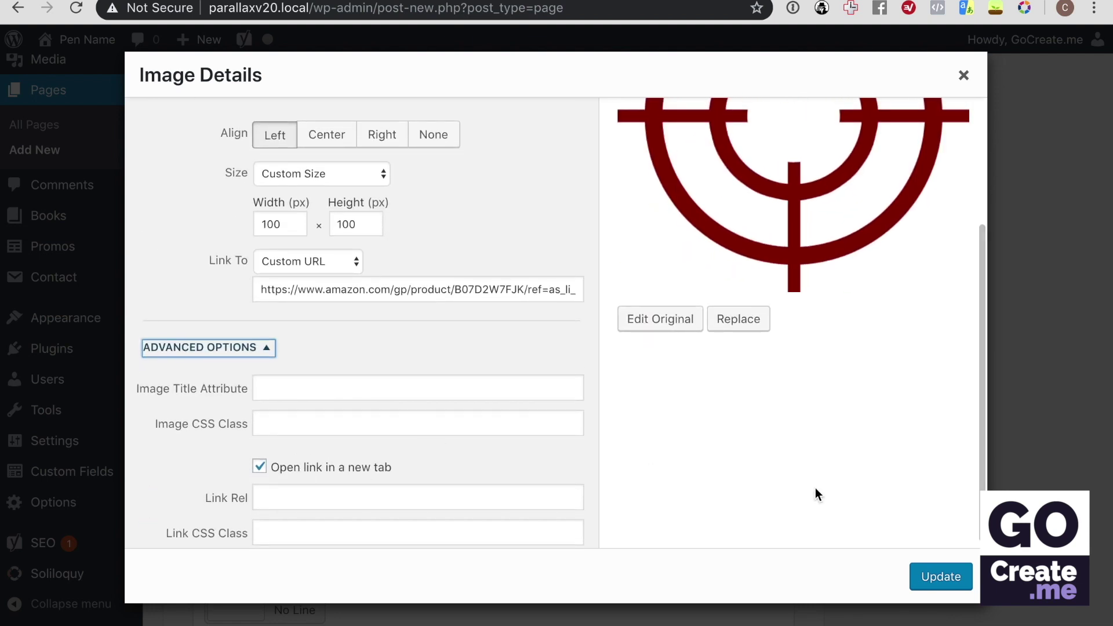
scroll(470, 299, "up", 3)
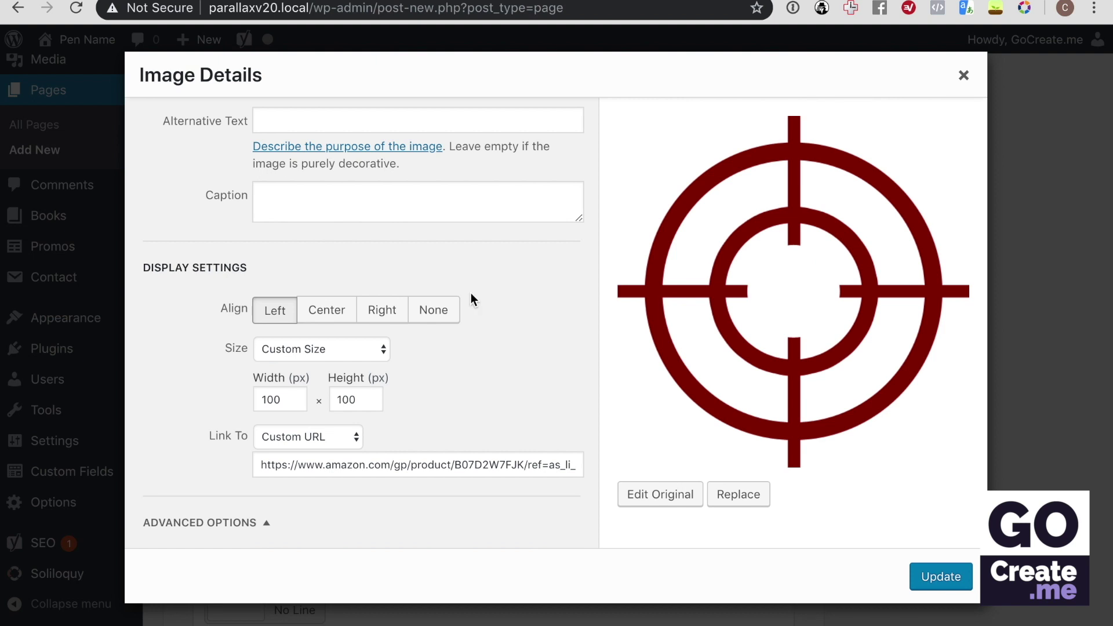
left_click(304, 116)
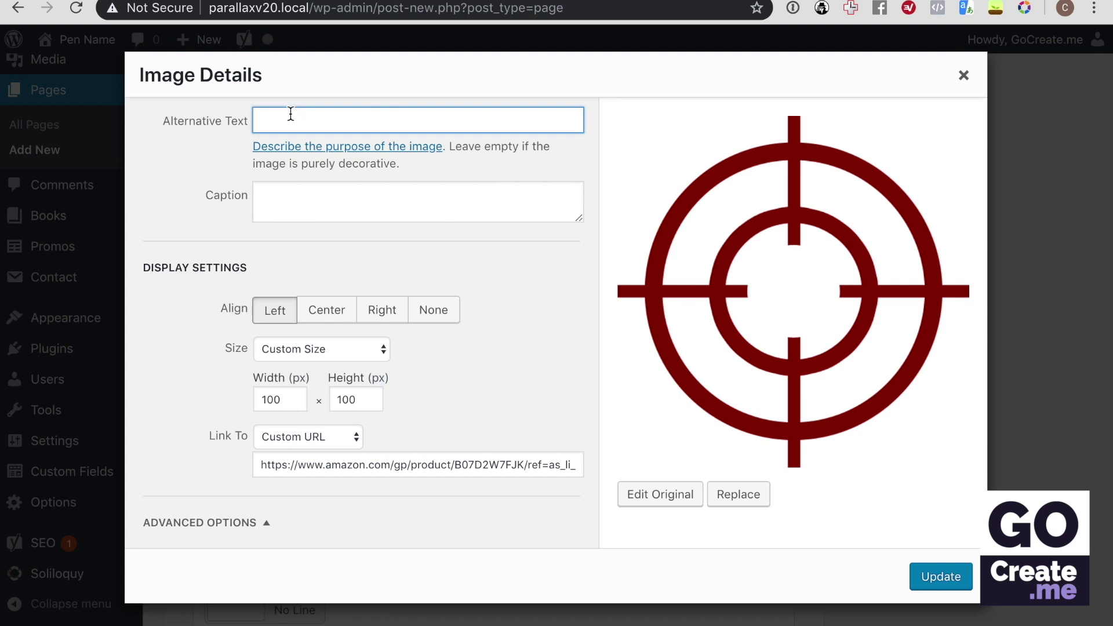
left_click(359, 230)
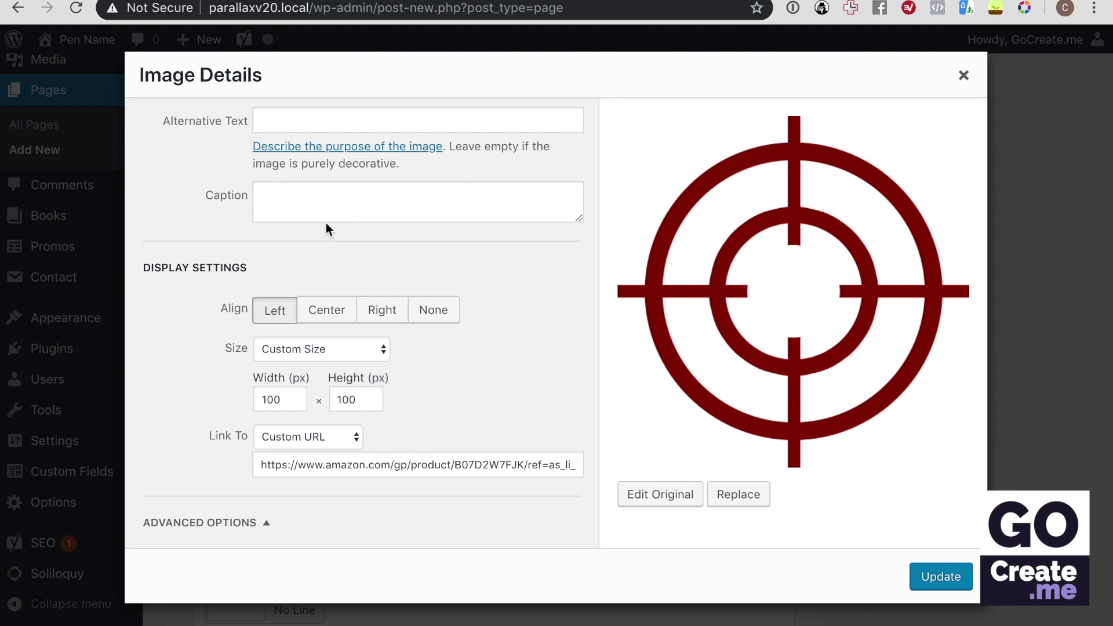
left_click(273, 118)
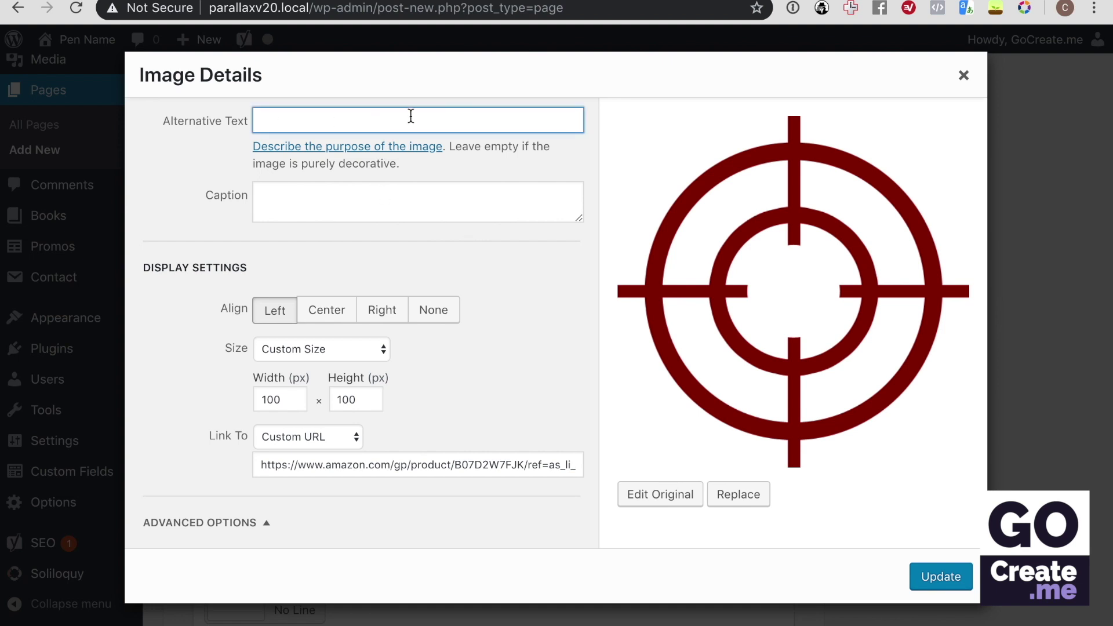
left_click(959, 586)
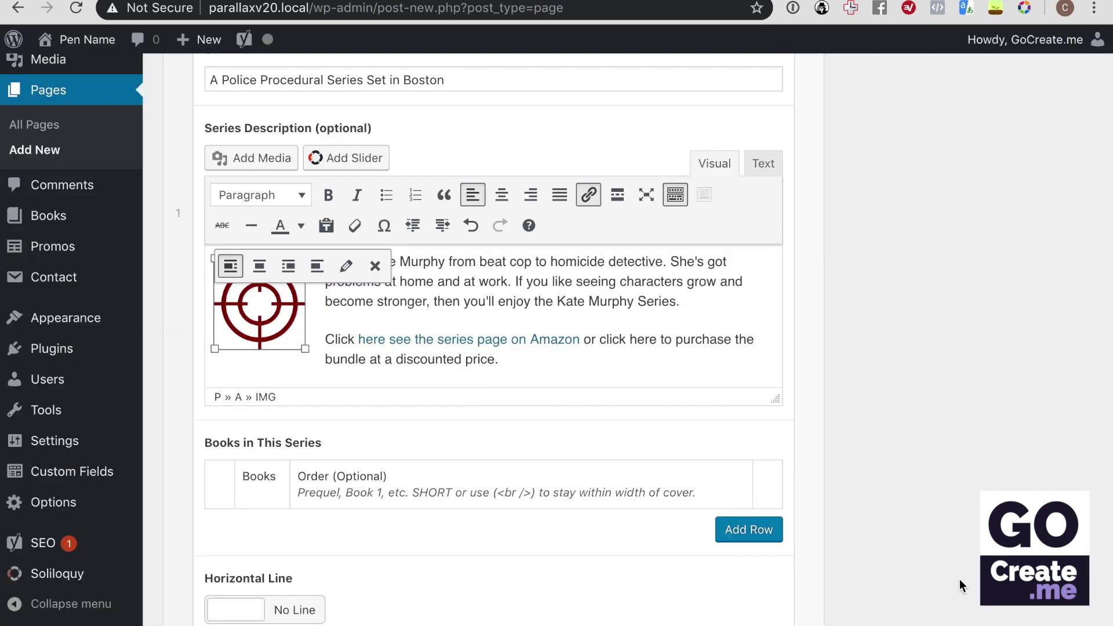
Link the text "click here to purchase the bundle at a discounted price" to the book page The Last Amen
left_click(585, 367)
left_click_drag(601, 339, 495, 360)
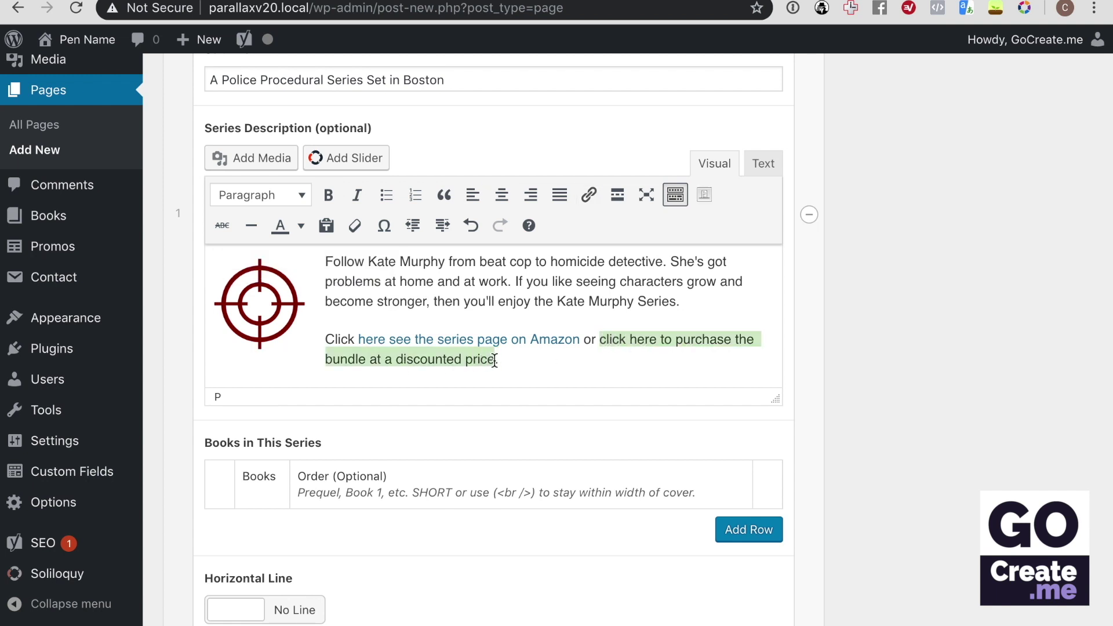
left_click(588, 195)
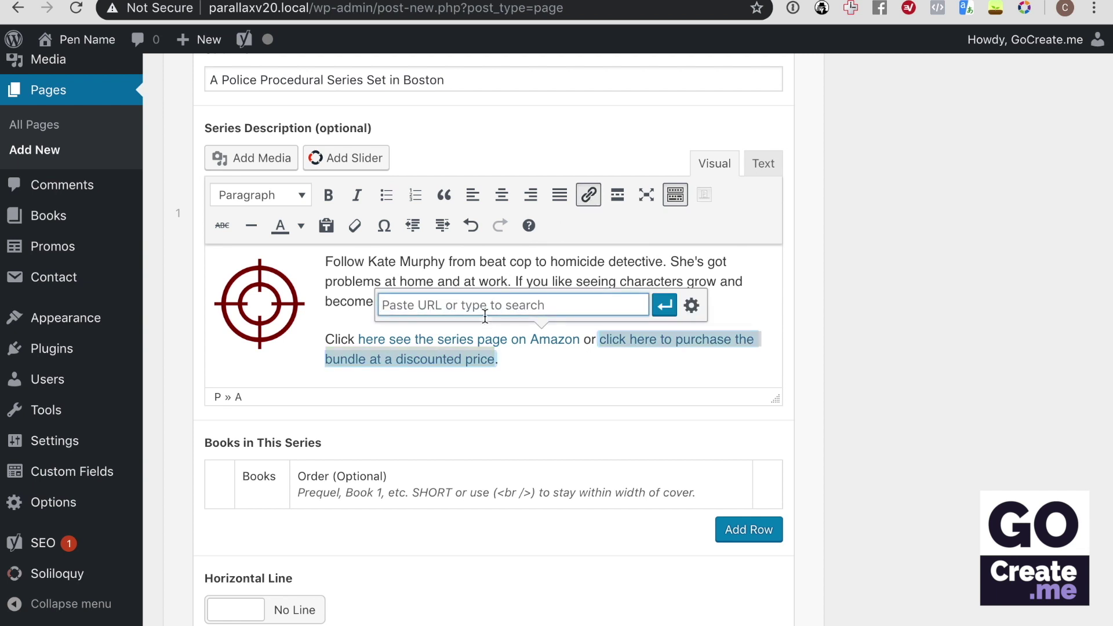
type("the mane")
key("BackSpace")
key("BackSpace")
key("BackSpace")
key("BackSpace")
type("amen")
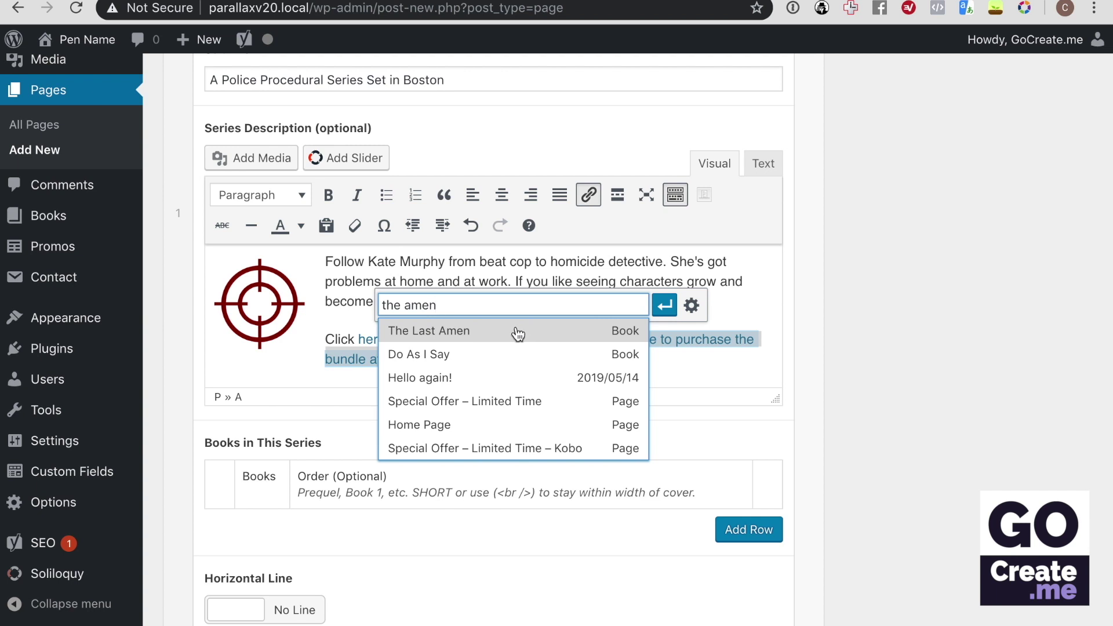
left_click(549, 326)
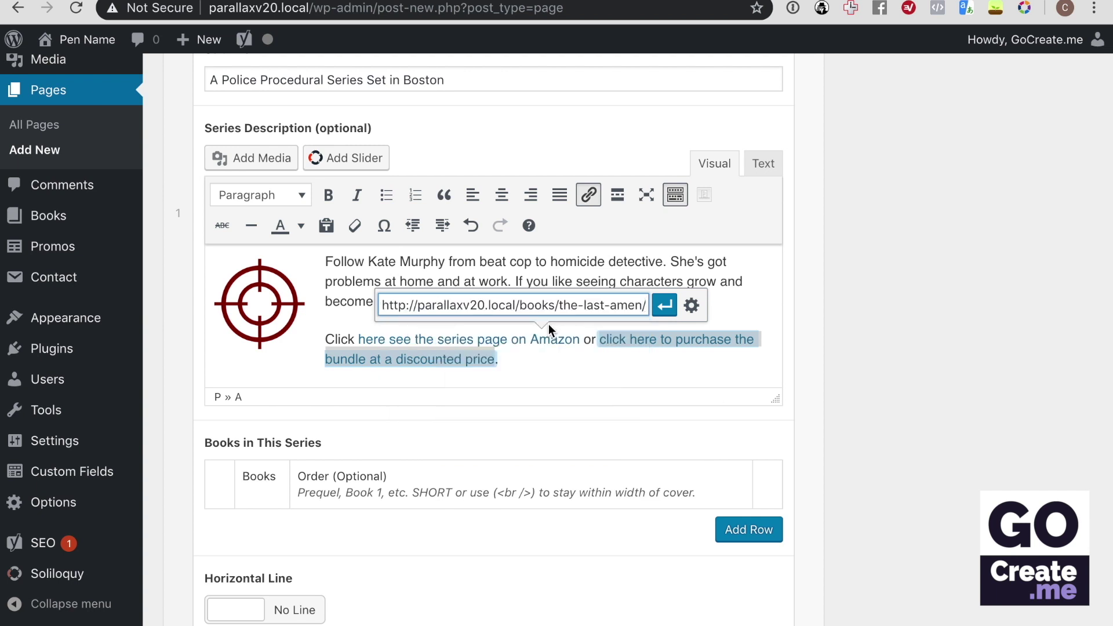
left_click(664, 307)
left_click(726, 298)
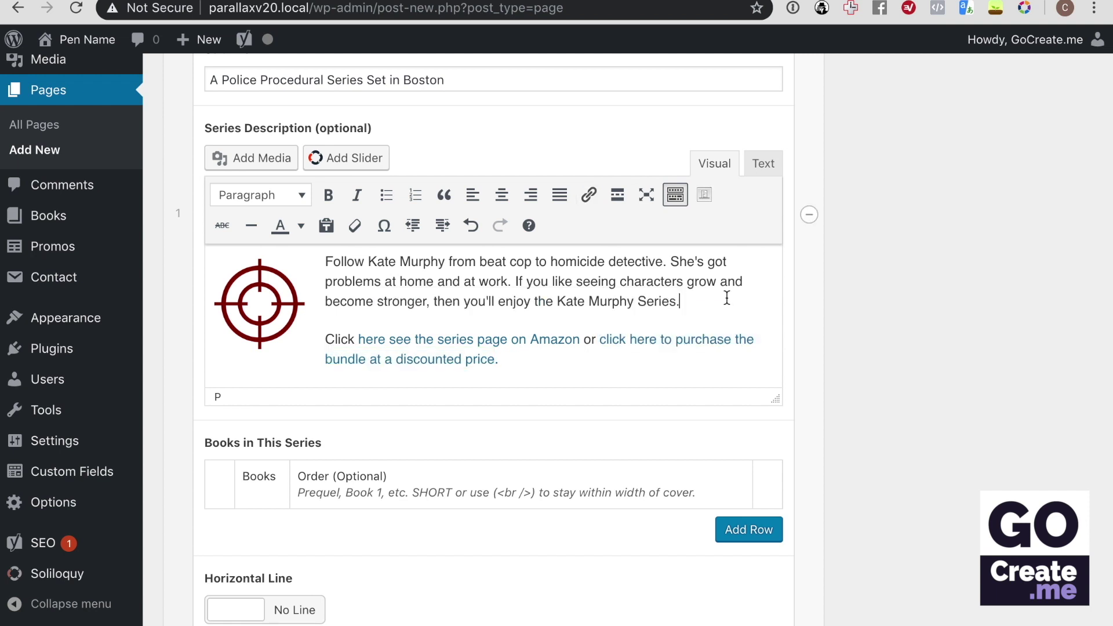
Add a first row to the books in this series and choose The Last Lies for it
scroll(726, 299, "down", 3)
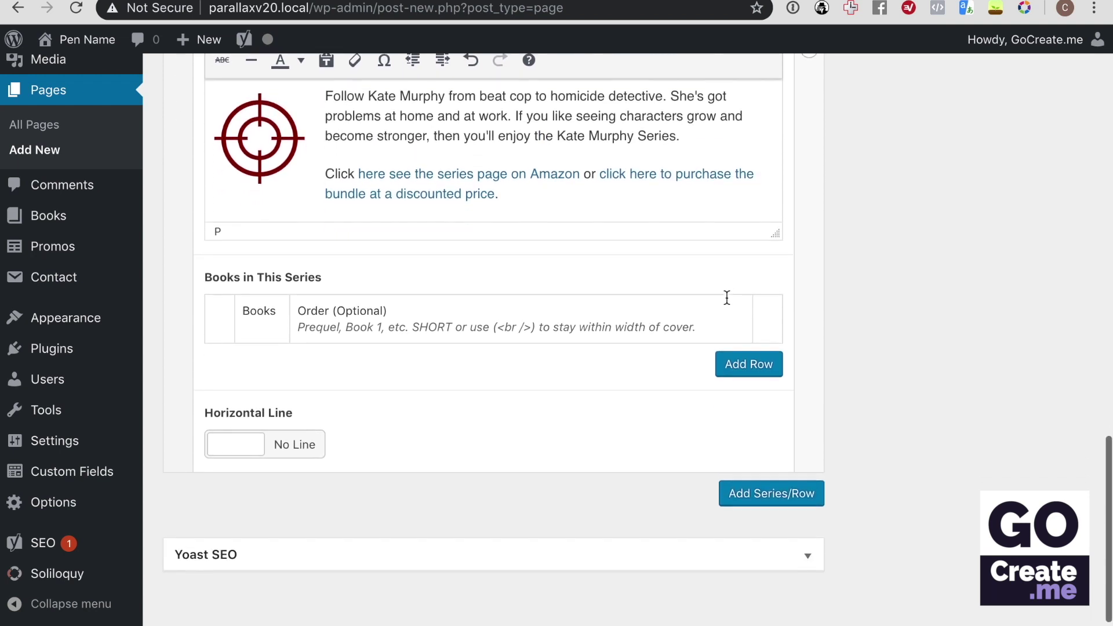
triple_click(543, 195)
key("Left")
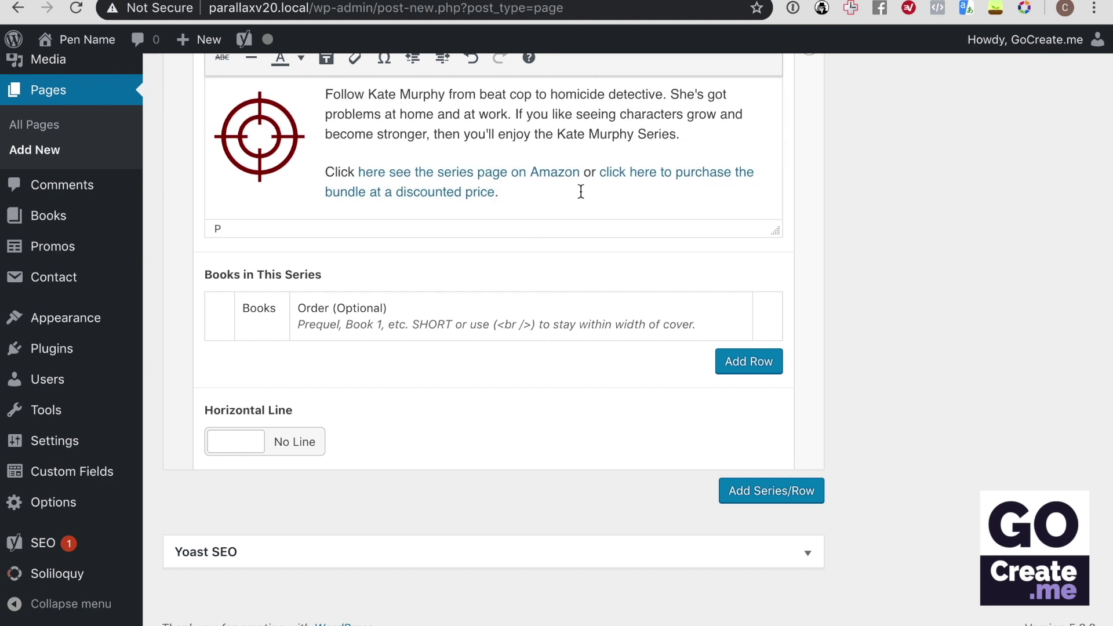
left_click(753, 362)
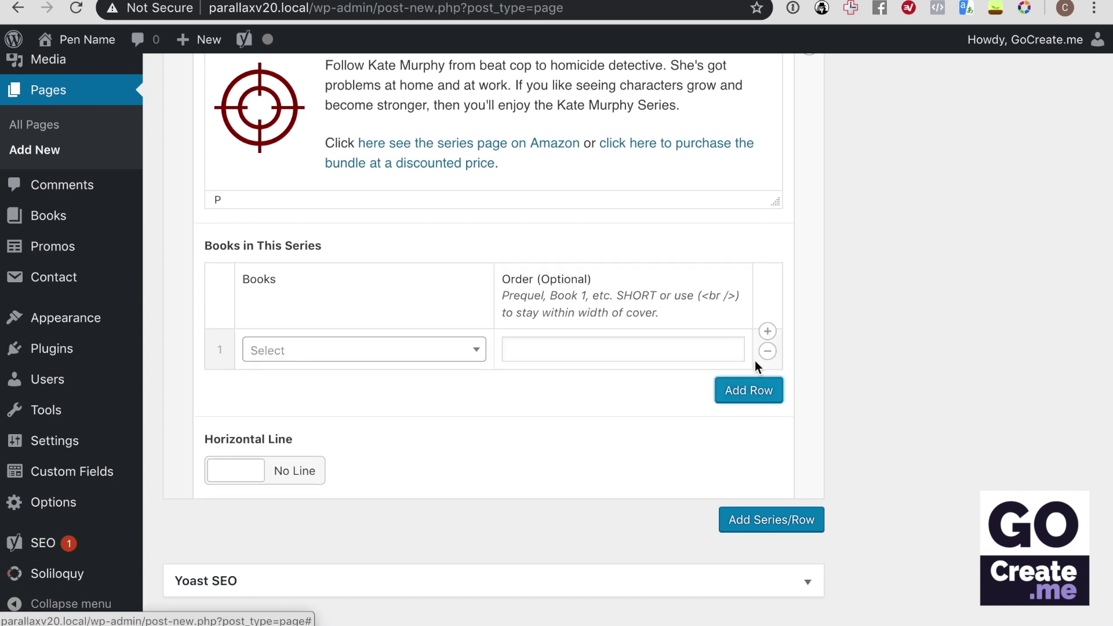
left_click(456, 357)
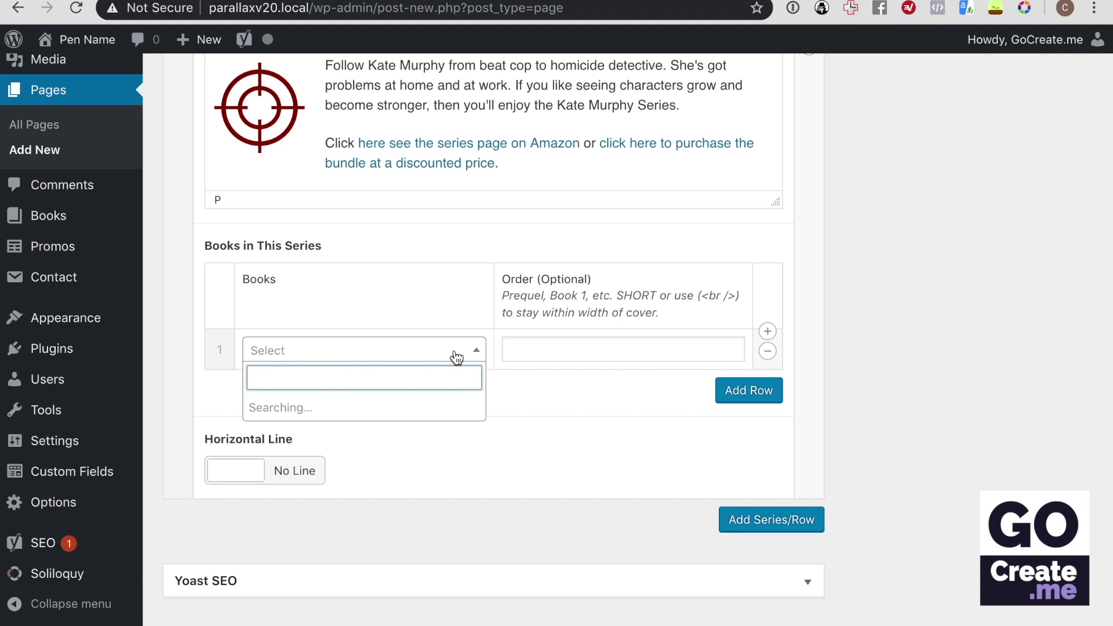
type("the")
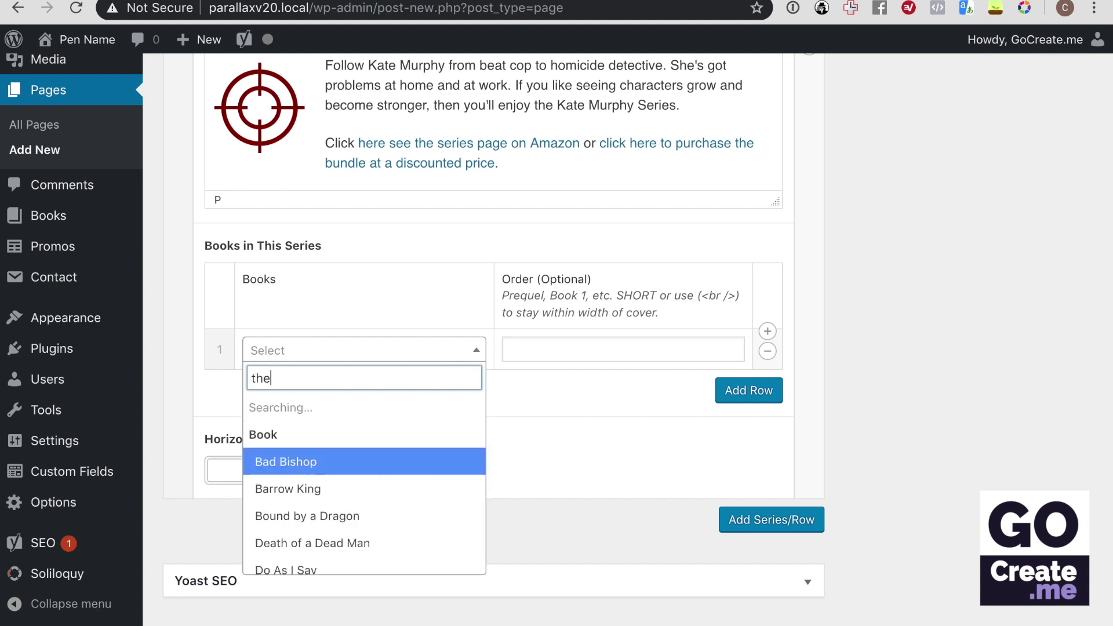
type(" last")
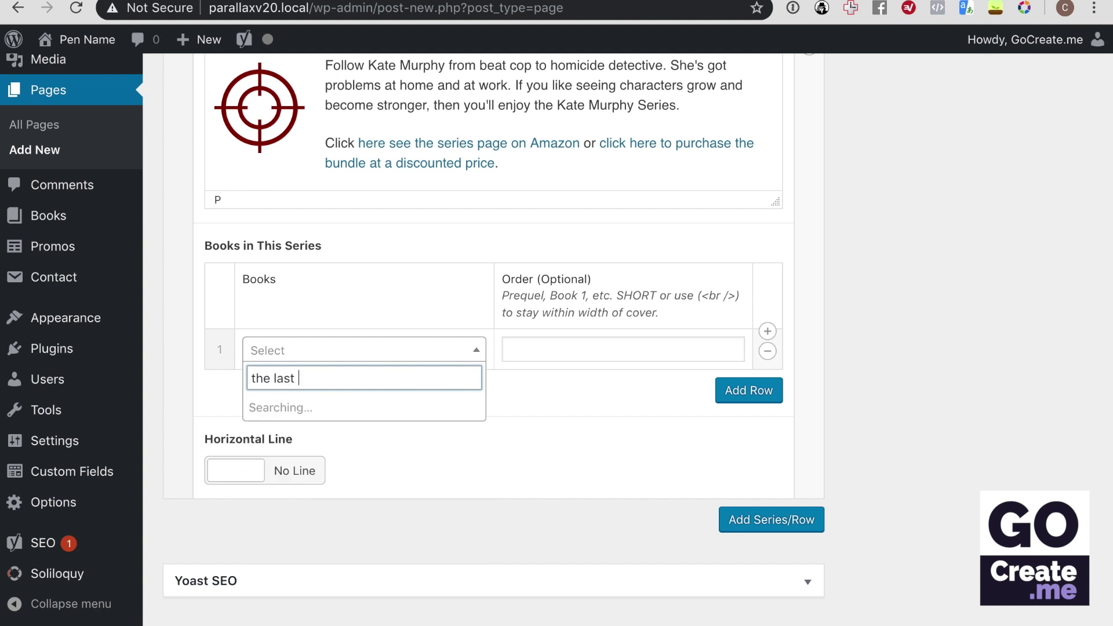
left_click(390, 461)
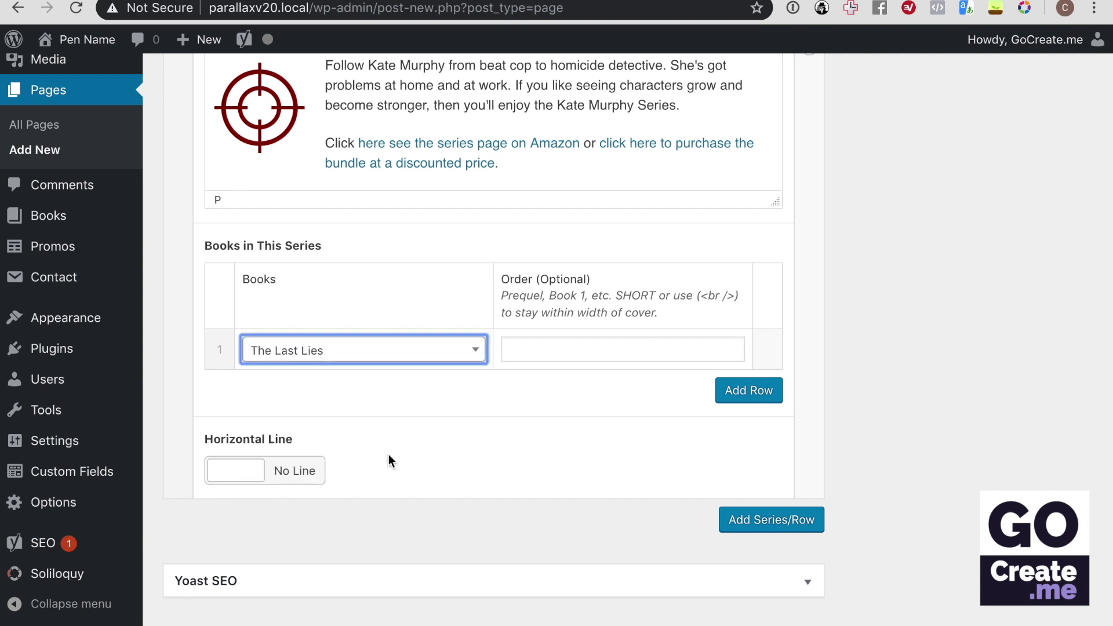
Add a second book row to the series and choose The Last Amen
left_click(742, 390)
left_click(335, 374)
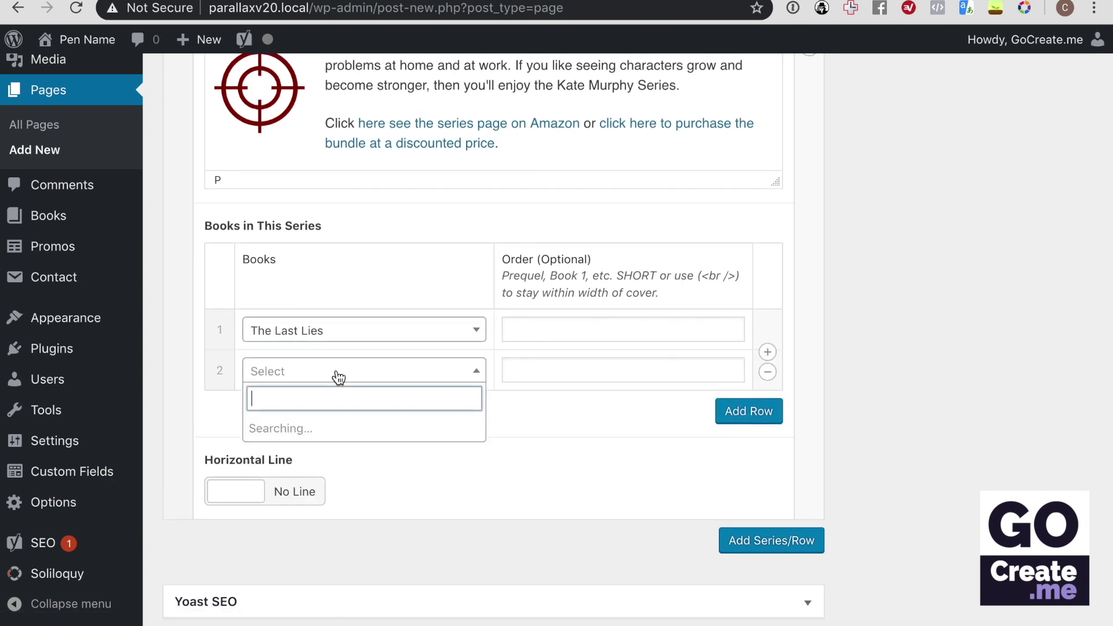
type("the last")
left_click(323, 472)
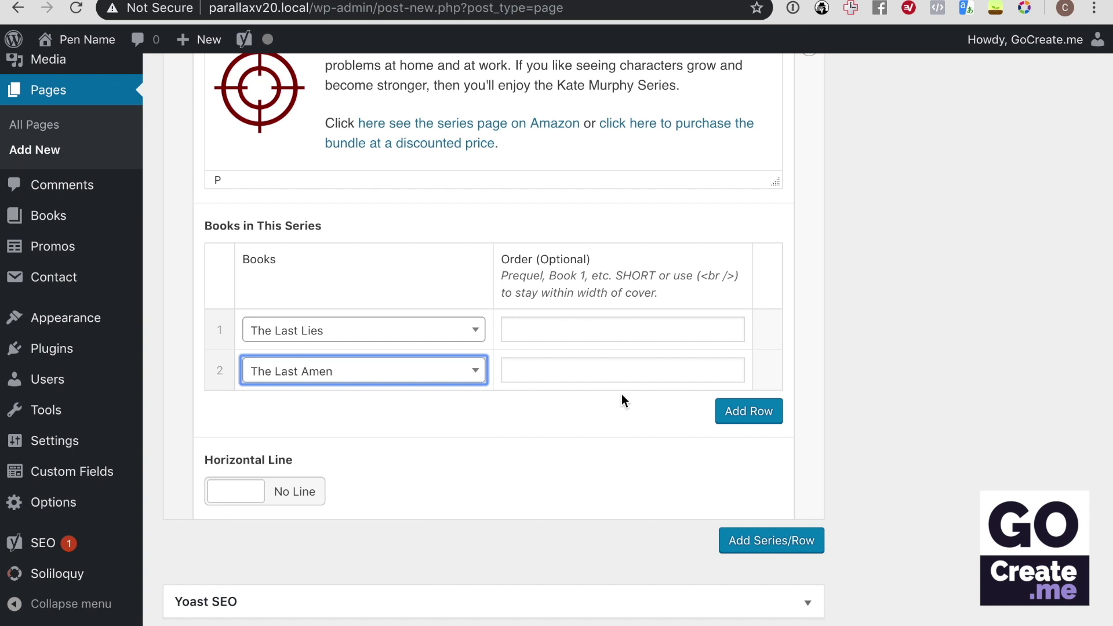
Add a third book row with The Last Amen and a fourth with The Last Lies
left_click(734, 418)
left_click(459, 393)
scroll(355, 539, "down", 3)
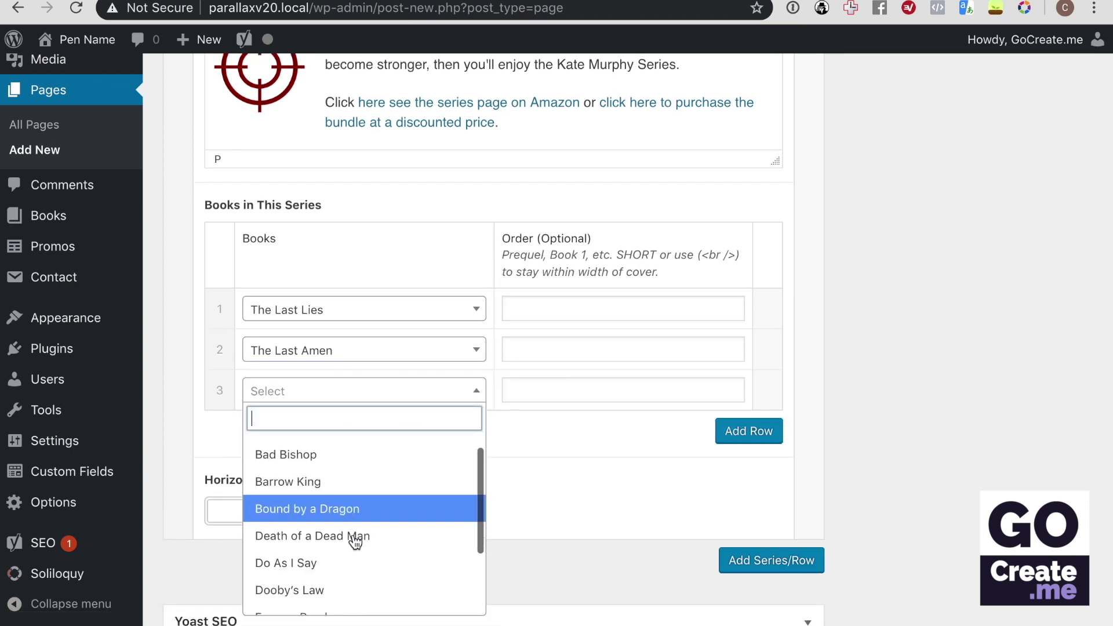
left_click(333, 574)
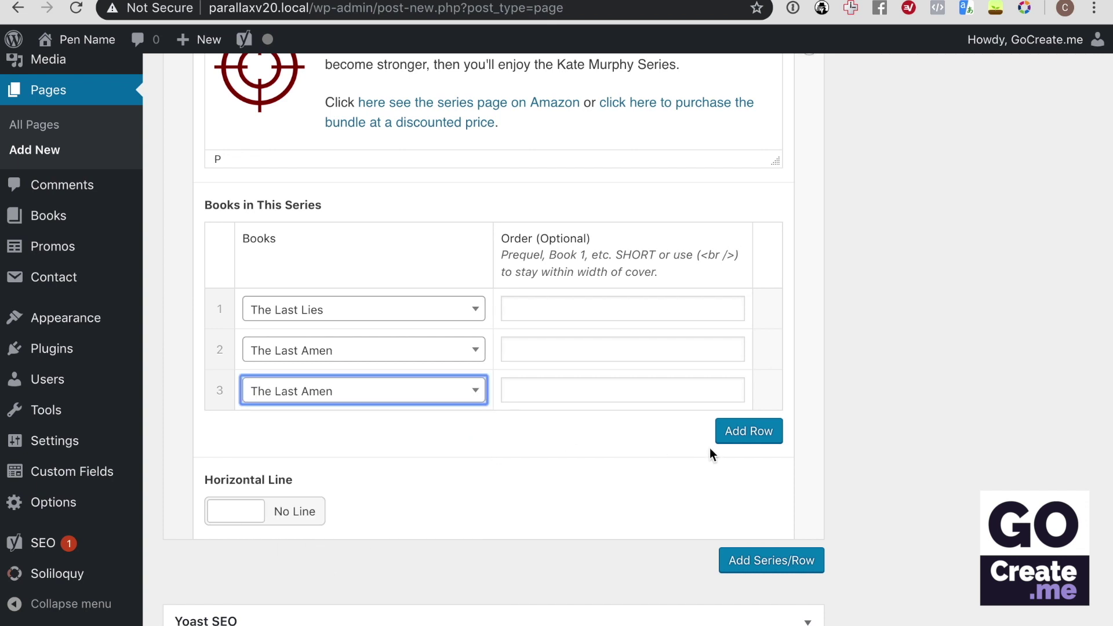
left_click(747, 430)
left_click(406, 420)
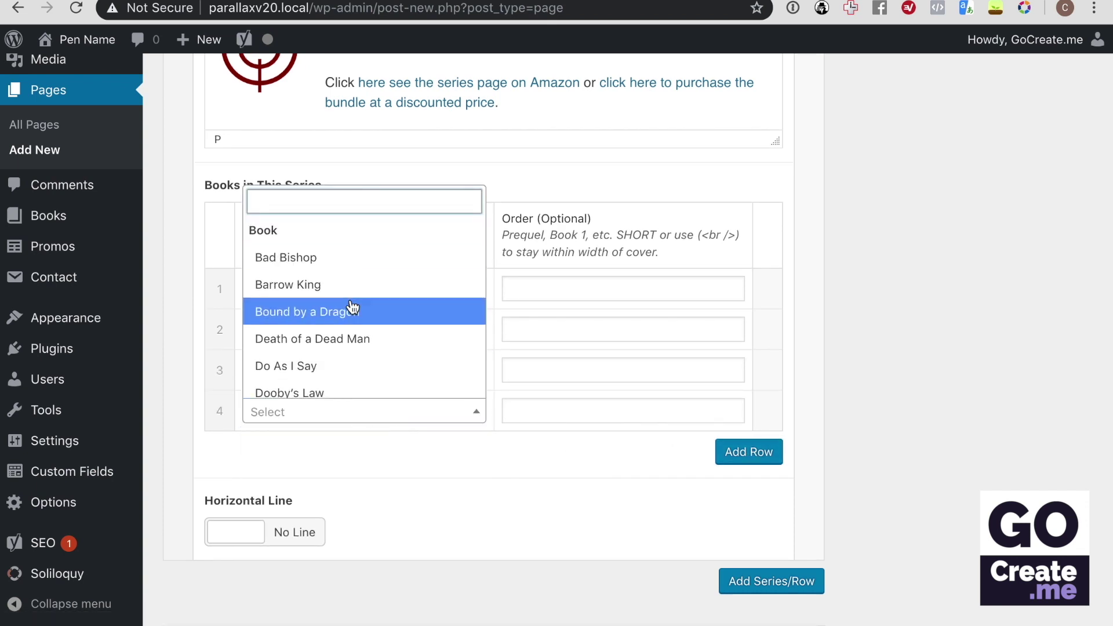
scroll(352, 307, "down", 3)
left_click(331, 385)
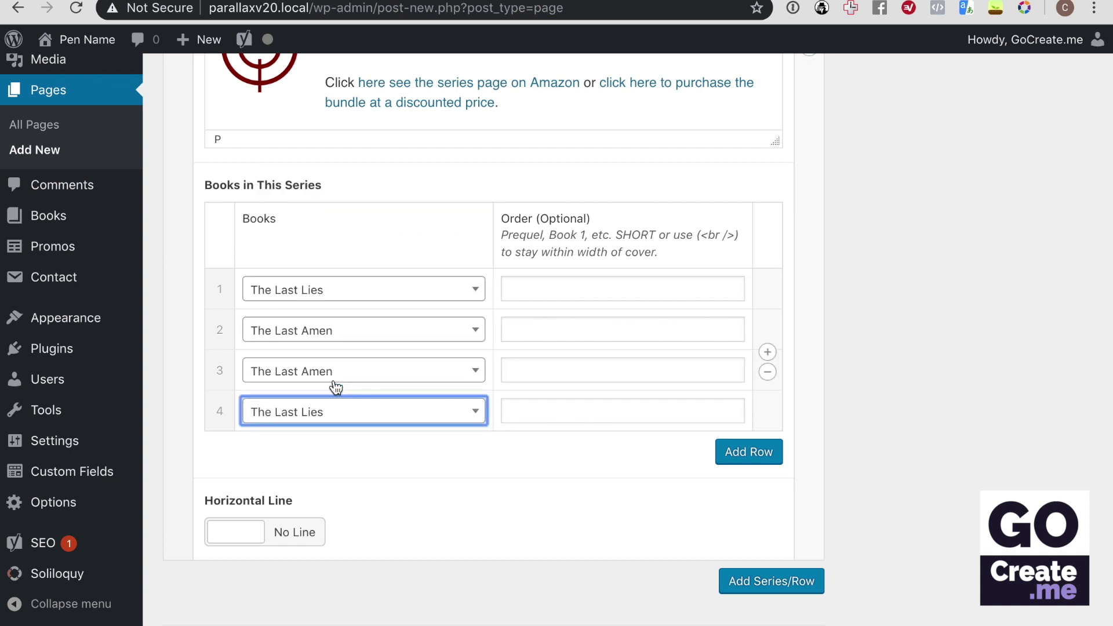
Check the order labels on the example Aegis of Merlin page and label the four Kate Murphy books Book 1 through Book 4
left_click(583, 289)
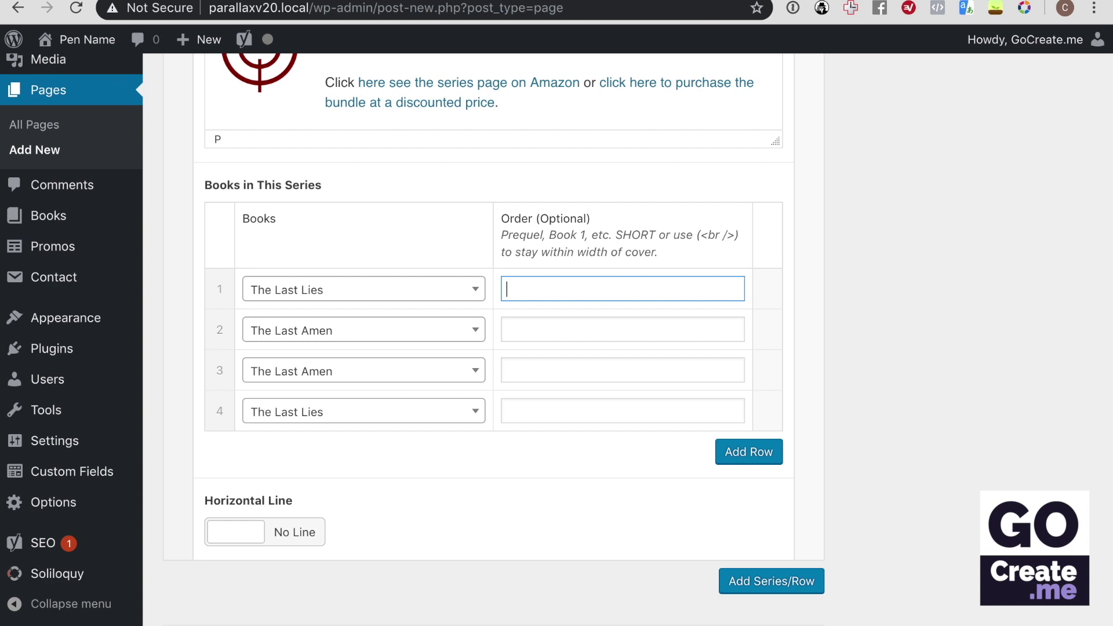
left_click(634, 0)
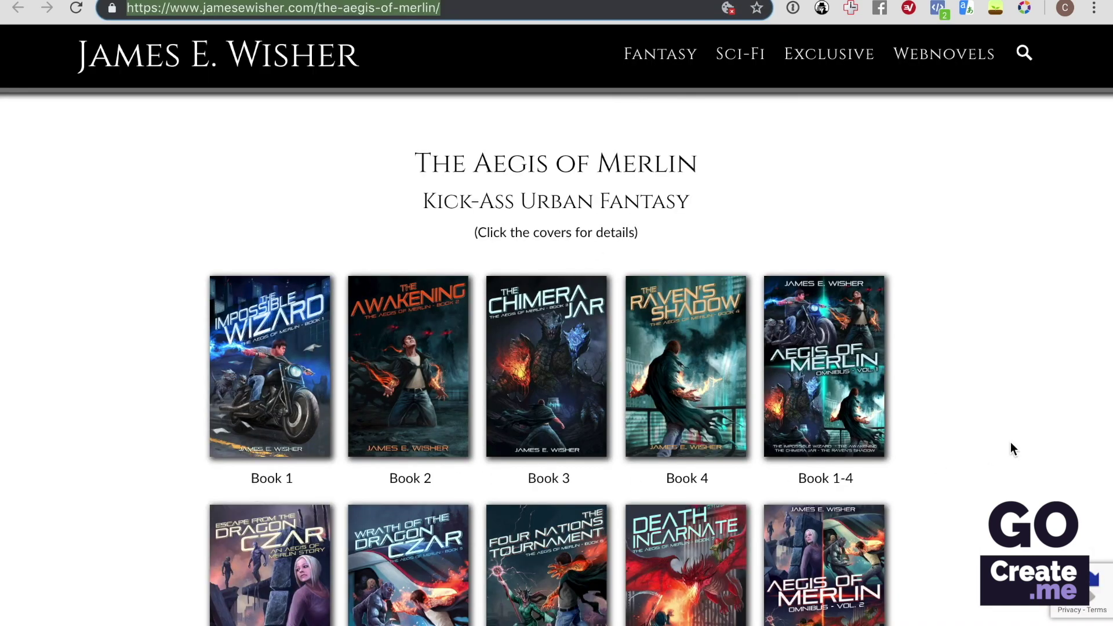
scroll(1010, 449, "down", 6)
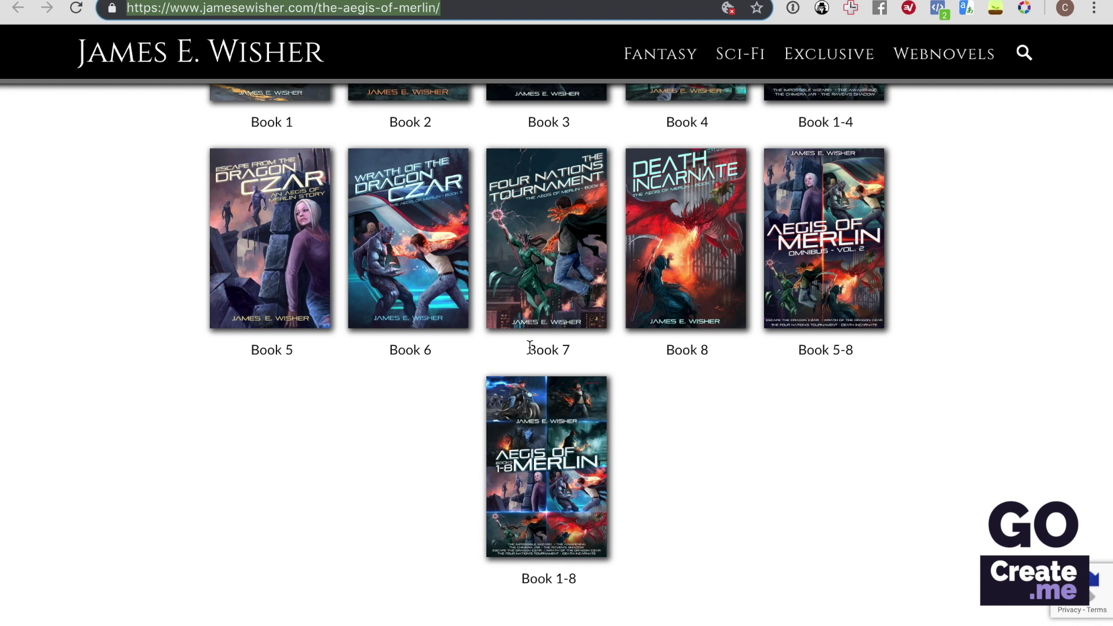
left_click(771, 346)
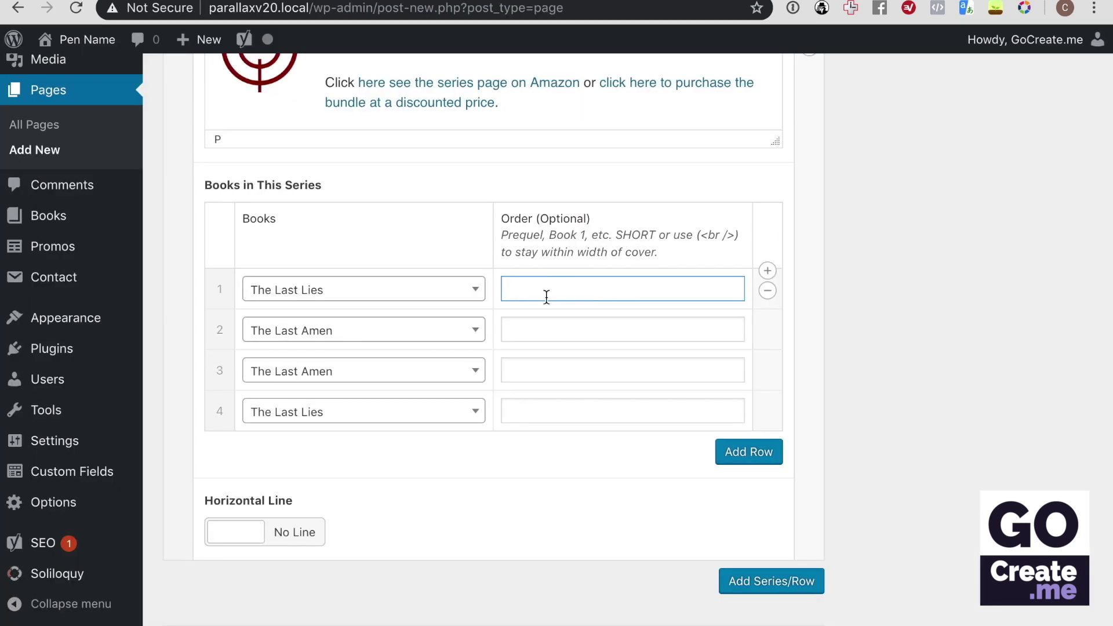
type("Book 1")
left_click(547, 330)
type("Book")
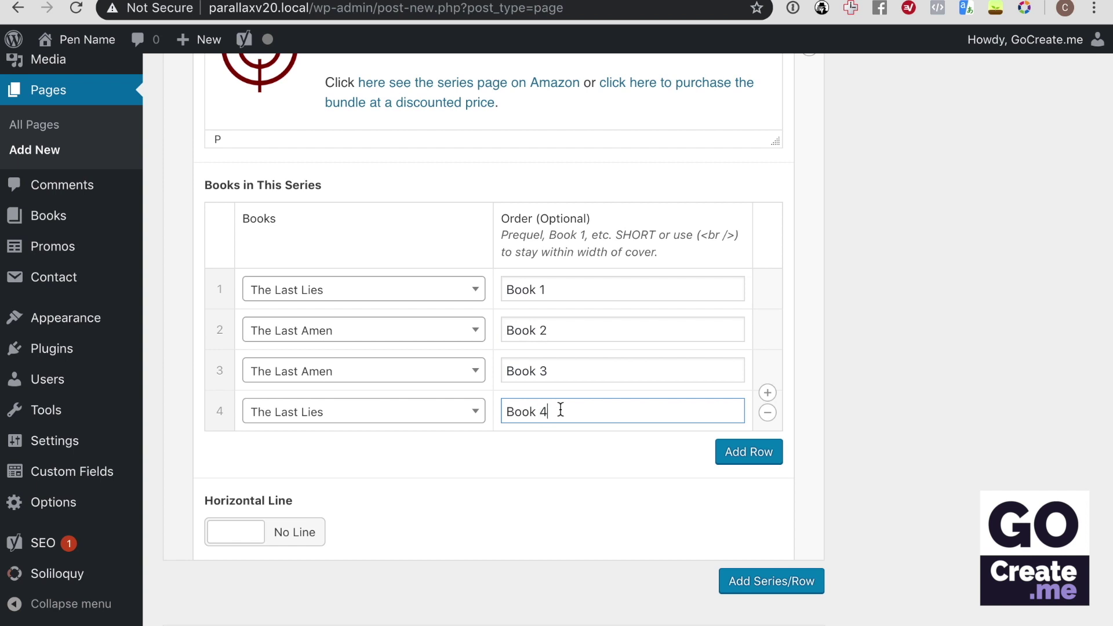
Copy the <br /> tag from the order instructions and append it to the first book's order label
left_click(715, 235)
left_click_drag(701, 235, 733, 238)
key("super+c")
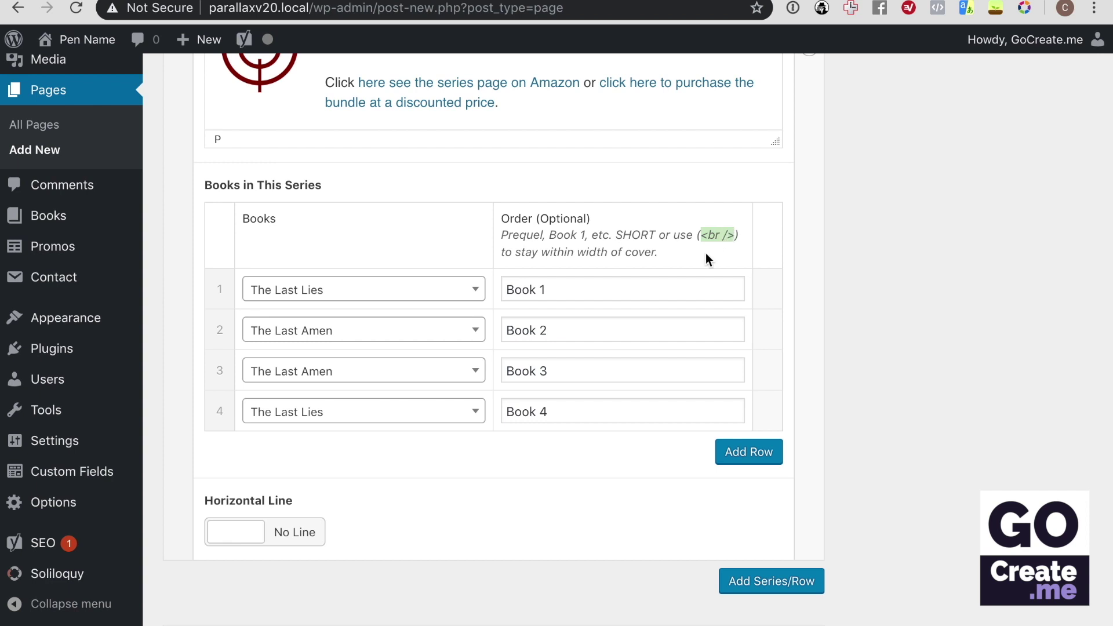
left_click(570, 295)
key("super+v")
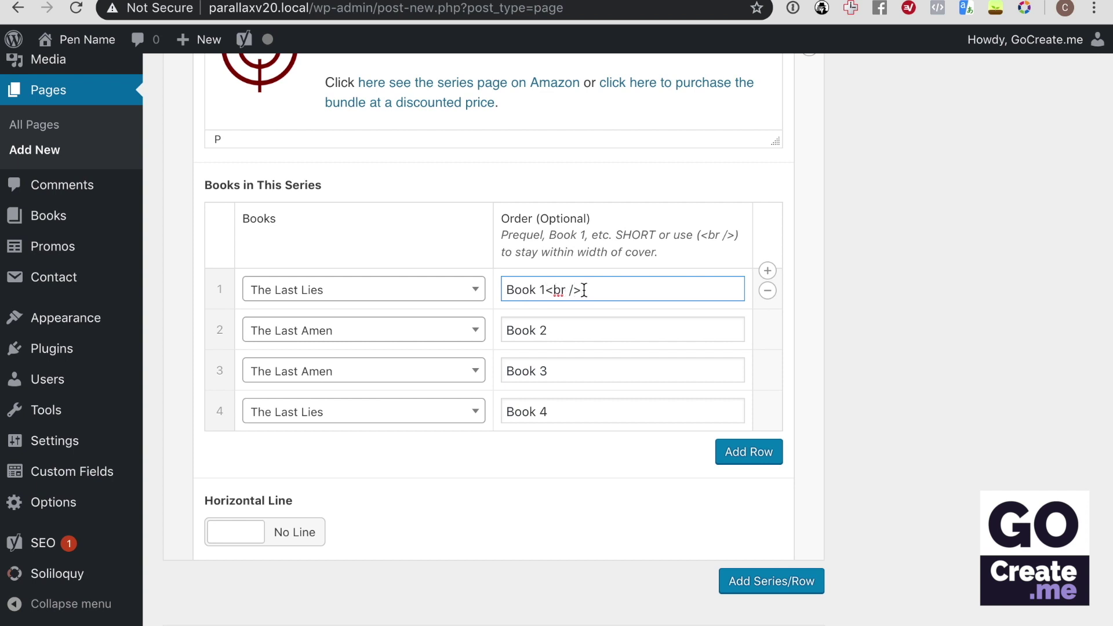
type("Prequel")
key("BackSpace")
key("BackSpace")
key("BackSpace")
key("BackSpace")
key("BackSpace")
key("BackSpace")
key("BackSpace")
Add the word Exclusive after the line break tag in the first book's order label
type("Excl")
key("BackSpace")
key("BackSpace")
type("clusive")
Look at the multi-row series on the example Karin Kaufman site and add a second, unnamed series row with Bad Bishop as its first book
left_click(478, 1)
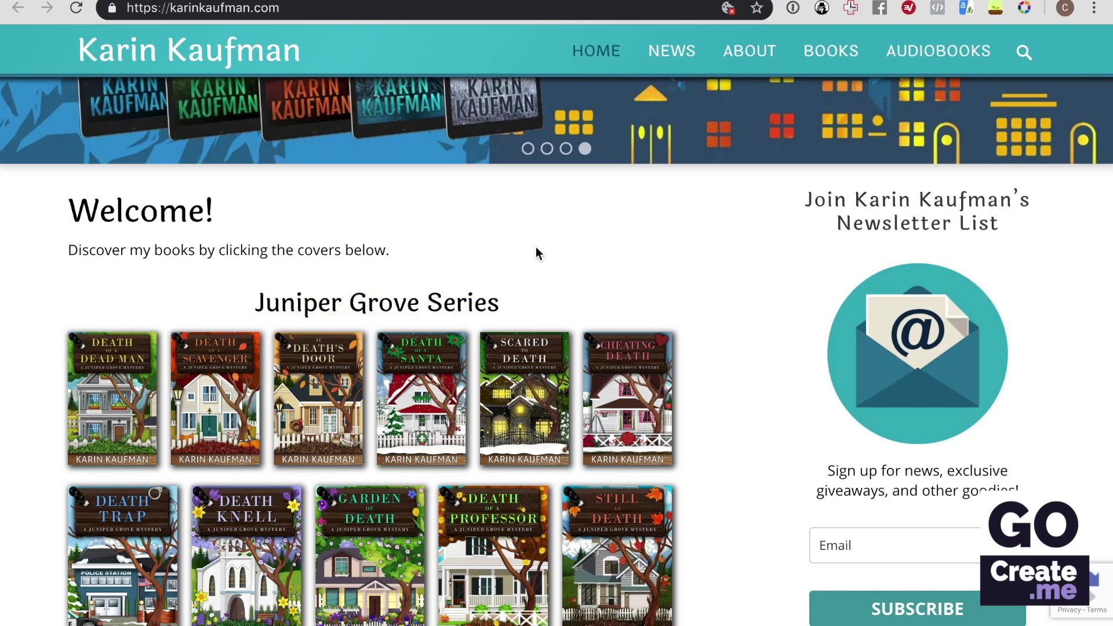
scroll(536, 249, "down", 2)
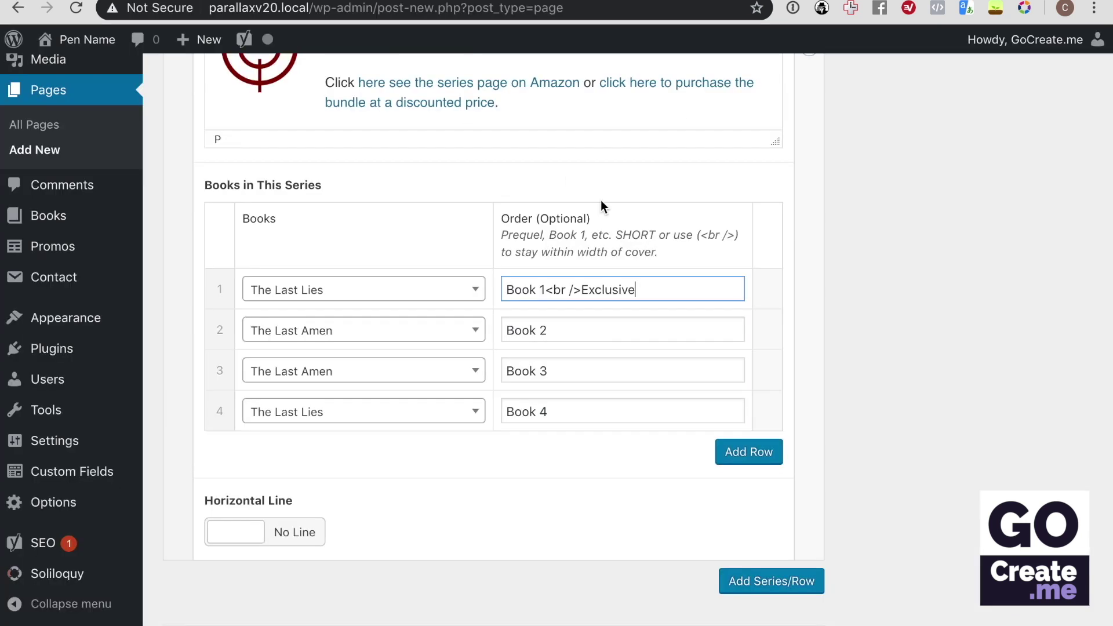
left_click(771, 582)
scroll(639, 479, "down", 7)
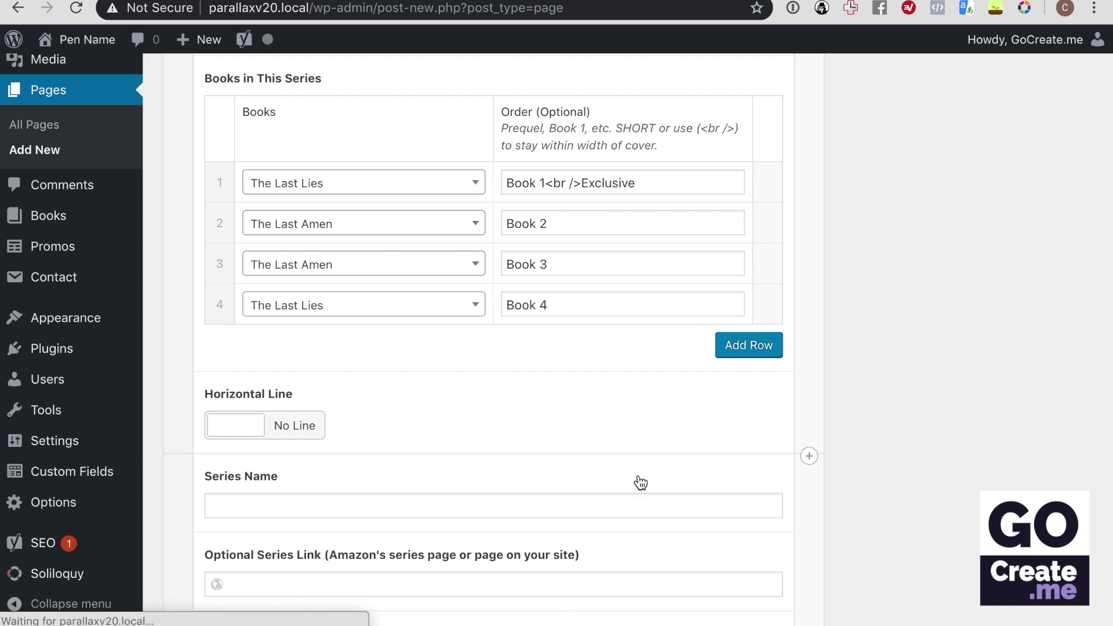
scroll(638, 474, "down", 8)
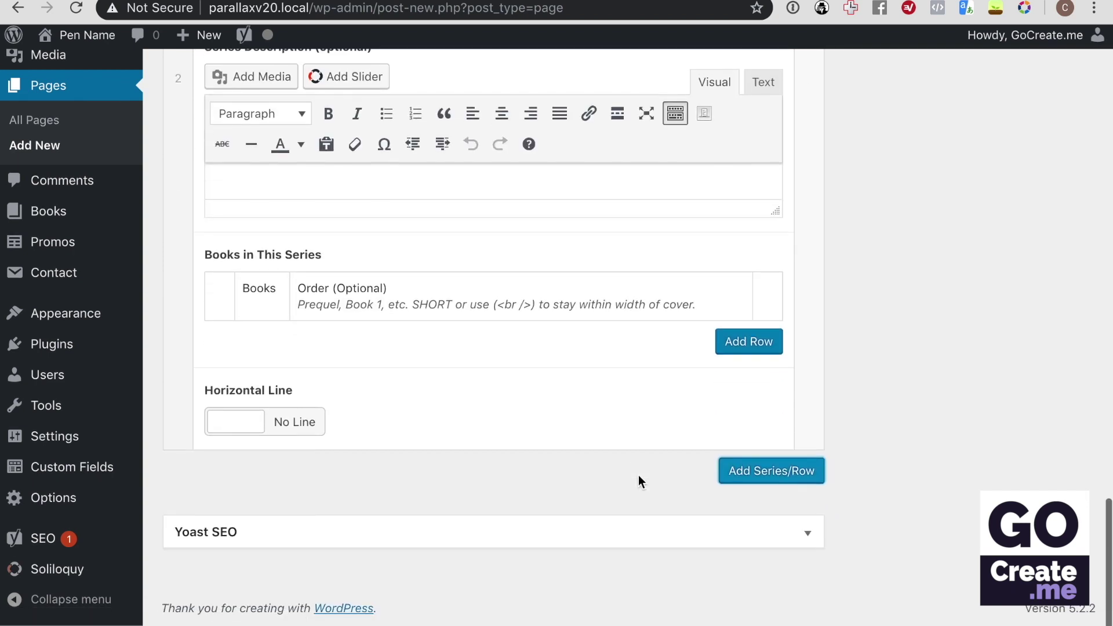
left_click(751, 348)
left_click(419, 334)
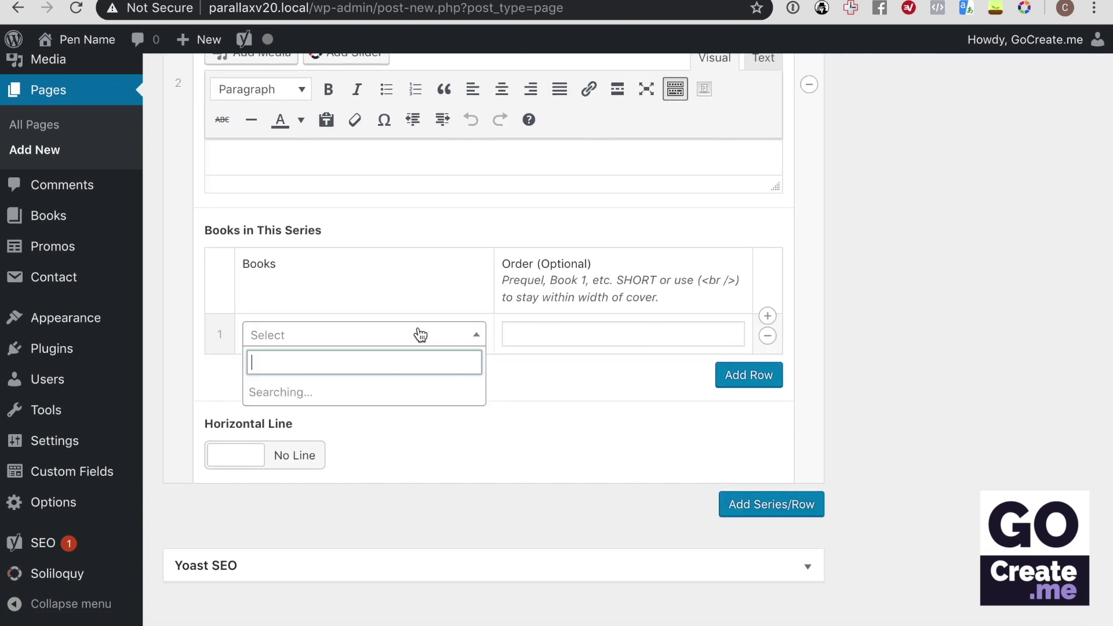
left_click(364, 426)
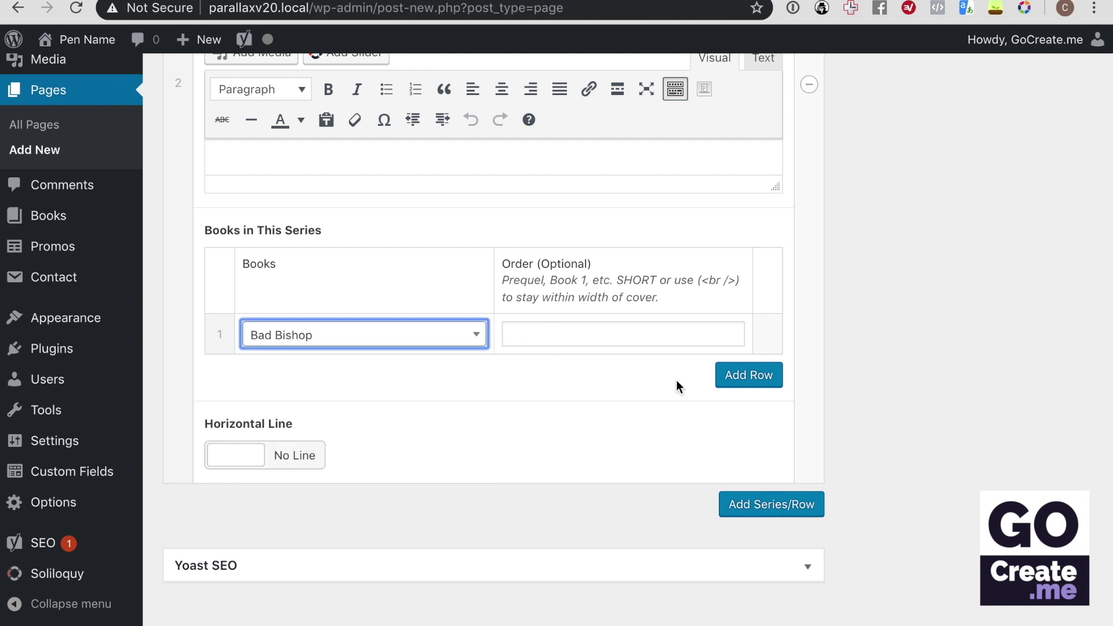
Add Barrow King, Bound by a Dragon and Death of a Dead Man to the unnamed series row and turn on its horizontal line
left_click(747, 377)
left_click(399, 365)
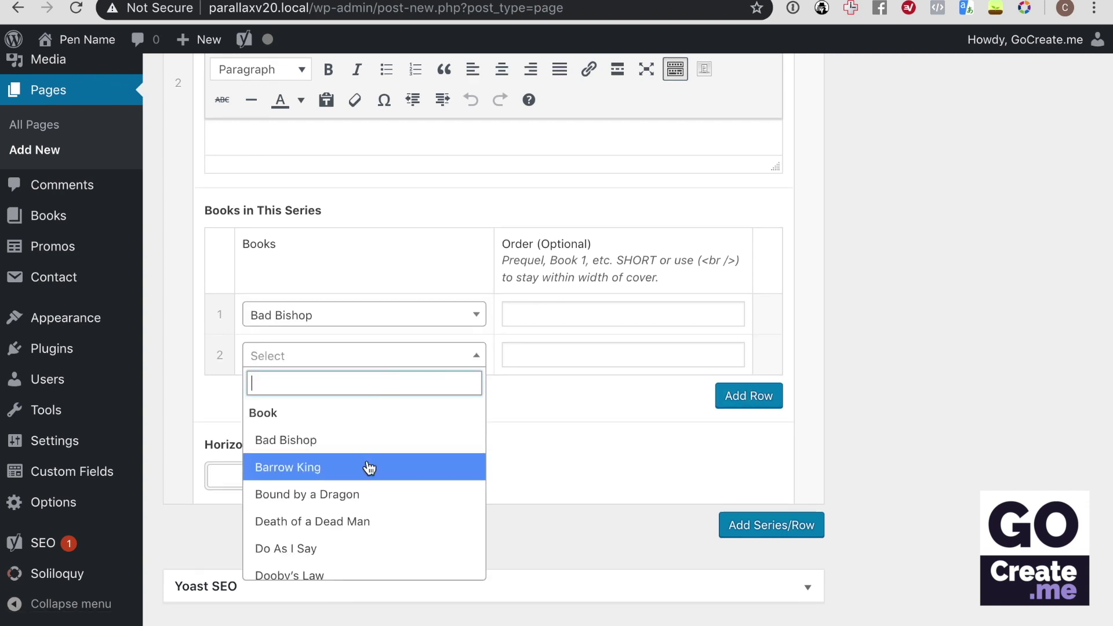
left_click(367, 464)
left_click(760, 402)
left_click(397, 378)
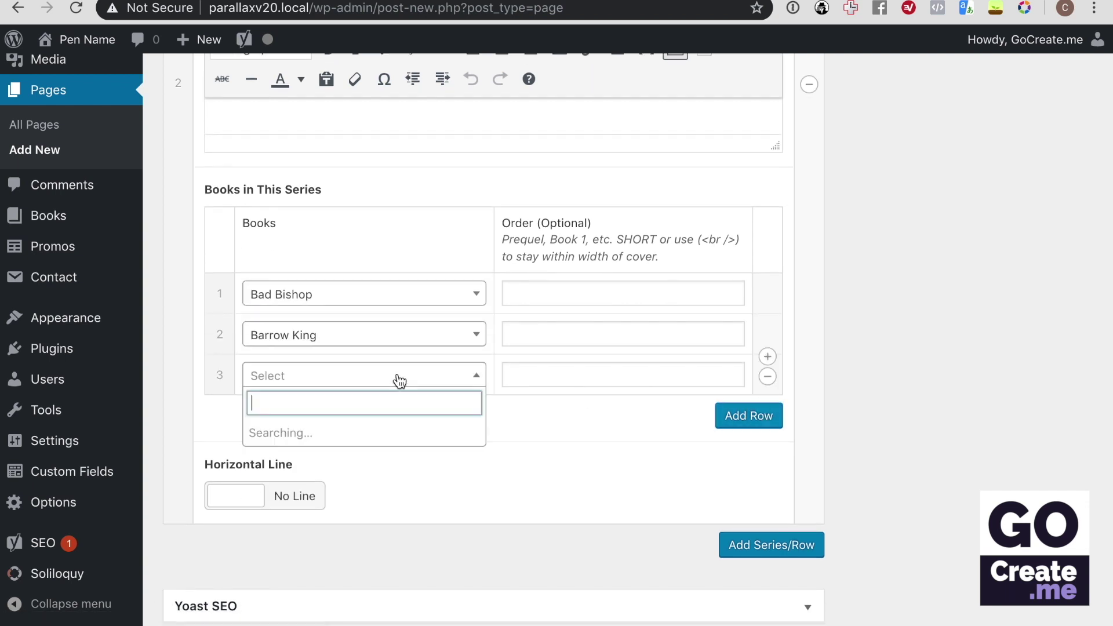
left_click(362, 513)
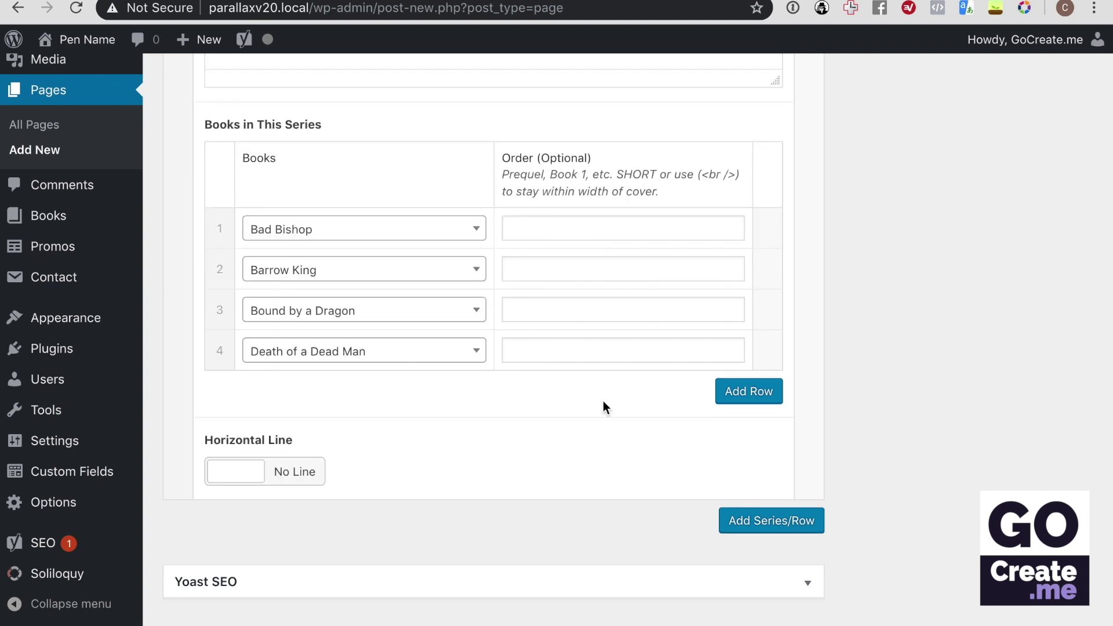
left_click(275, 481)
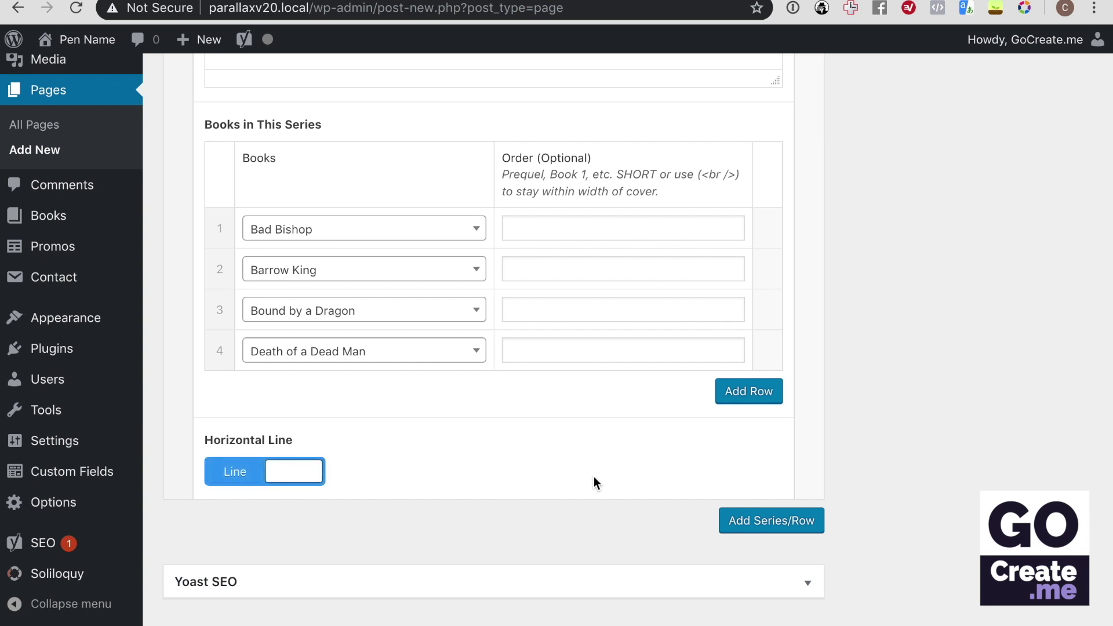
Add another series row named Series Two and move it above the Kate Murphy Mystery row
left_click(749, 518)
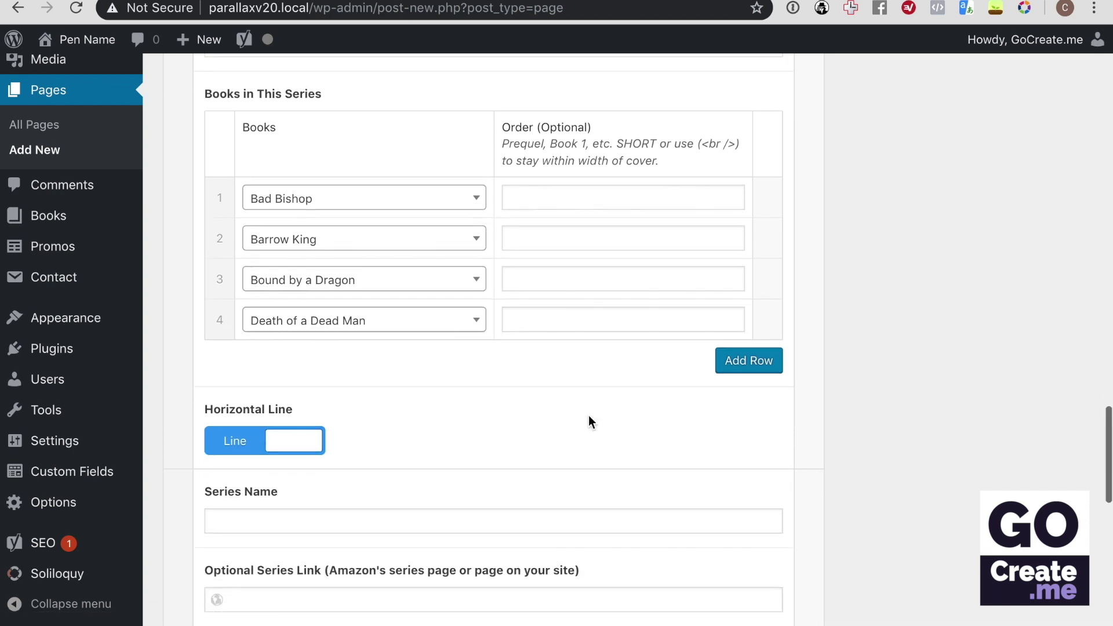
scroll(589, 415, "down", 5)
left_click(355, 296)
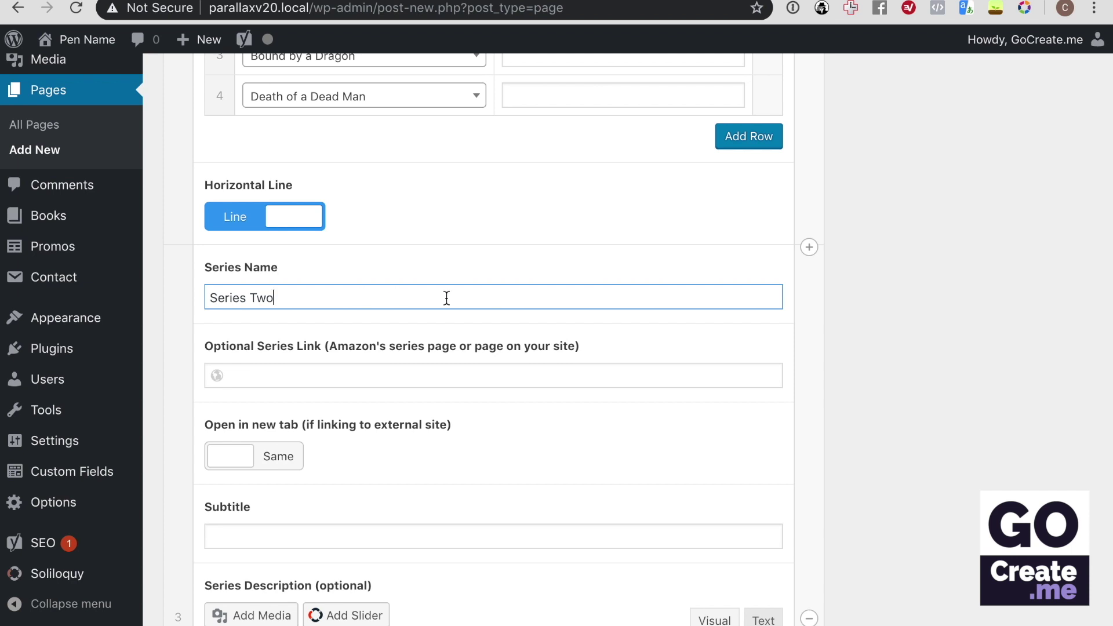
scroll(464, 300, "down", 5)
scroll(465, 300, "up", 3)
scroll(464, 301, "up", 4)
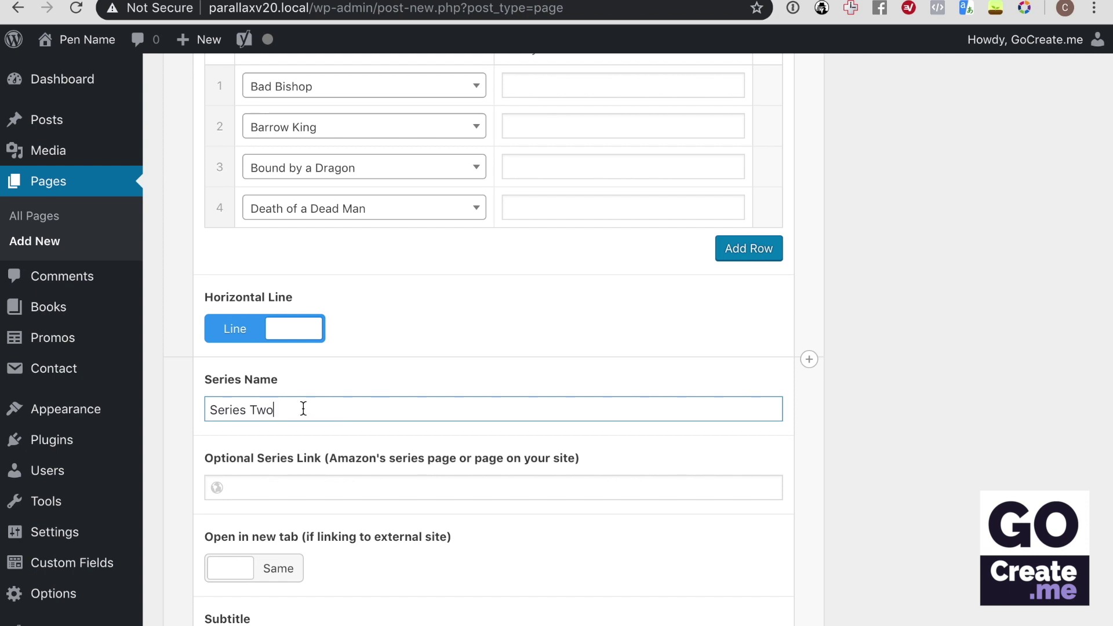
left_click_drag(178, 445, 209, 211)
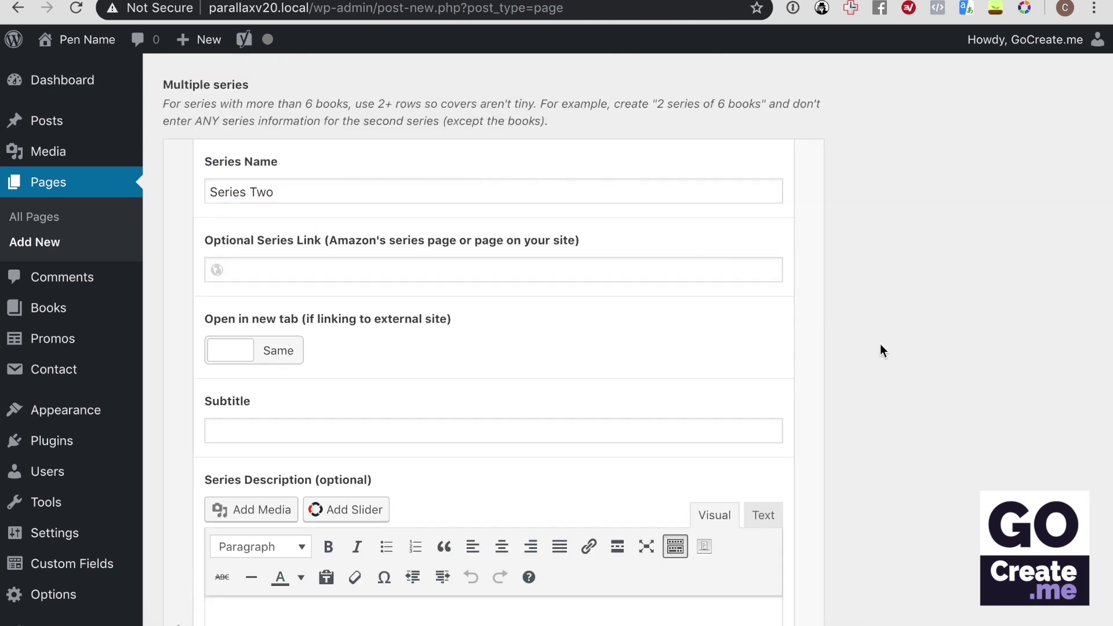
Add Death of a Dead Man, Forever Road and Dooby's Law to Series Two and turn on its horizontal line
scroll(990, 348, "down", 15)
scroll(990, 346, "down", 10)
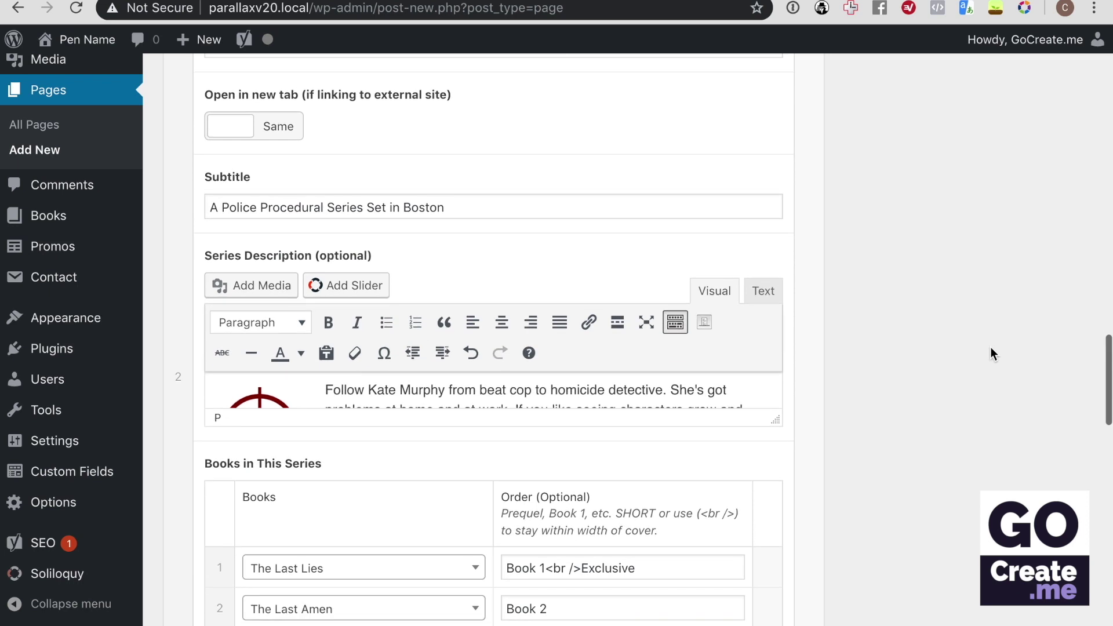
scroll(990, 347, "up", 13)
left_click(719, 429)
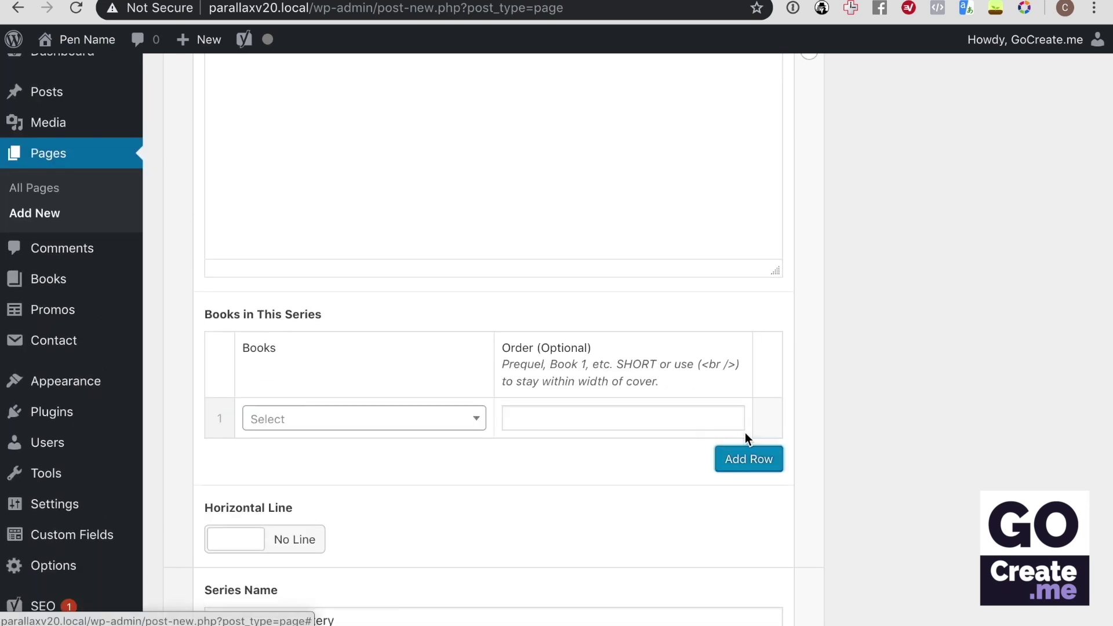
left_click(387, 423)
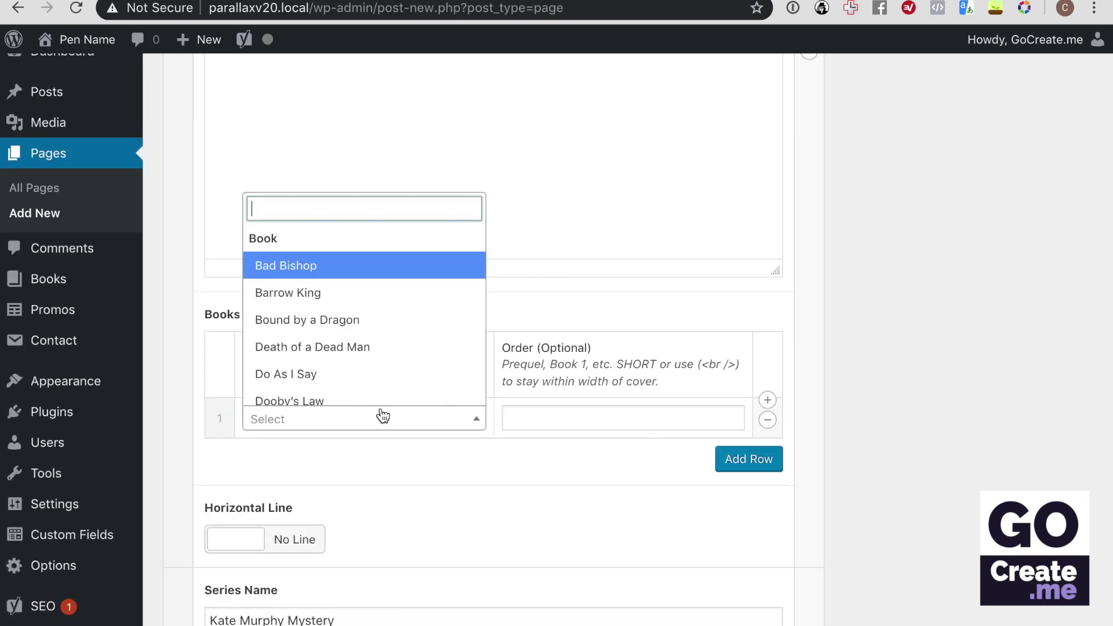
left_click(348, 347)
left_click(721, 464)
left_click(407, 445)
scroll(406, 442, "down", 5)
scroll(348, 383, "down", 1)
Publish the Demo Series Title page
scroll(728, 437, "up", 10)
scroll(927, 436, "up", 9)
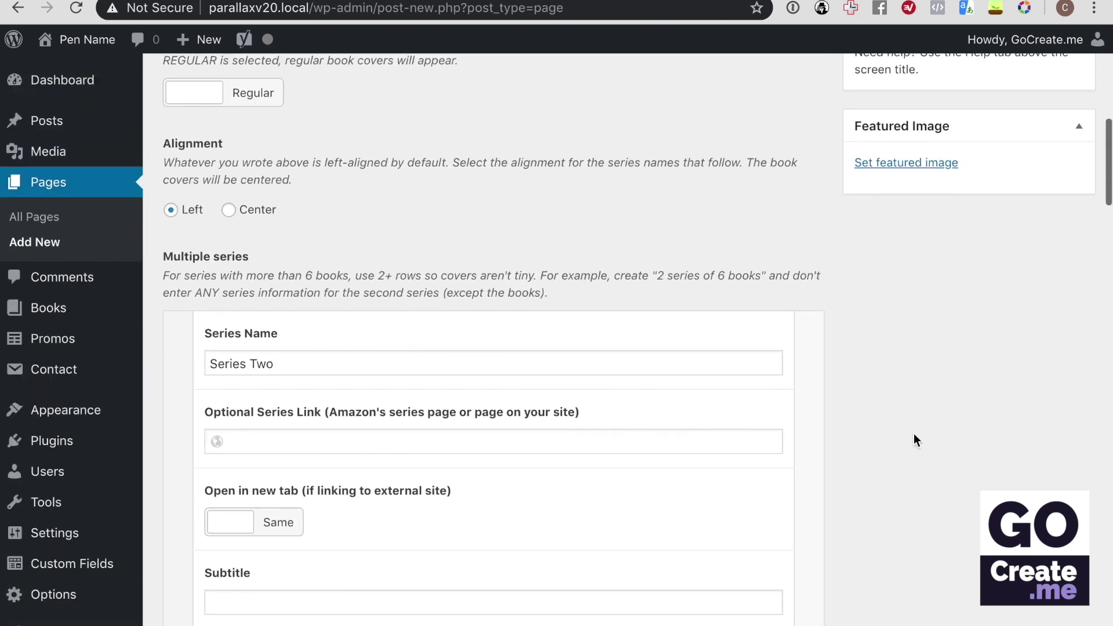
scroll(926, 436, "up", 2)
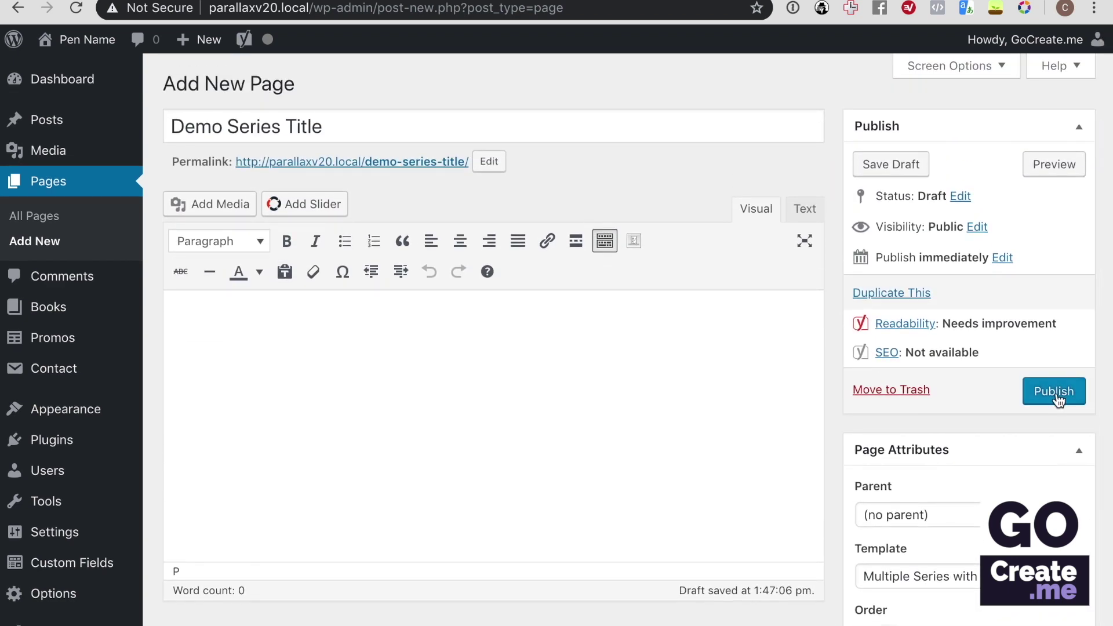
left_click(1054, 393)
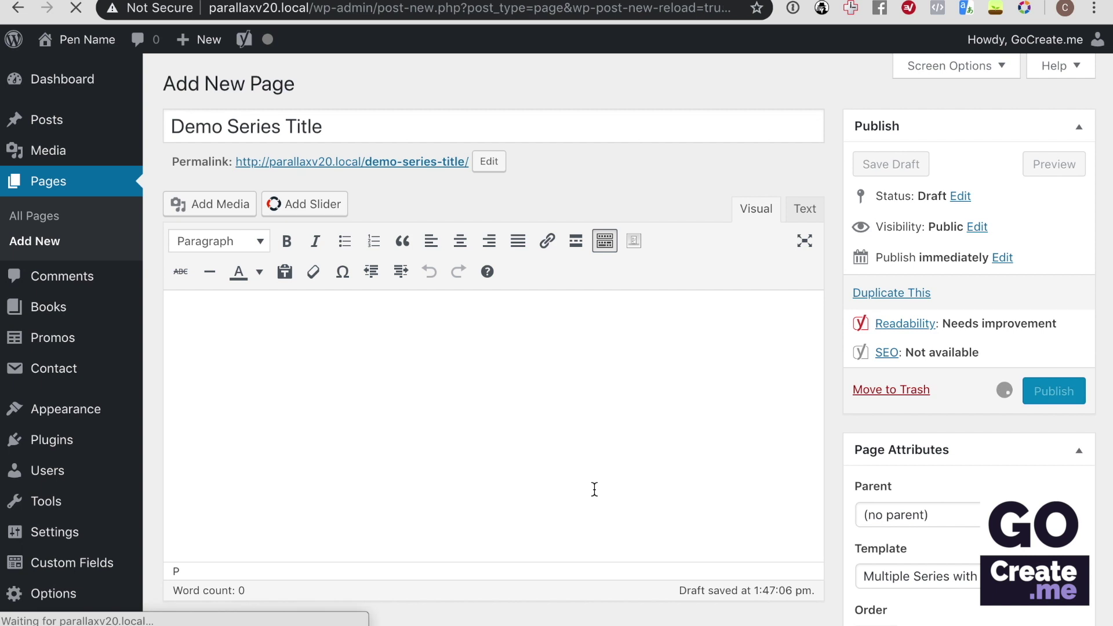
Open the published page from its permalink and examine the series order, description, book covers, order labels and horizontal lines
right_click(409, 216)
left_click(415, 219)
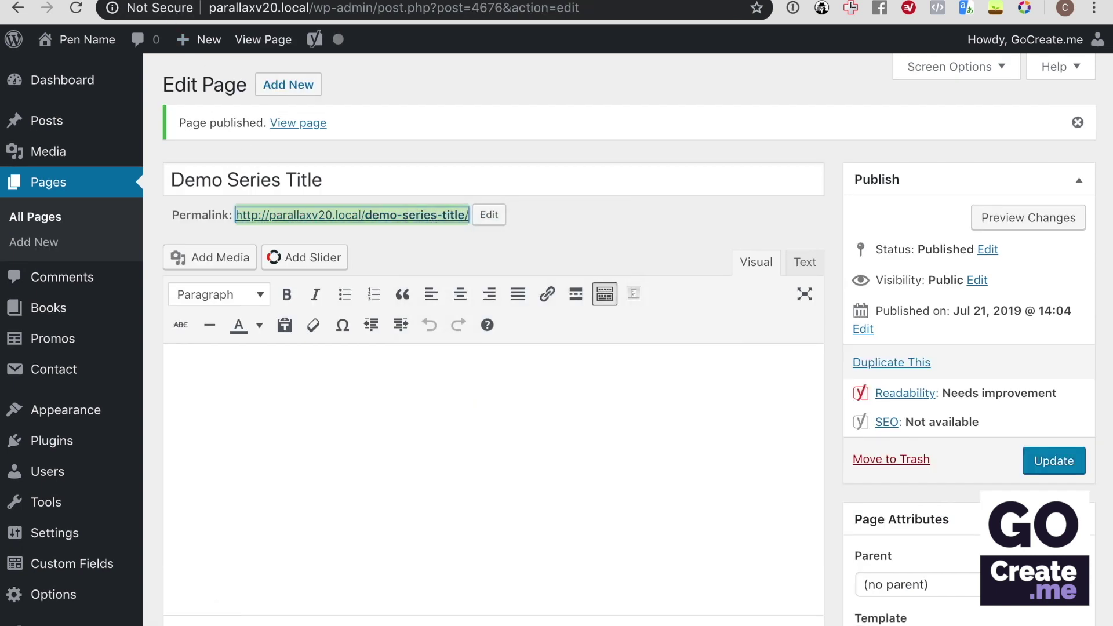
left_click(185, 1)
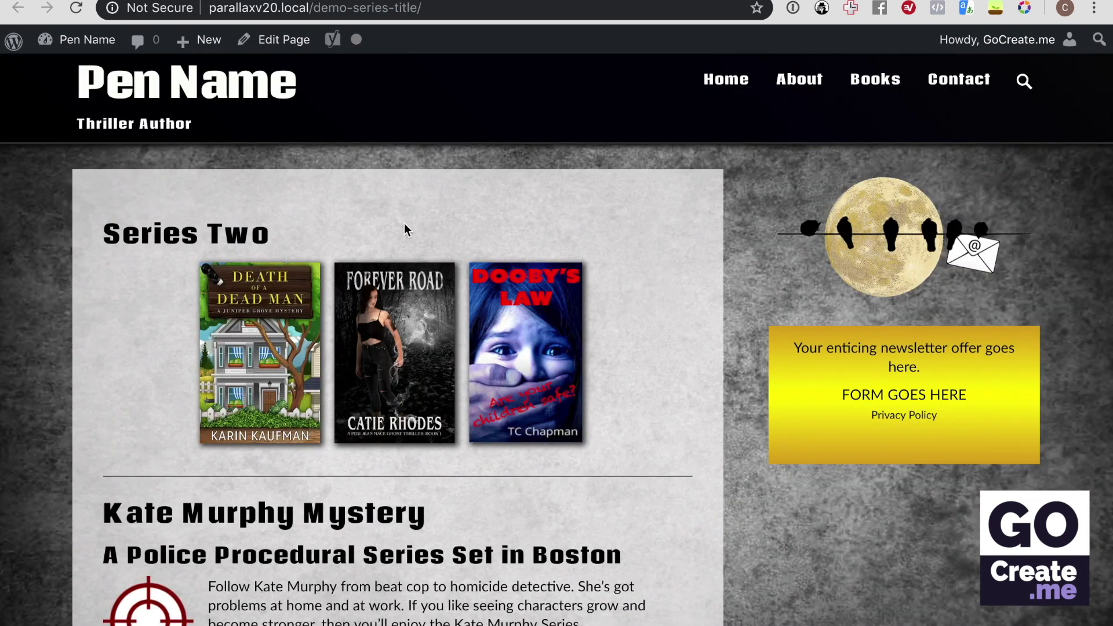
scroll(284, 242, "down", 5)
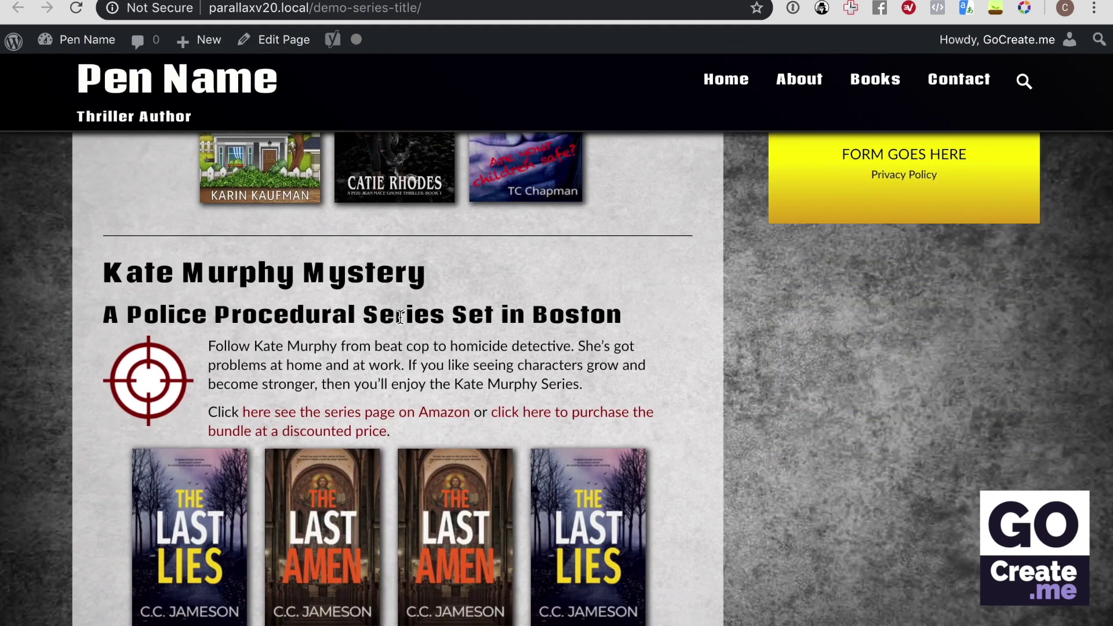
scroll(400, 317, "down", 1)
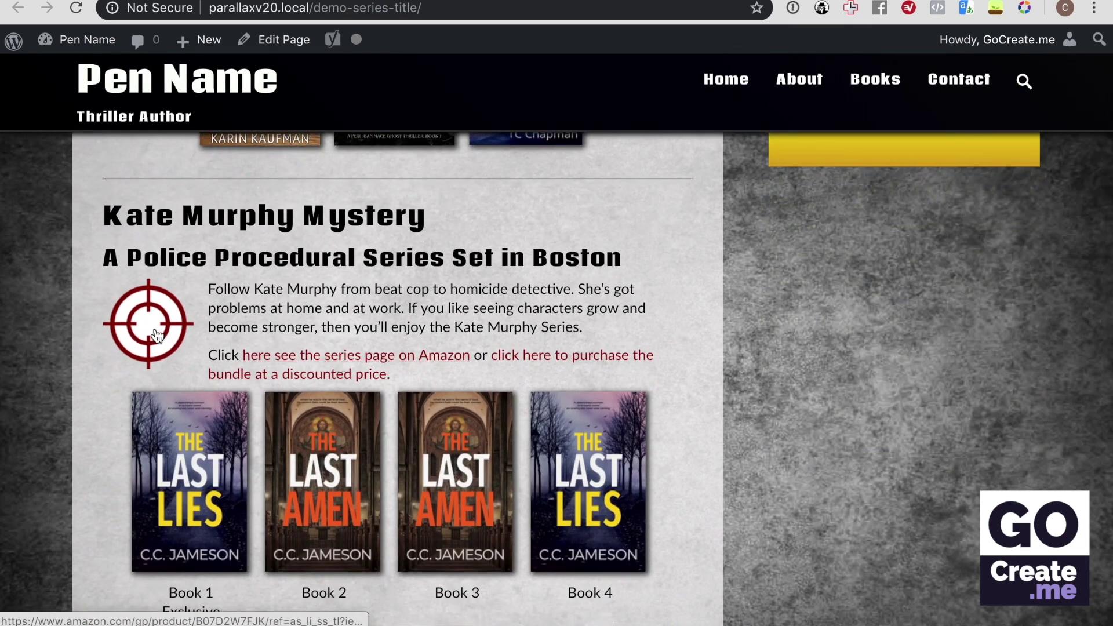
scroll(554, 367, "down", 6)
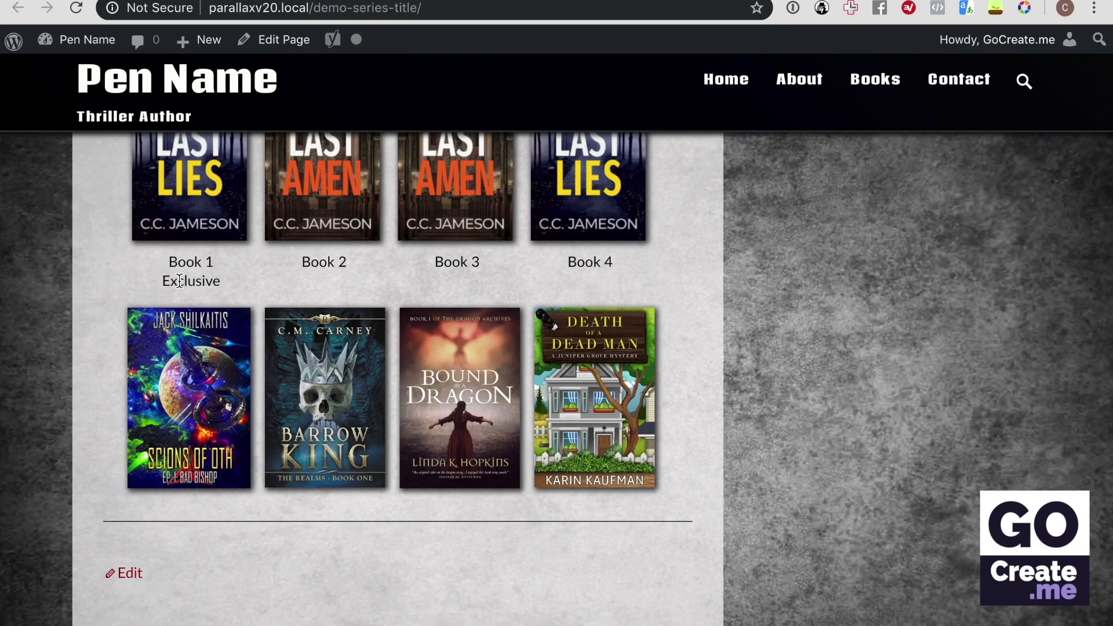
scroll(618, 510, "down", 2)
scroll(617, 513, "down", 3)
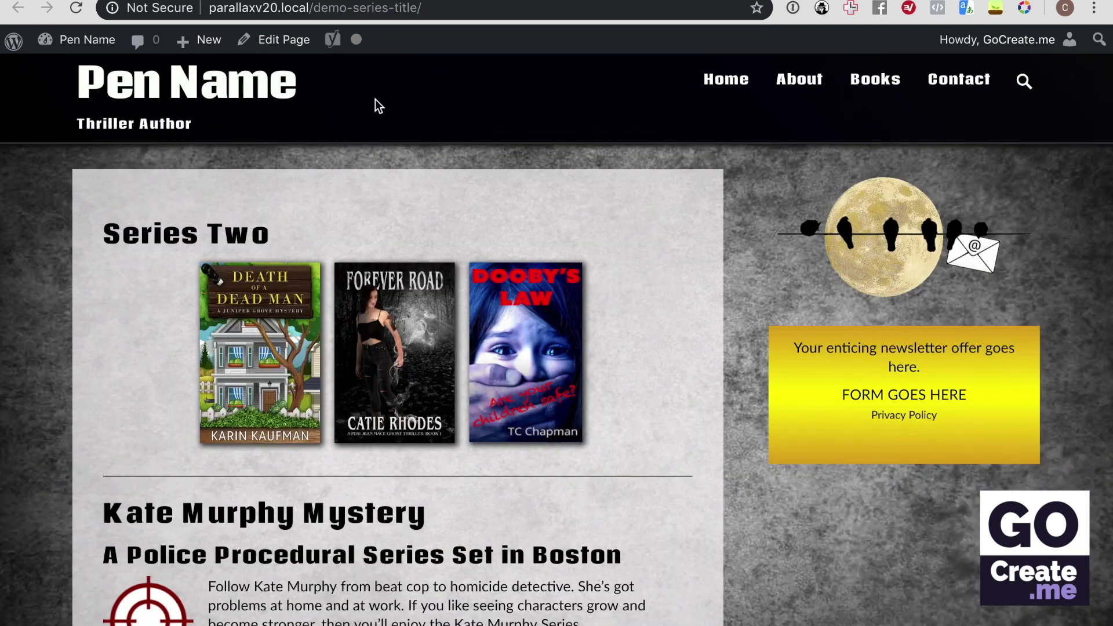
Set the series name alignment to Center on the Demo Series Title page and update the page
left_click(284, 40)
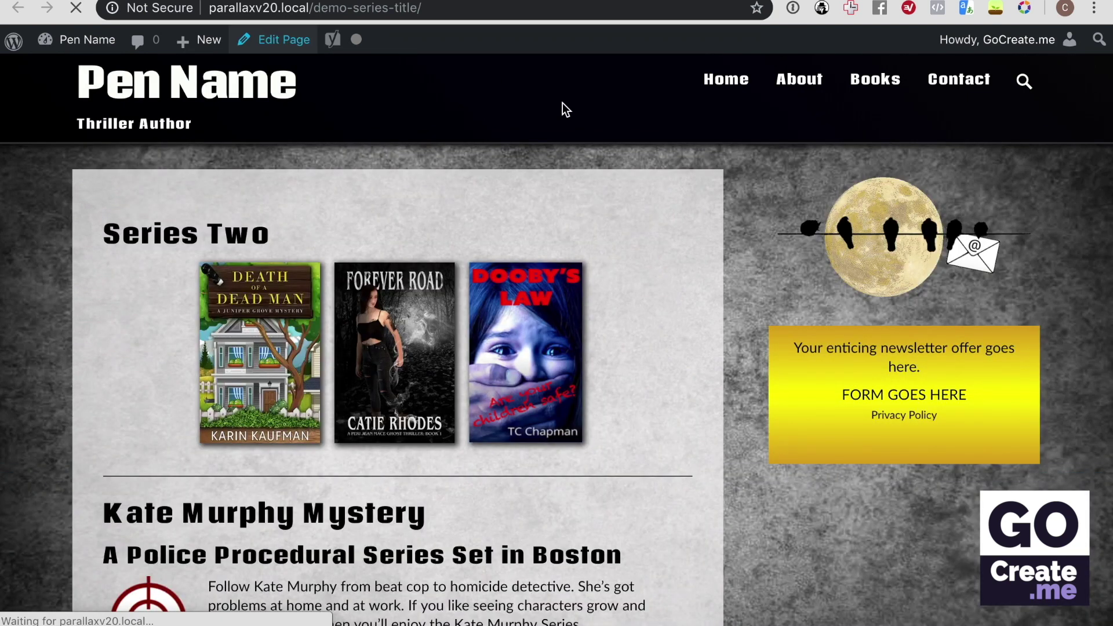
scroll(699, 200, "down", 6)
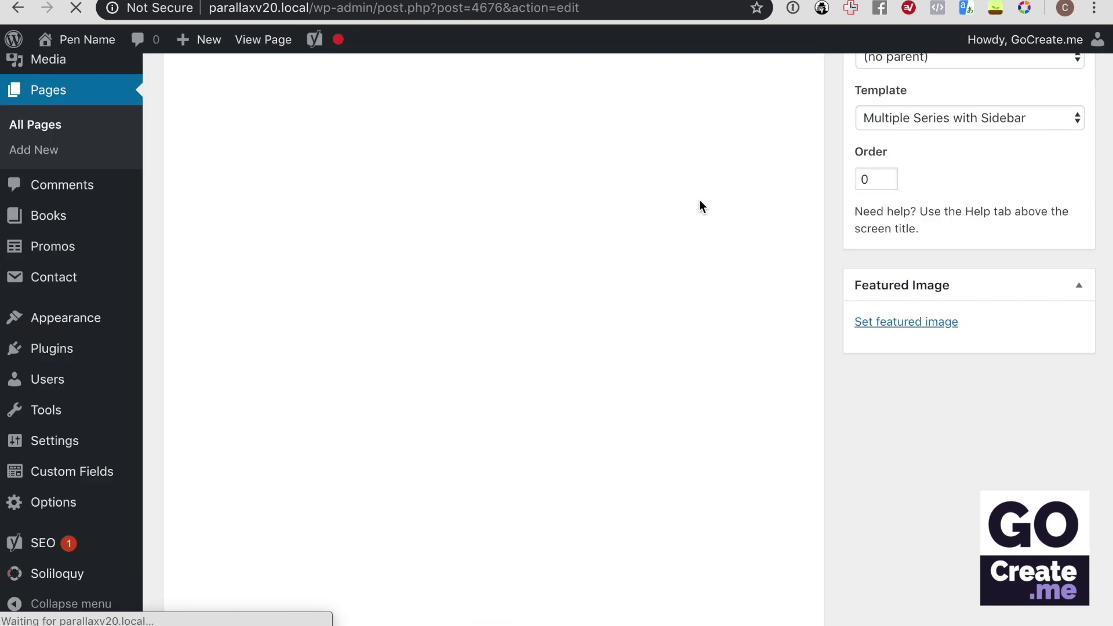
scroll(633, 248, "down", 2)
left_click(229, 272)
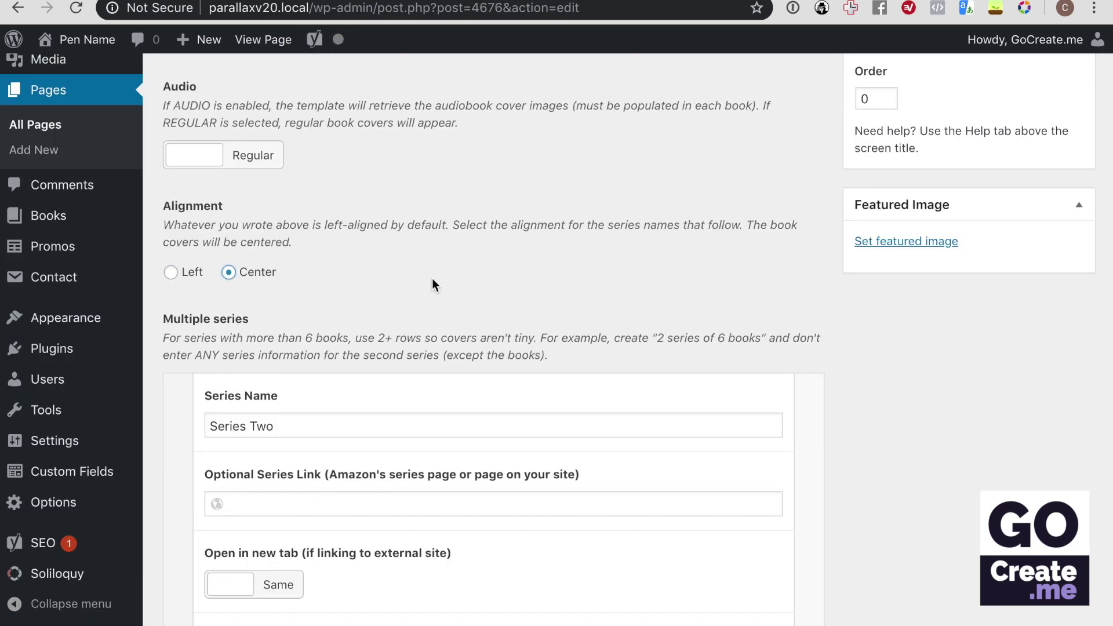
scroll(434, 284, "up", 10)
left_click(1066, 408)
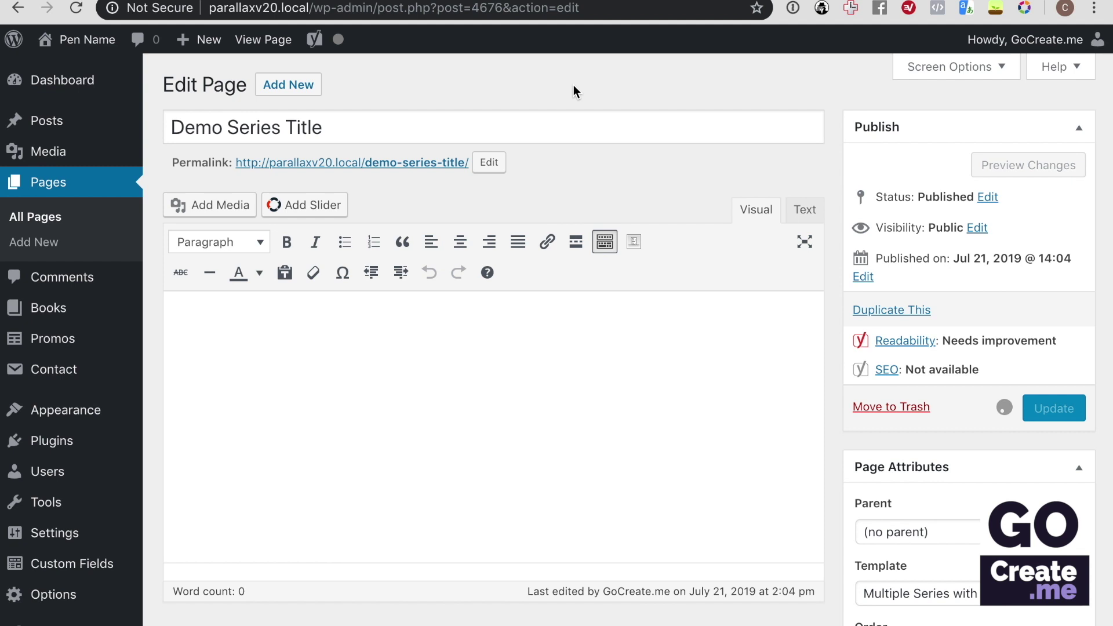
View the published page and examine the alignment of the series names, subtitle and description text
left_click(290, 124)
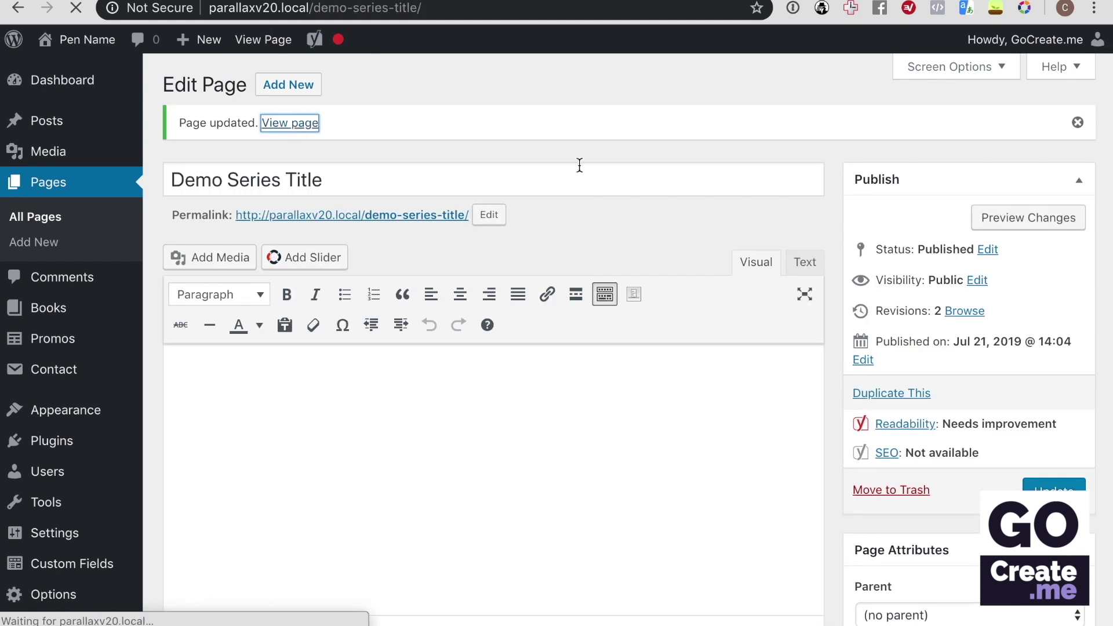
scroll(579, 165, "down", 2)
scroll(579, 165, "up", 1)
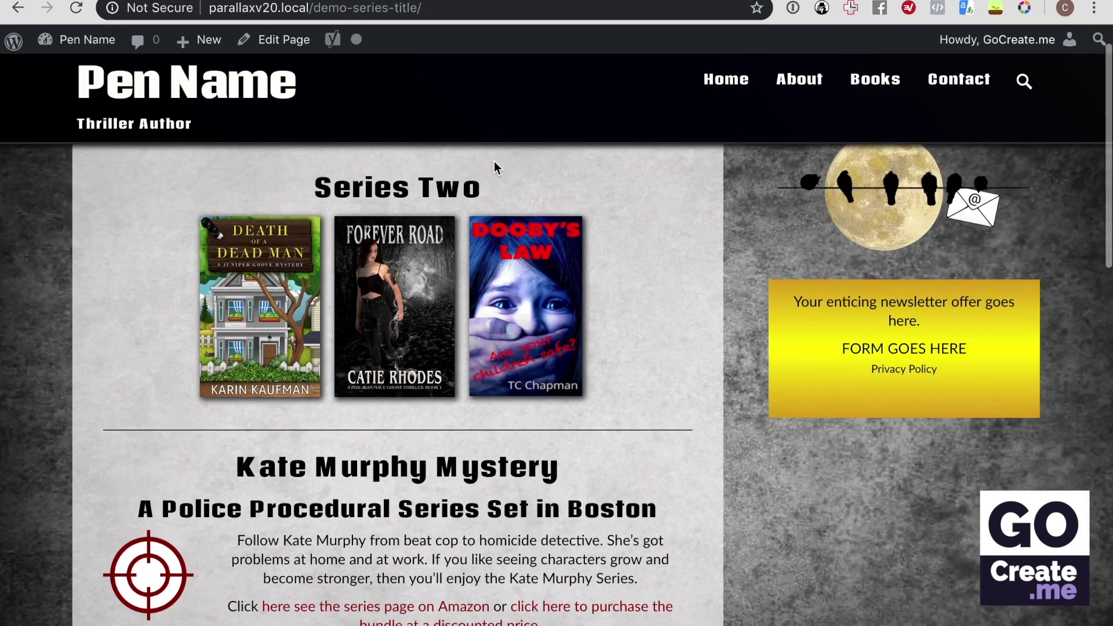
scroll(605, 293, "down", 2)
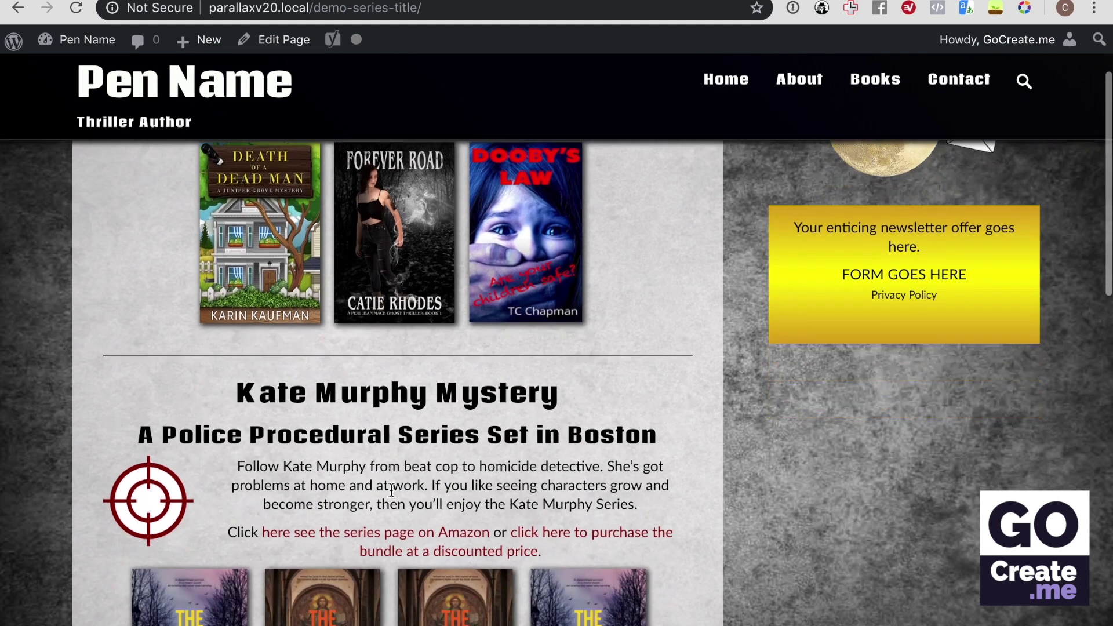
scroll(603, 413, "down", 1)
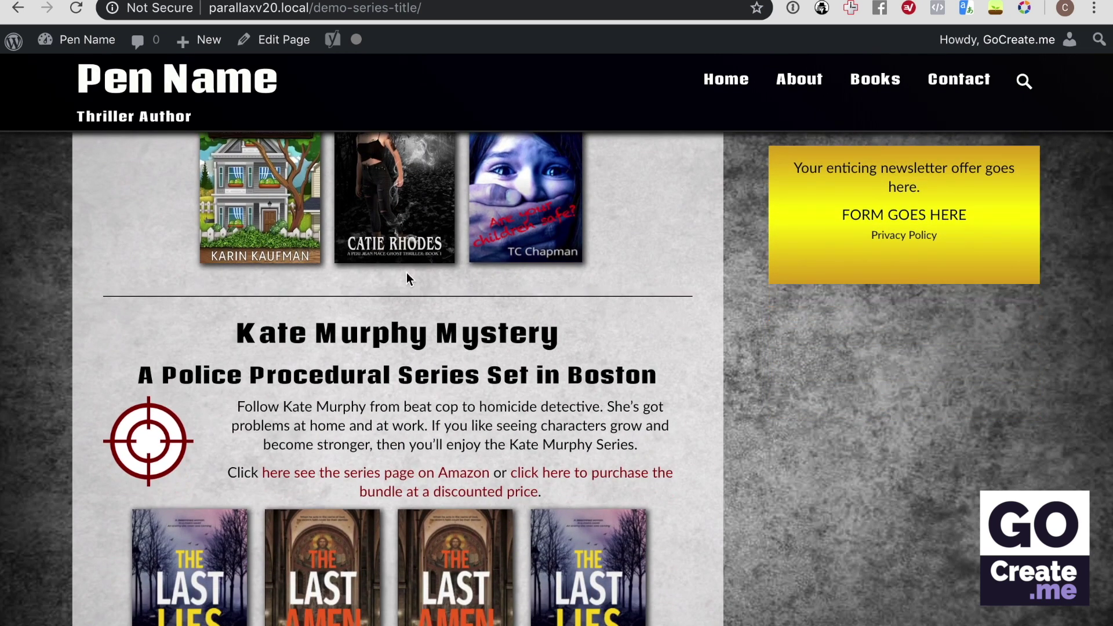
Justify the Kate Murphy Mystery series description and align its crosshair image left so the text wraps beside it
left_click(283, 44)
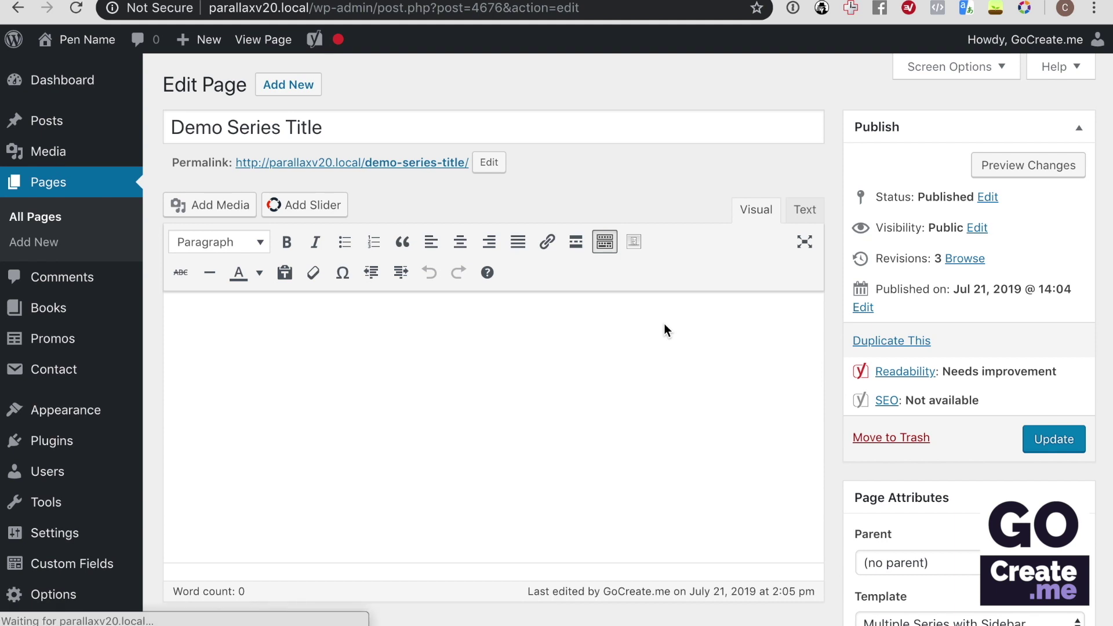
scroll(663, 323, "down", 20)
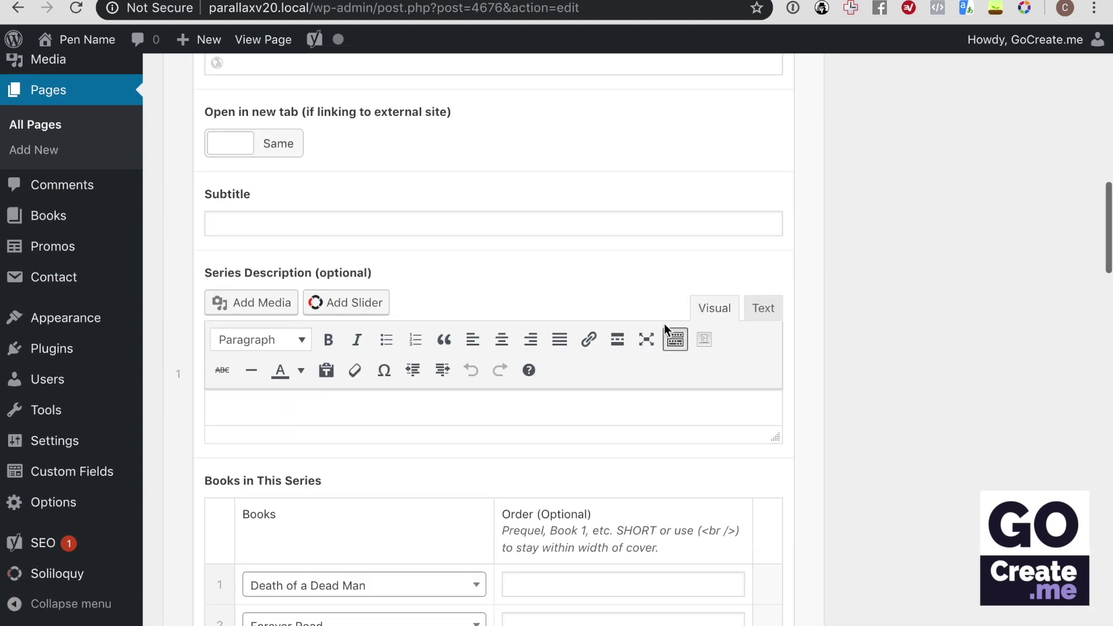
scroll(663, 324, "down", 18)
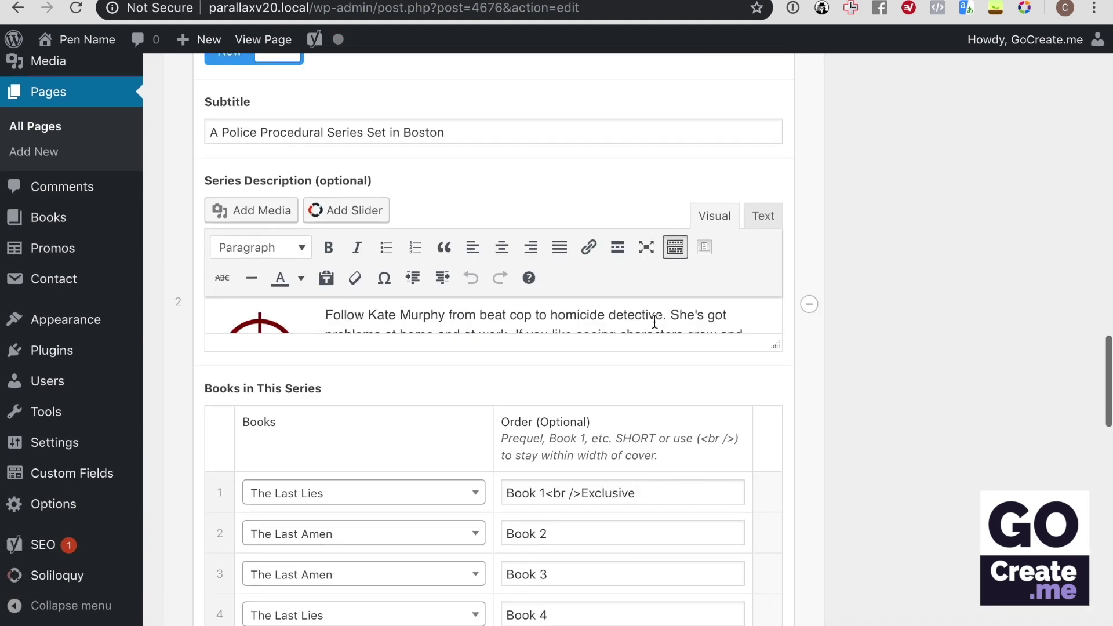
left_click_drag(775, 346, 777, 525)
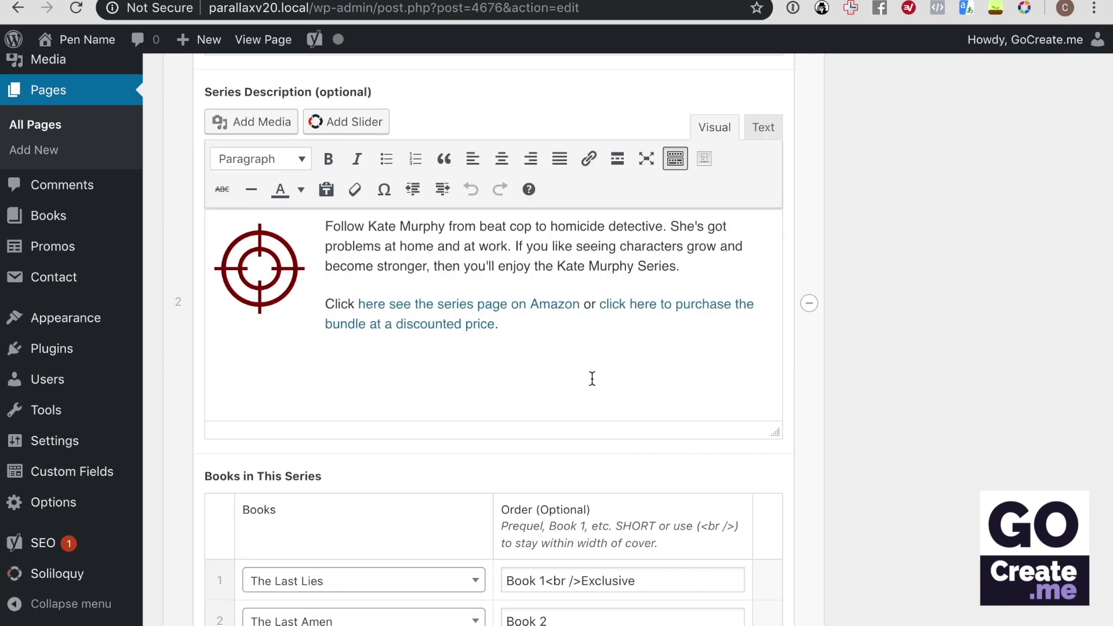
key("ctrl+a")
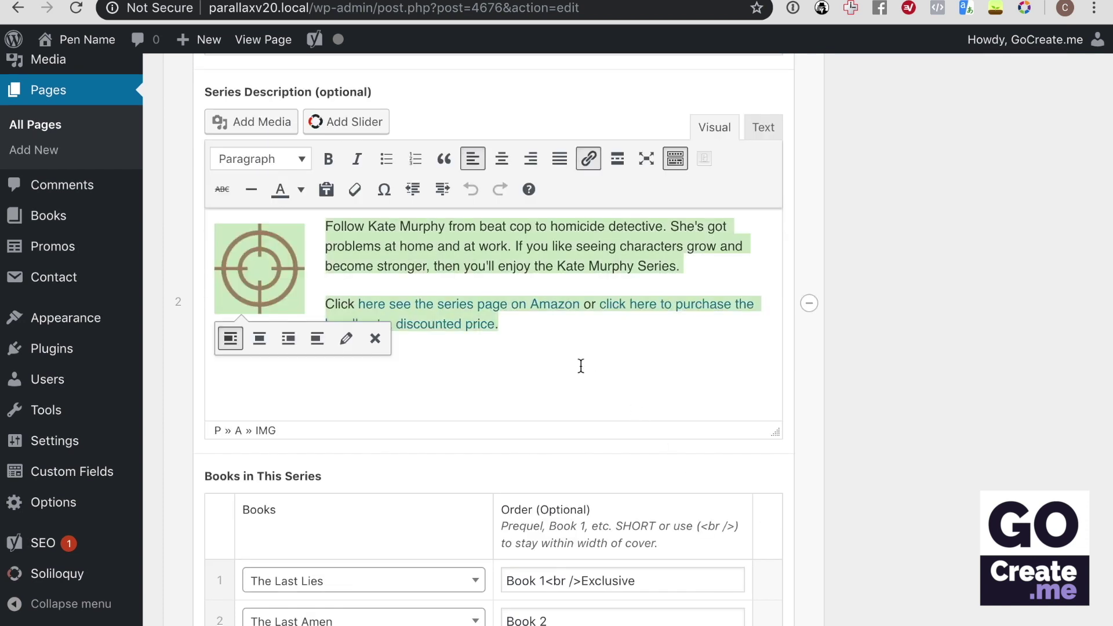
left_click(559, 158)
left_click(259, 271)
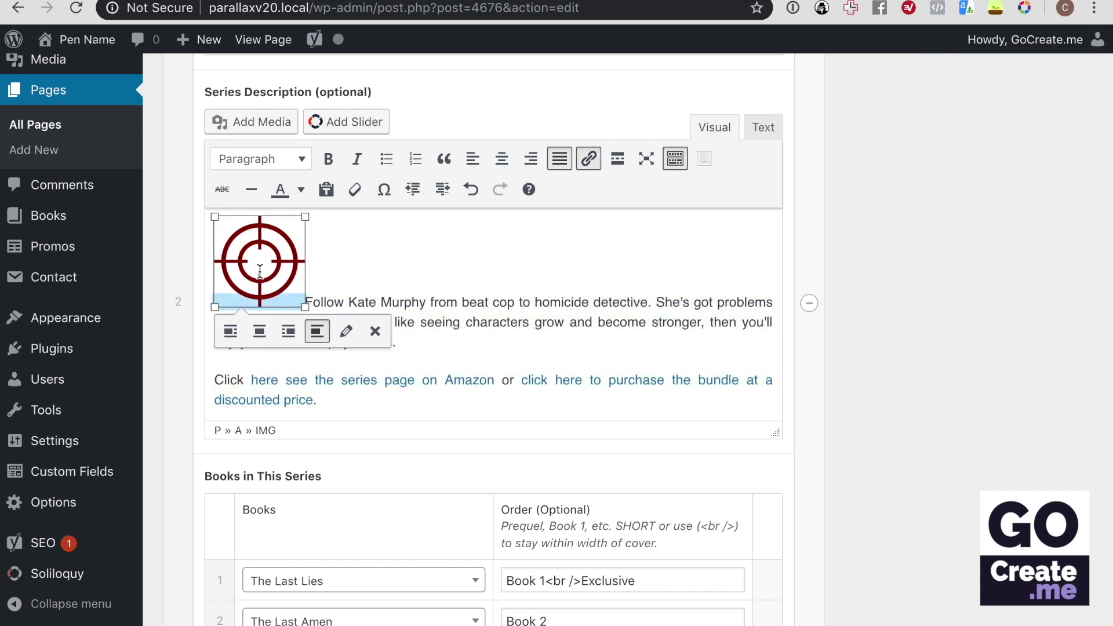
left_click(230, 331)
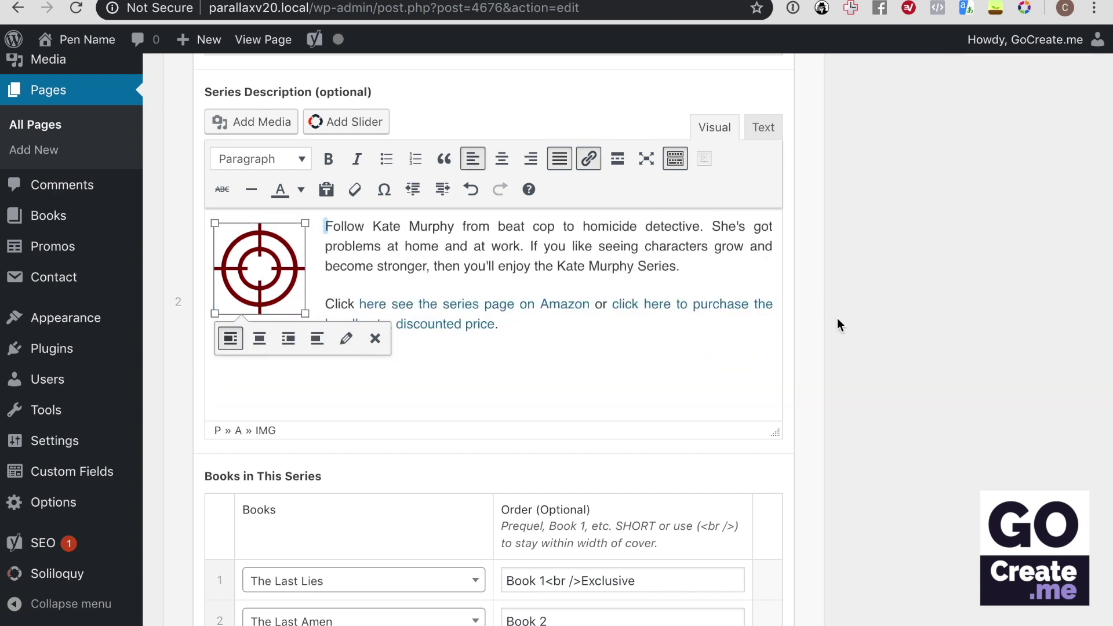
Update the page and examine the text alignment of the Kate Murphy Mystery description on the published version
scroll(992, 301, "up", 3)
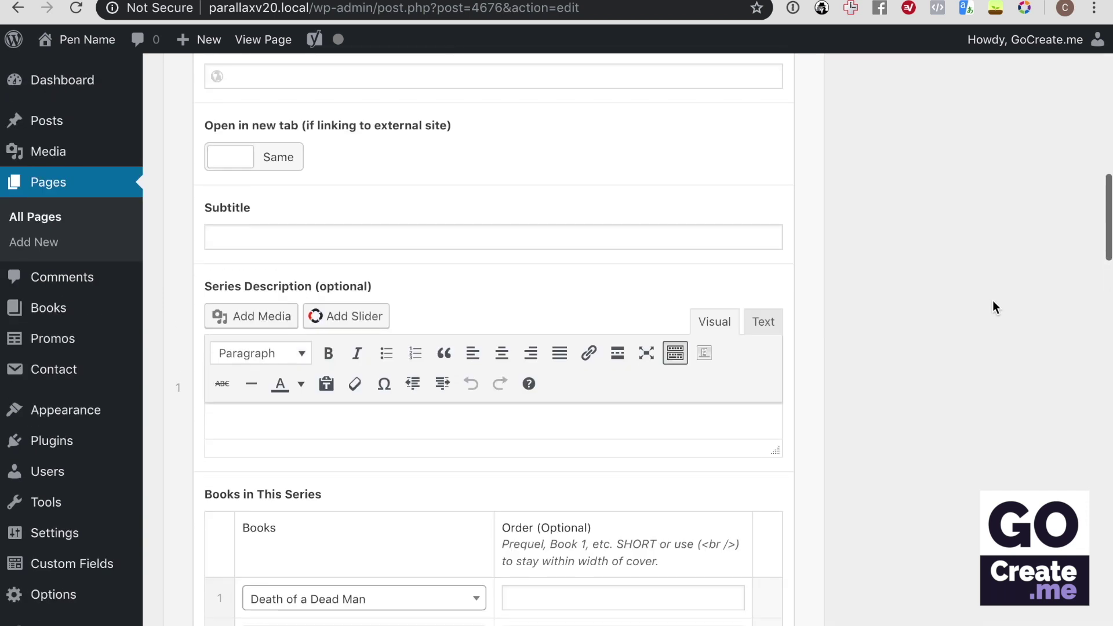
scroll(992, 301, "up", 10)
scroll(993, 306, "down", 1)
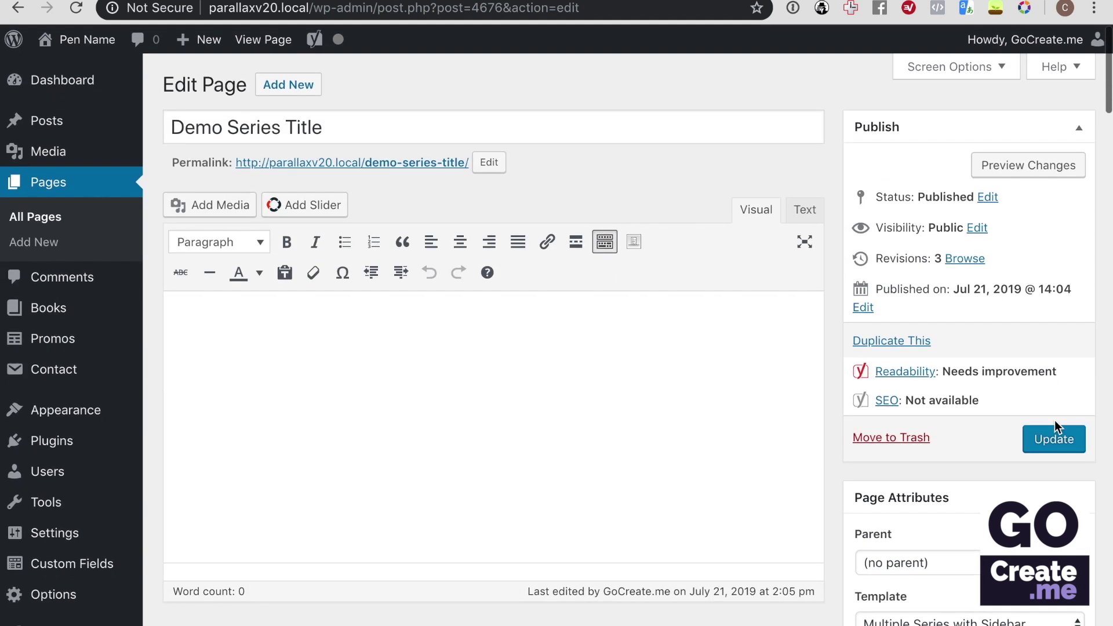
left_click(1045, 445)
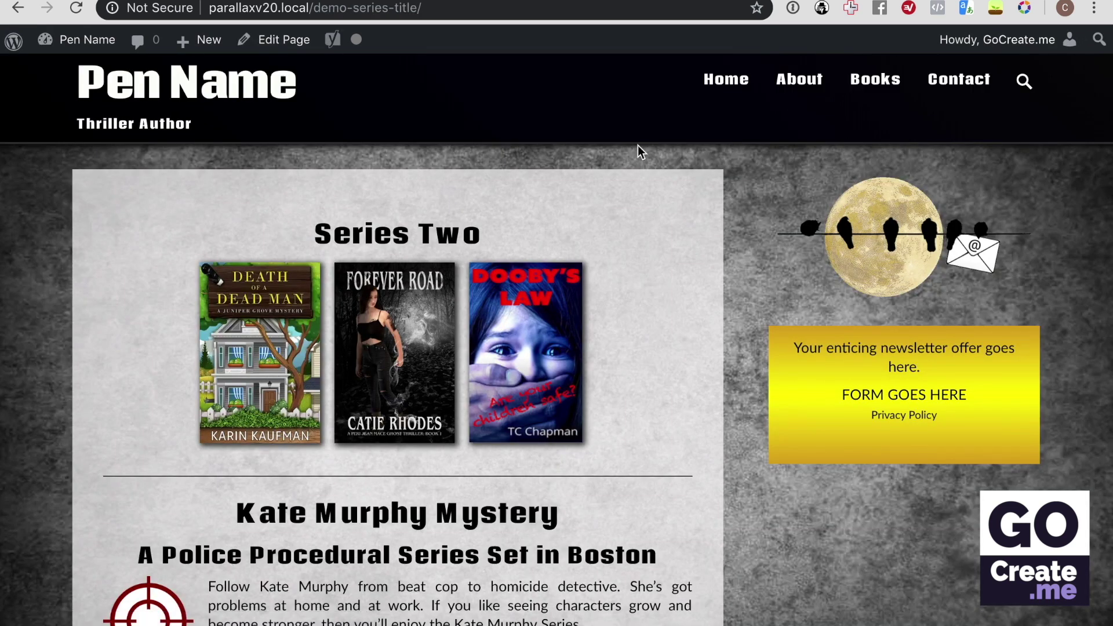
scroll(641, 189, "down", 3)
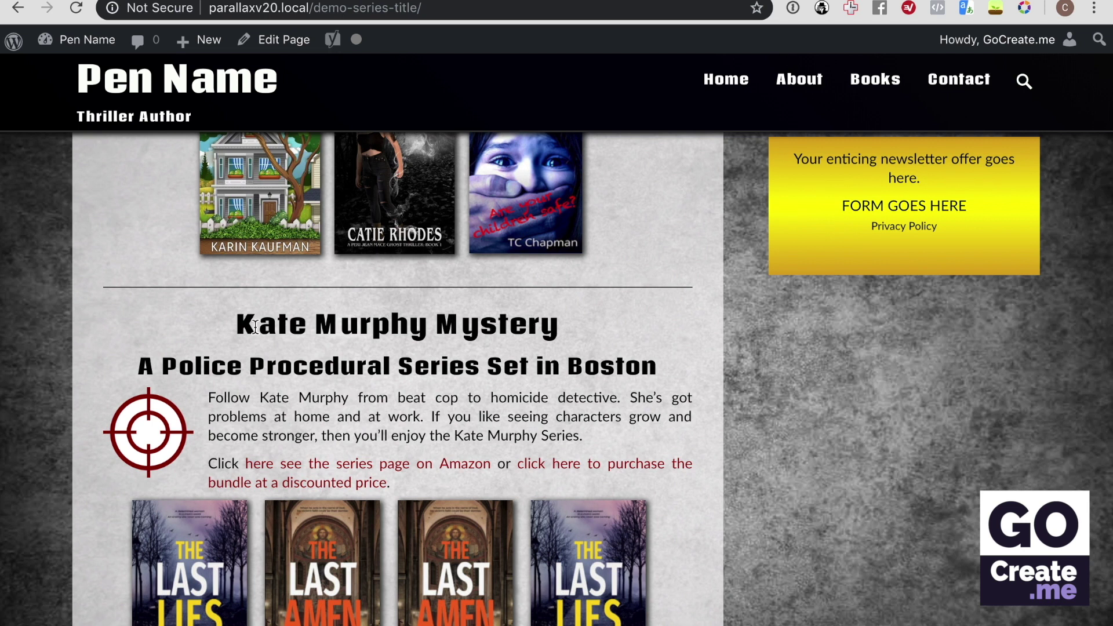
scroll(372, 399, "down", 2)
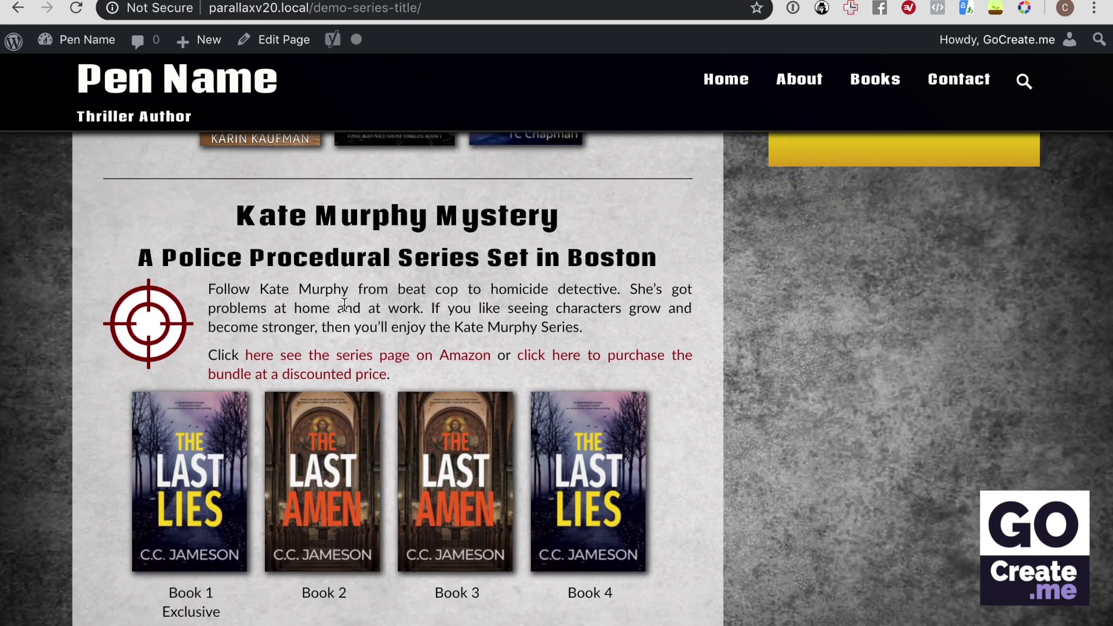
scroll(485, 316, "down", 1)
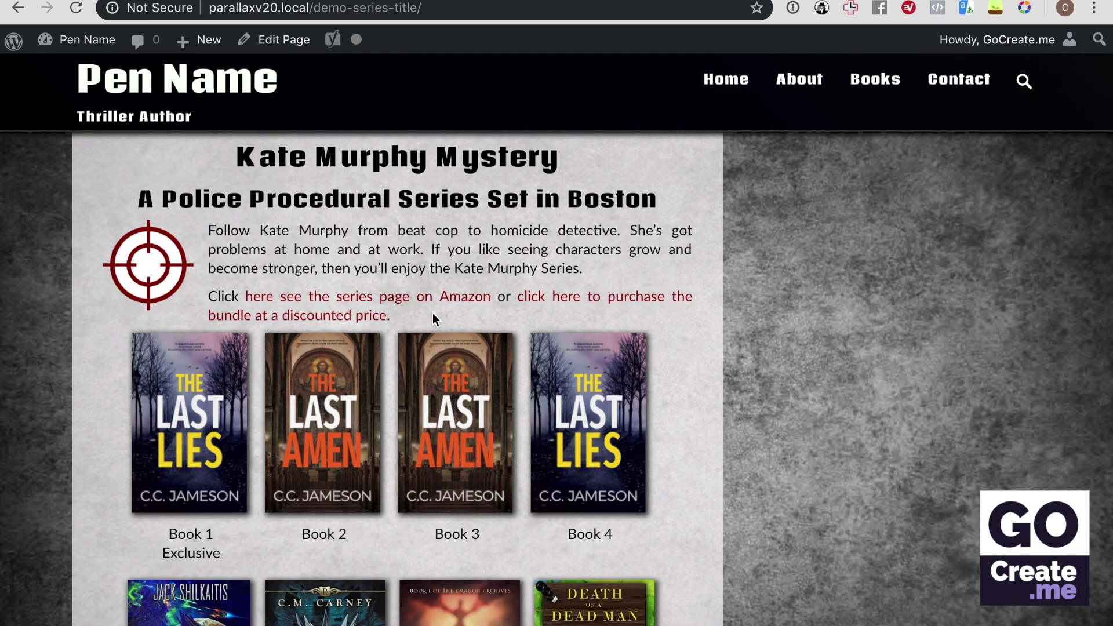
Add a blank line at the end of the Kate Murphy Mystery description and update the page
left_click(284, 41)
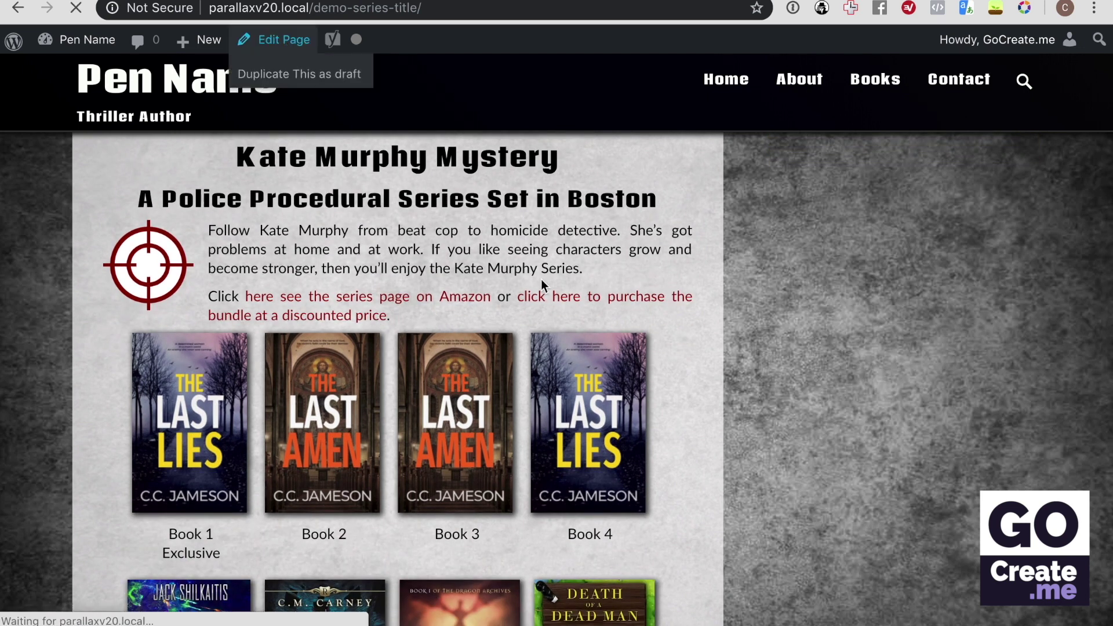
scroll(541, 282, "down", 9)
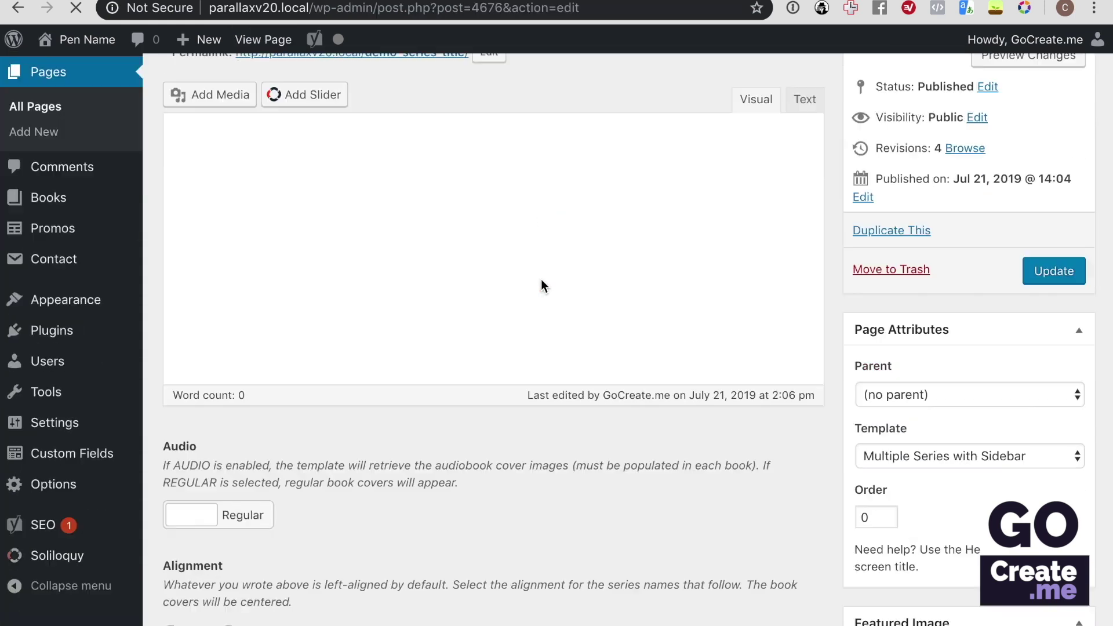
scroll(541, 280, "down", 10)
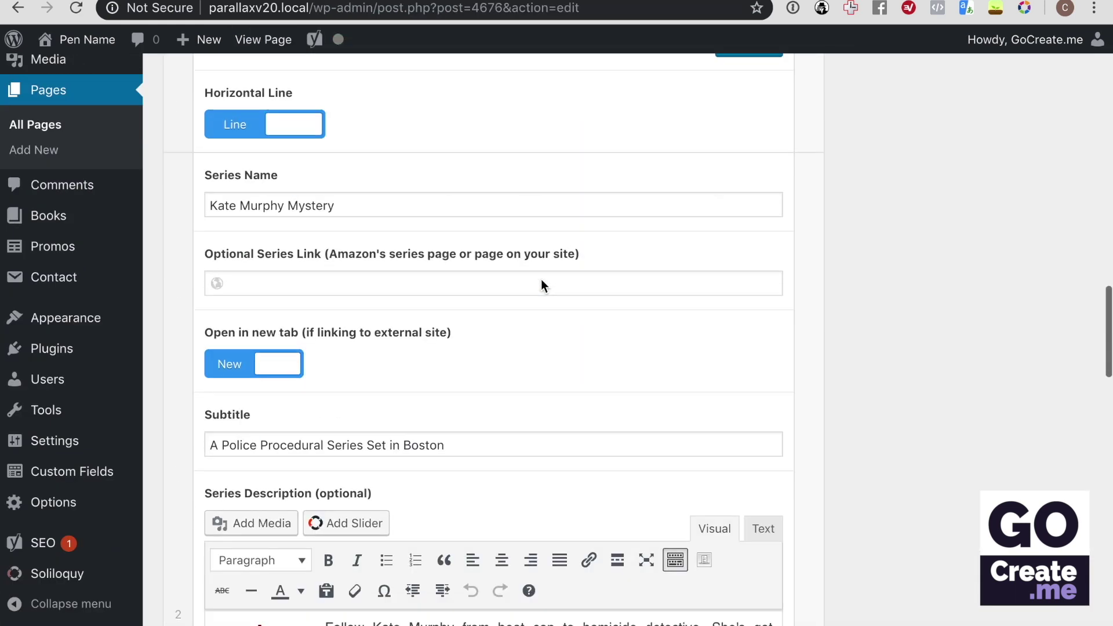
scroll(541, 280, "down", 1)
left_click_drag(777, 231, 803, 389)
left_click(538, 224)
key("Return")
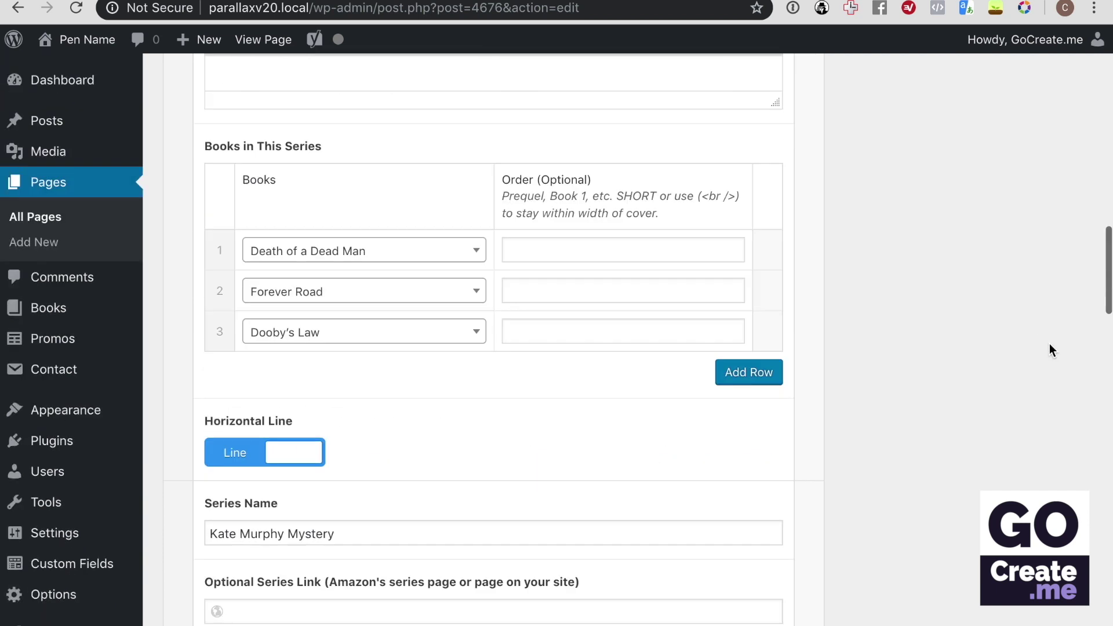
scroll(1049, 343, "up", 10)
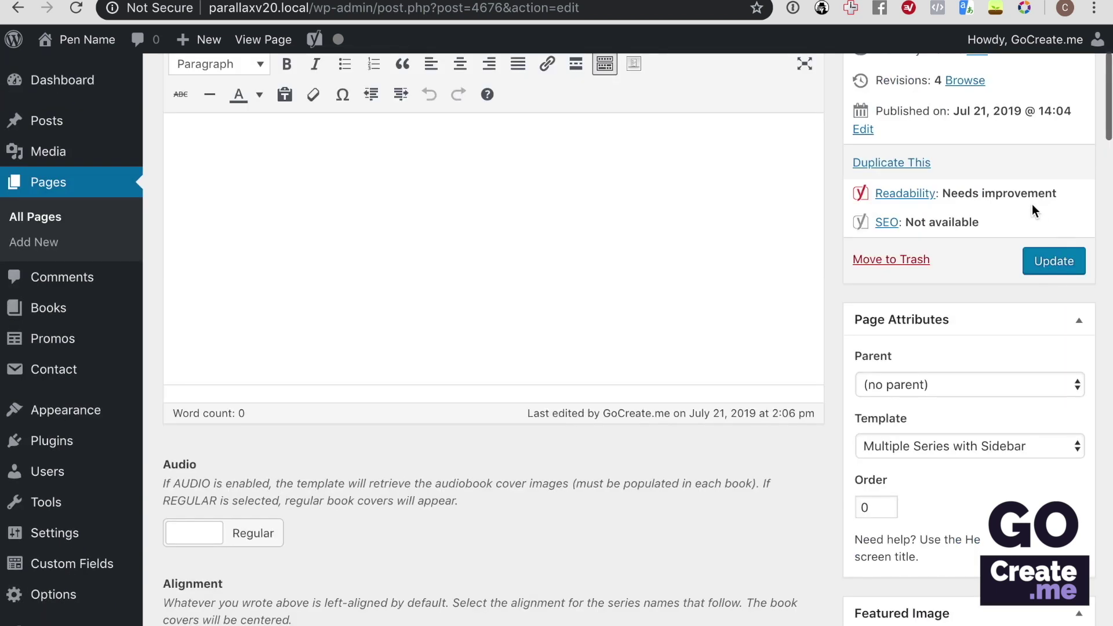
left_click(1052, 262)
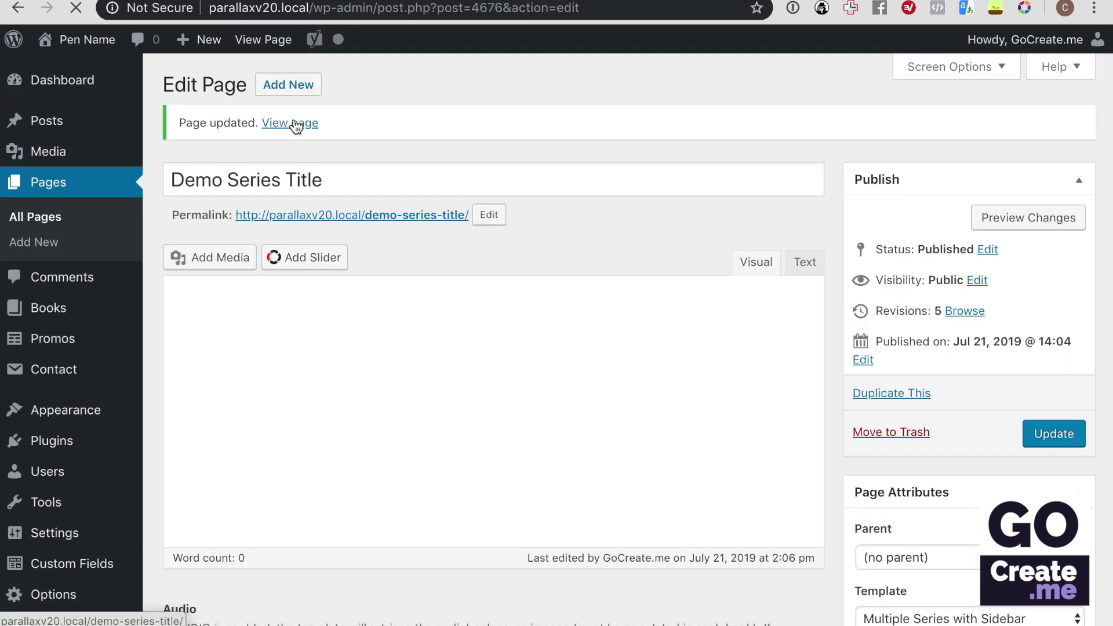
View the published page and examine the spacing between the Kate Murphy Mystery description and the book covers
left_click(297, 127)
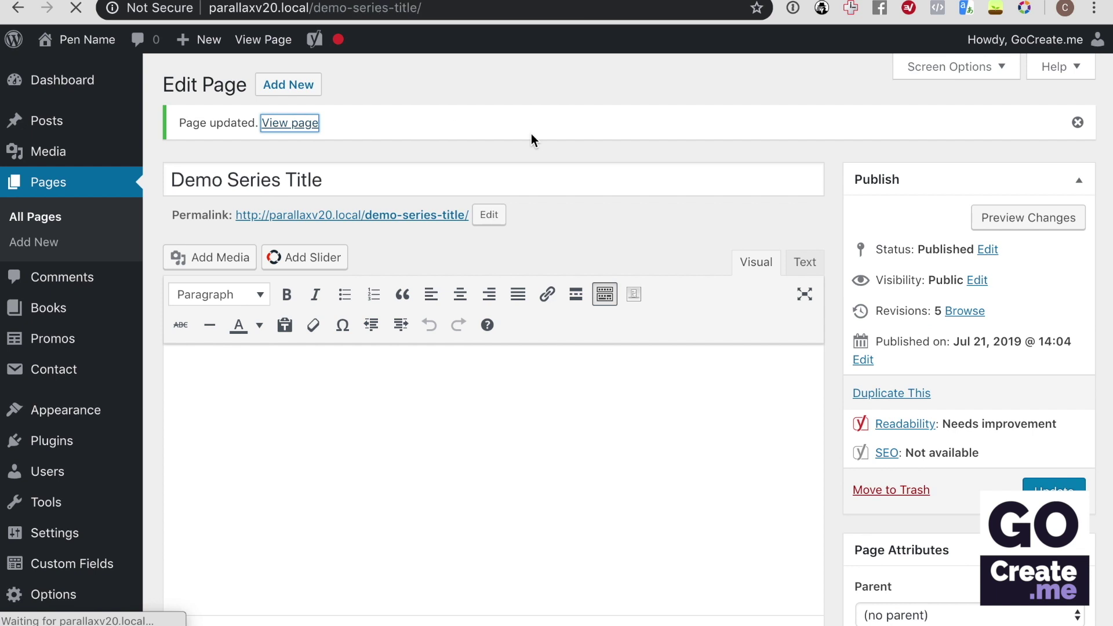
scroll(531, 133, "down", 3)
scroll(531, 140, "down", 1)
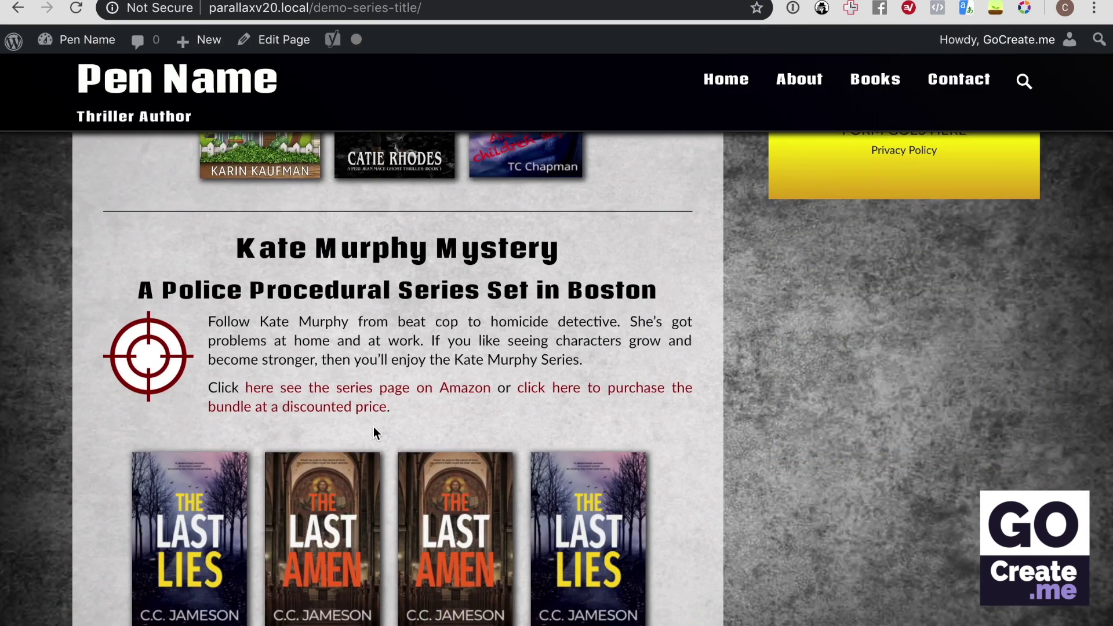
scroll(427, 431, "up", 5)
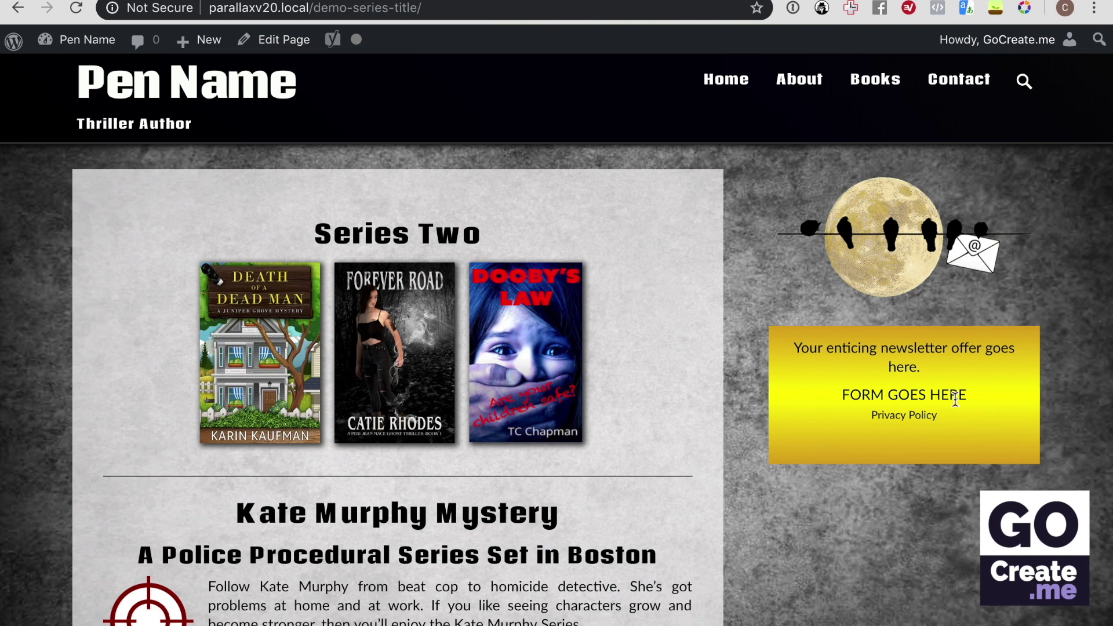
Change the Demo Series Title page's template to Multiple Series Page and update the page
left_click(298, 47)
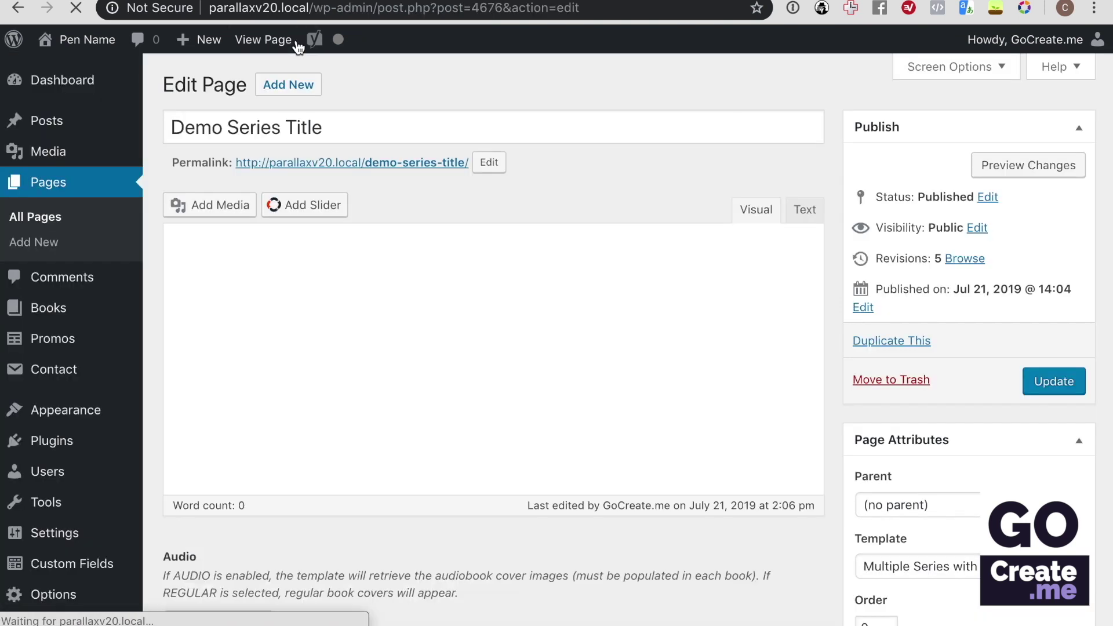
scroll(756, 306, "down", 4)
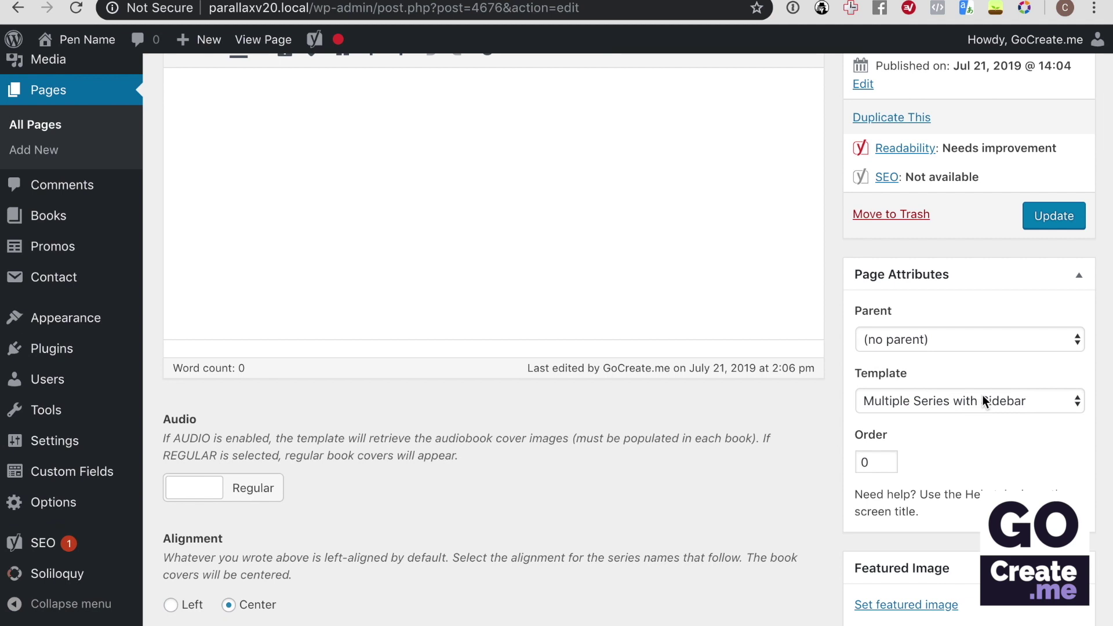
left_click(982, 400)
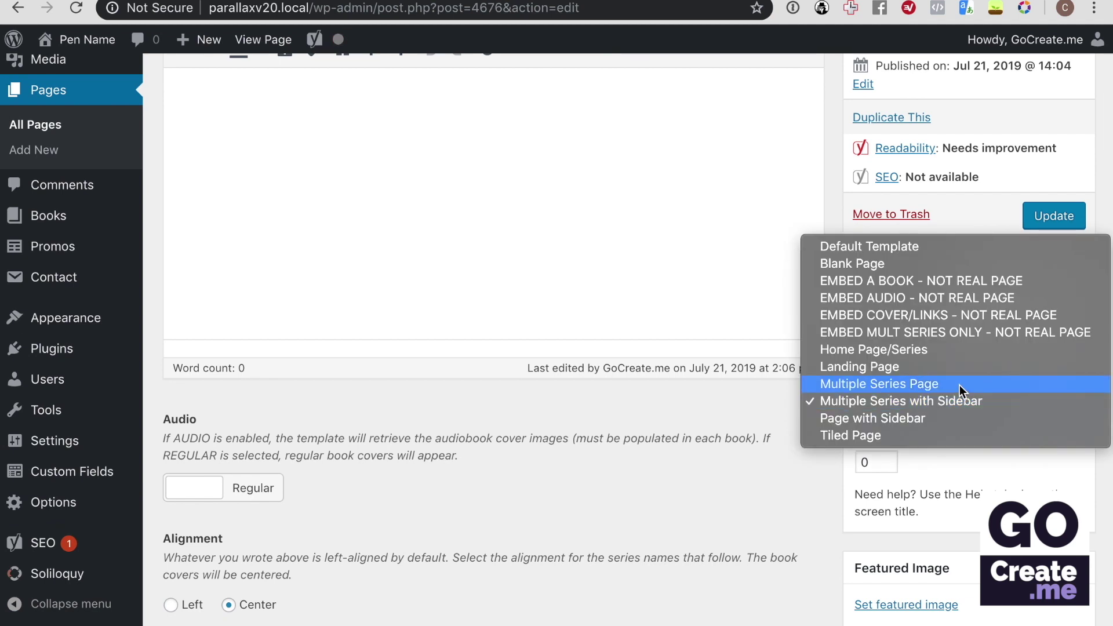
left_click(959, 384)
left_click(1054, 216)
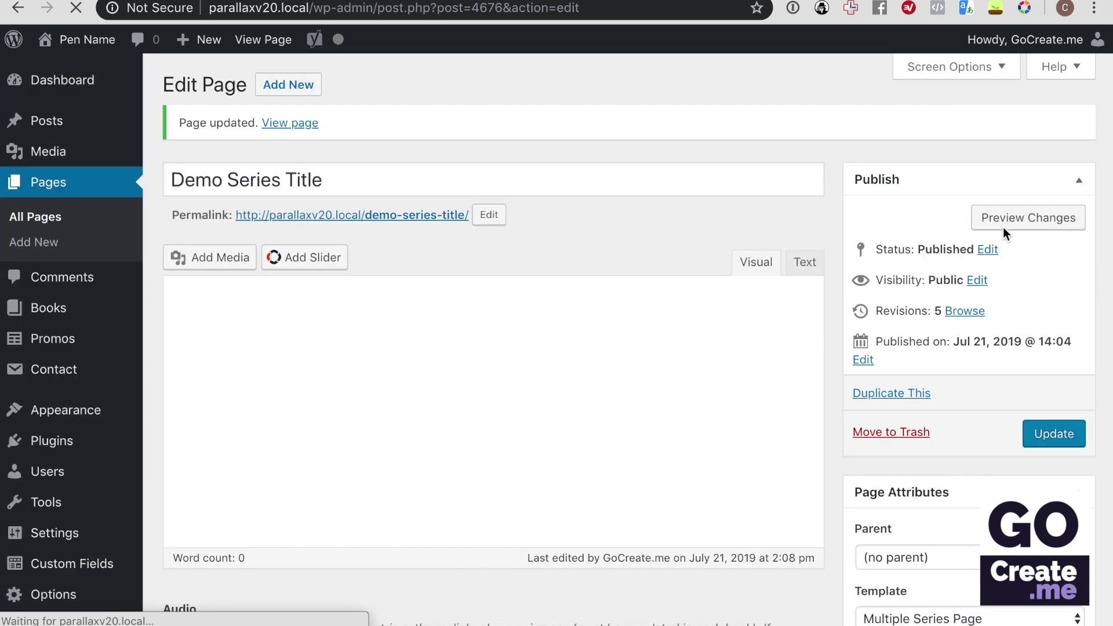
View the published page and examine the layout of both series in the Multiple Series Page template
left_click(289, 124)
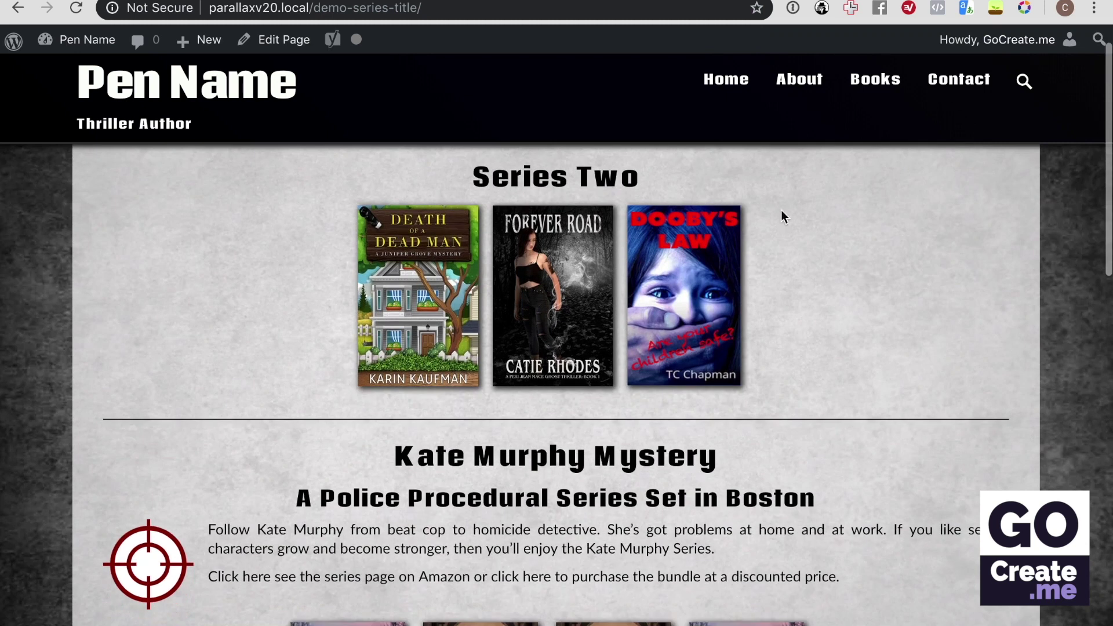
scroll(858, 279, "down", 3)
scroll(858, 279, "down", 1)
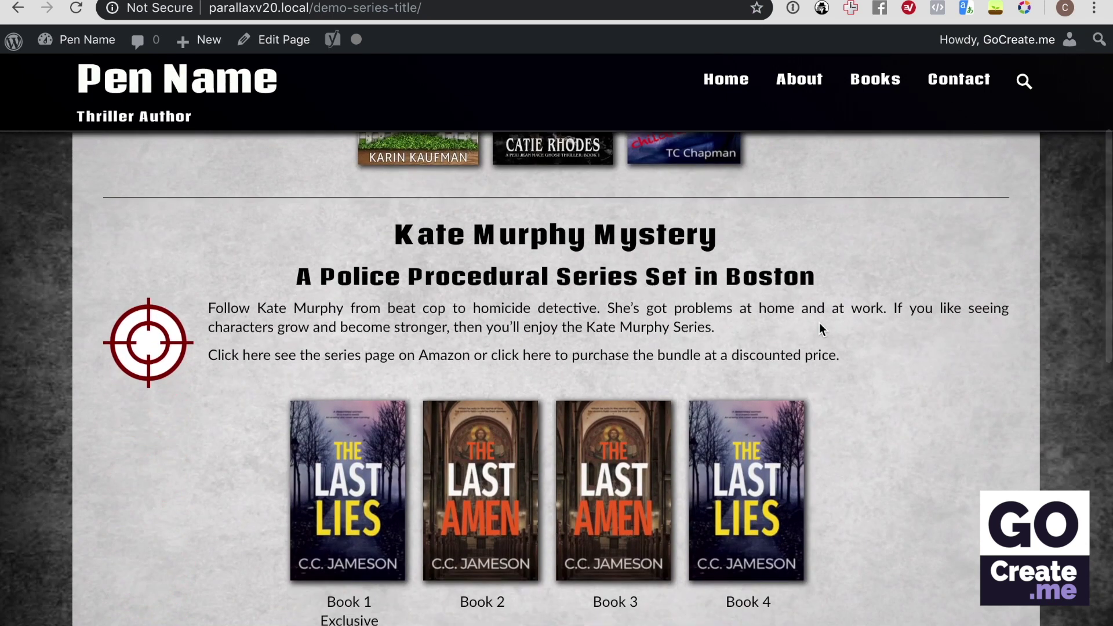
scroll(819, 322, "down", 4)
Duplicate the Demo Series Title page in the pages list and open its draft copy for quick editing
scroll(819, 322, "down", 5)
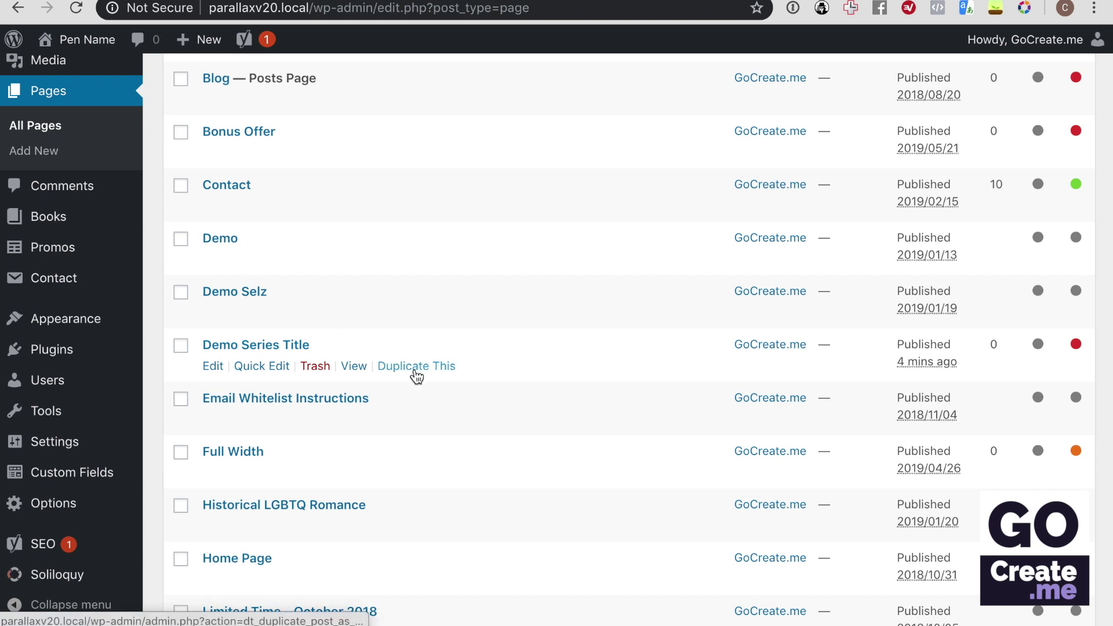
left_click(416, 366)
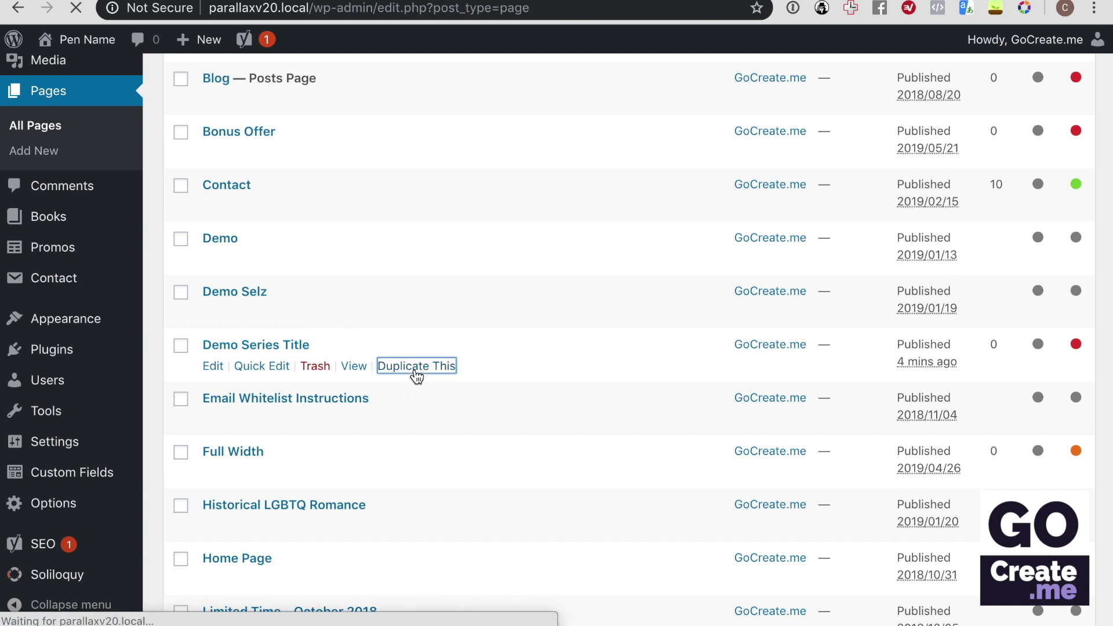
scroll(416, 377, "down", 6)
scroll(416, 377, "down", 1)
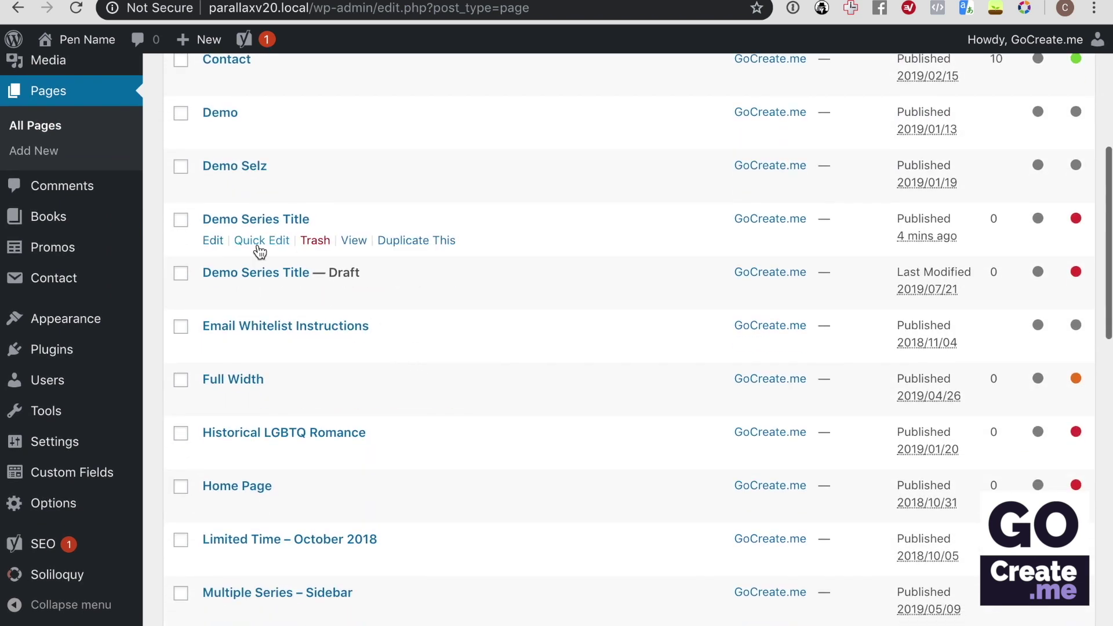
left_click(262, 294)
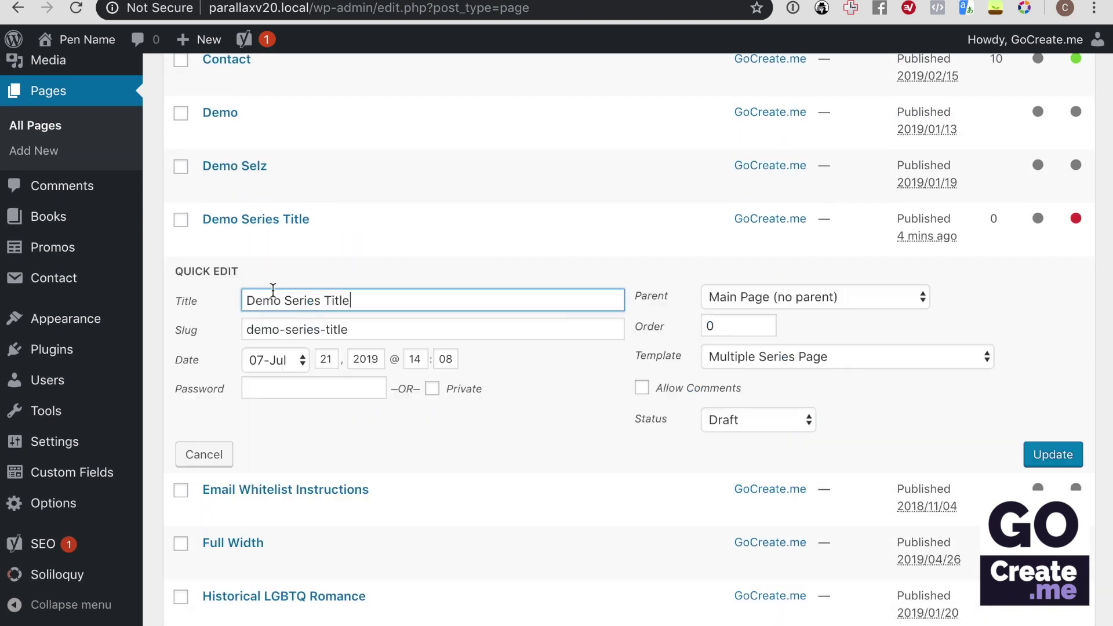
Rename the duplicated draft page as "Demo Series Title Audio" with the slug "demo-series-title-audio" and save the changes
type("Audio")
left_click(360, 323)
type("-audio")
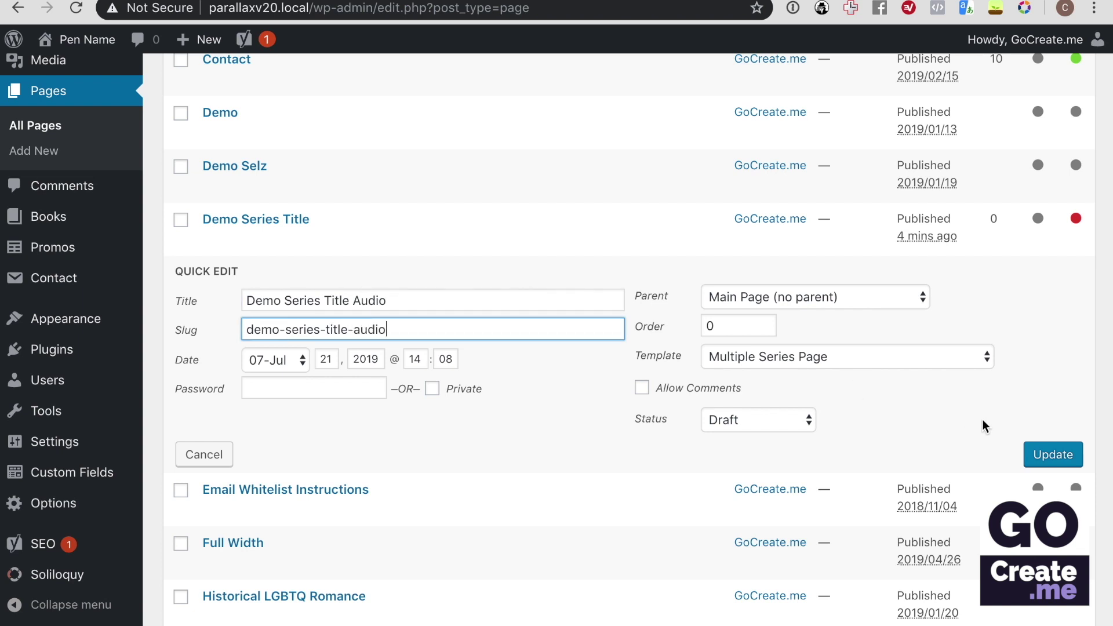
left_click(1046, 456)
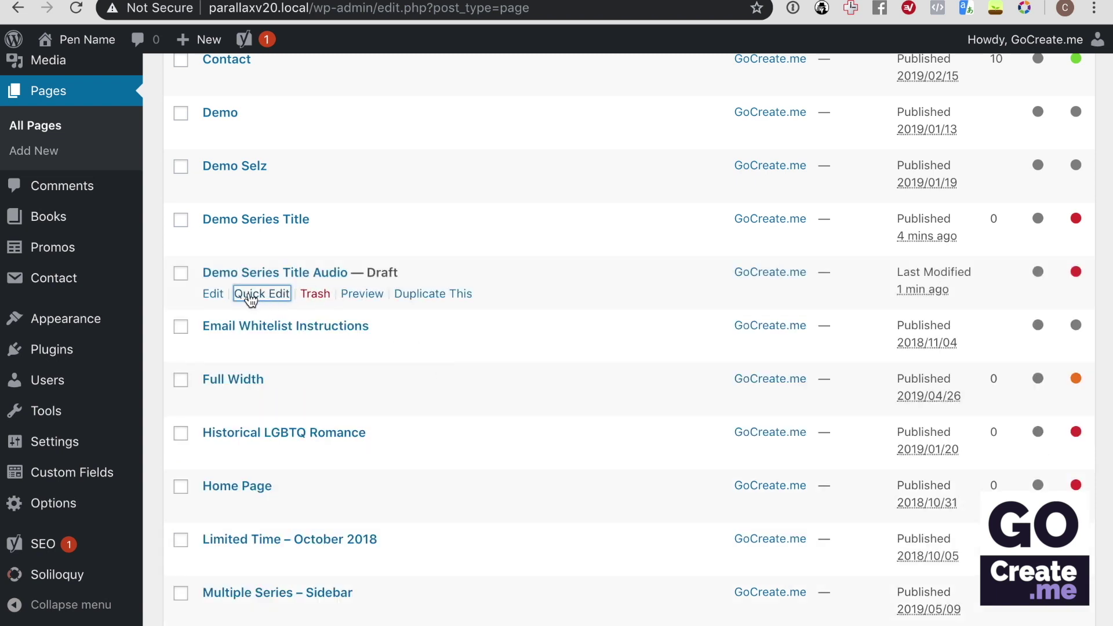
Open the Demo Series Title Audio page for editing and switch its cover type from Regular to Audio
left_click(213, 295)
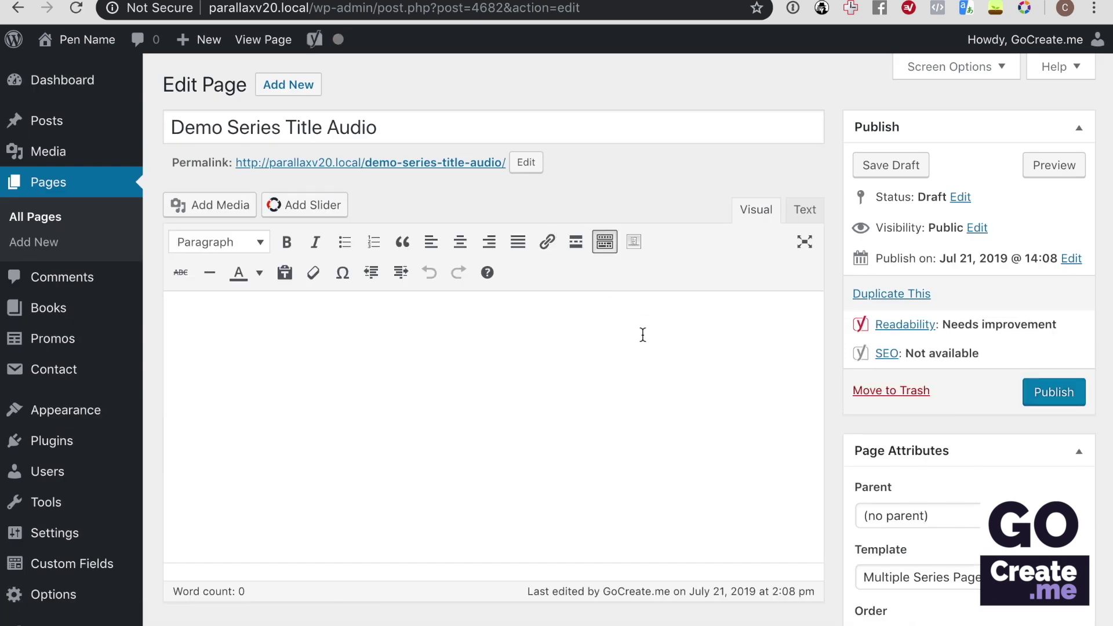
scroll(642, 335, "down", 8)
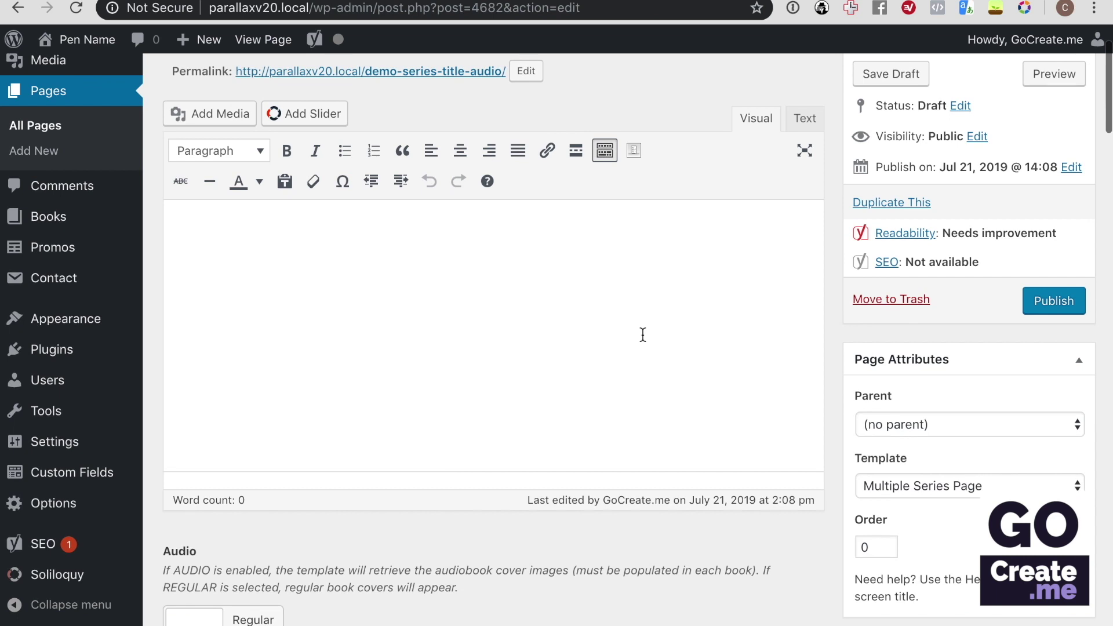
scroll(642, 335, "down", 1)
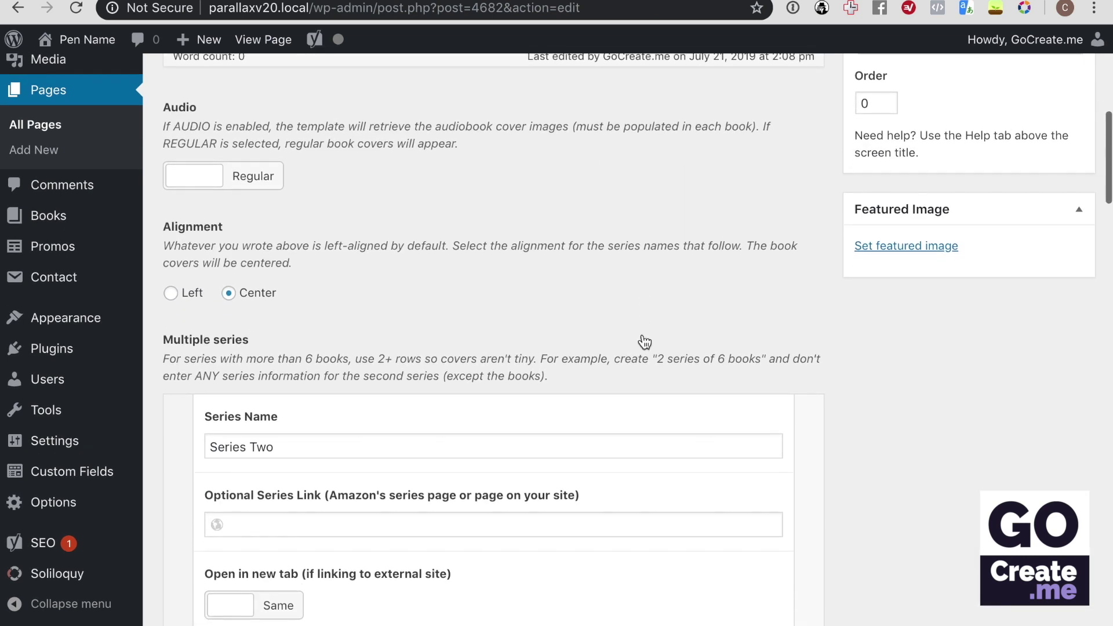
left_click(224, 183)
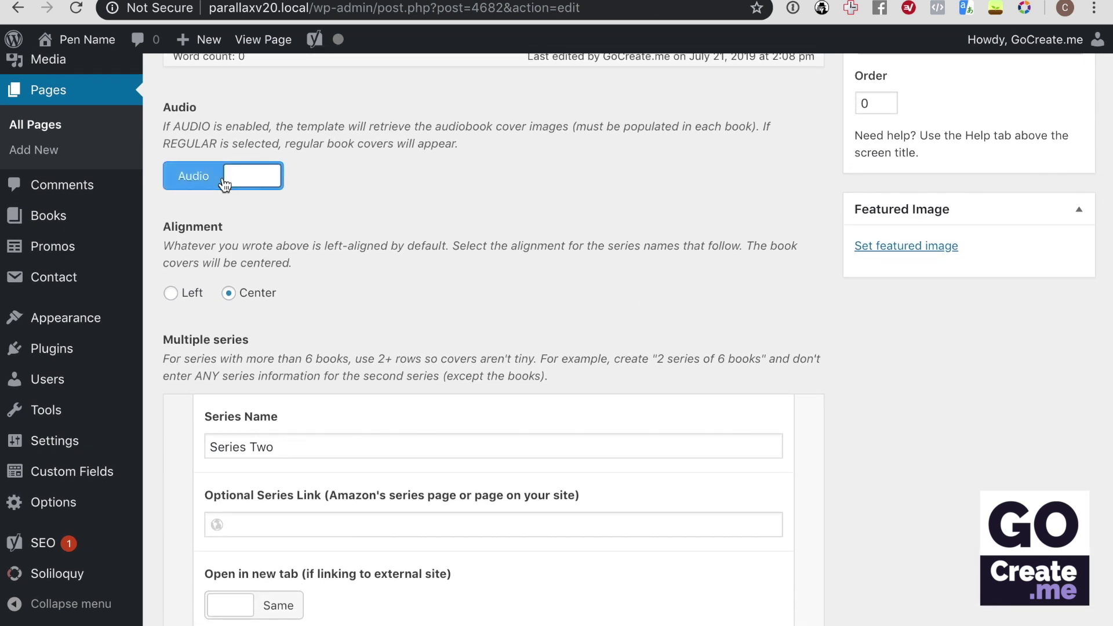
Publish the Demo Series Title Audio page and check its series and audiobook covers on the live site
scroll(531, 303, "down", 14)
scroll(531, 304, "down", 12)
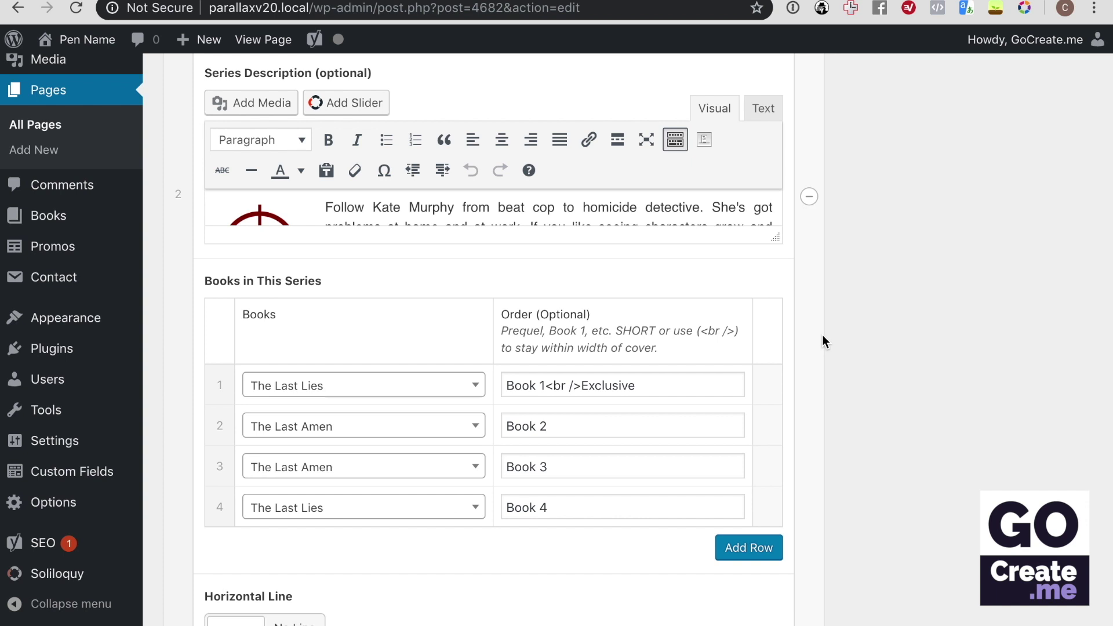
scroll(822, 335, "up", 20)
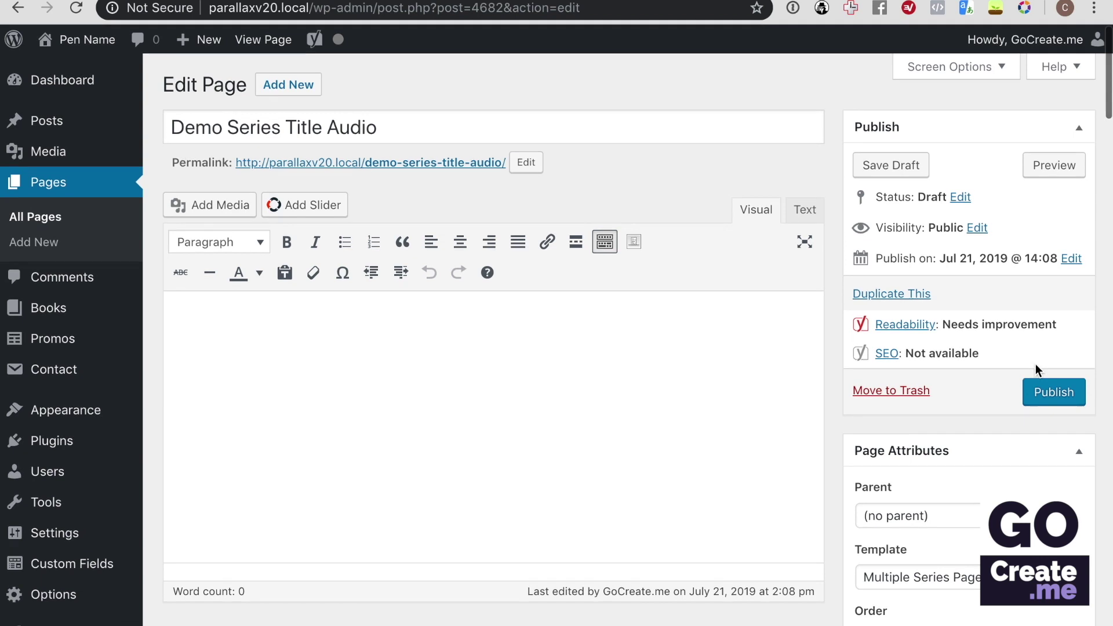
left_click(1062, 392)
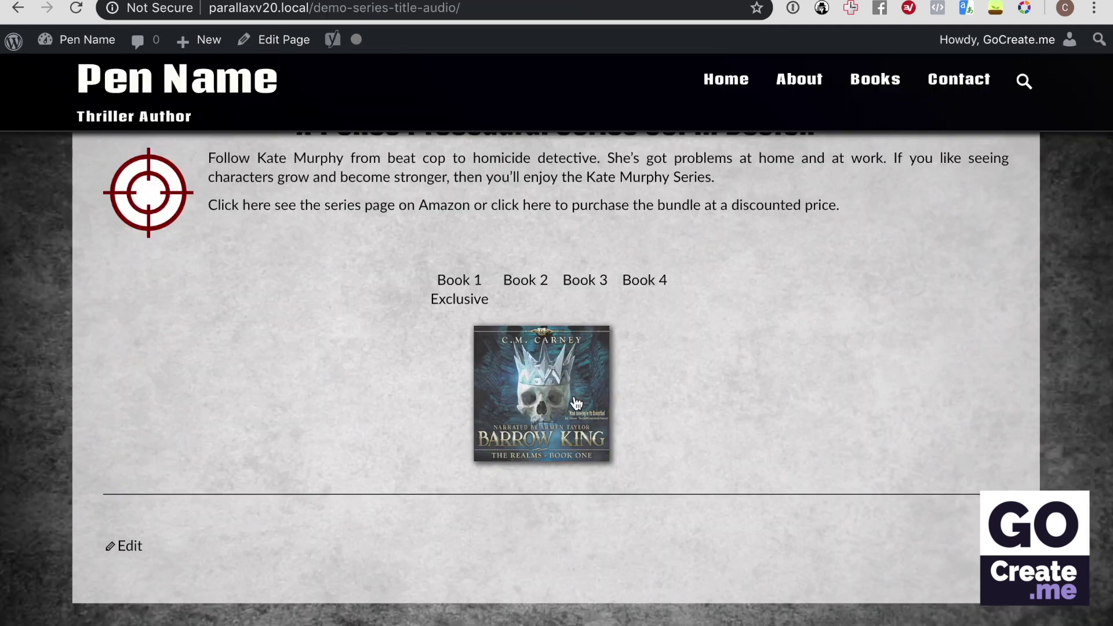
scroll(815, 357, "down", 3)
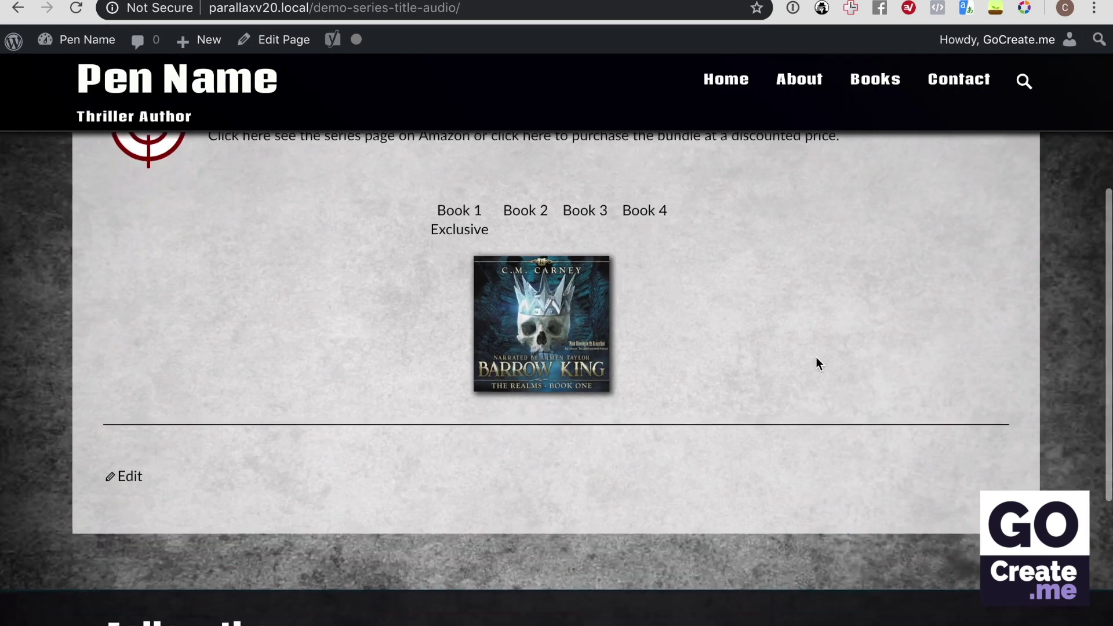
scroll(808, 288, "up", 6)
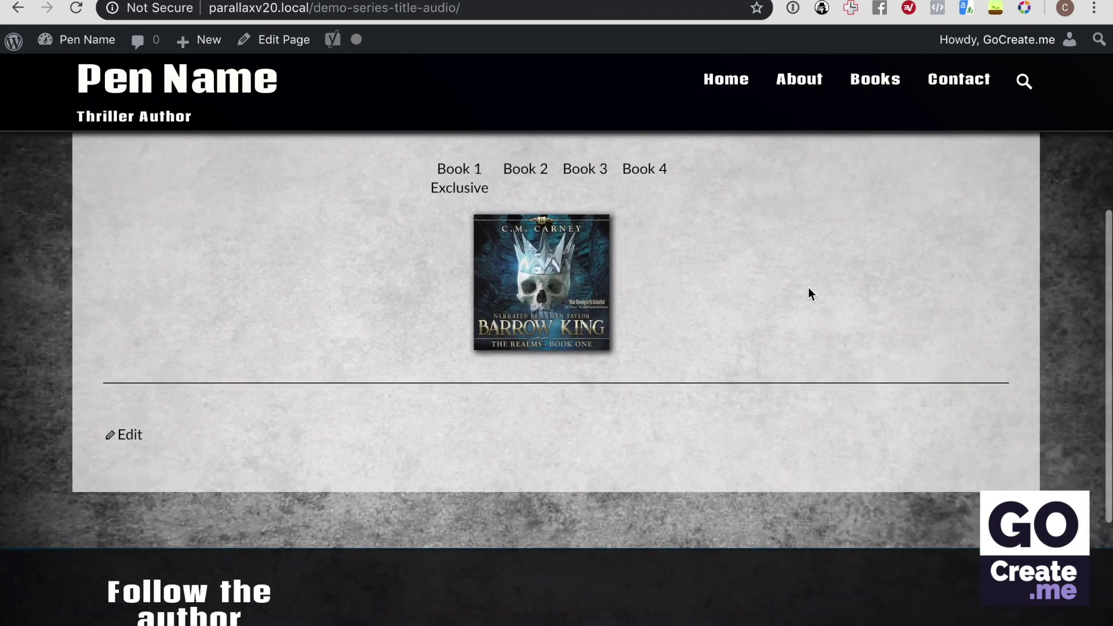
scroll(808, 287, "up", 3)
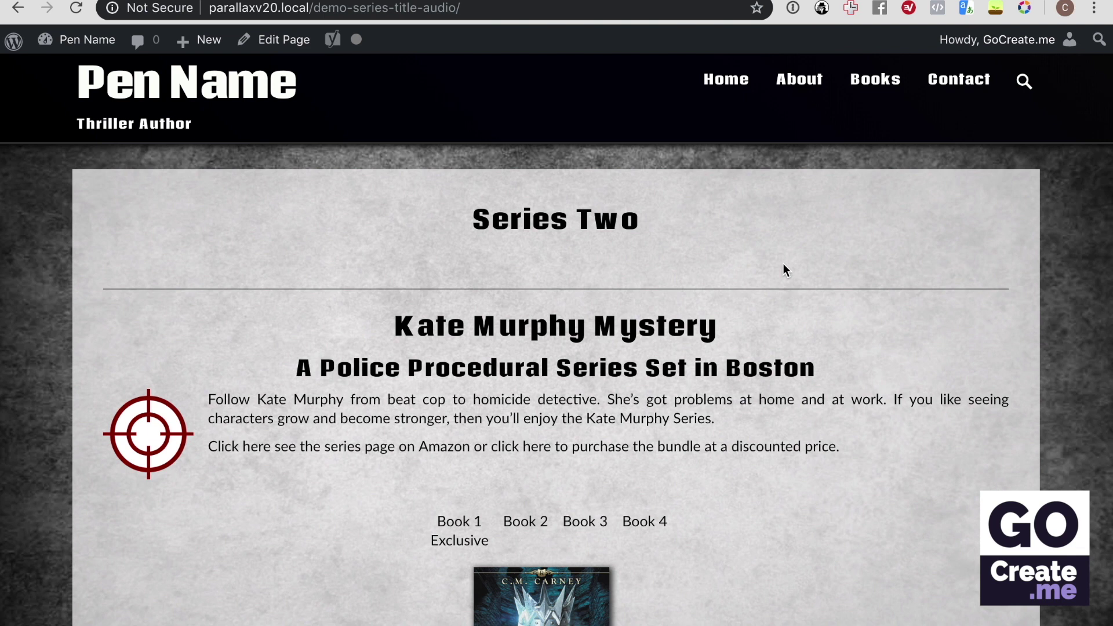
Reopen the audio page for editing and remove the entire Series Two entry from its multiple series
left_click(258, 45)
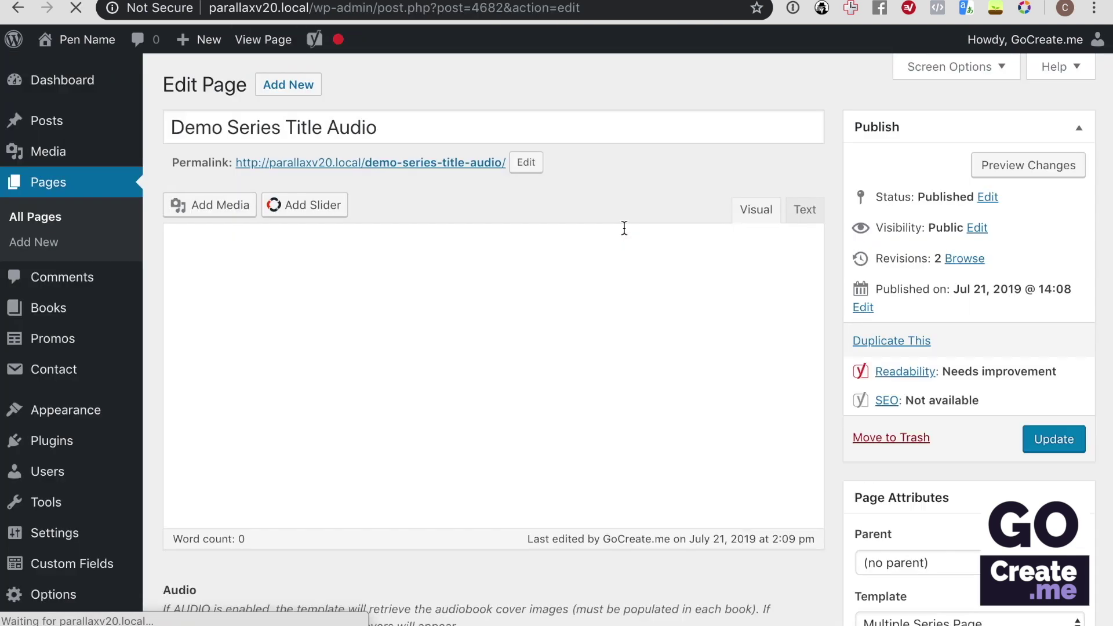
scroll(623, 229, "down", 6)
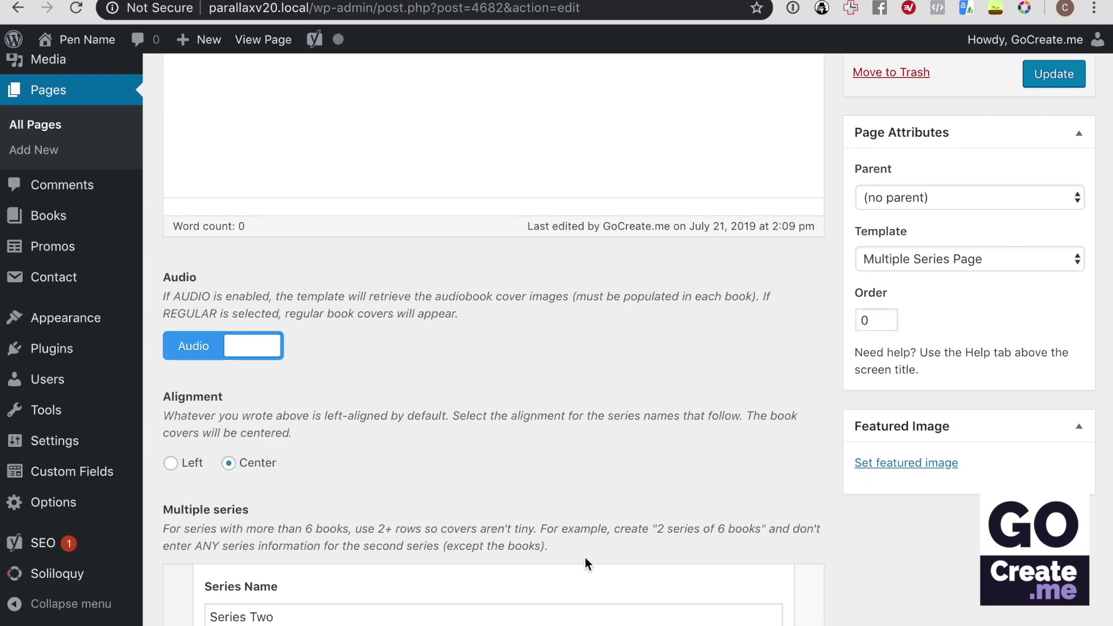
scroll(634, 425, "down", 5)
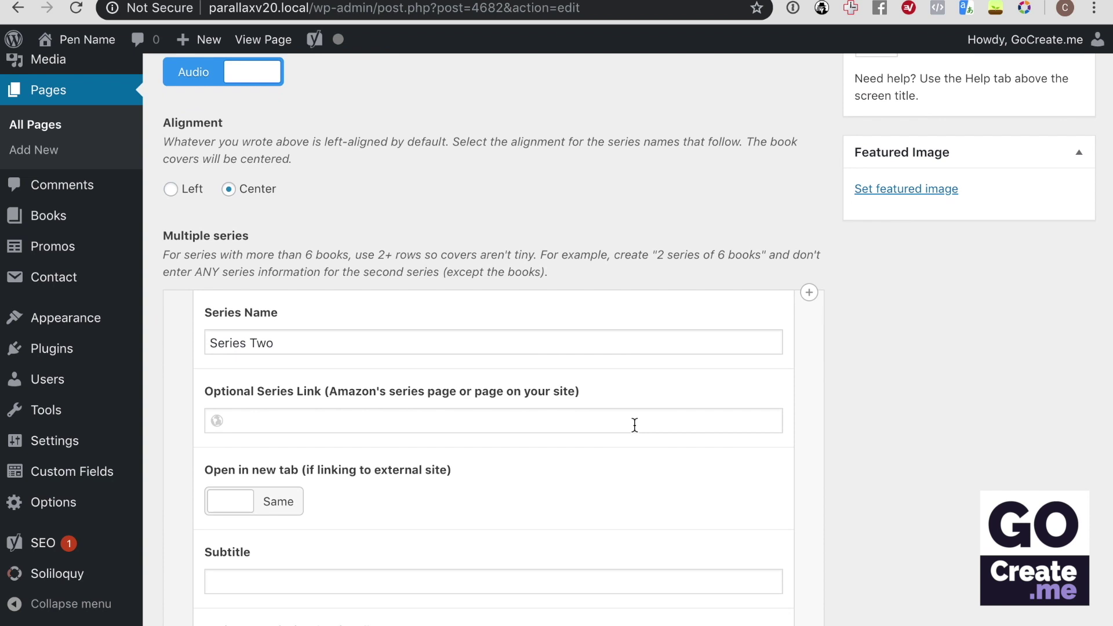
scroll(634, 425, "down", 2)
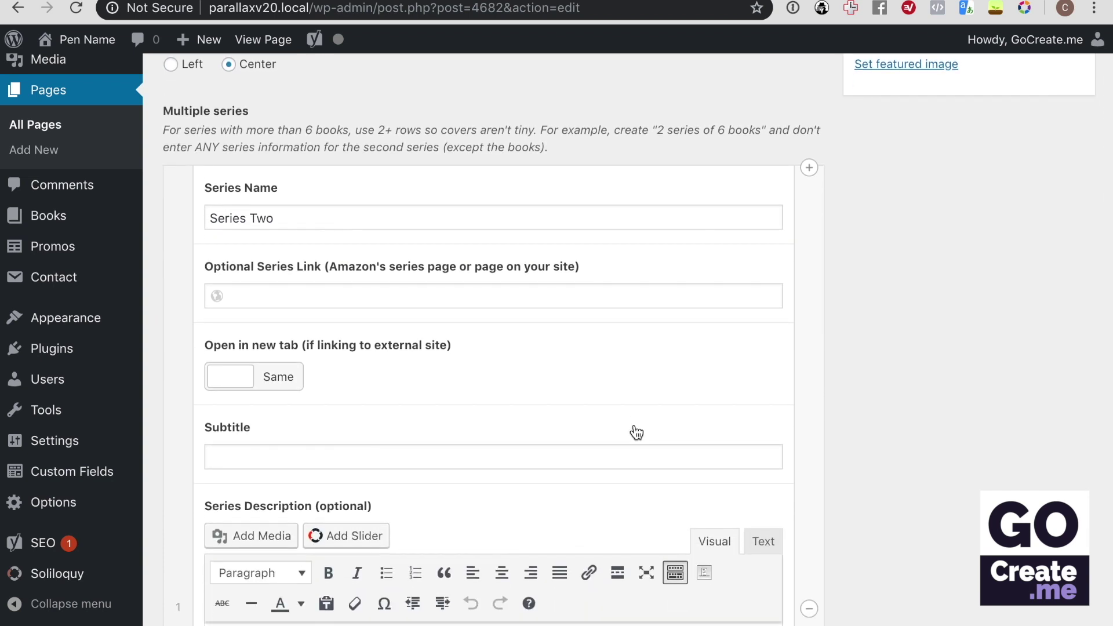
scroll(636, 433, "down", 7)
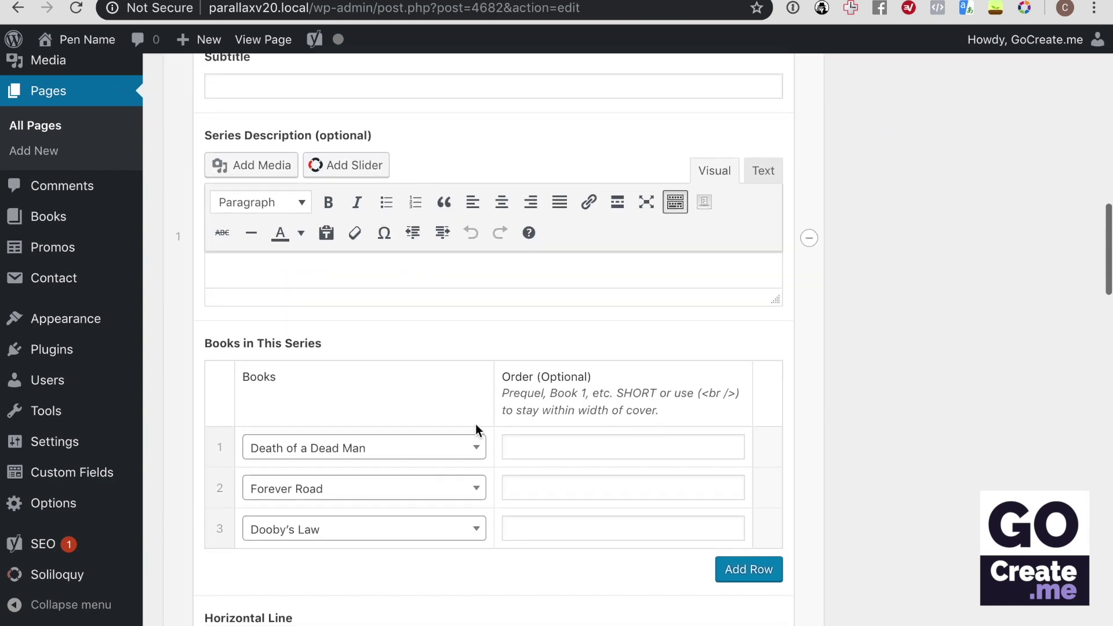
left_click(809, 237)
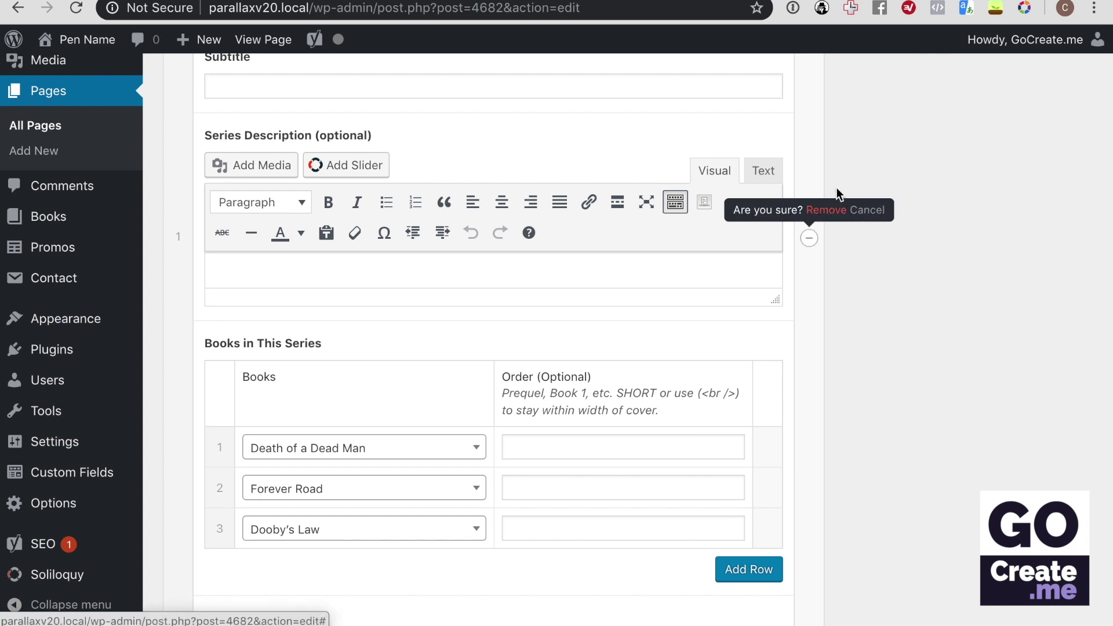
left_click(825, 209)
Remove all four book rows, Book 1 through Book 4, from the Kate Murphy Mystery series
scroll(823, 210, "down", 6)
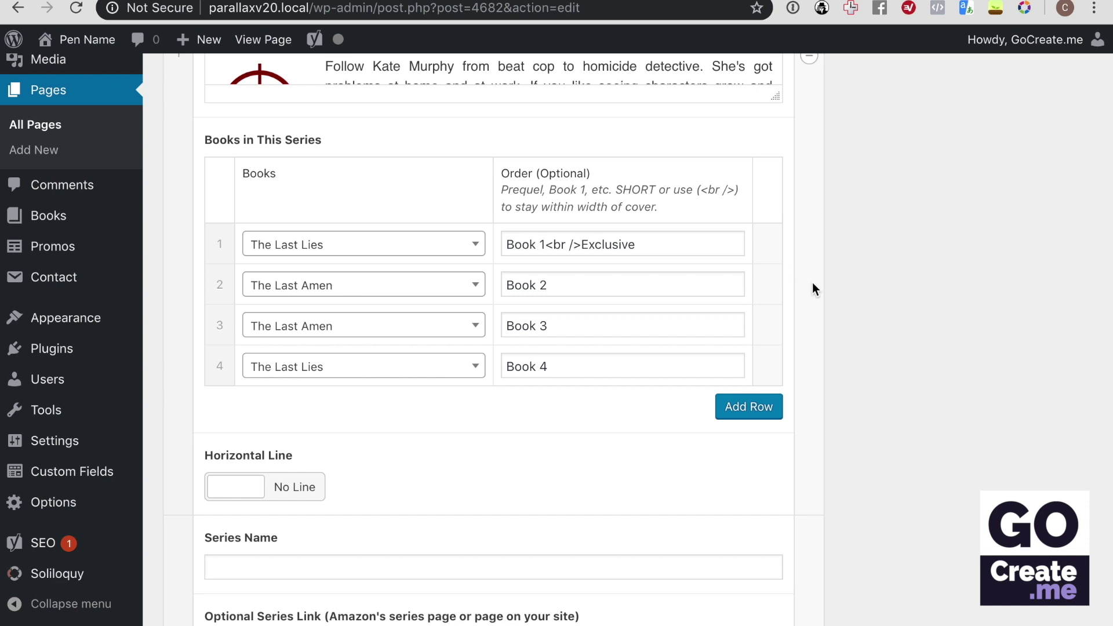
left_click(767, 245)
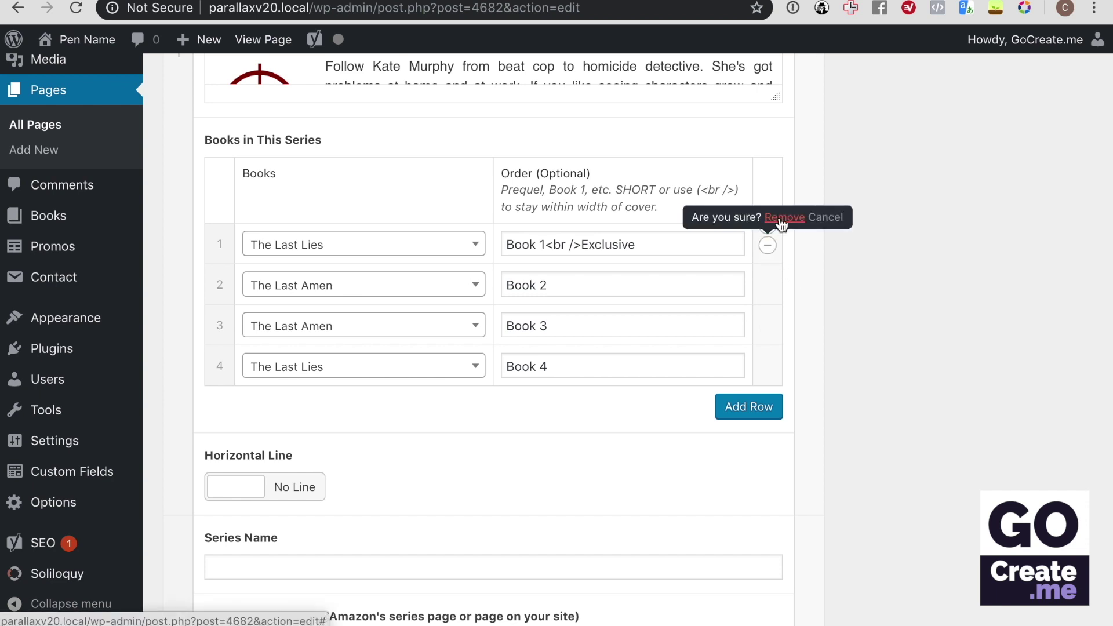
left_click(782, 217)
scroll(774, 244, "up", 1)
left_click(767, 267)
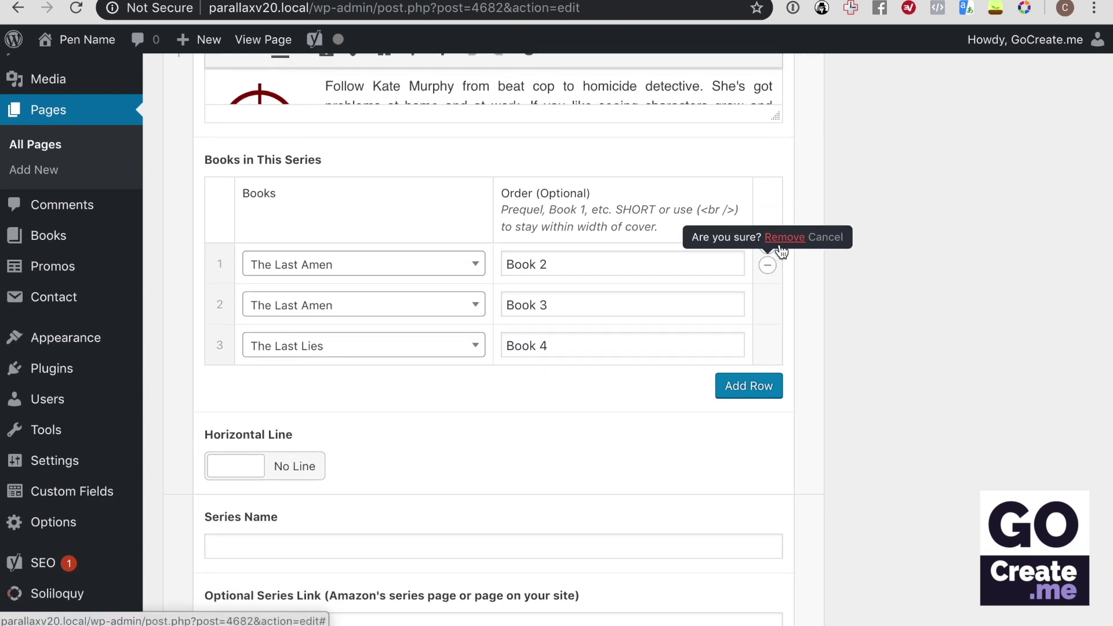
left_click(780, 244)
scroll(775, 276, "up", 1)
left_click(767, 285)
left_click(781, 258)
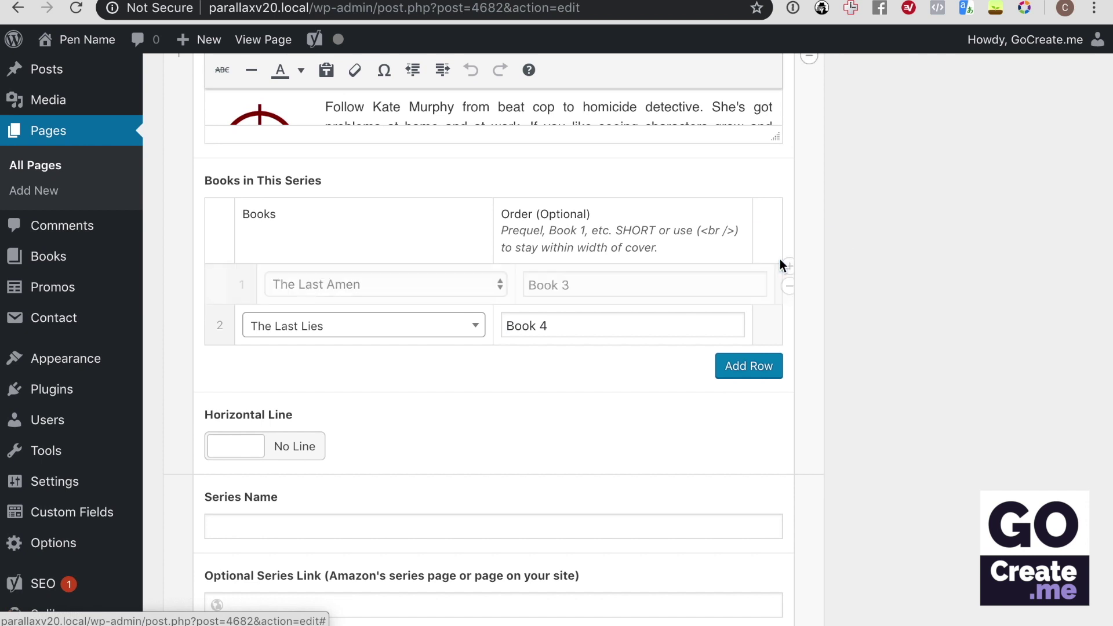
left_click(768, 308)
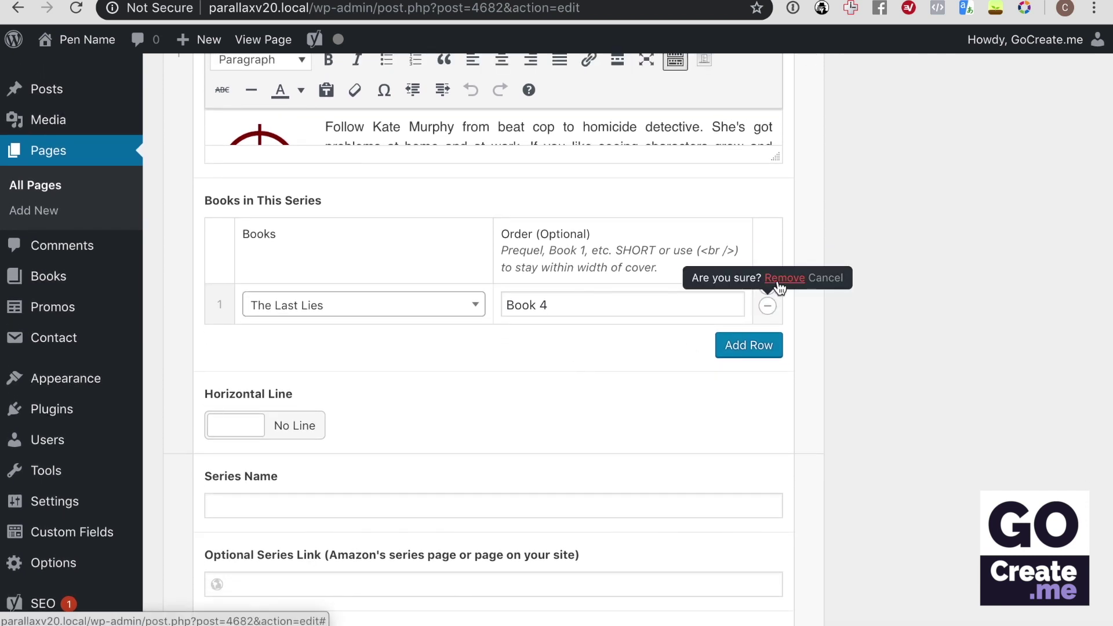
left_click(780, 285)
Remove Bad Bishop, Bound by a Dragon and Death of a Dead Man from the last series, keeping only Barrow King
scroll(530, 359, "down", 13)
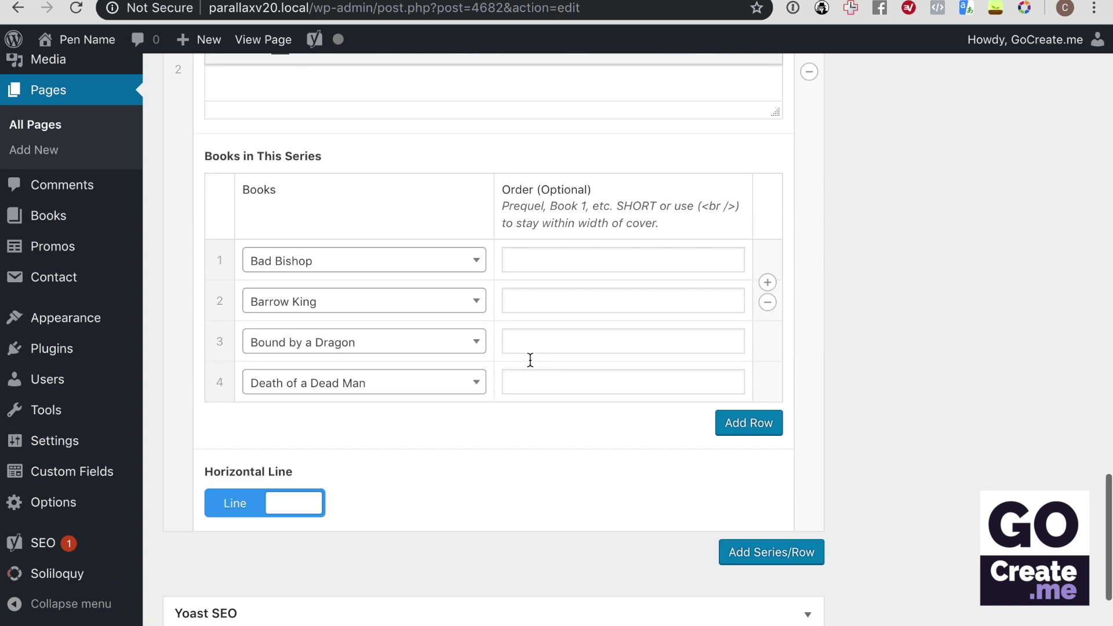
scroll(529, 360, "down", 2)
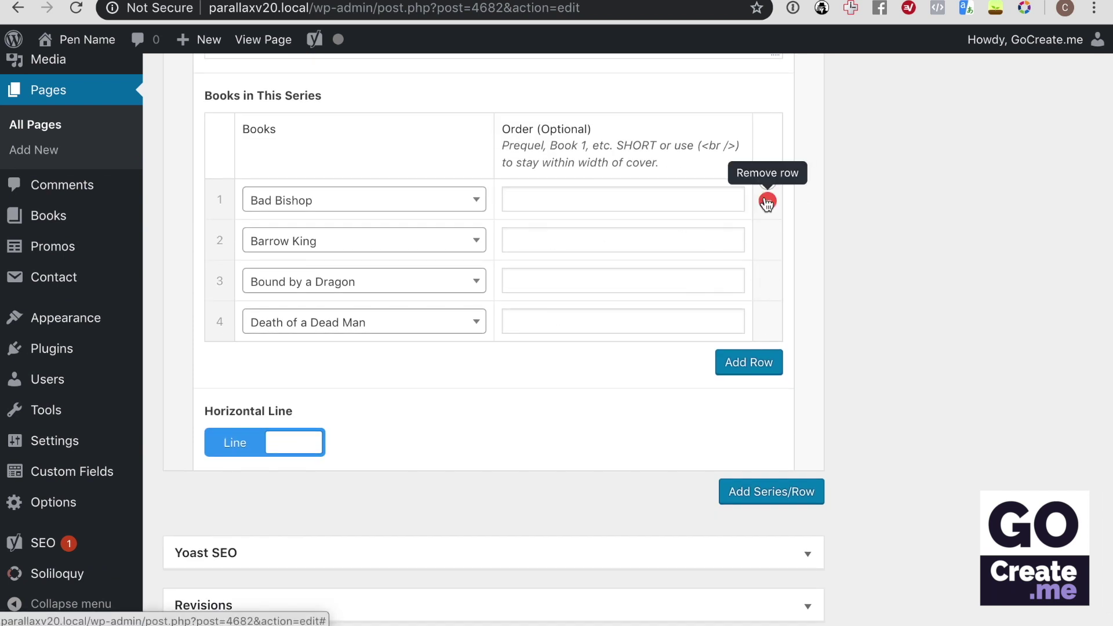
left_click(768, 203)
left_click(784, 172)
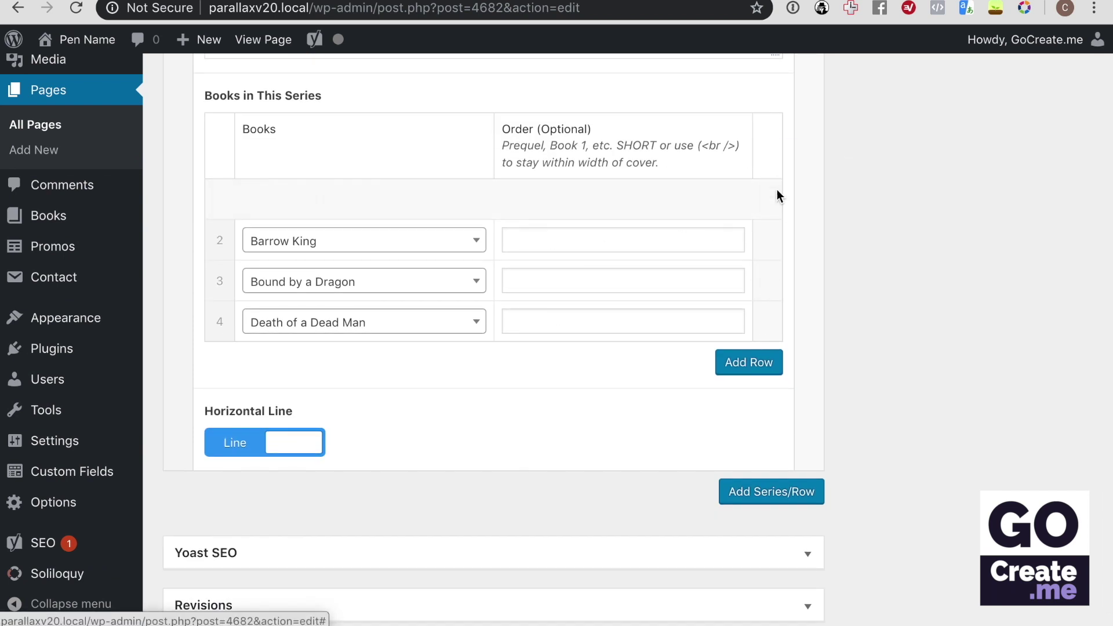
left_click(767, 238)
left_click(783, 210)
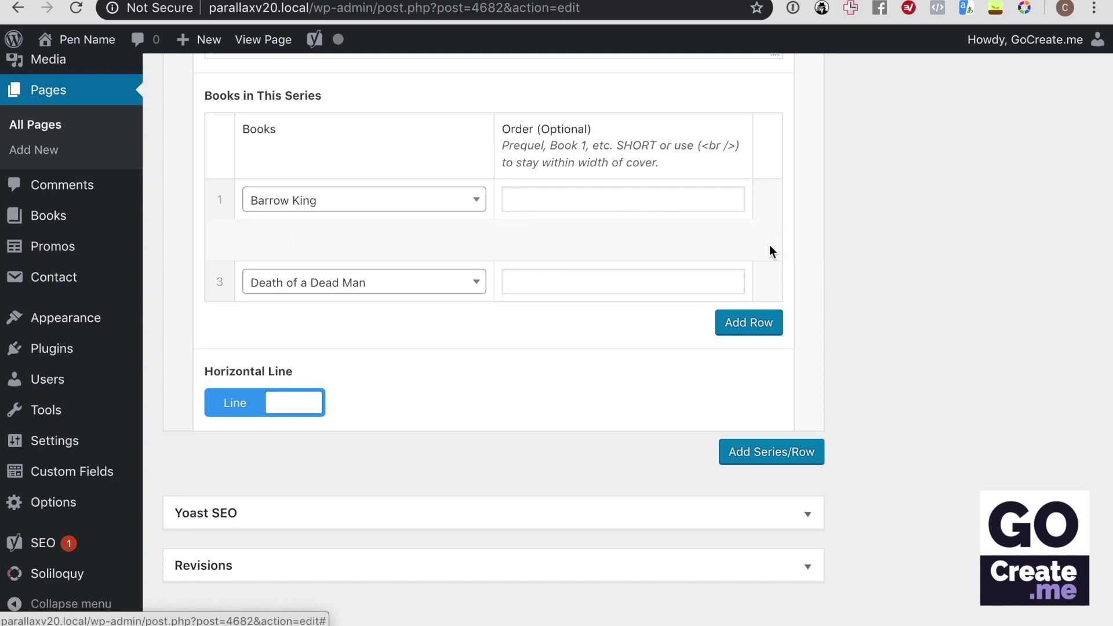
left_click(769, 251)
left_click(784, 228)
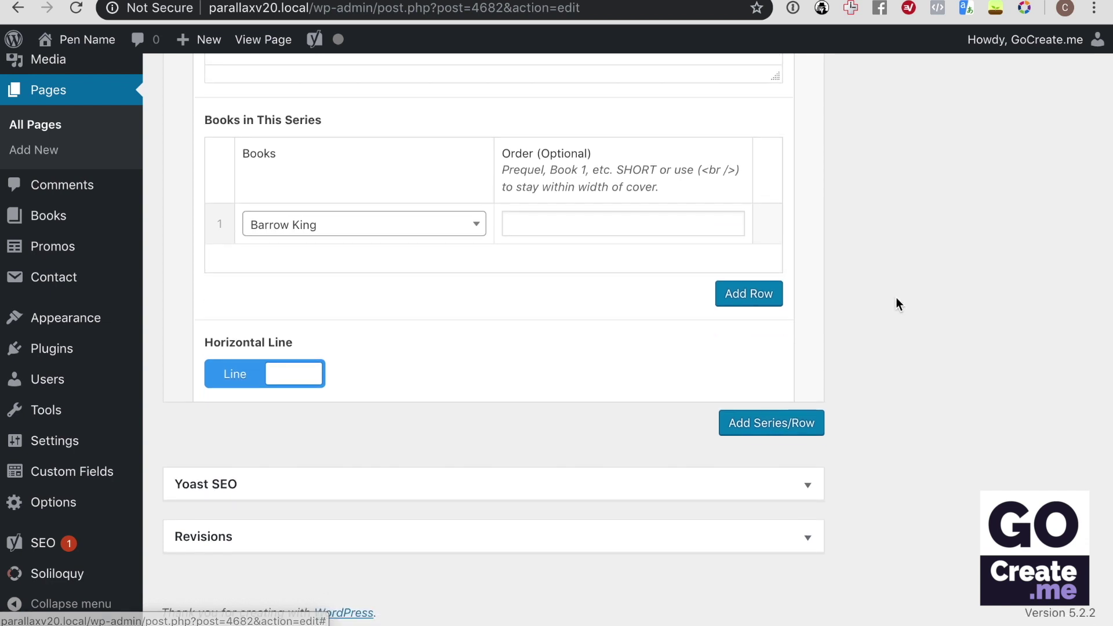
Set the last series' horizontal line to No Line and update the page
left_click(236, 379)
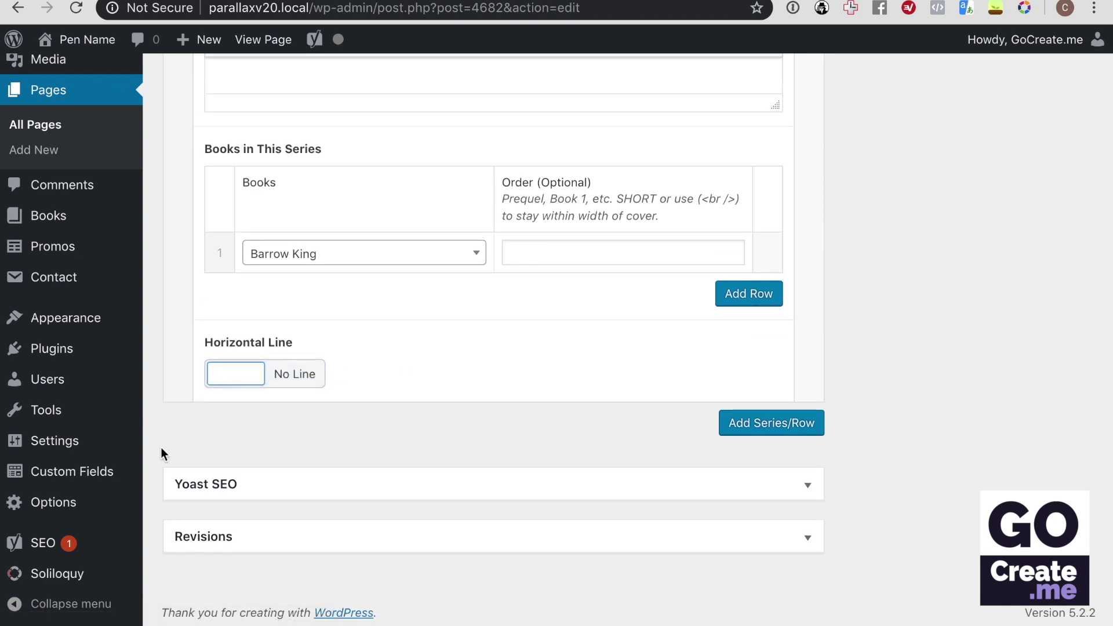
scroll(1075, 373, "up", 15)
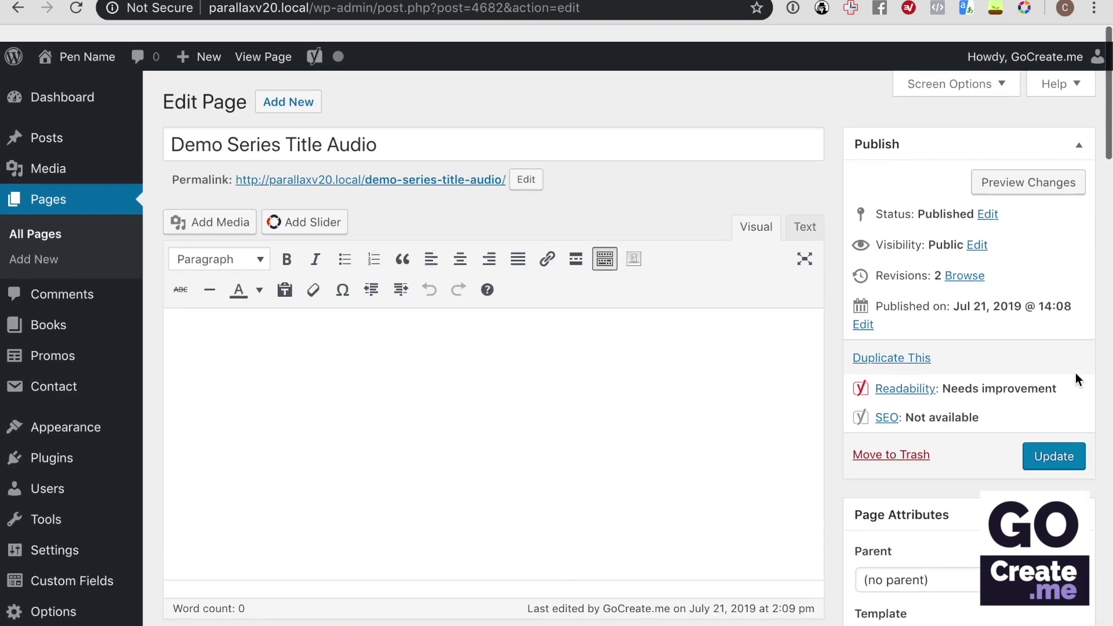
left_click(1066, 430)
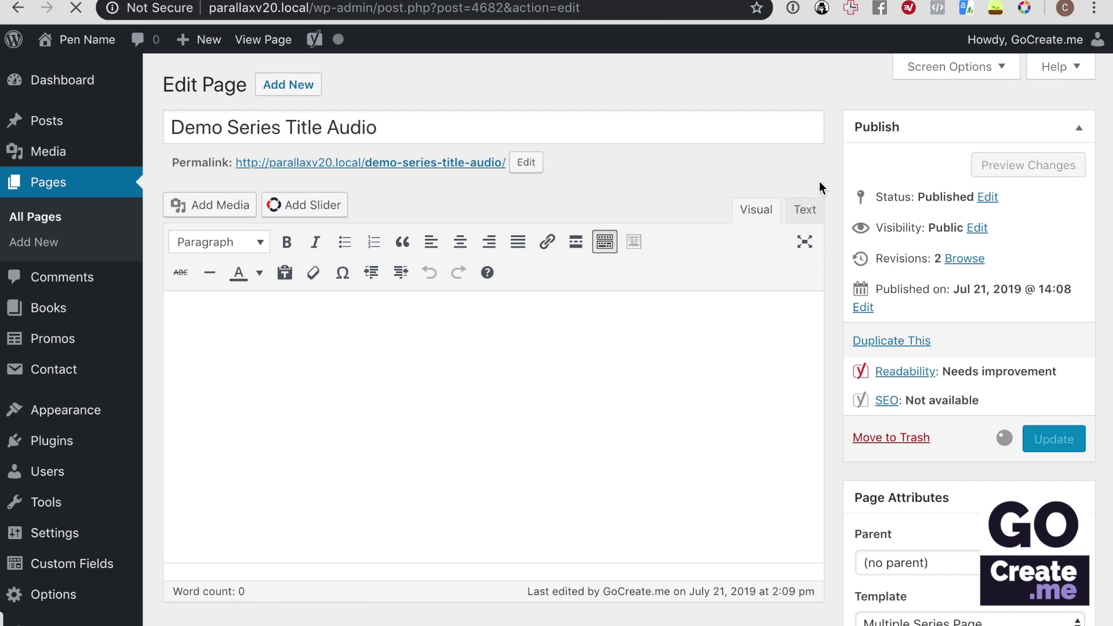
View the updated audio page on the live site and compare it with the regular Demo Series Title page
left_click(471, 216)
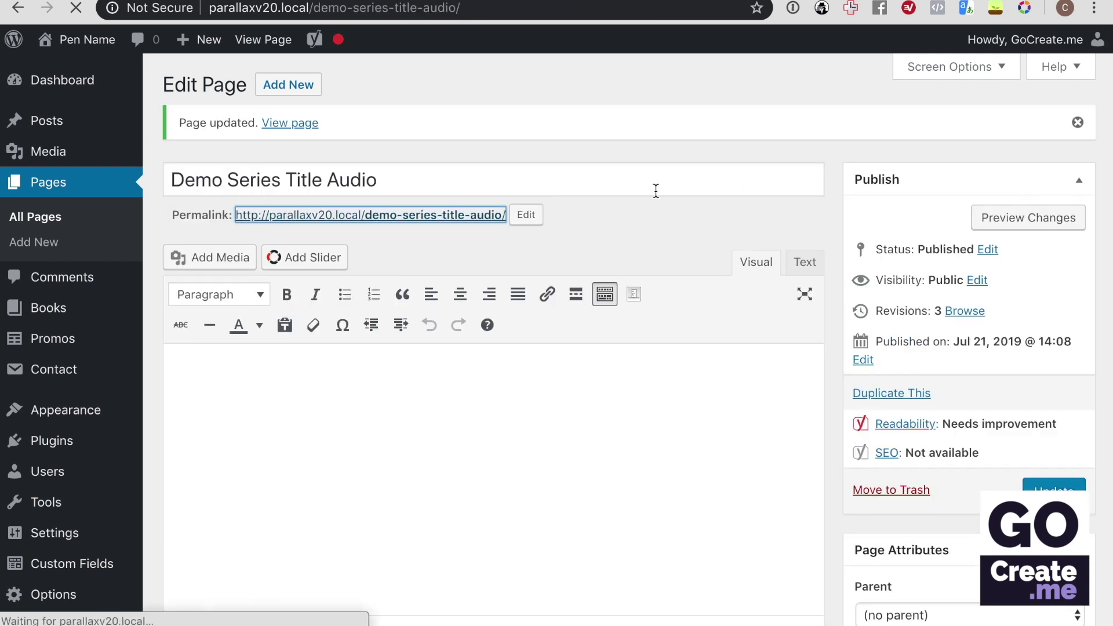
scroll(656, 191, "down", 1)
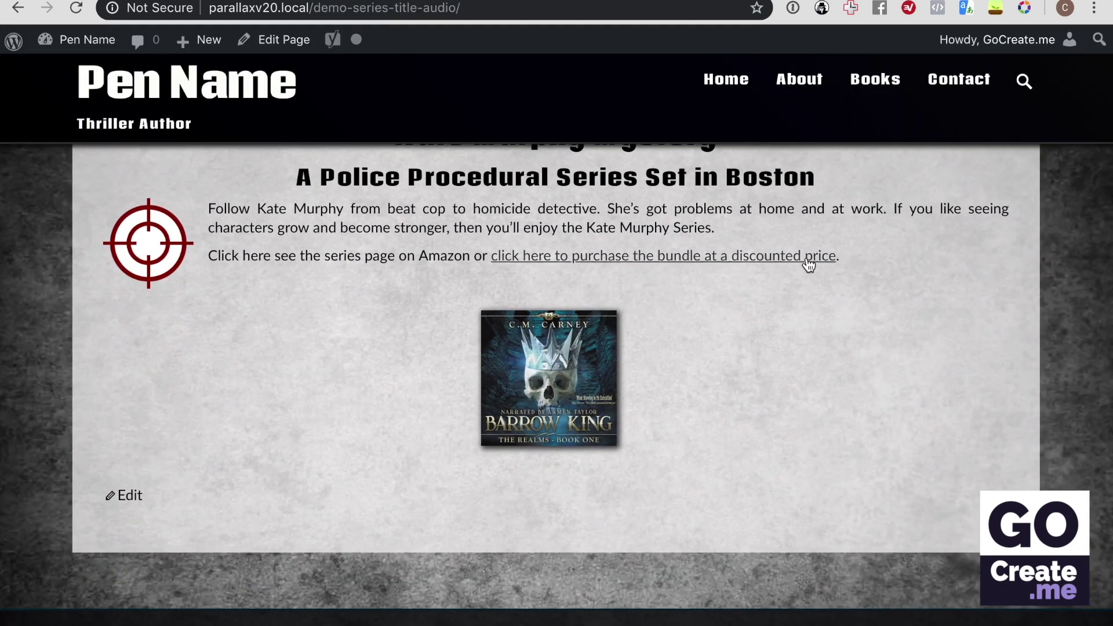
scroll(797, 262, "up", 2)
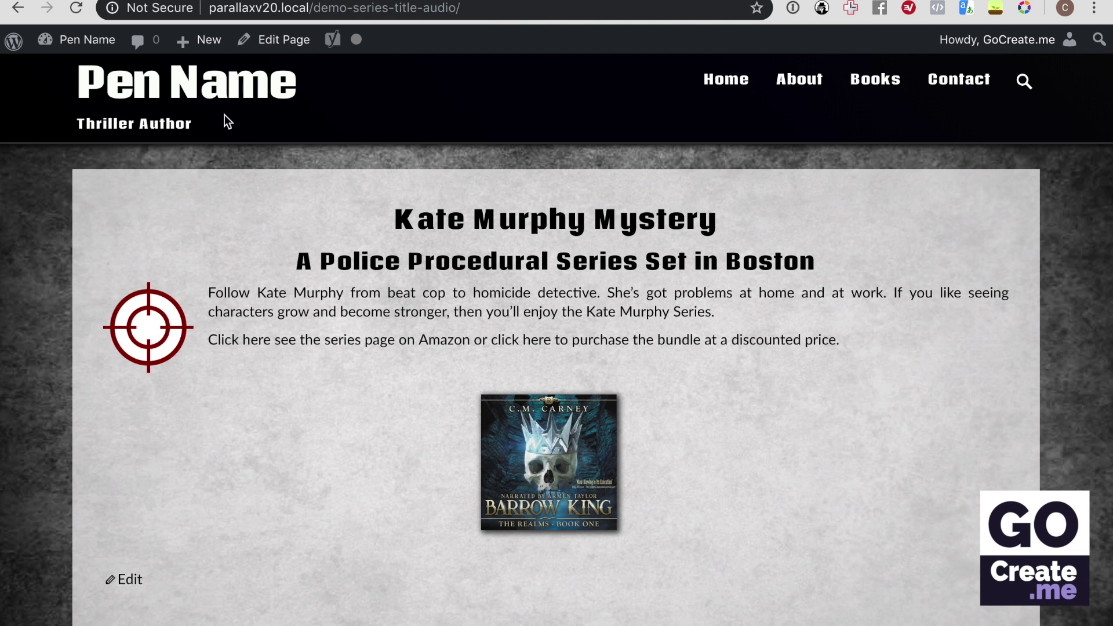
left_click(200, 0)
mouse_move(286, 53)
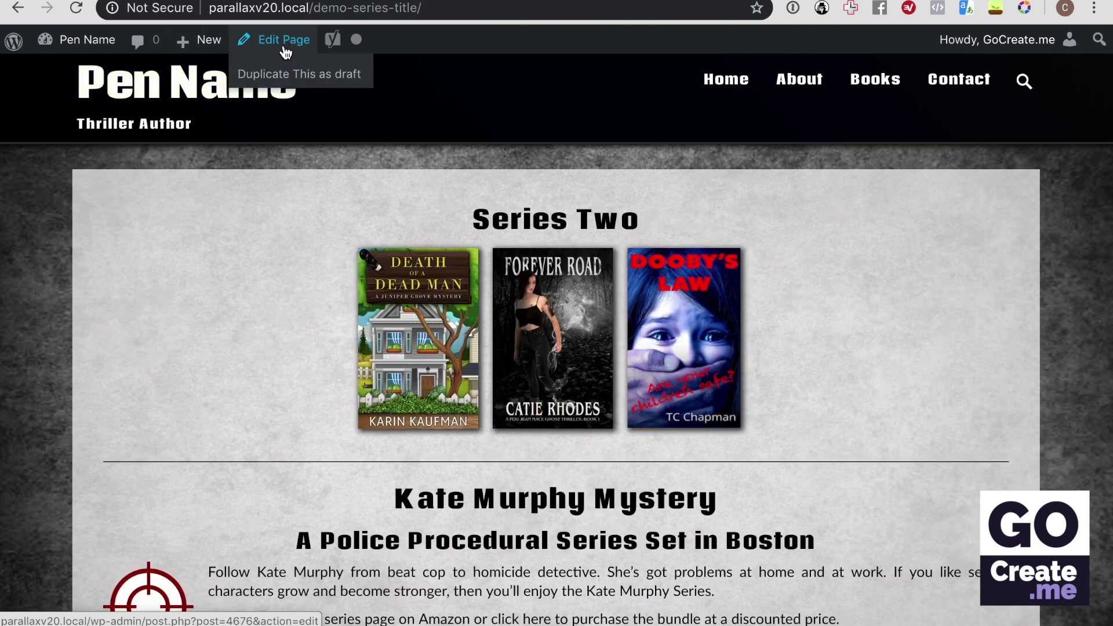
Add the Heading 2 "Intro text." and "This text will NOT be retrieved if you embed the series page." to Demo Series Title and update it
left_click(286, 53)
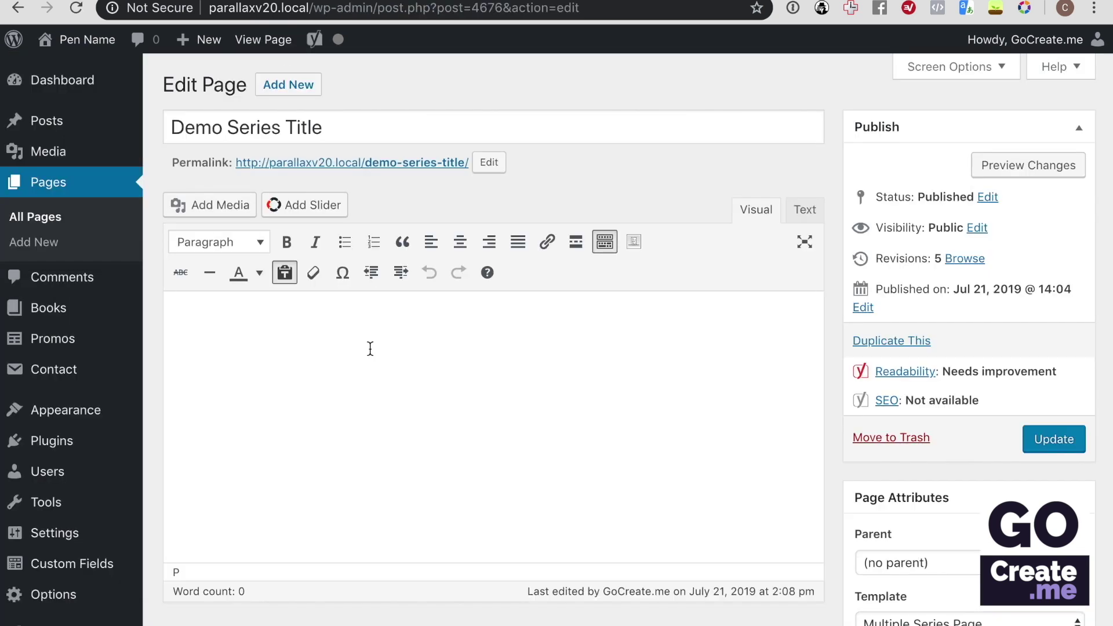
left_click(285, 272)
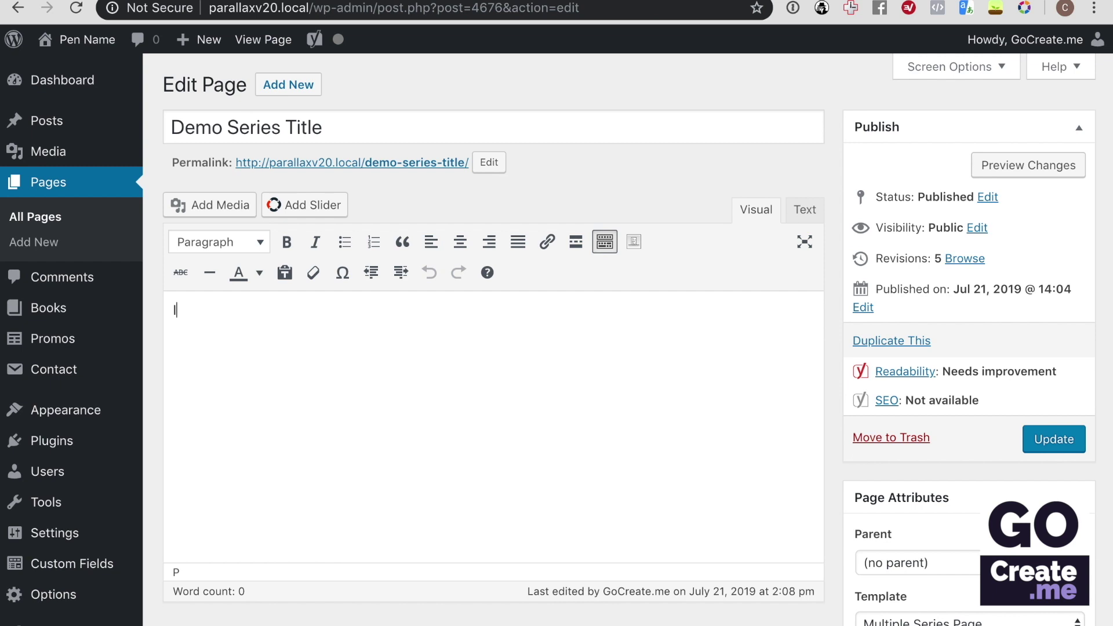
type("Intro text. This text will NOT be retrieved if you embed the series page.")
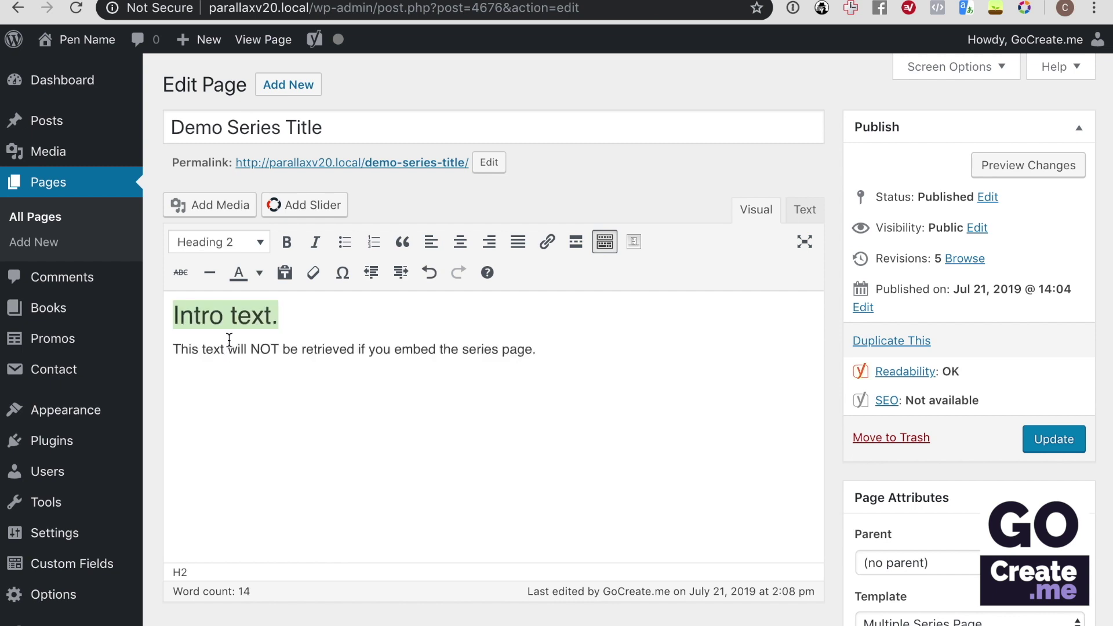
left_click(310, 315)
left_click_drag(566, 350, 225, 315)
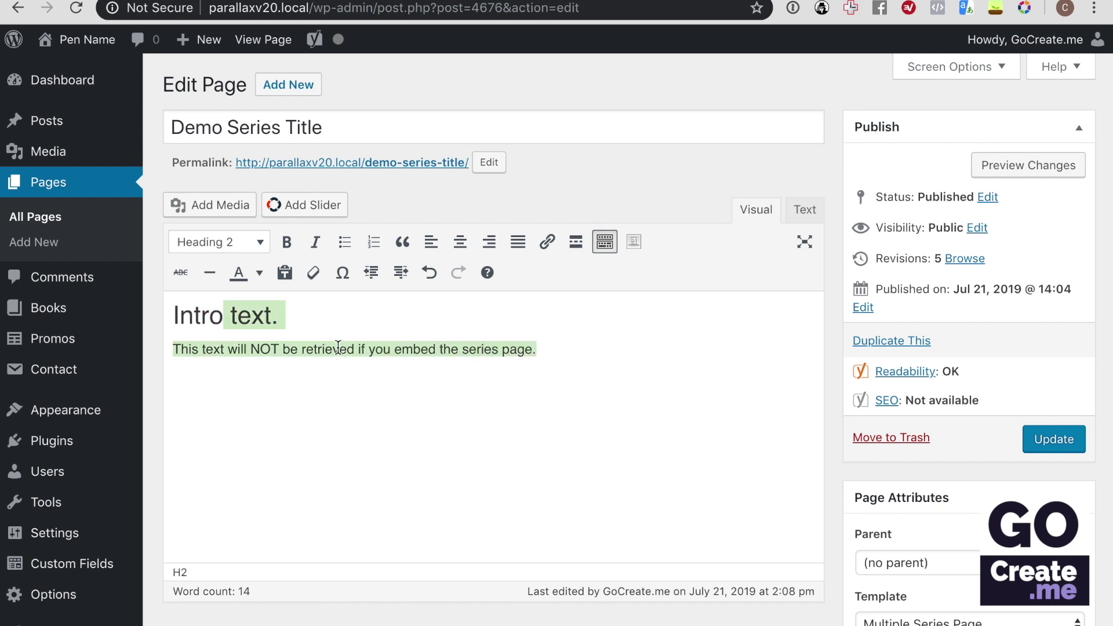
left_click(510, 403)
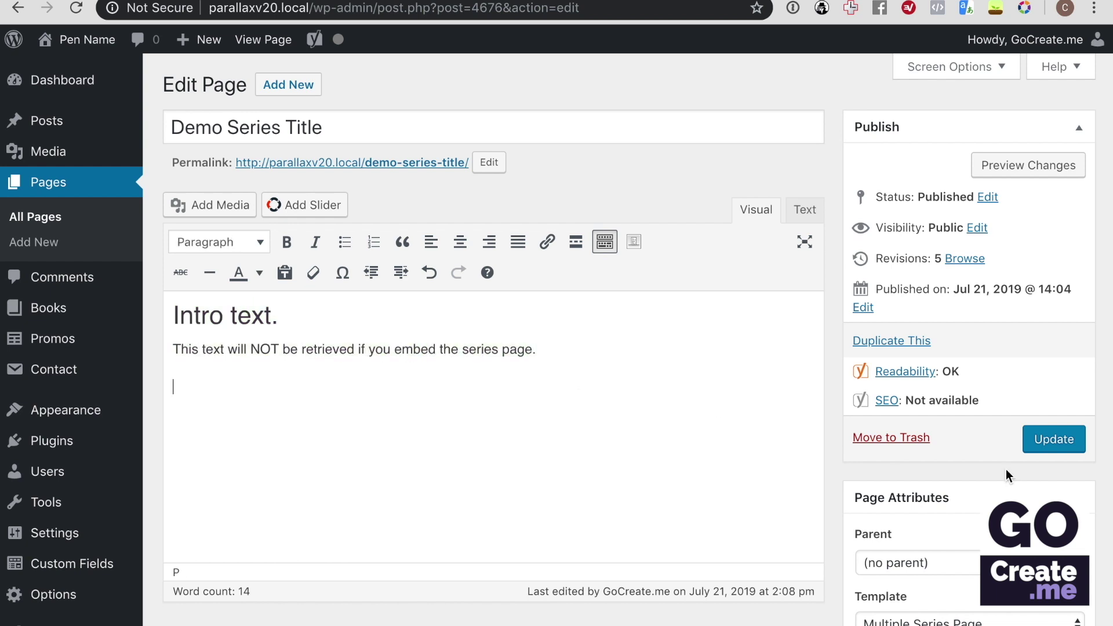
left_click(1046, 444)
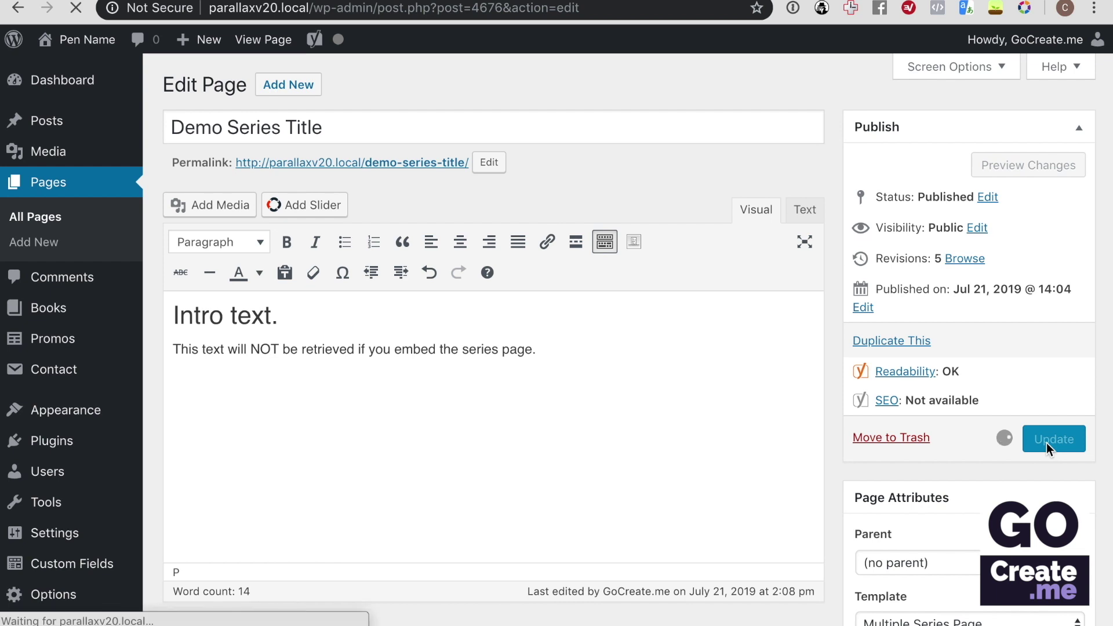
View the updated Demo Series Title page on the live site and review its intro text and series sections
left_click(406, 214)
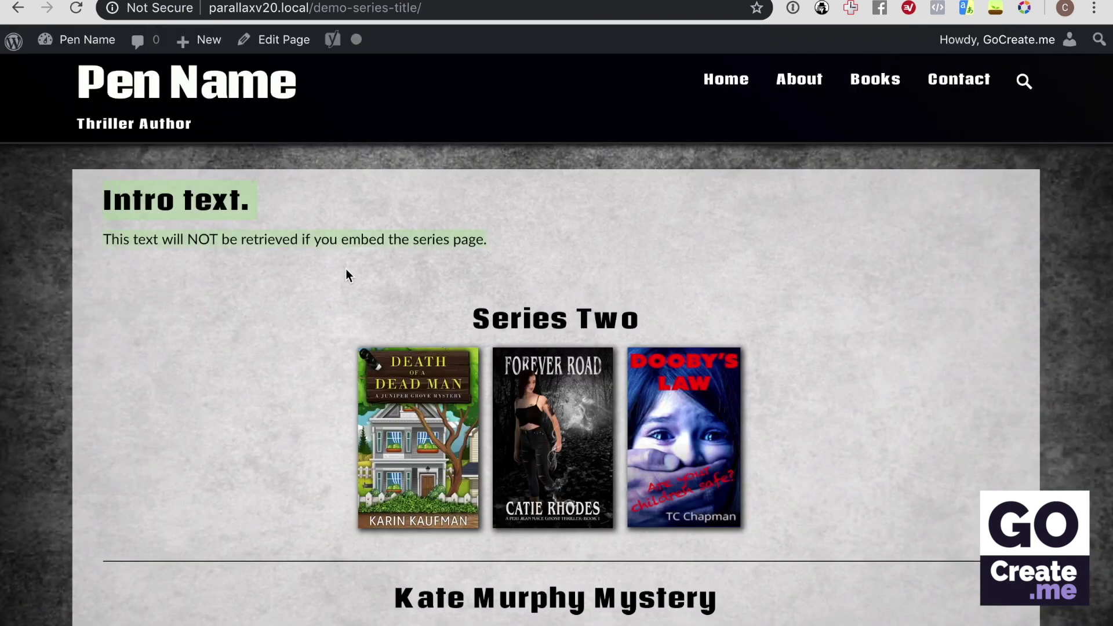
scroll(463, 282, "down", 1)
scroll(551, 235, "down", 5)
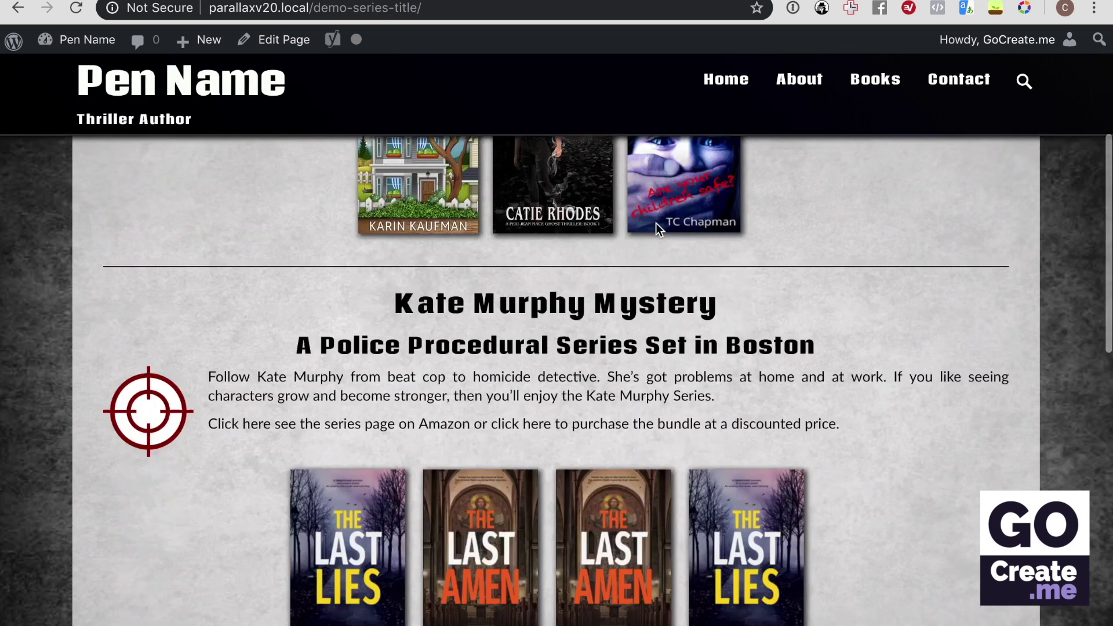
scroll(569, 232, "down", 6)
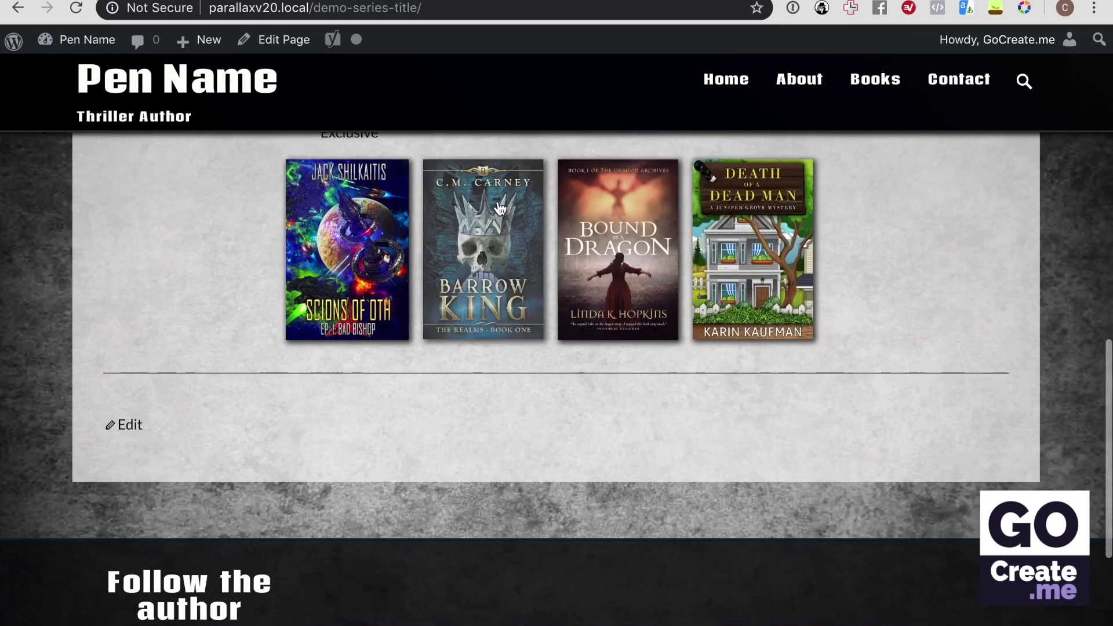
scroll(498, 207, "up", 10)
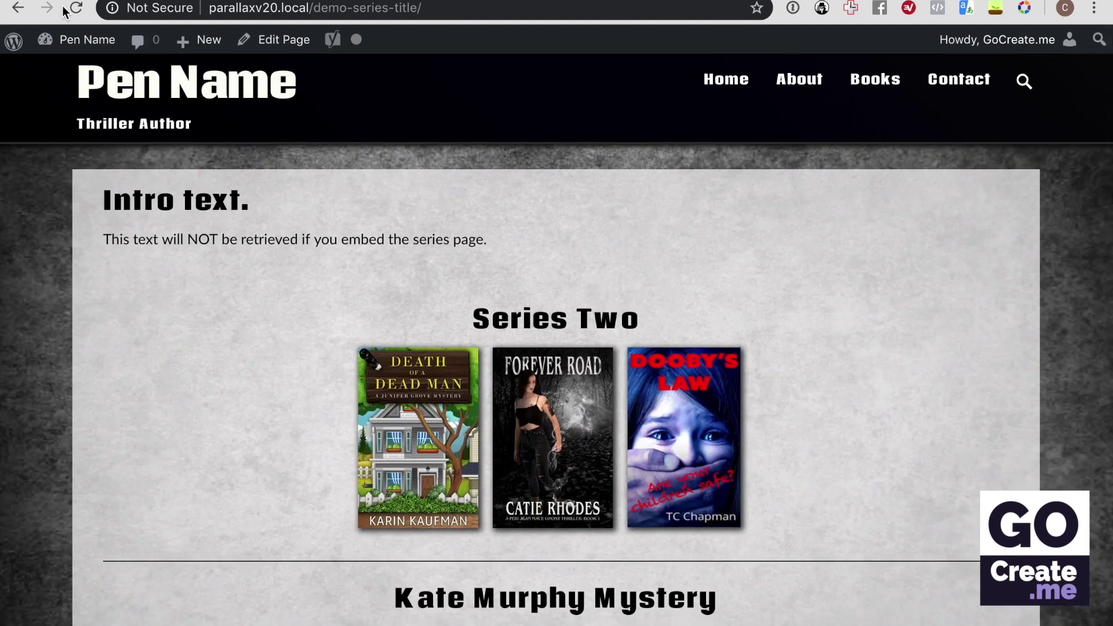
Create a new blog post titled "Demo post"
mouse_move(65, 46)
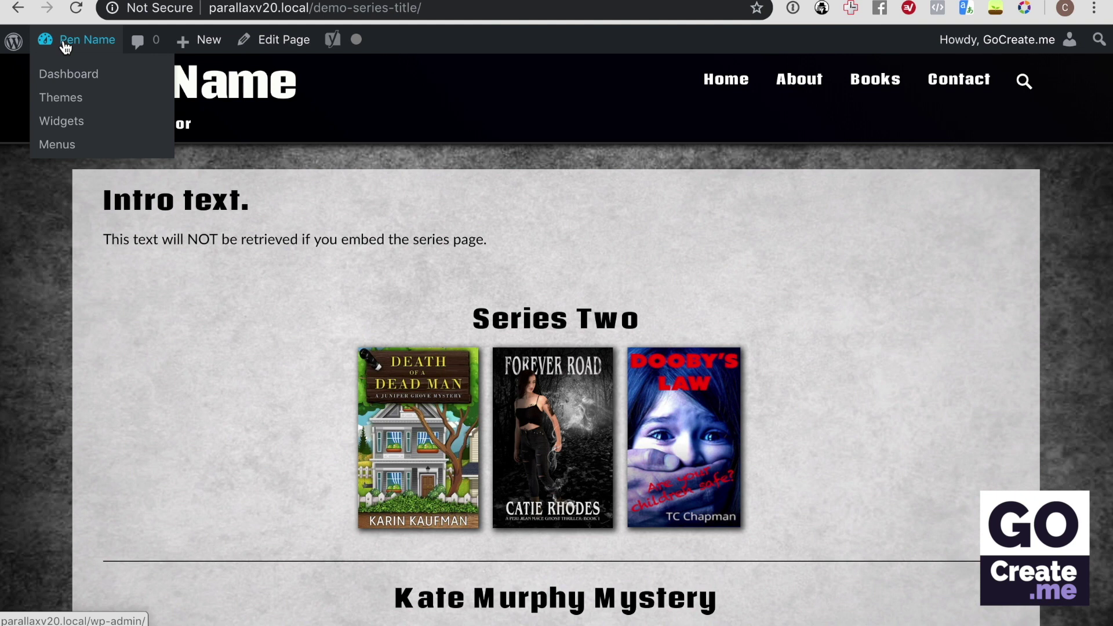
left_click(65, 47)
left_click(54, 196)
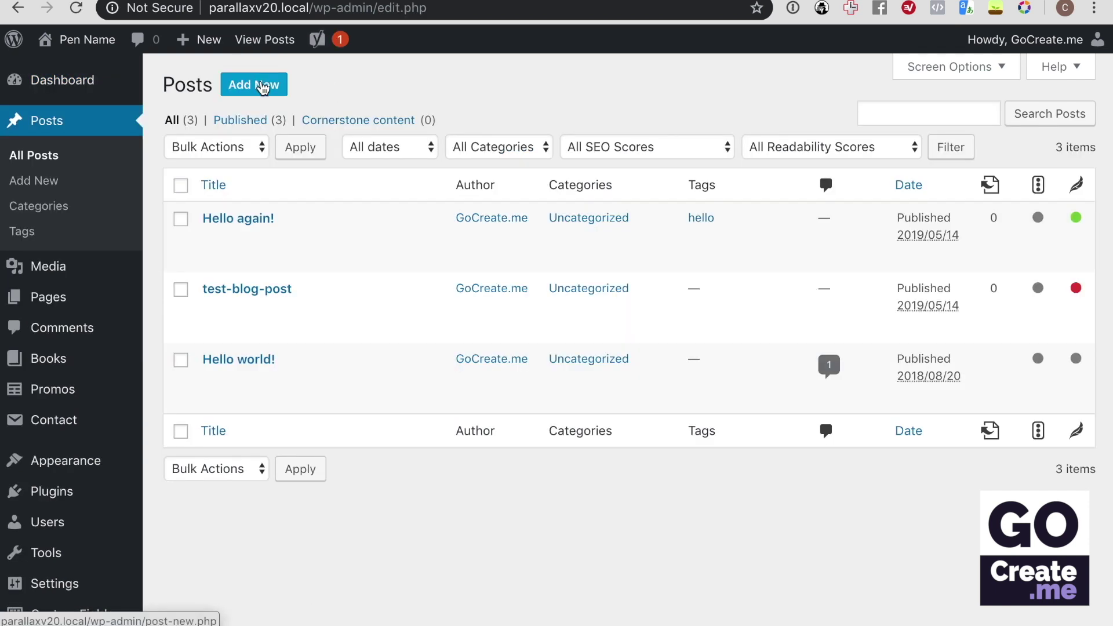
left_click(262, 87)
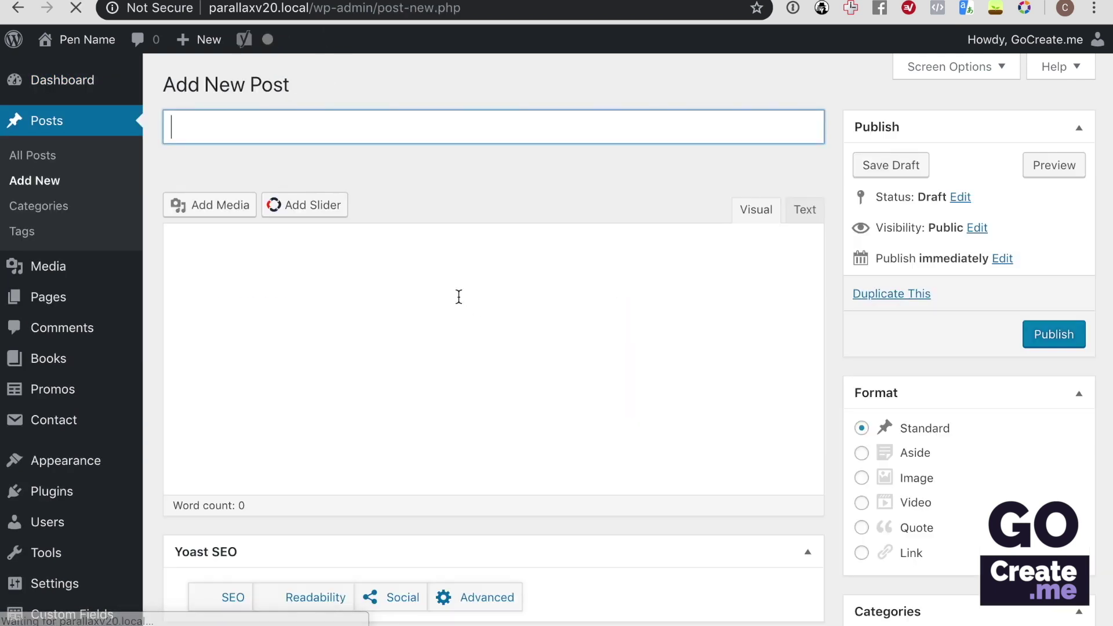
type("Demo post")
Write "This is my blog post." and "This is more of my blog post." in the post body, separated by an empty paragraph
left_click(378, 402)
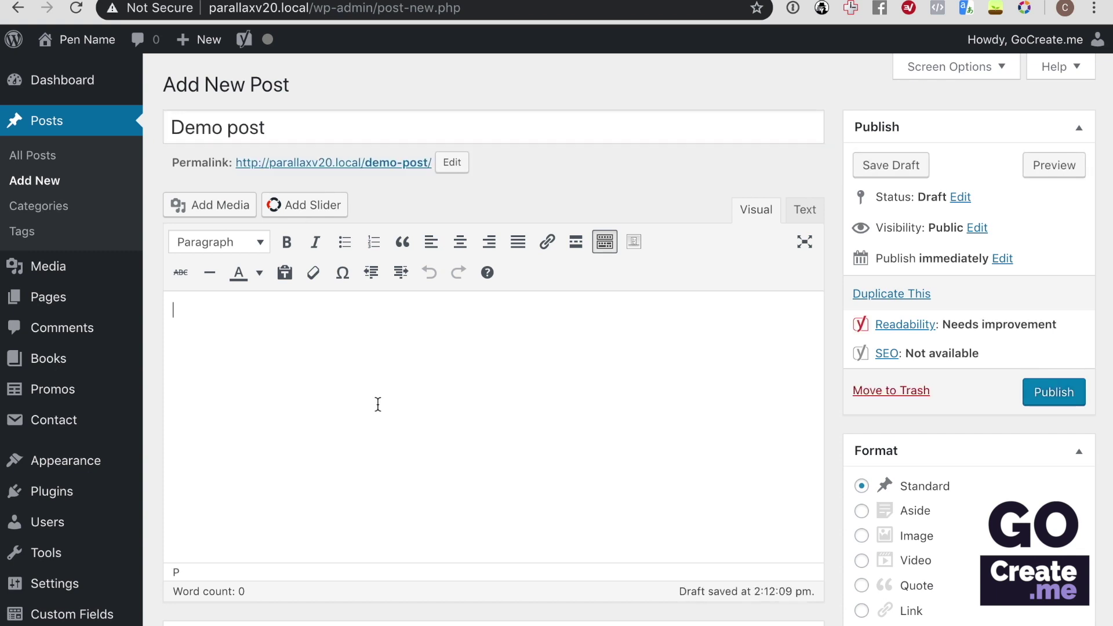
type("This is my blog post.")
key("Return")
key("Return")
type("This is more of my blog post.")
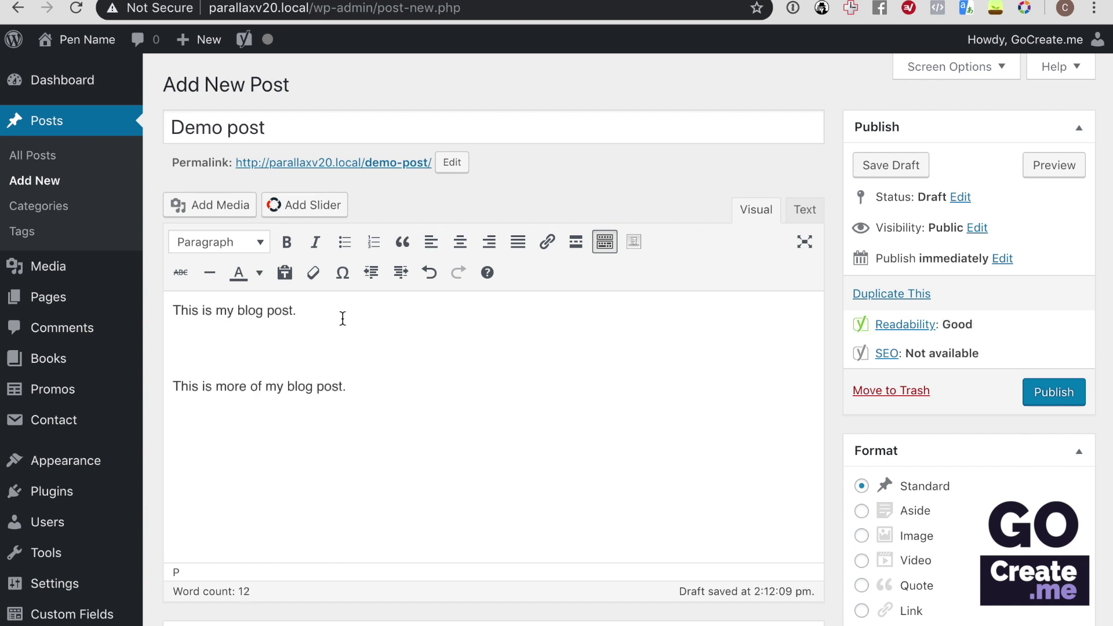
Insert the image mock-about-600.png from the media library at the start of the post body, with Right alignment and Medium size
left_click(174, 307)
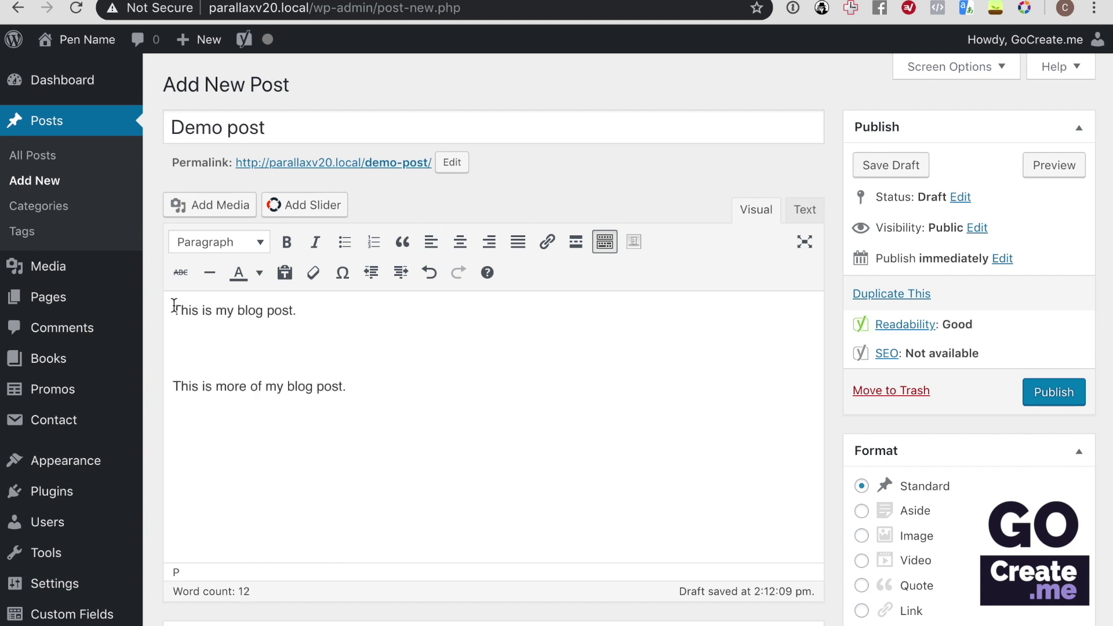
left_click(210, 206)
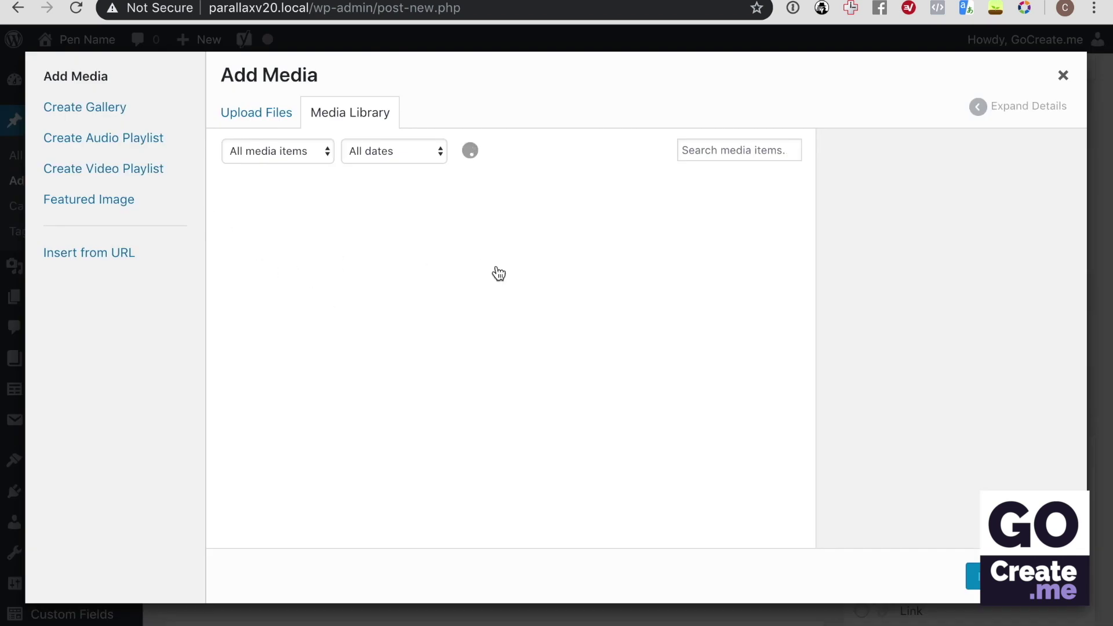
left_click(307, 258)
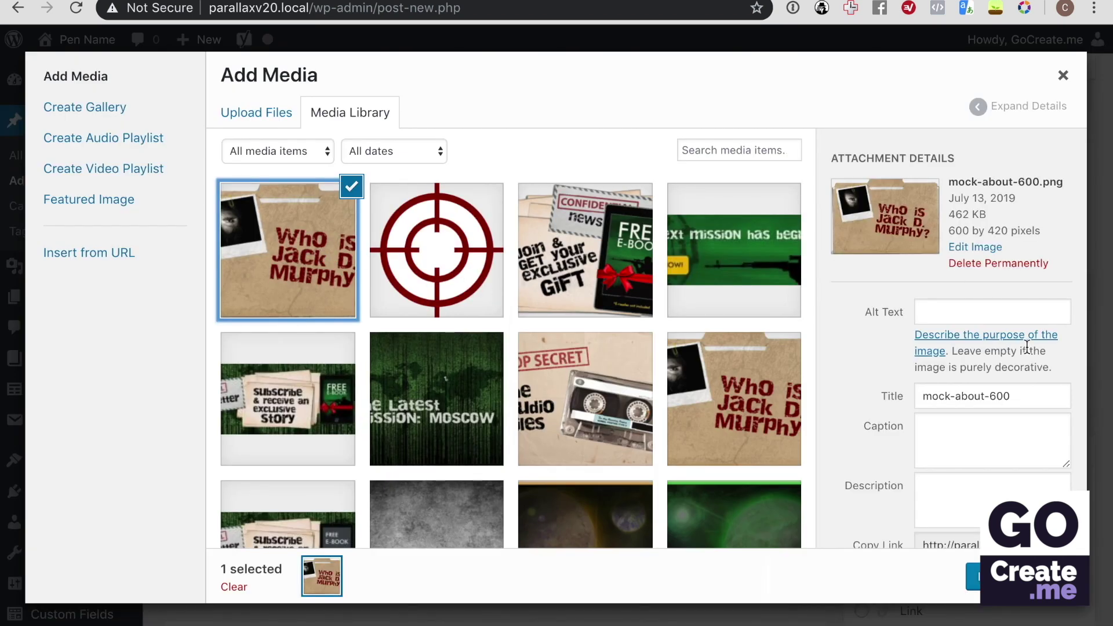
scroll(1027, 347, "down", 4)
left_click(949, 429)
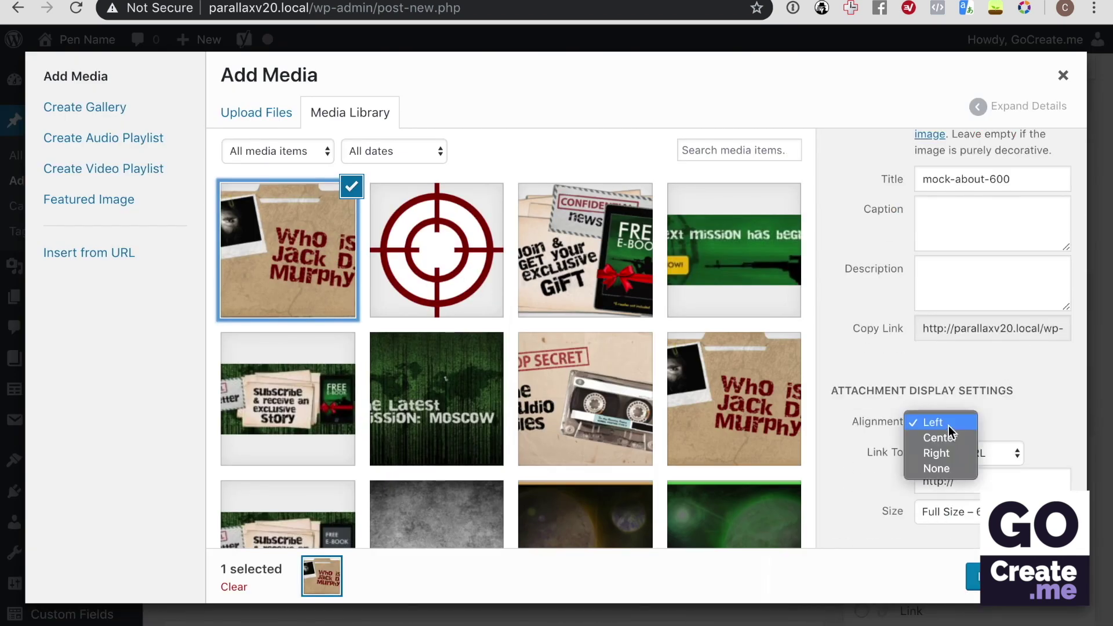
left_click(948, 453)
left_click(955, 520)
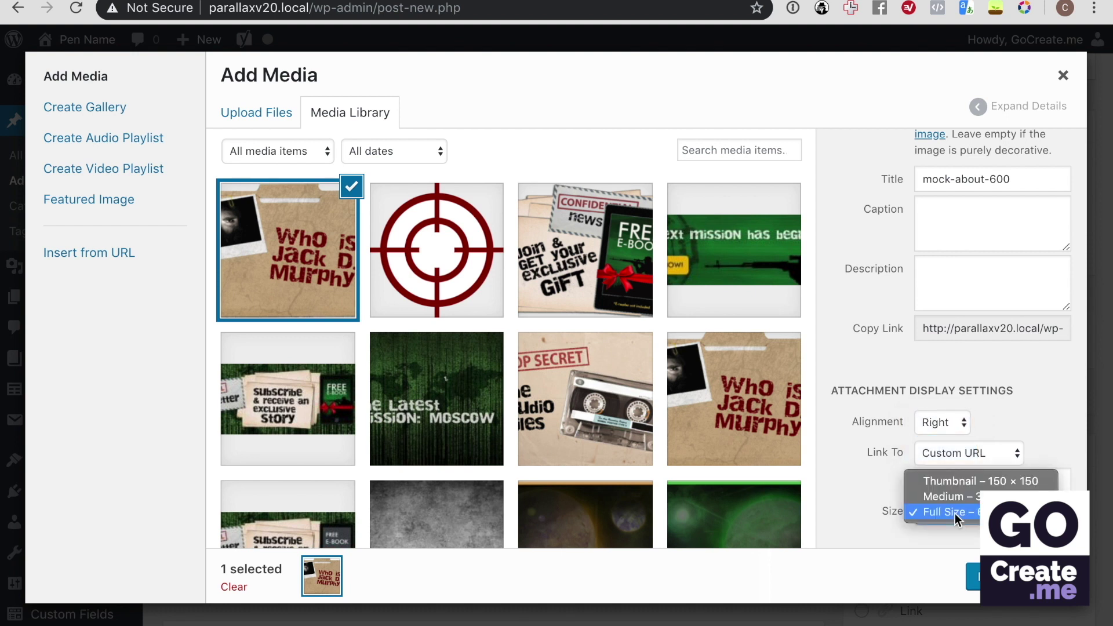
left_click(945, 496)
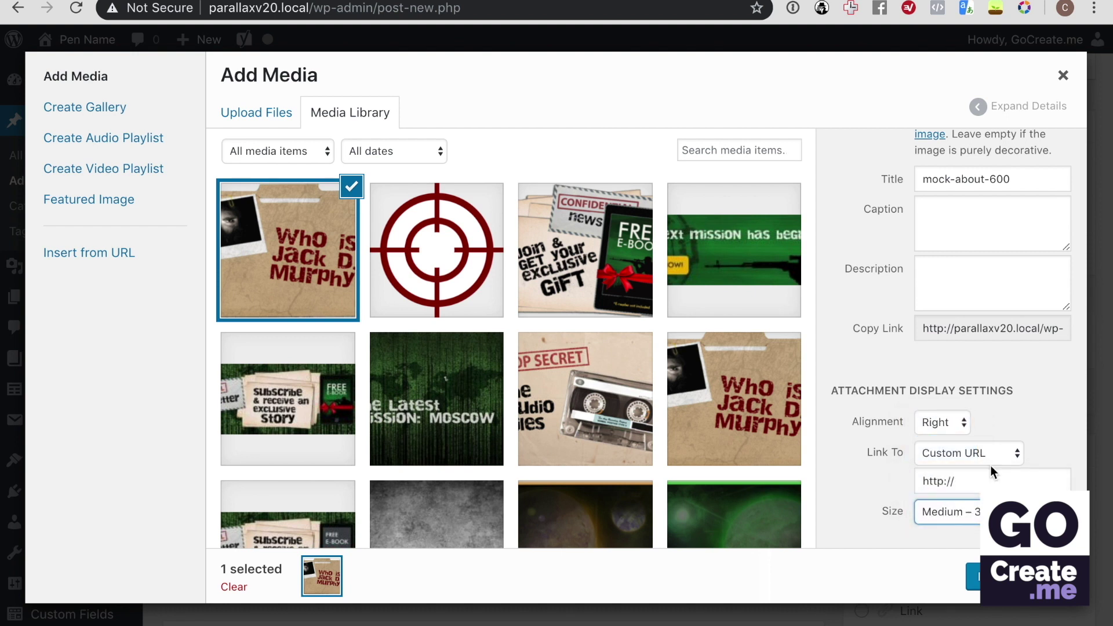
left_click(974, 577)
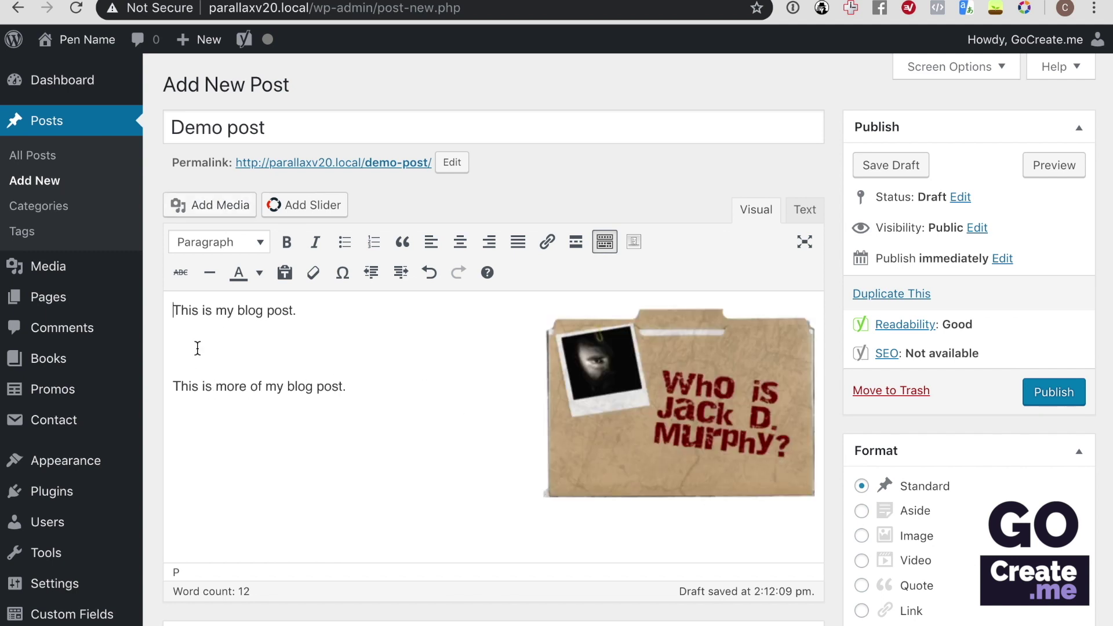
Copy the line "This is my blog post." and paste it six more times below the first one
left_click_drag(296, 311, 164, 311)
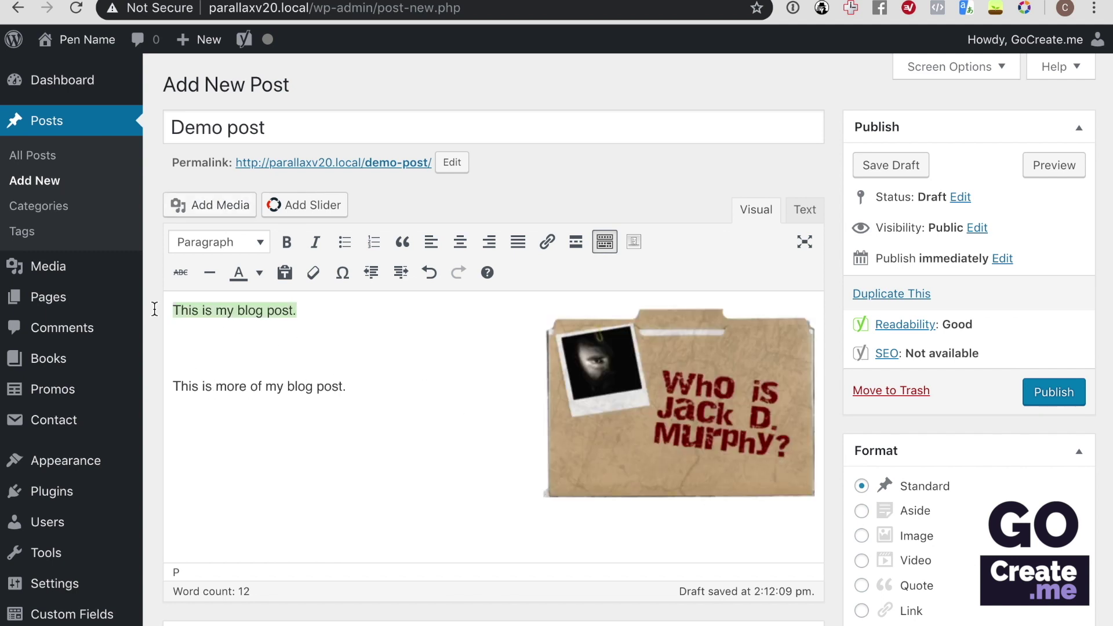
key("ctrl+c")
left_click(191, 336)
key("ctrl+v")
key("ctrl+v")
key("ctrl+v")
key("ctrl+v")
key("ctrl+v")
key("ctrl+v")
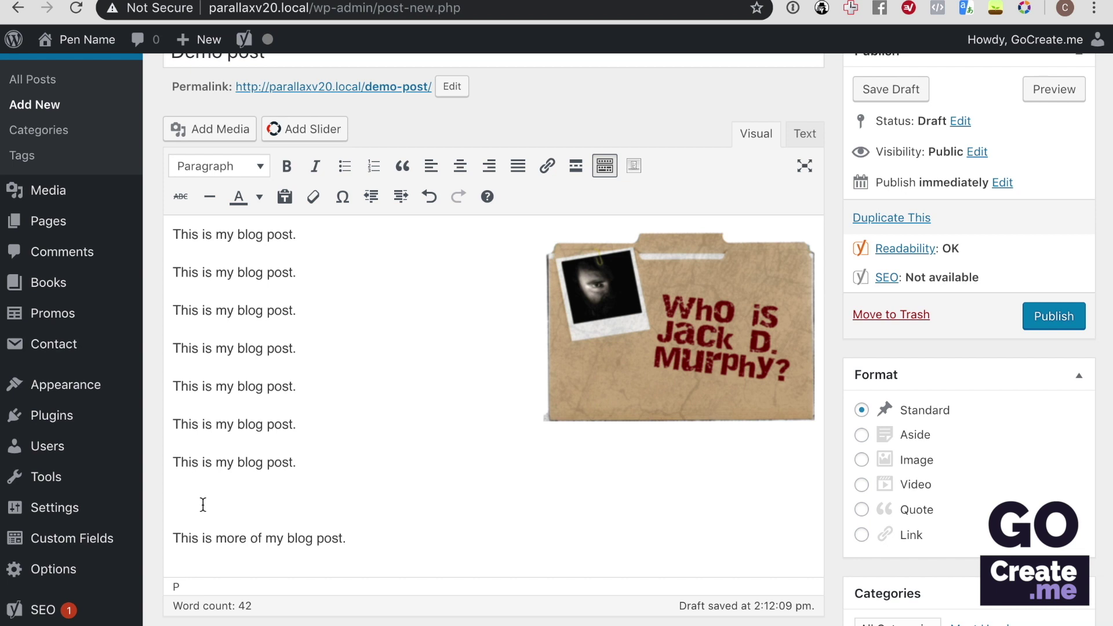
Below the repeated lines, add the Heading 2 "Don't know if you've read all the books in this series?" and the paragraph "Here's the complete list:"
left_click(314, 460)
key("Return")
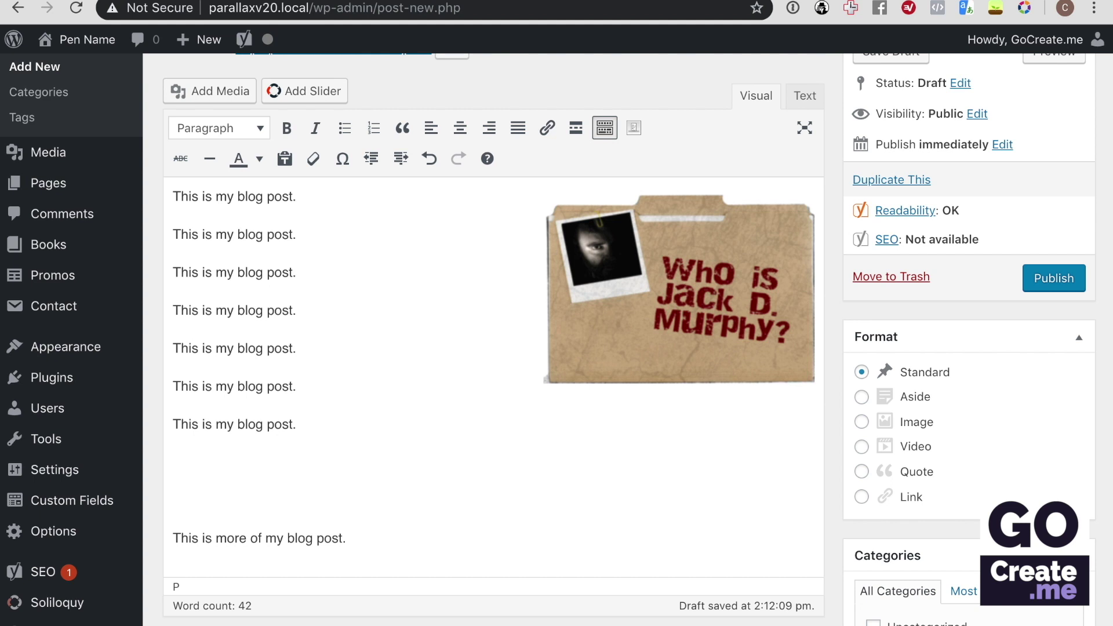
type("Don")
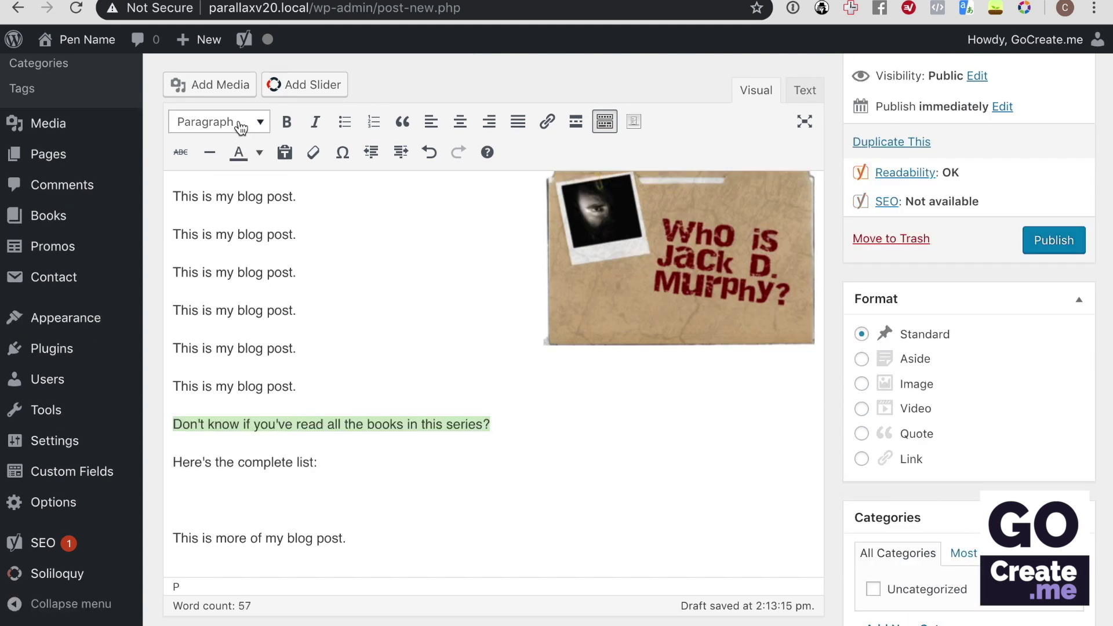
left_click(240, 130)
left_click(272, 228)
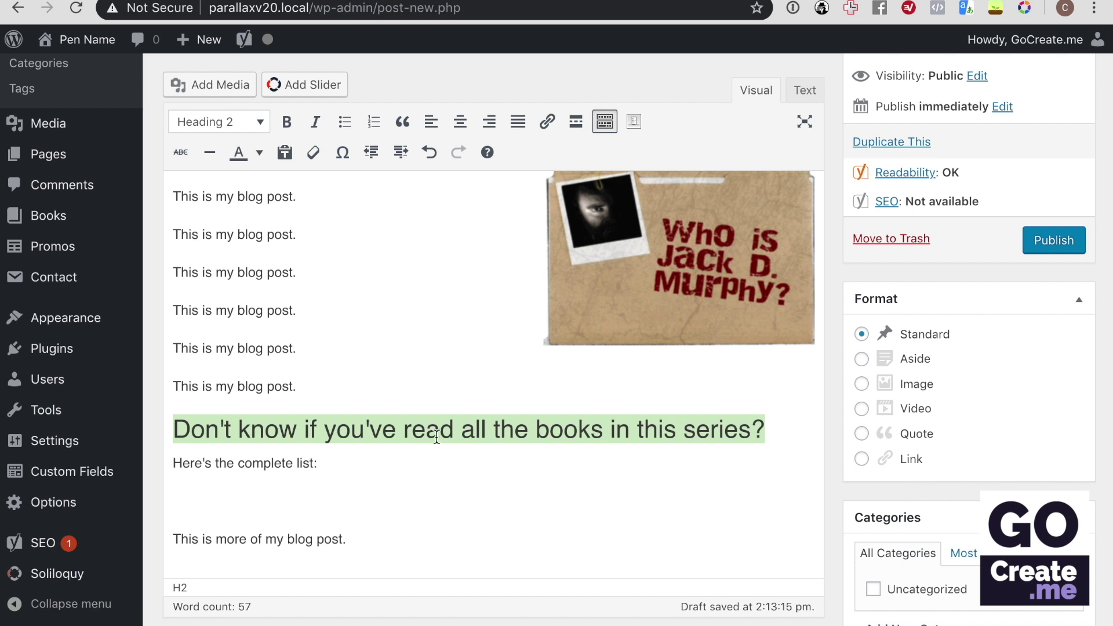
Embed the Demo Series Title page below "Here's the complete list:" using the custom template EMBED MULT SERIES ONLY - NOT REAL PAGE
left_click(316, 462)
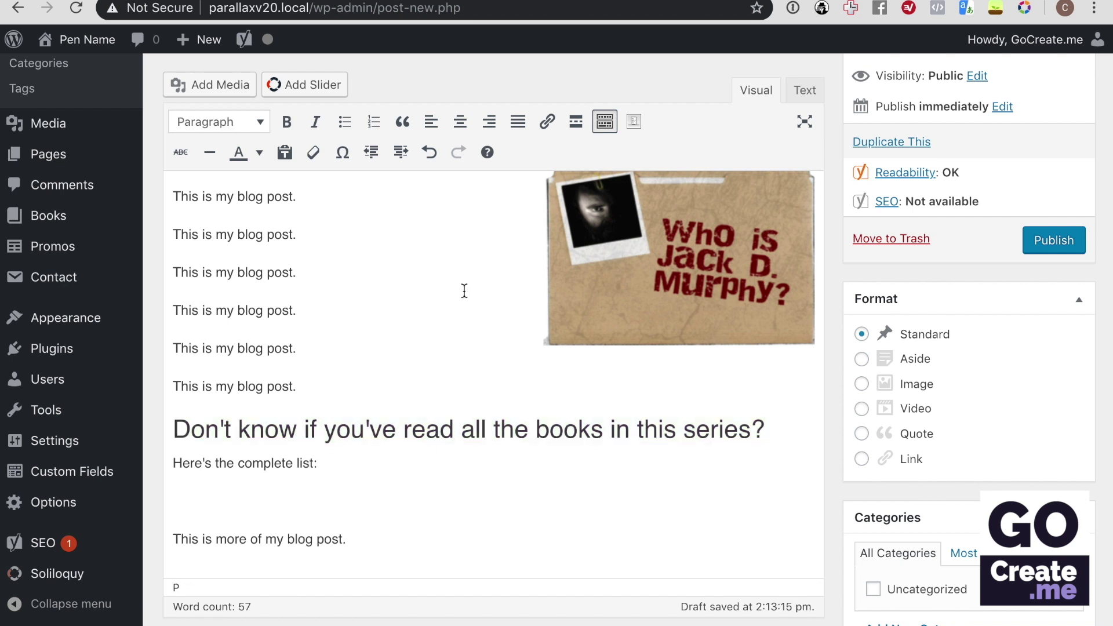
left_click(640, 127)
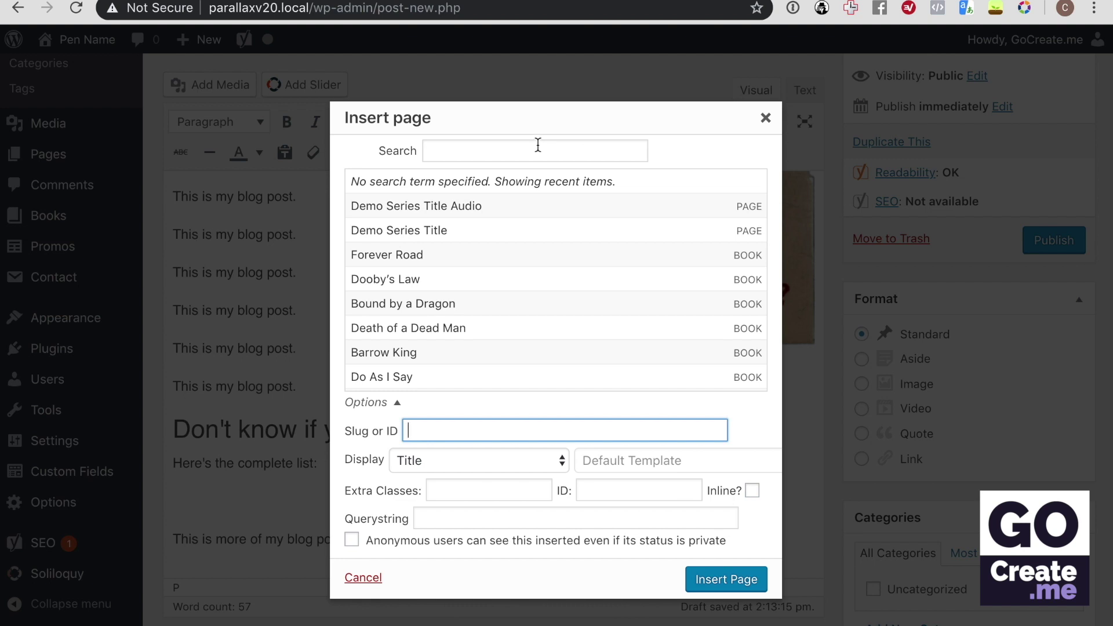
left_click(464, 232)
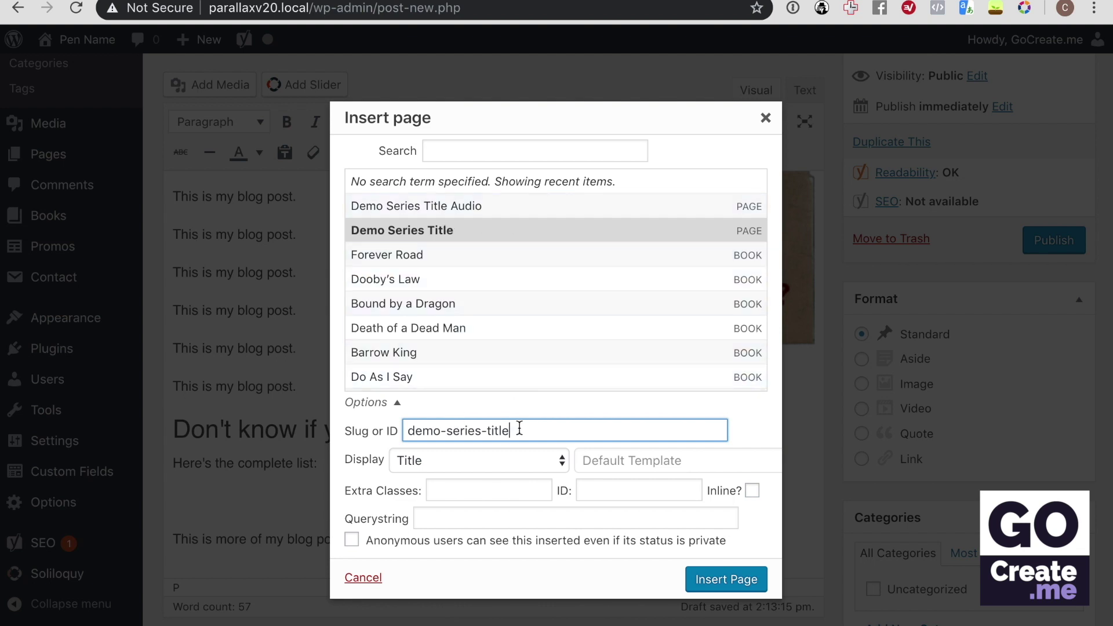
left_click_drag(518, 430, 398, 434)
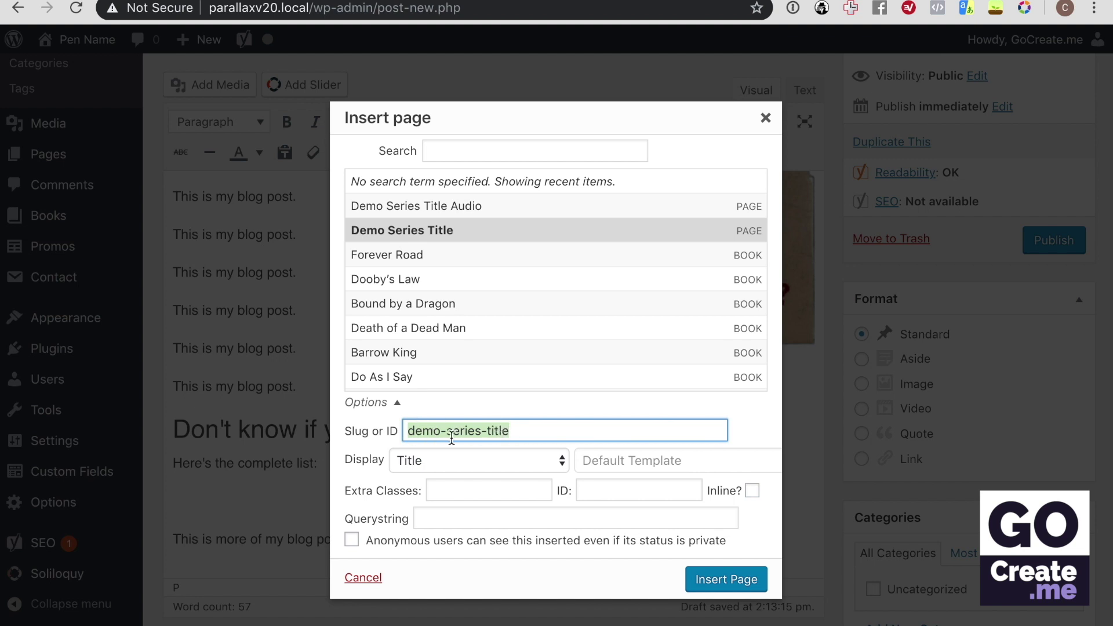
left_click(436, 464)
left_click(451, 580)
left_click(617, 461)
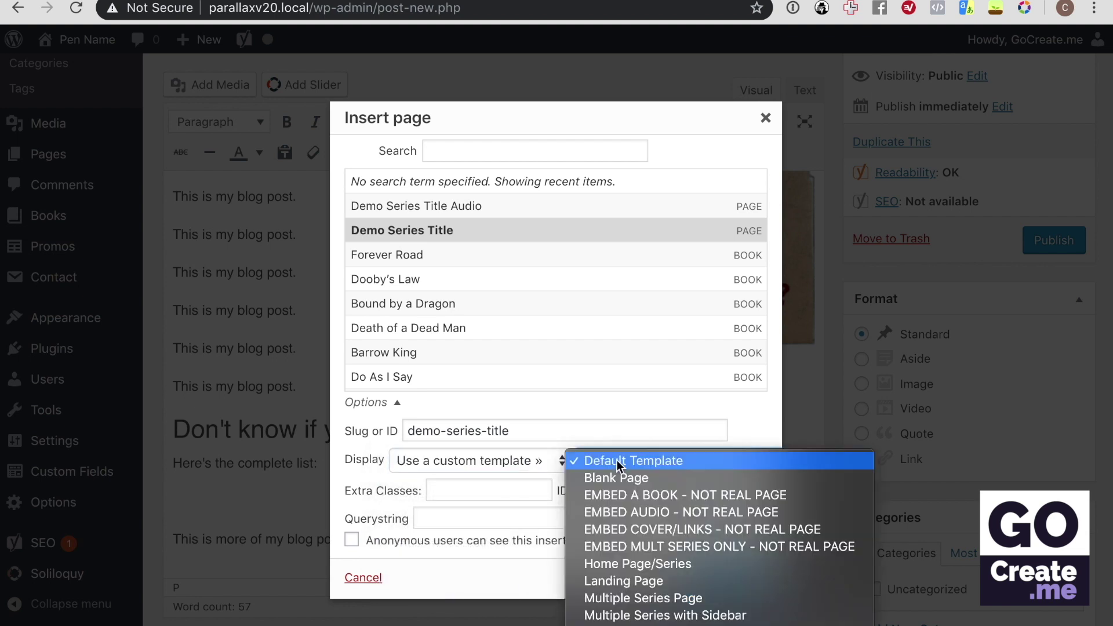
left_click(621, 548)
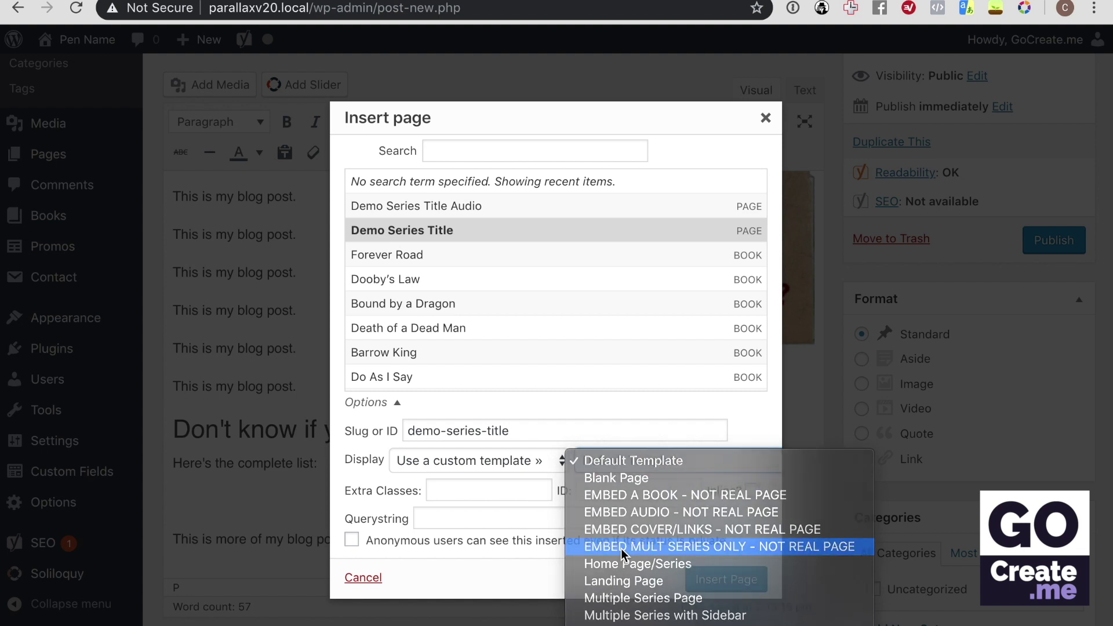
left_click(722, 579)
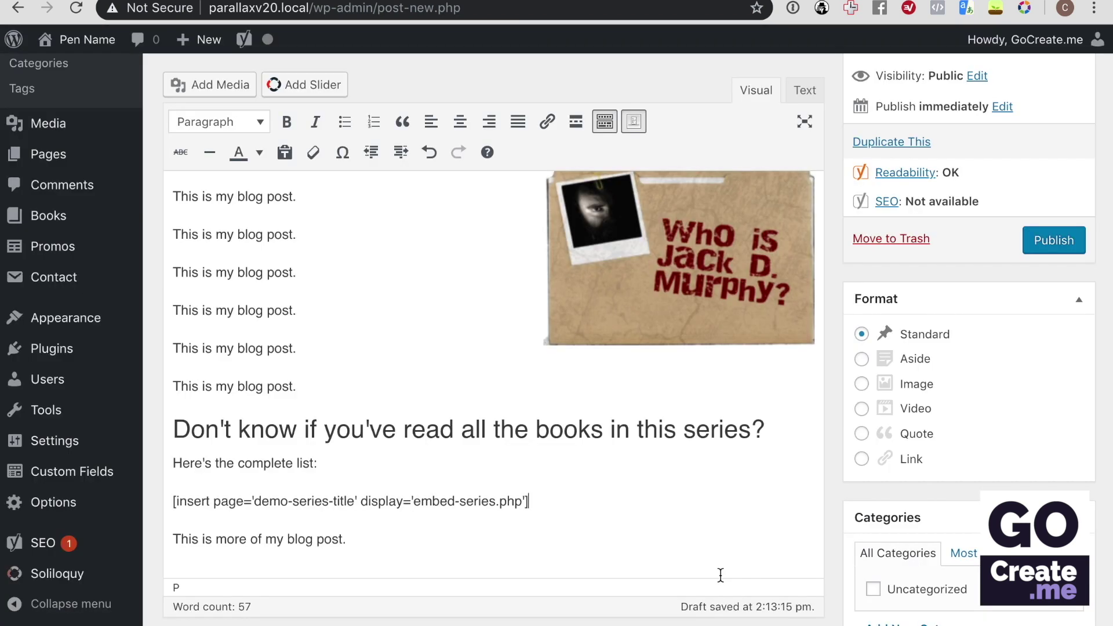
triple_click(552, 501)
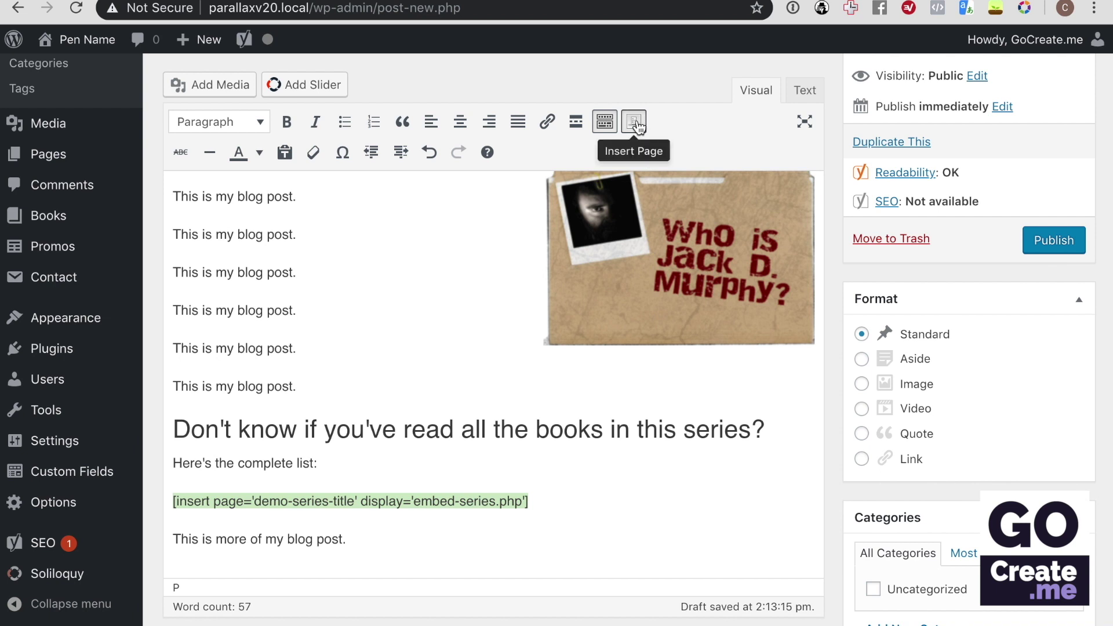
Examine the embed shortcode below "Here's the complete list:", highlighting the whole line and then its page value
left_click(537, 497)
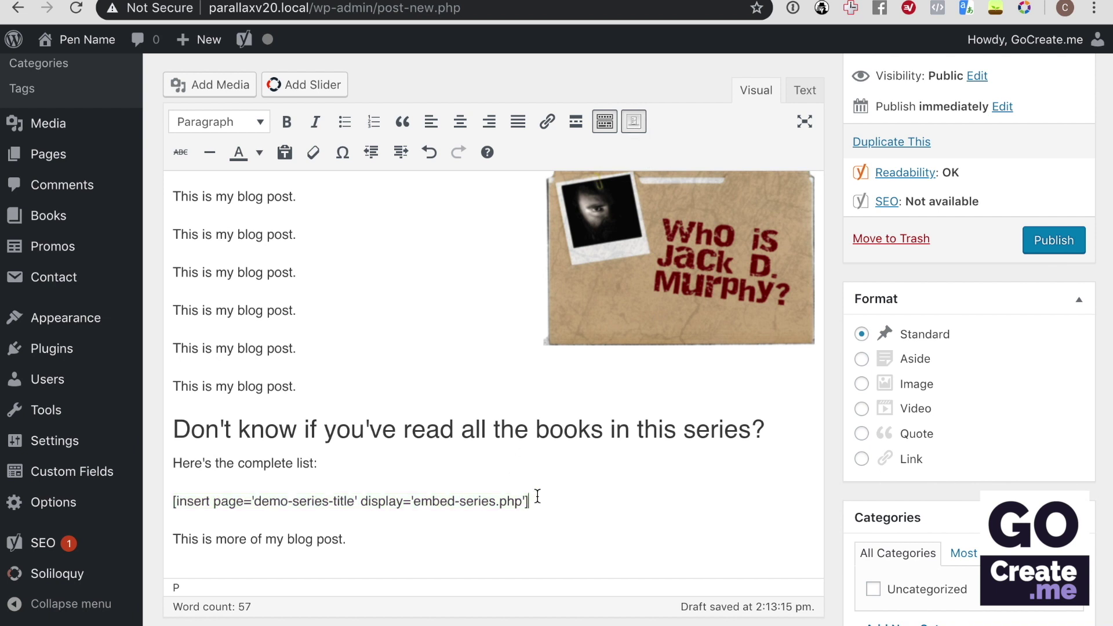
left_click_drag(544, 497, 159, 492)
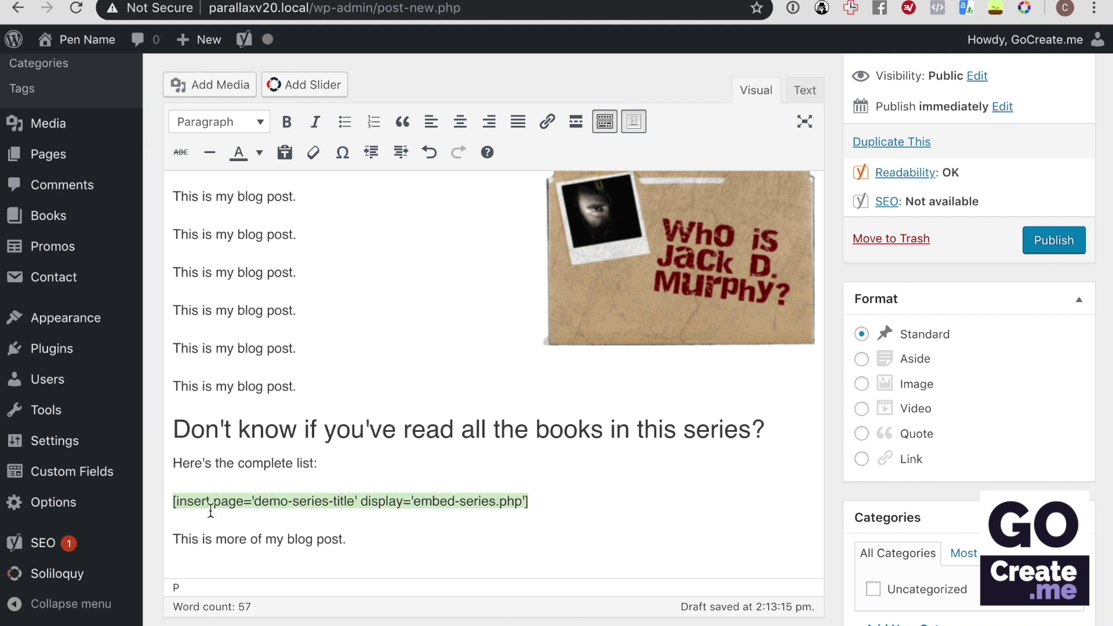
left_click(256, 502)
left_click_drag(255, 502, 356, 501)
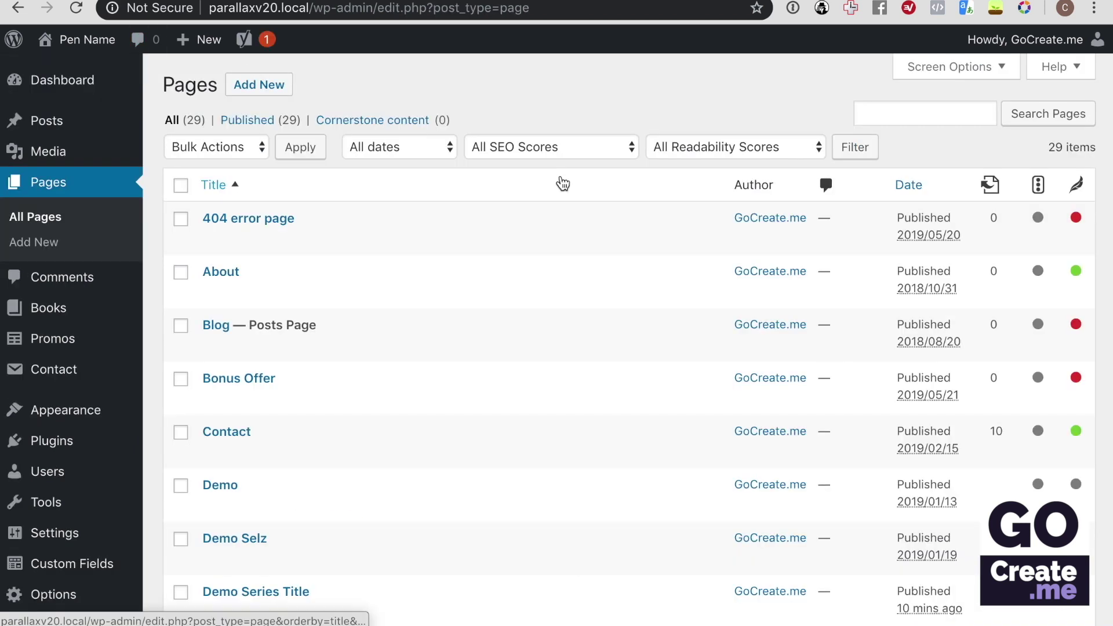
Check the Demo Series Title page's slug in Quick Edit and in its live address, then return to the post being edited
scroll(562, 184, "down", 6)
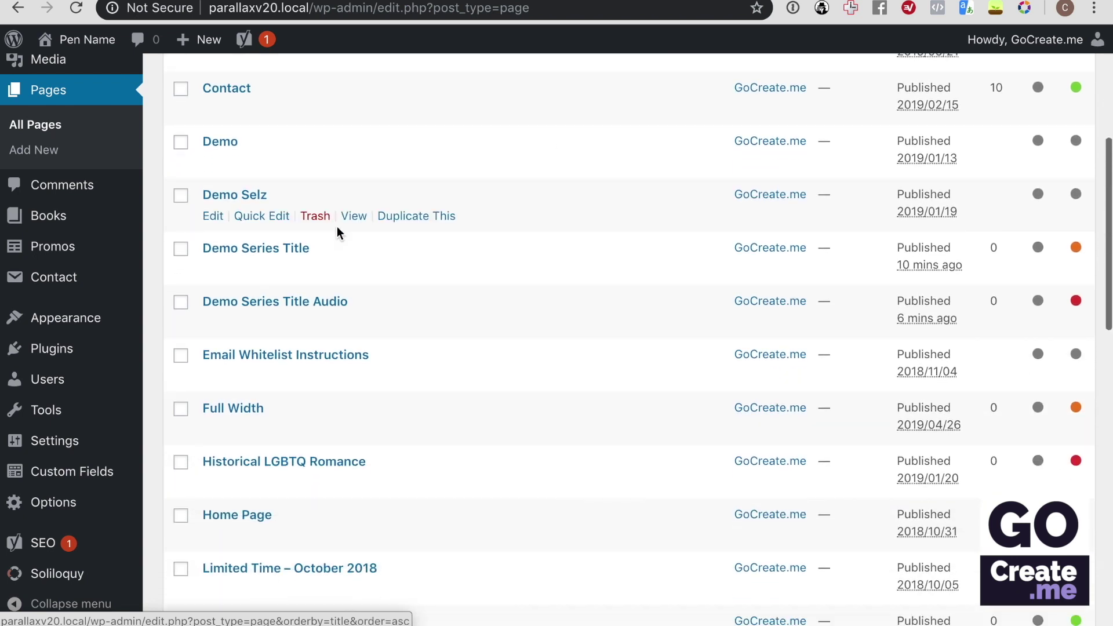
left_click(258, 269)
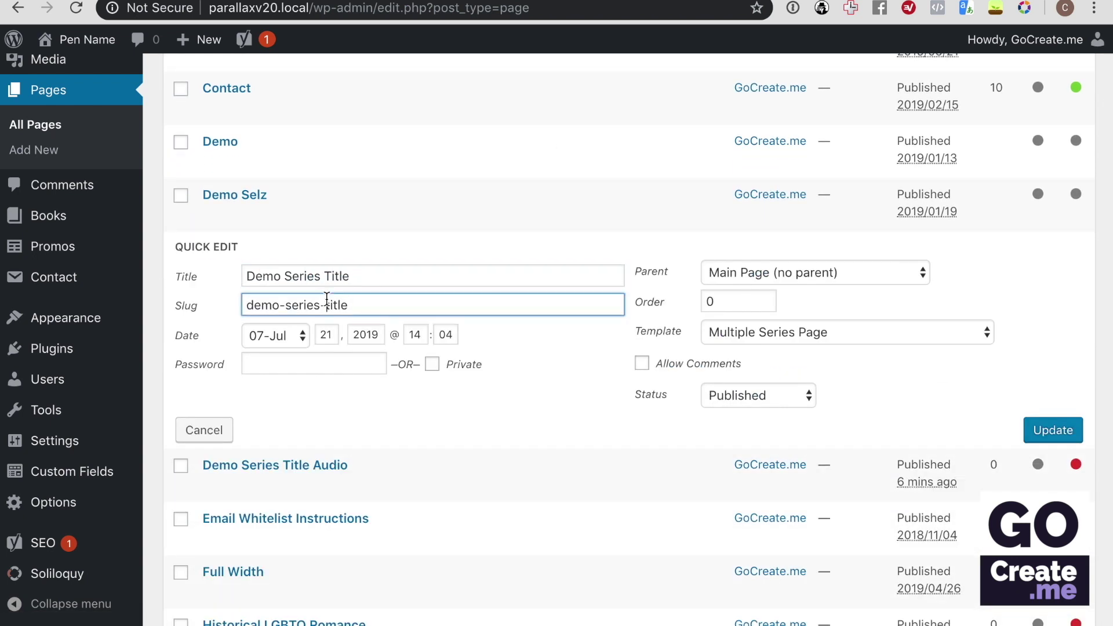
triple_click(326, 300)
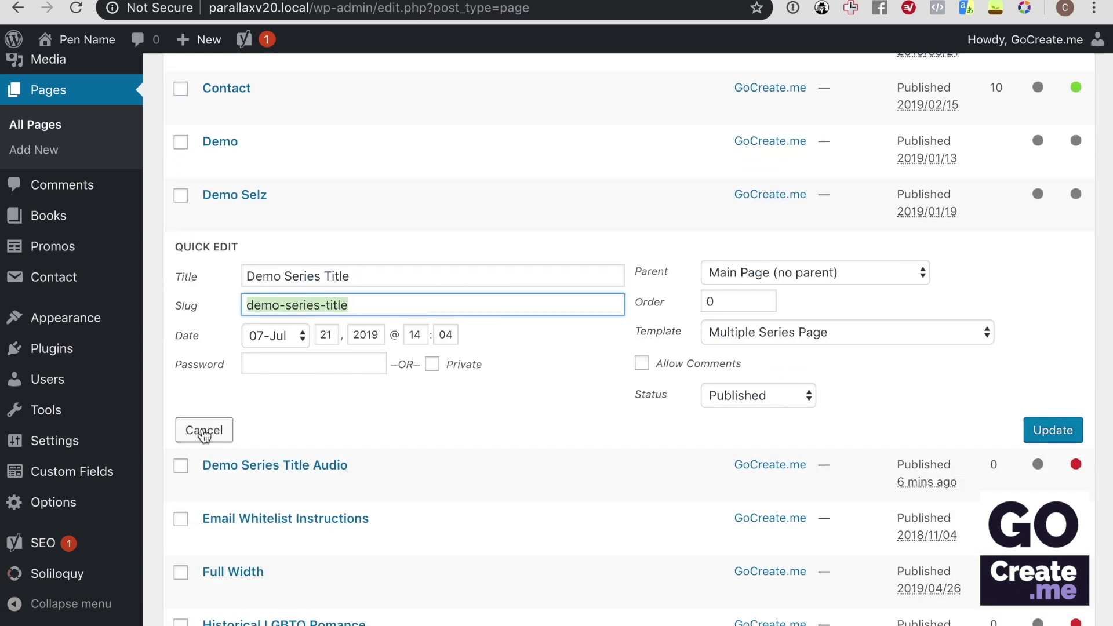
left_click(204, 432)
left_click(356, 271)
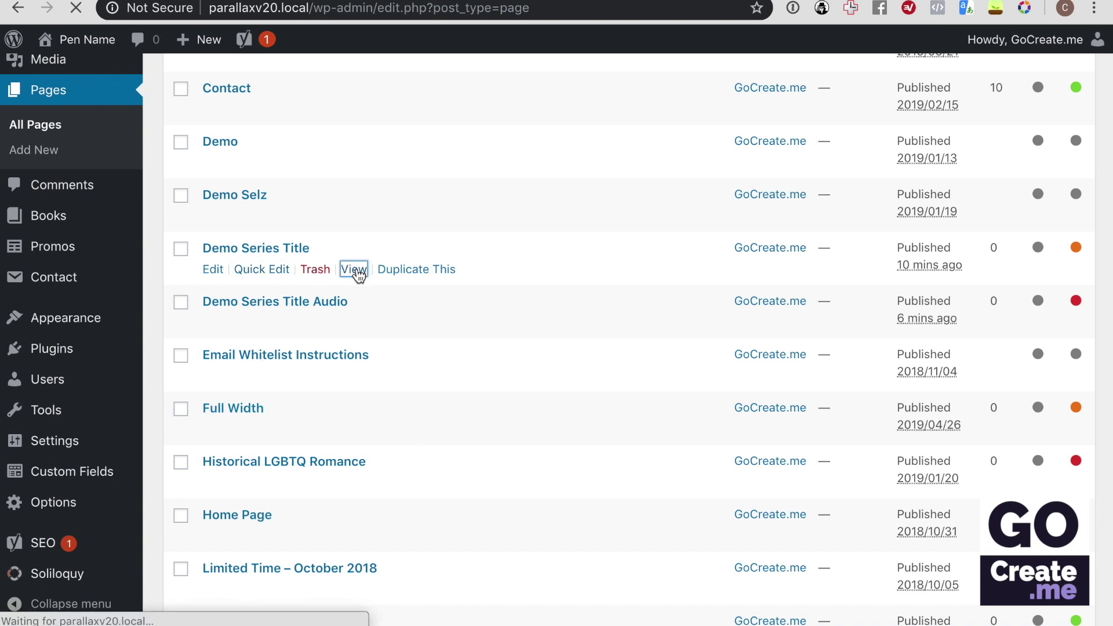
left_click(334, 8)
left_click_drag(315, 9, 418, 8)
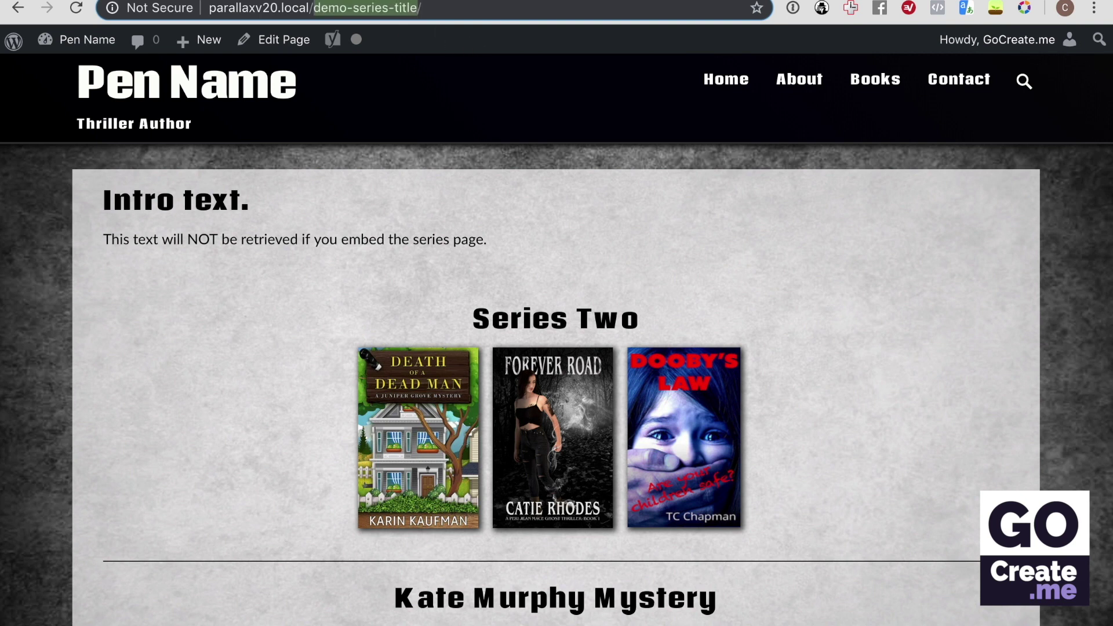
key("ctrl+shift+Tab")
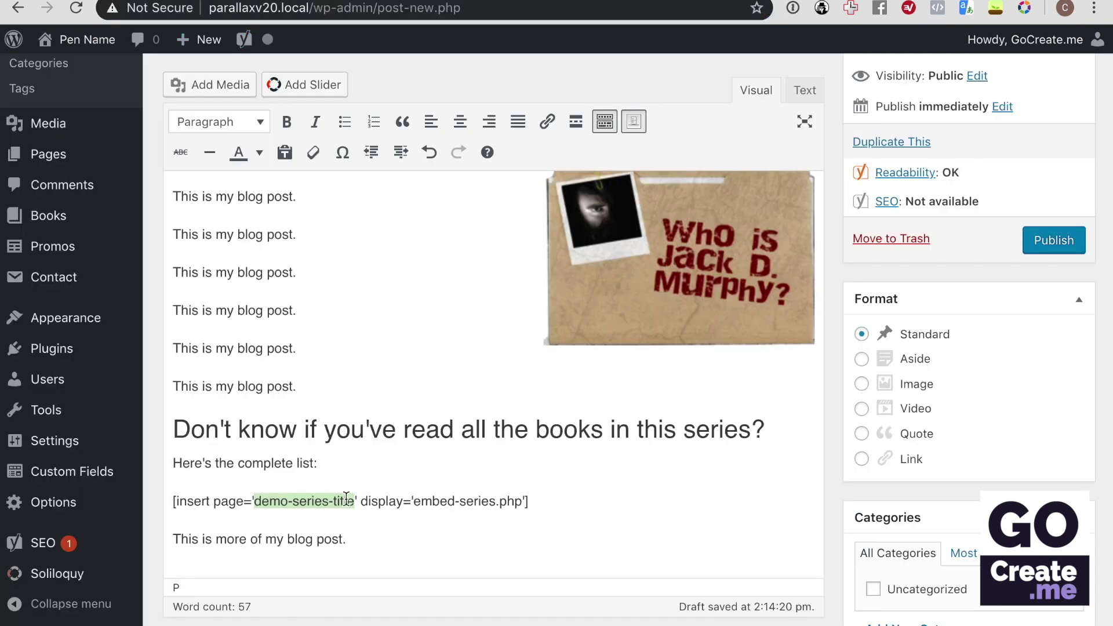
Review the display part of the embed shortcode and publish the demo post
left_click(374, 504)
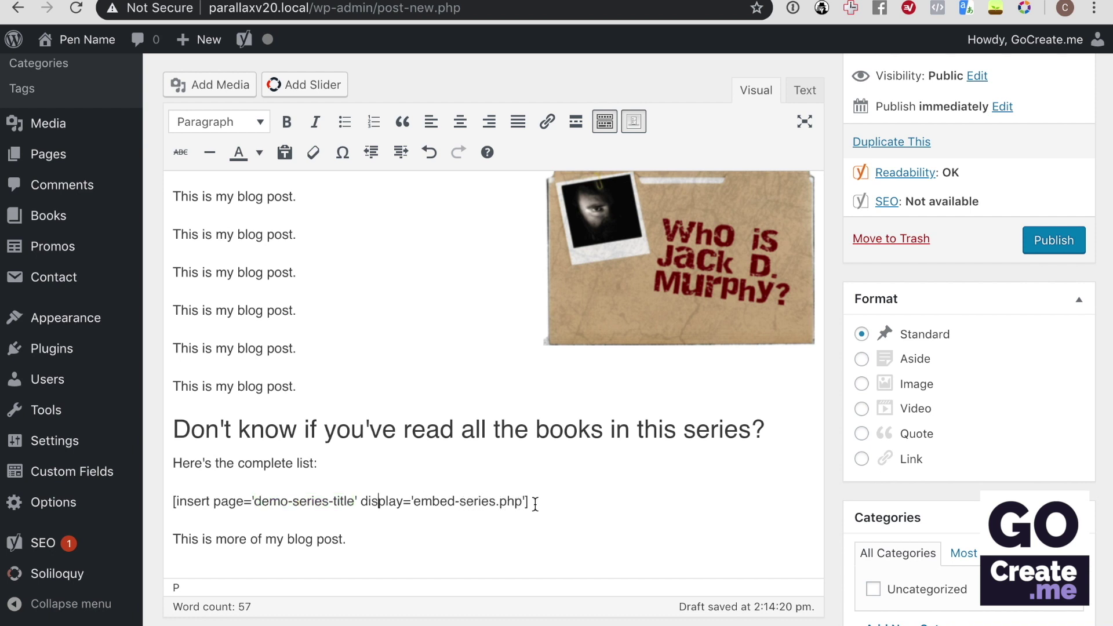
left_click_drag(536, 502, 360, 502)
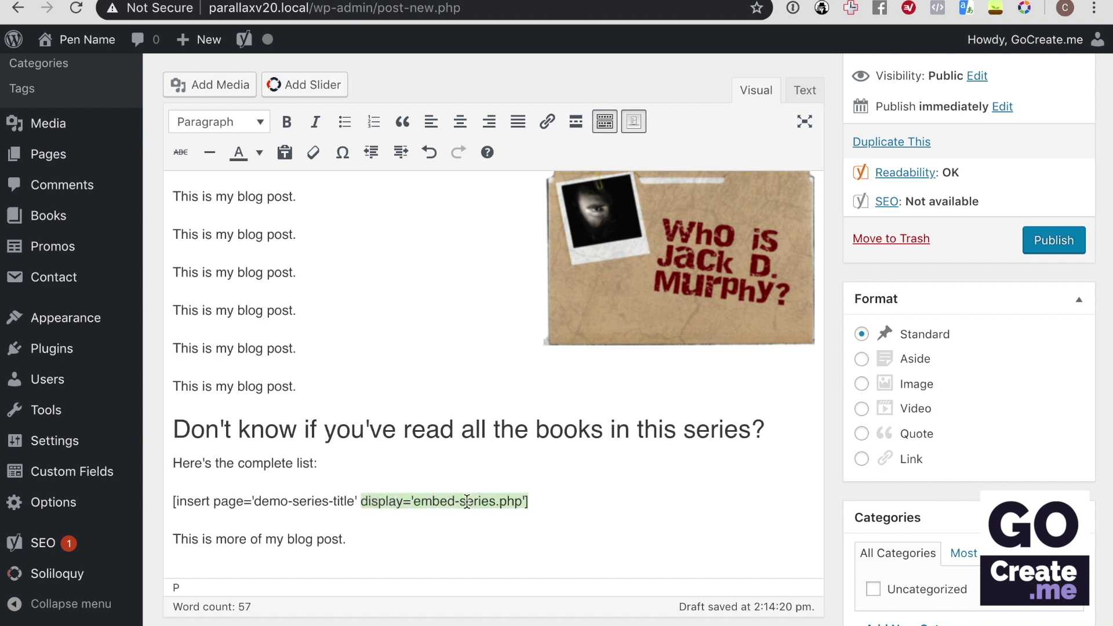
left_click(547, 510)
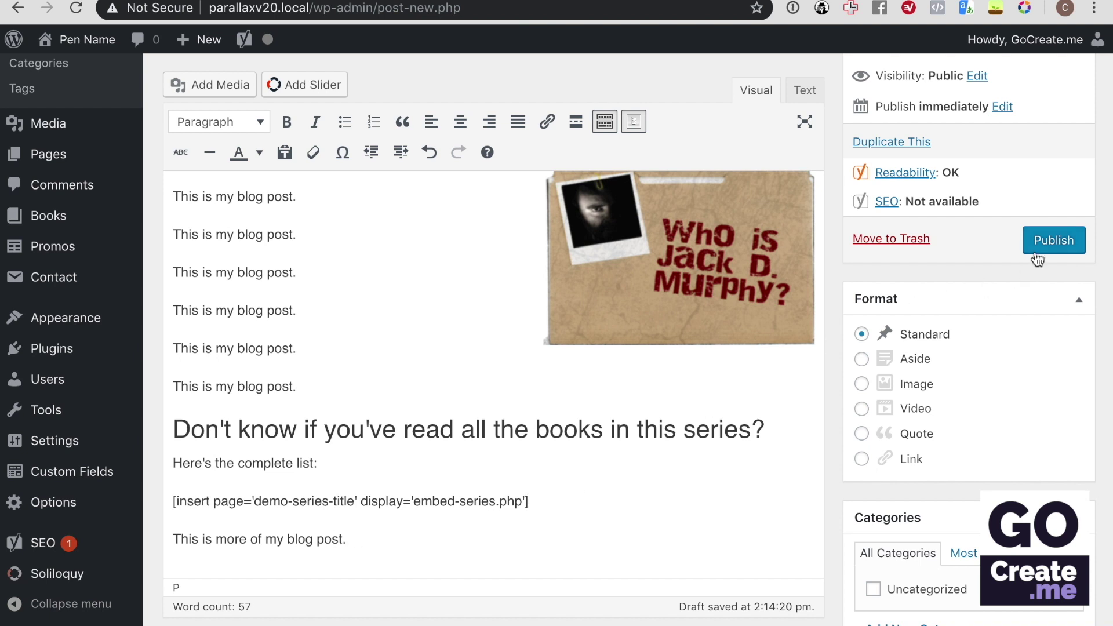
left_click(1053, 241)
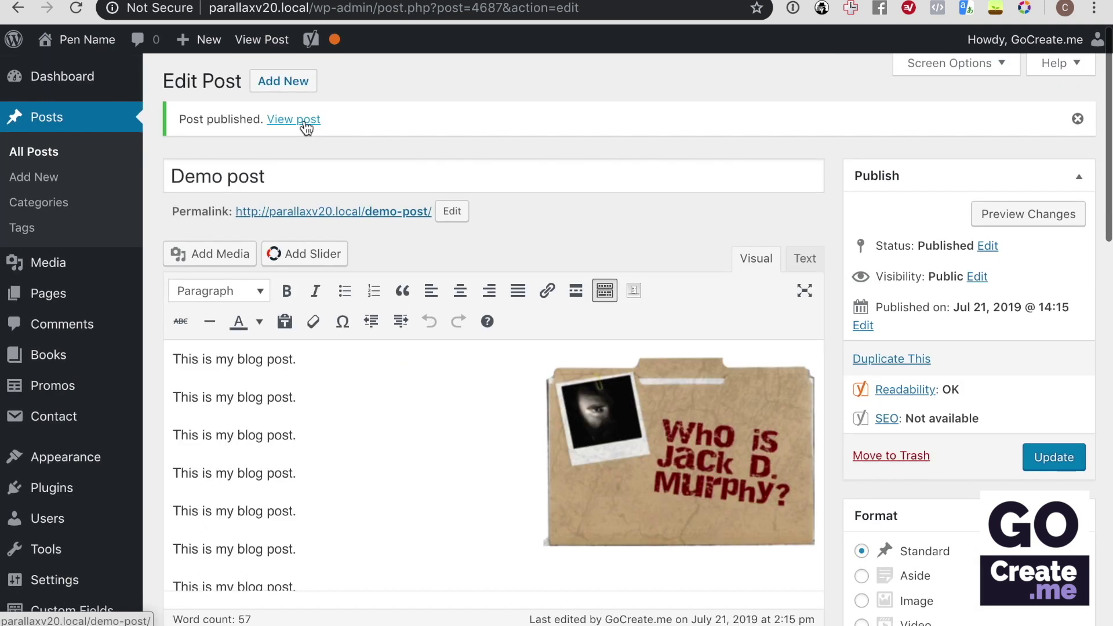
View the published demo post and examine the embedded series list together with the text before and after it
left_click(306, 122)
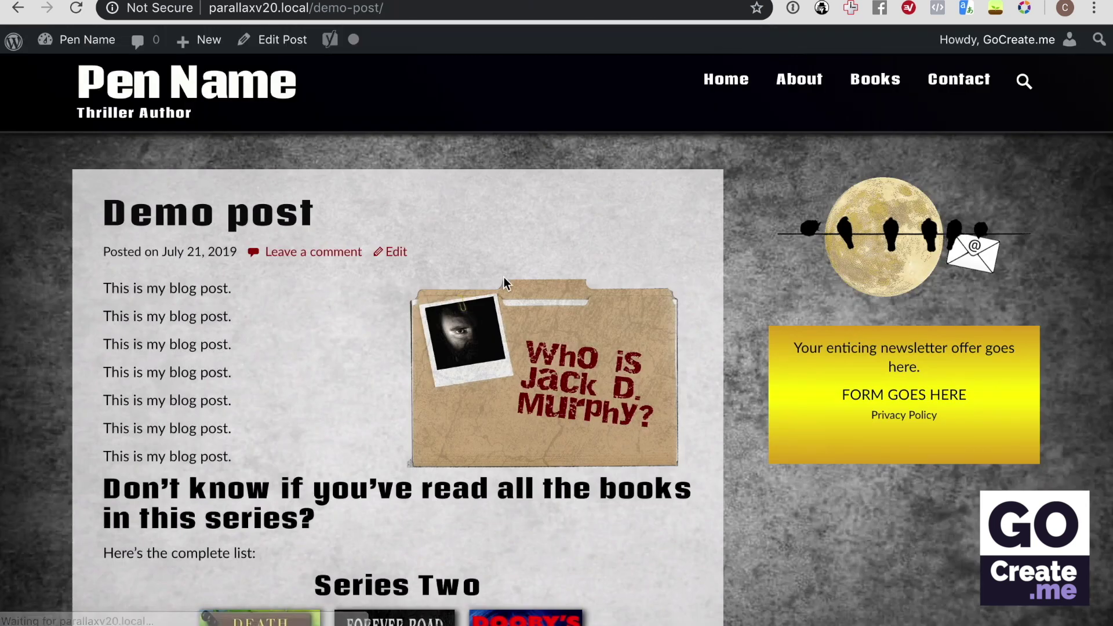
scroll(287, 329, "down", 5)
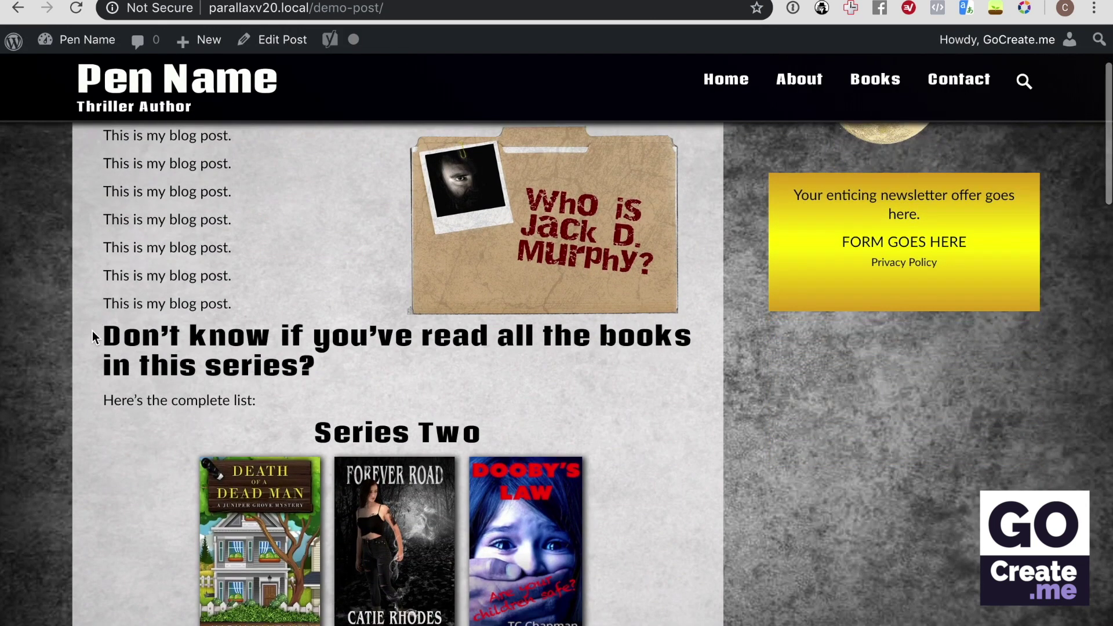
left_click_drag(142, 331, 213, 351)
scroll(221, 413, "down", 10)
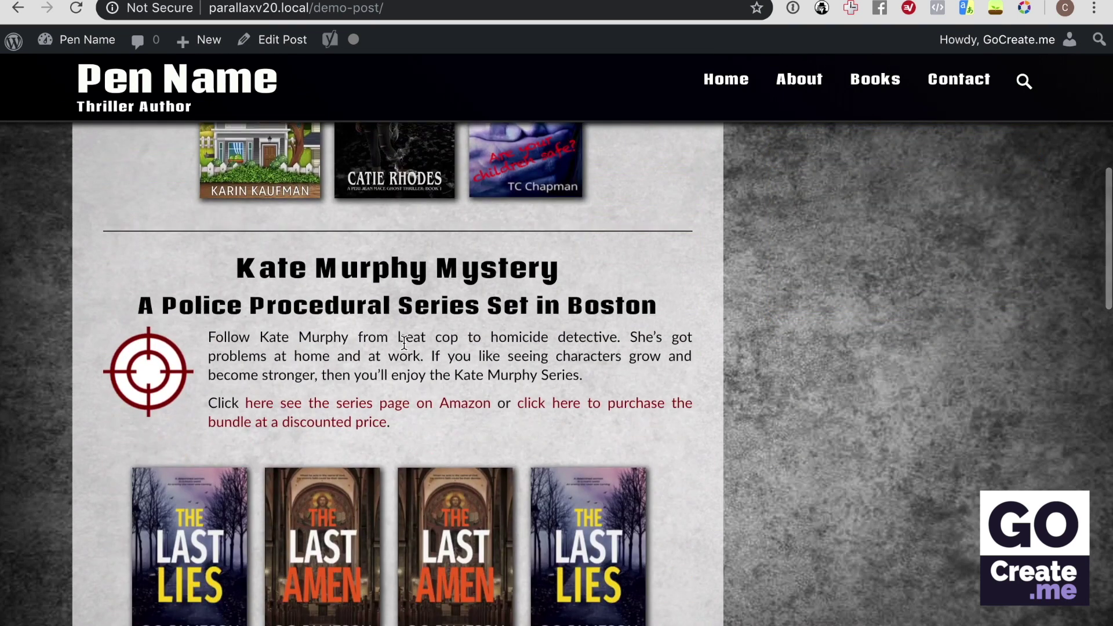
scroll(403, 342, "down", 11)
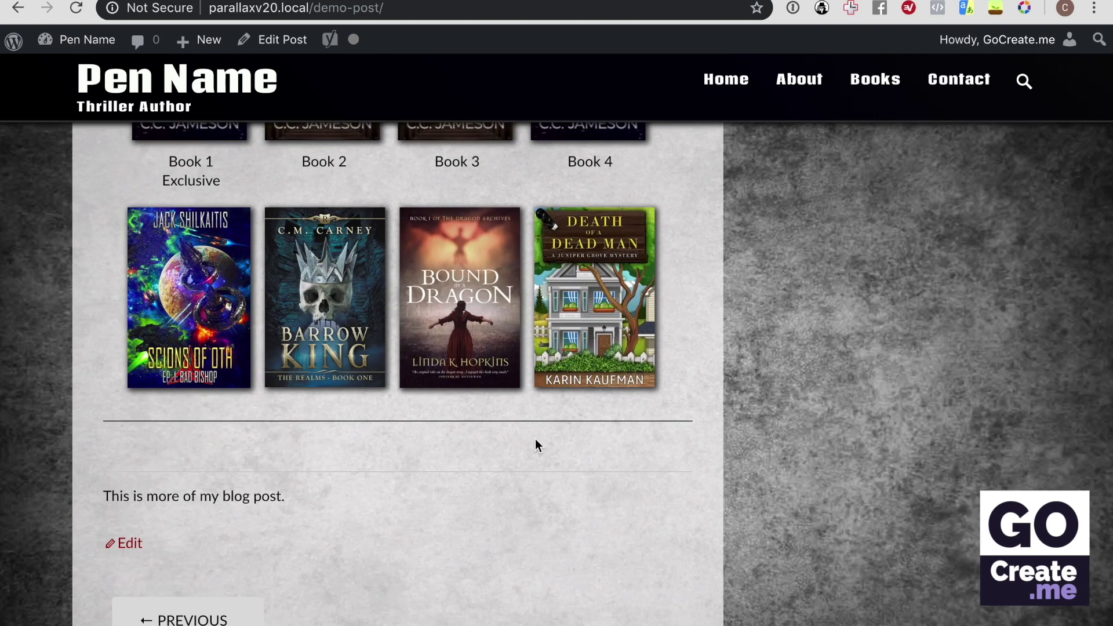
scroll(305, 469, "down", 2)
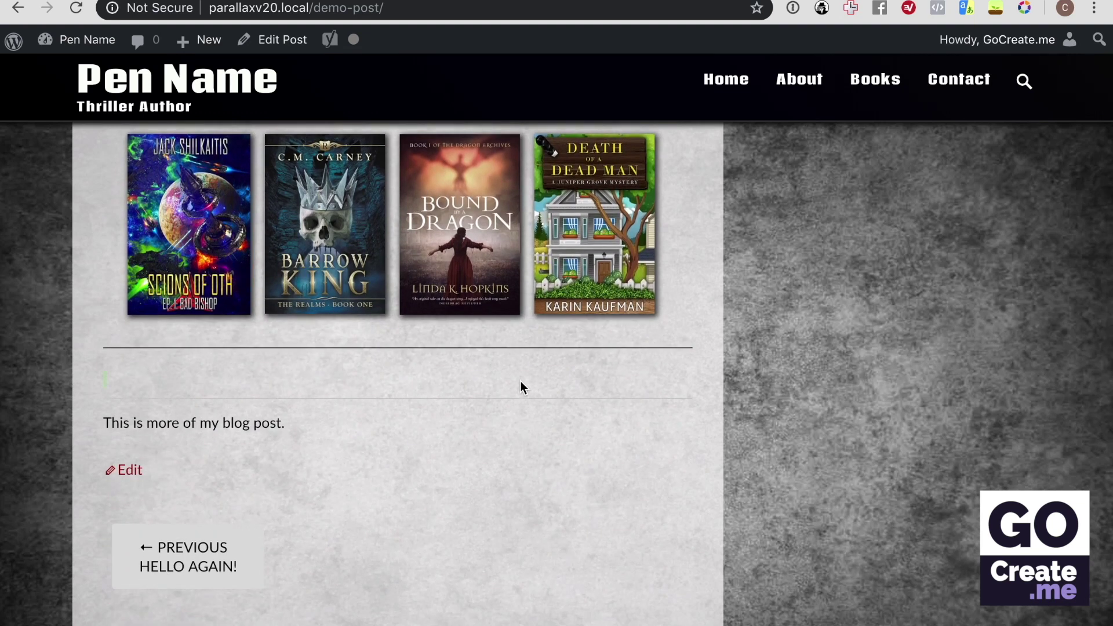
scroll(519, 381, "up", 1)
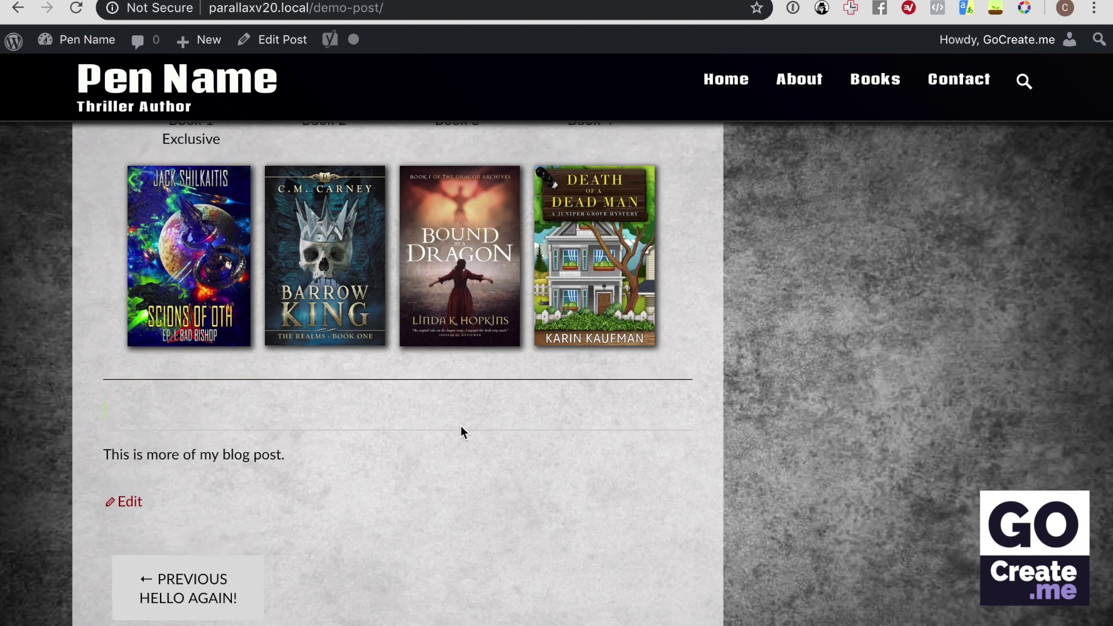
left_click_drag(294, 457, 213, 430)
scroll(409, 502, "up", 15)
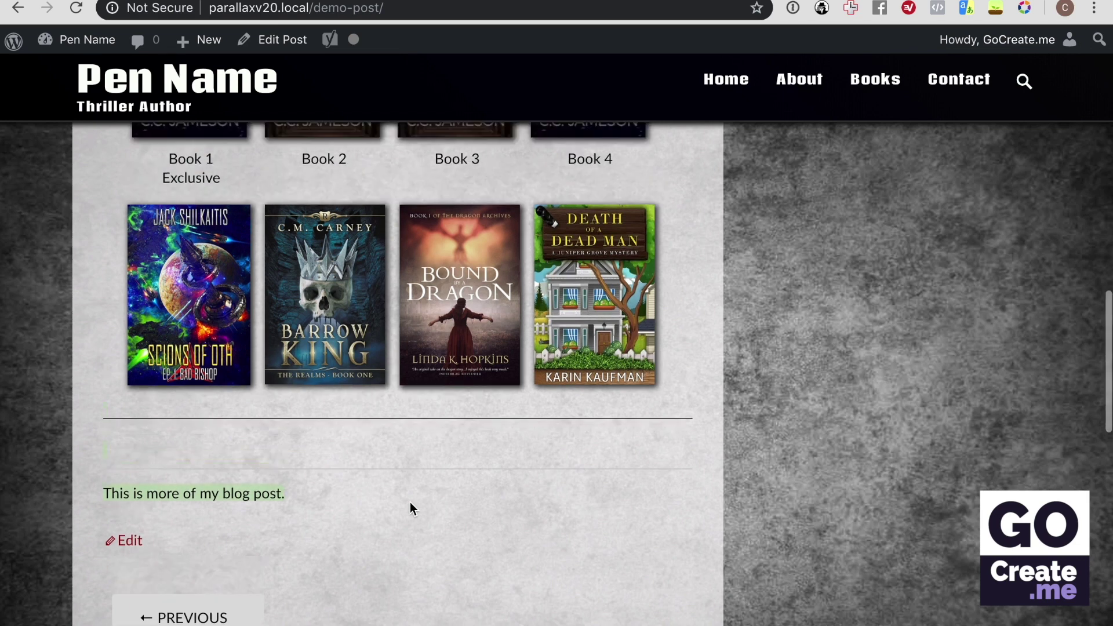
scroll(411, 509, "up", 4)
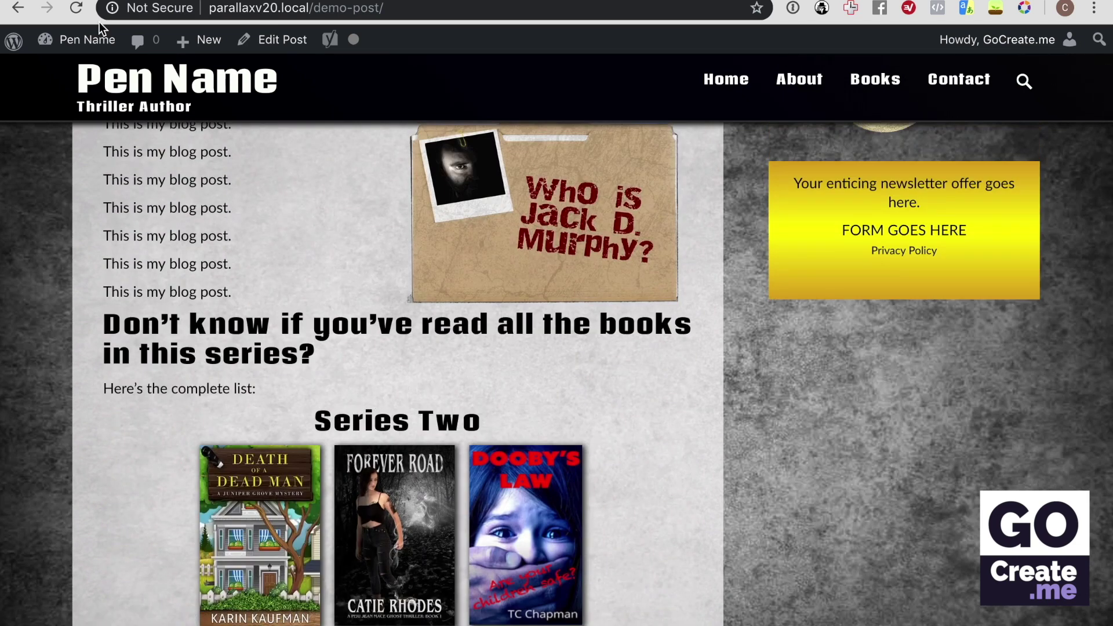
Compare the post with the live Demo Series Title page, examining its intro text and series sections
left_click(113, 1)
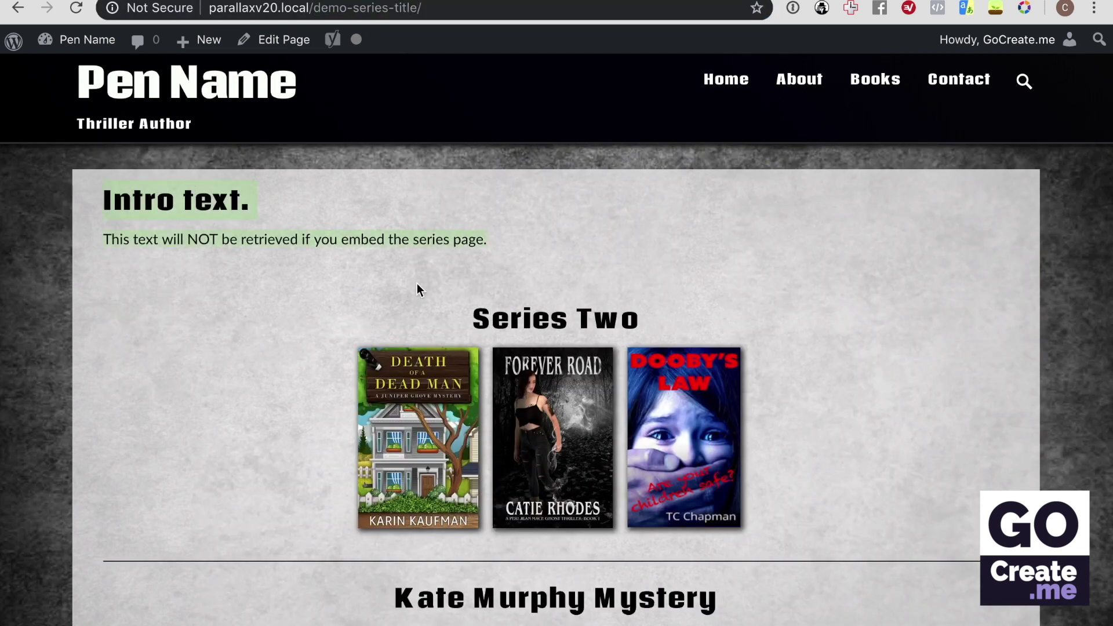
scroll(471, 272, "down", 3)
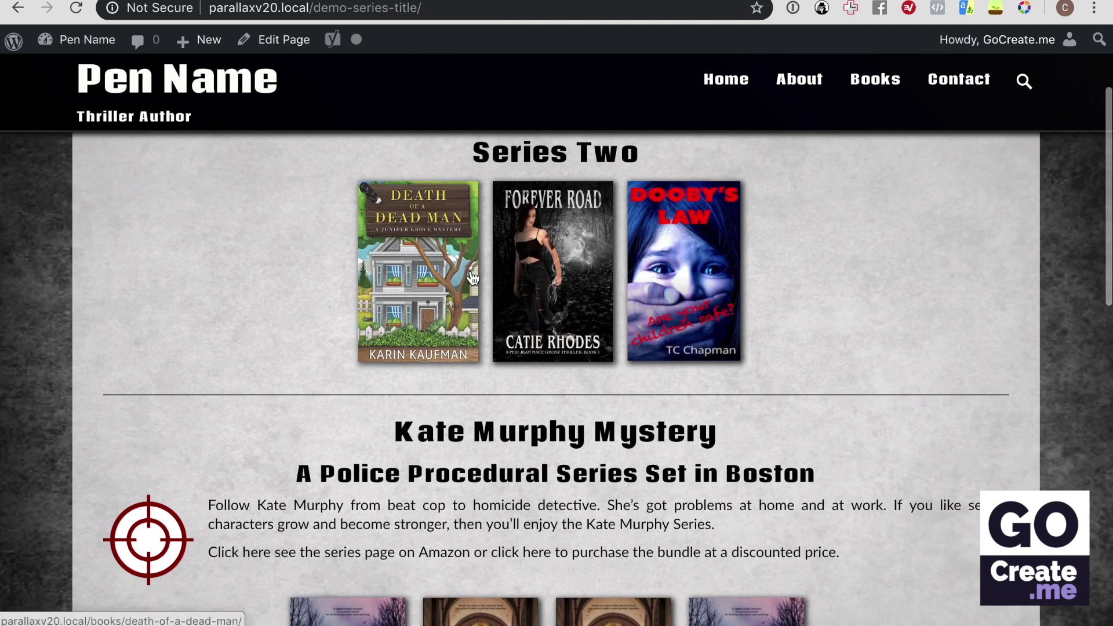
scroll(472, 277, "down", 1)
scroll(472, 277, "up", 4)
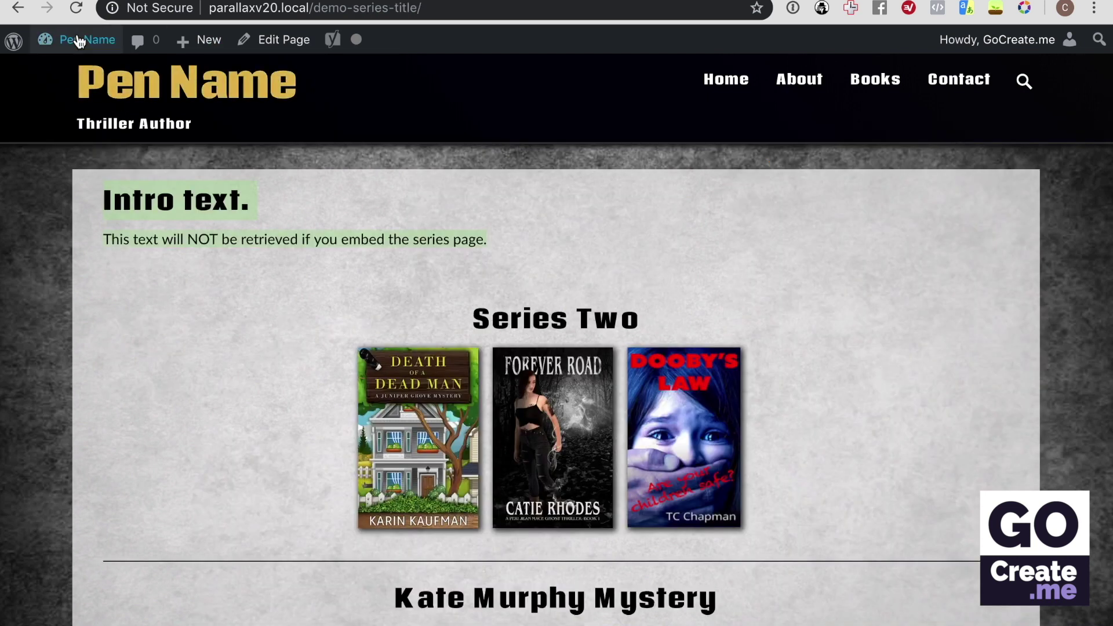
Go to the site's admin area and open the book The Last Amen for editing
left_click(80, 41)
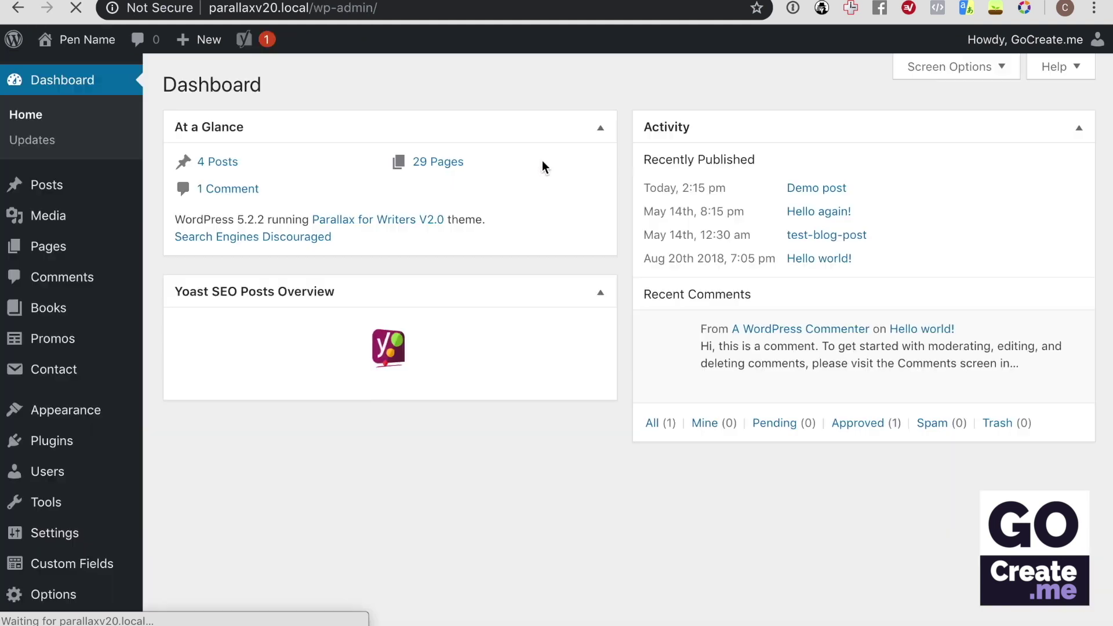
scroll(71, 503, "down", 1)
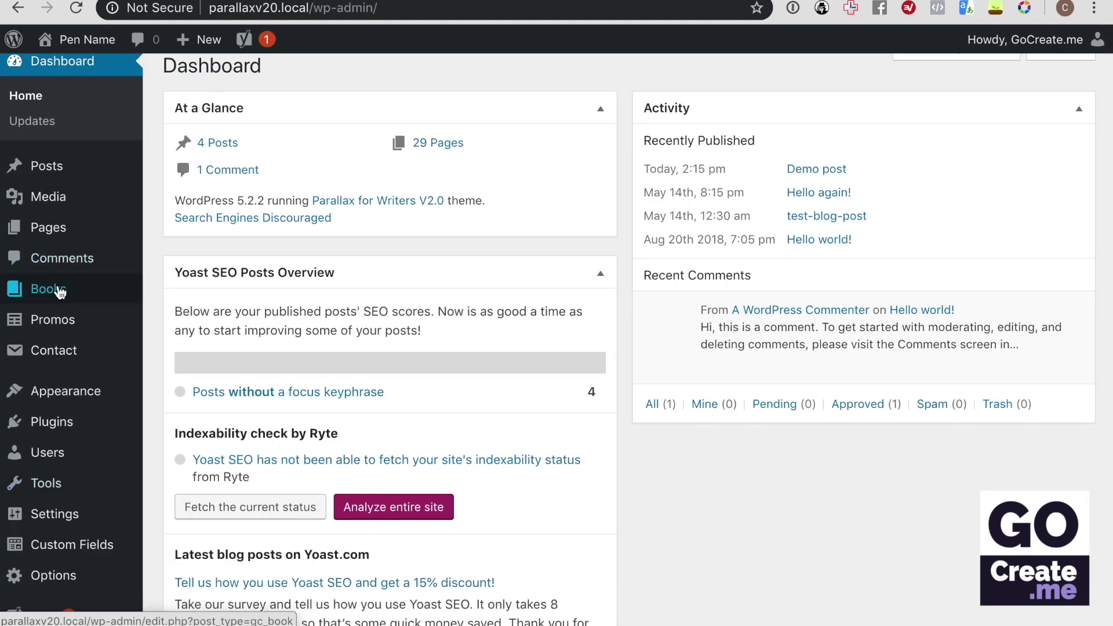
left_click(49, 289)
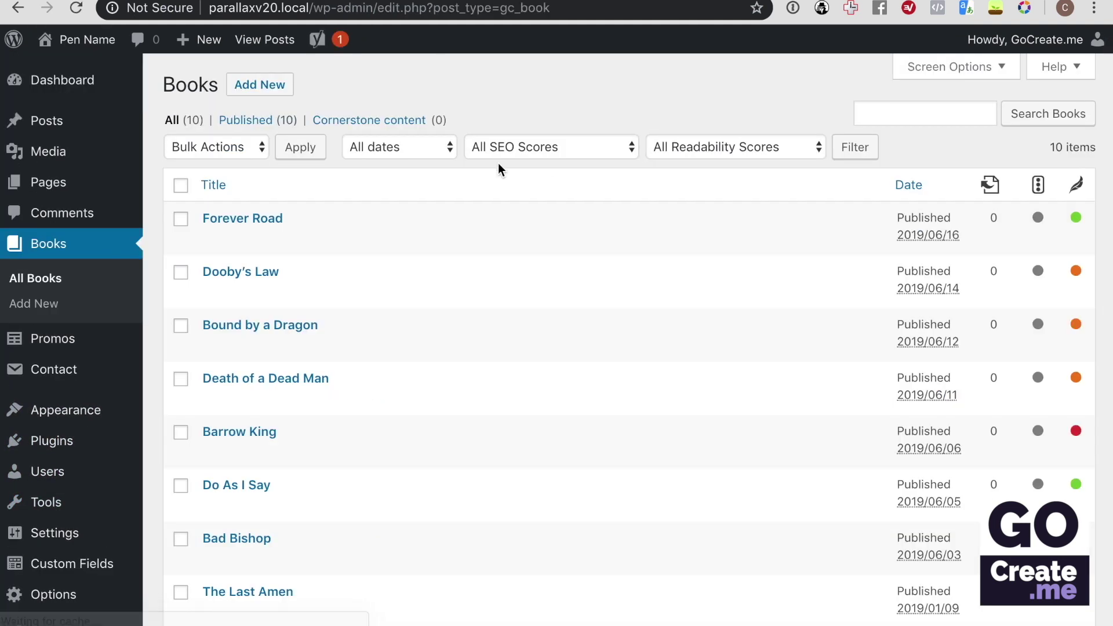
scroll(397, 281, "down", 4)
left_click(212, 398)
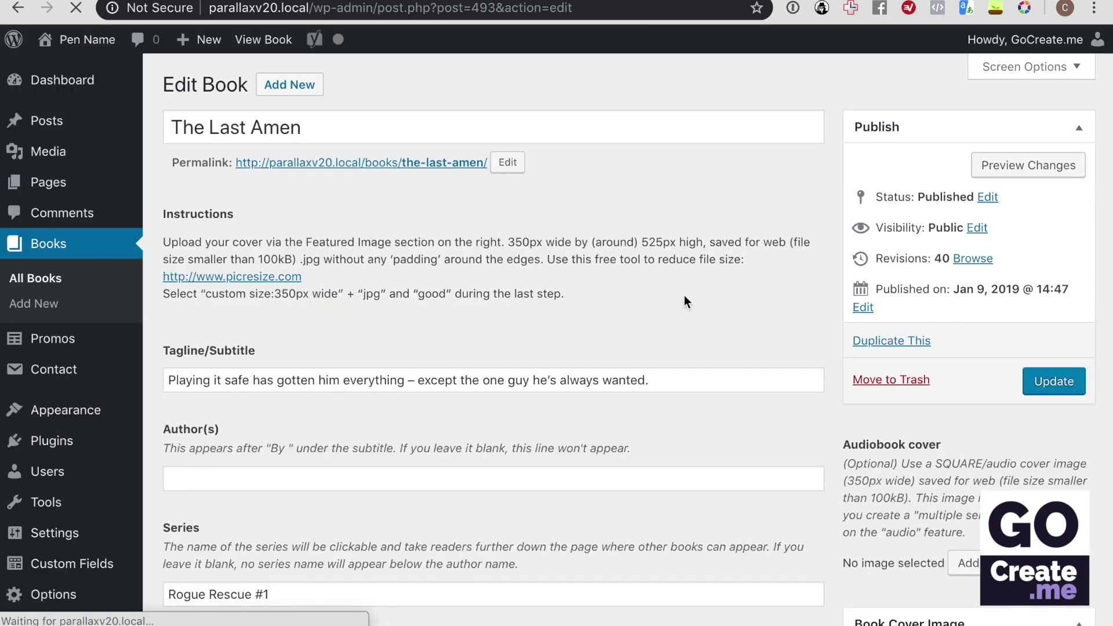
Expand the Extra Book Info section of The Last Amen to reach its Odd bits editor
scroll(684, 294, "down", 10)
scroll(684, 295, "down", 20)
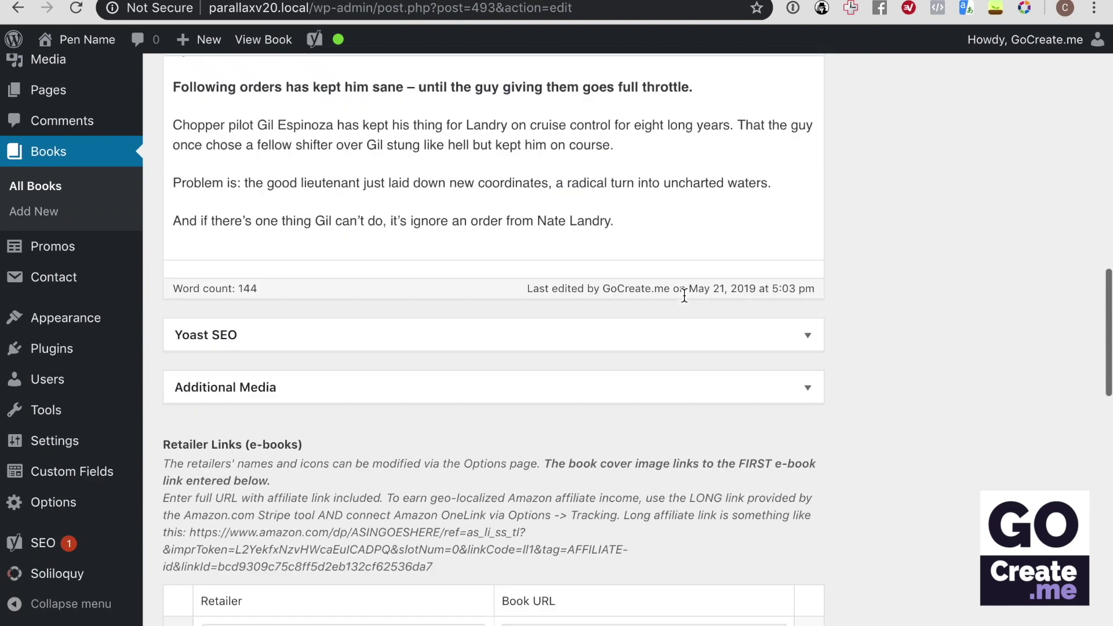
scroll(781, 291, "down", 8)
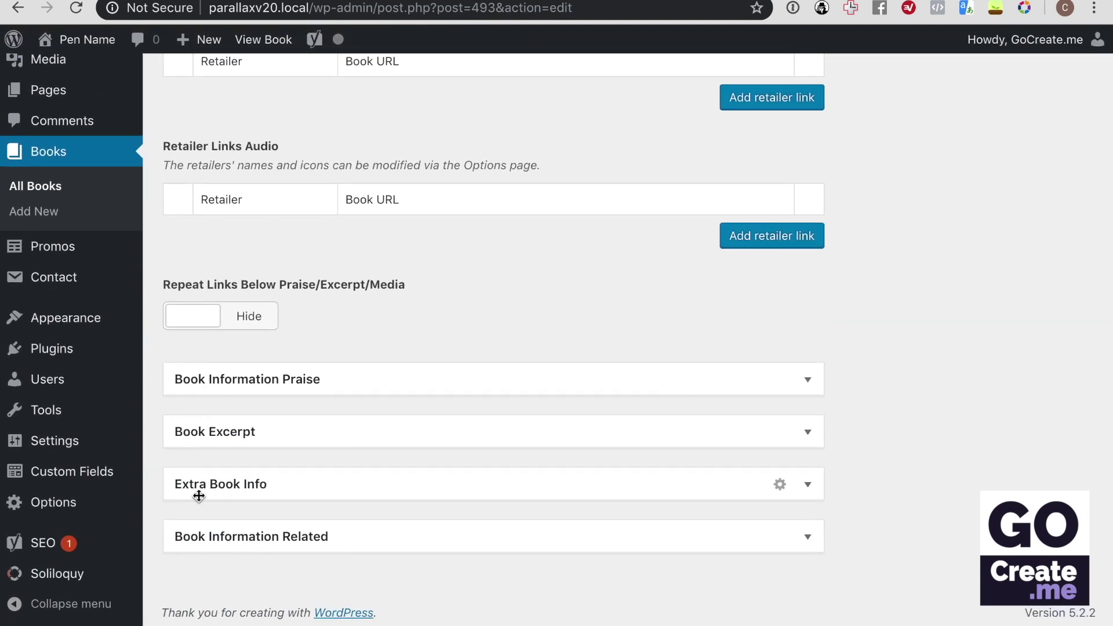
left_click(807, 485)
scroll(637, 444, "down", 2)
scroll(637, 444, "down", 4)
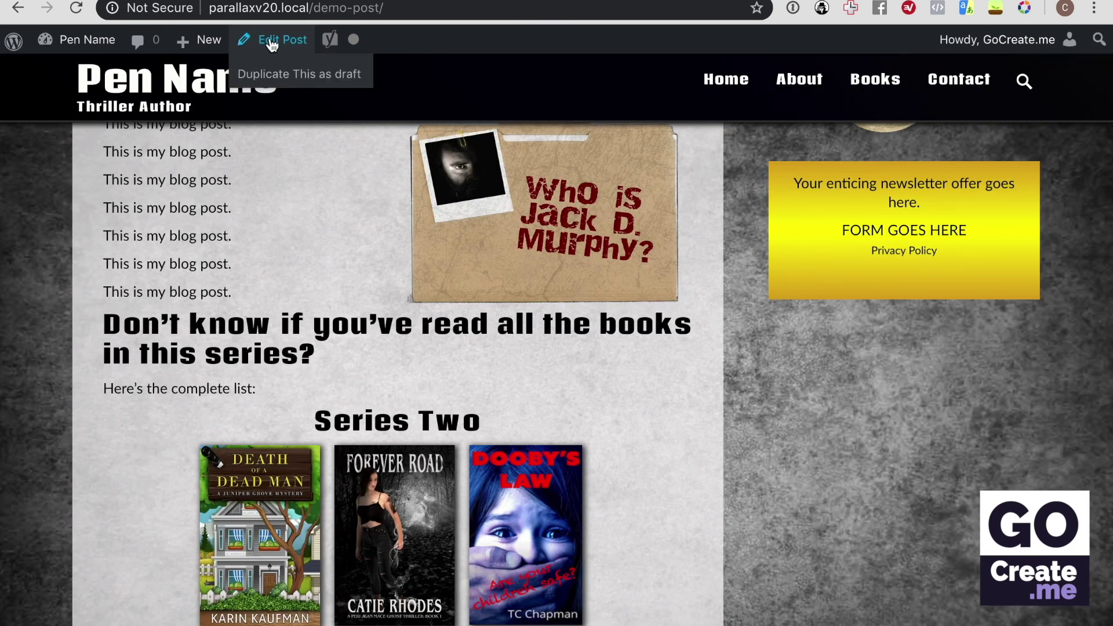
Copy the shortcode [insert page='demo-series-title' display='embed-series.php'] from the Demo post into the Odd bits field of The Last Amen
left_click(270, 45)
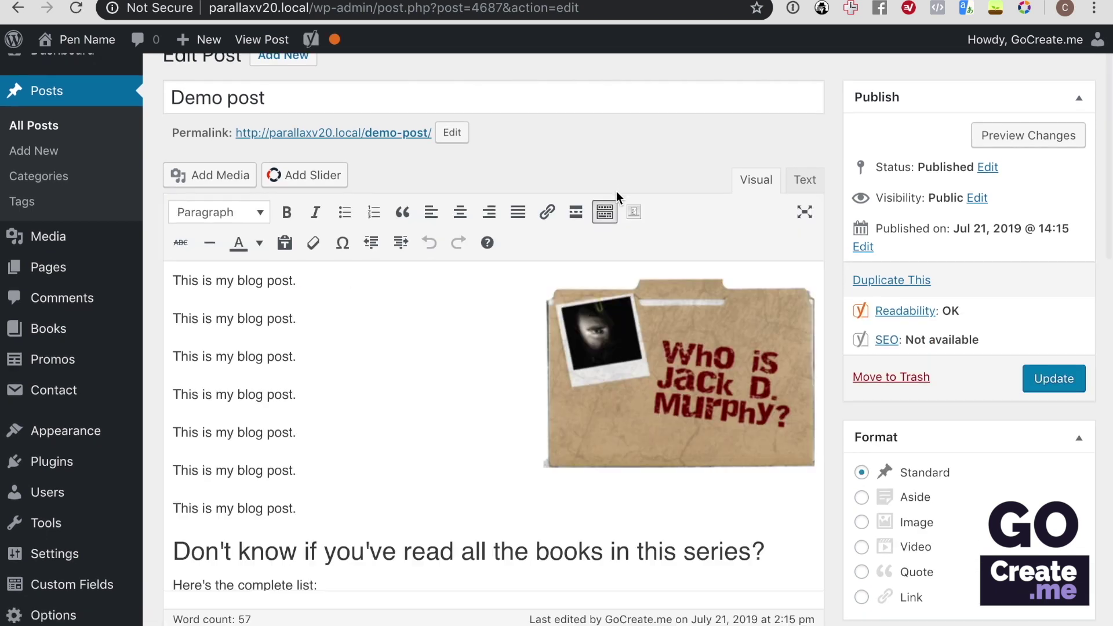
scroll(617, 191, "down", 8)
left_click_drag(567, 180, 164, 181)
key("ctrl+c")
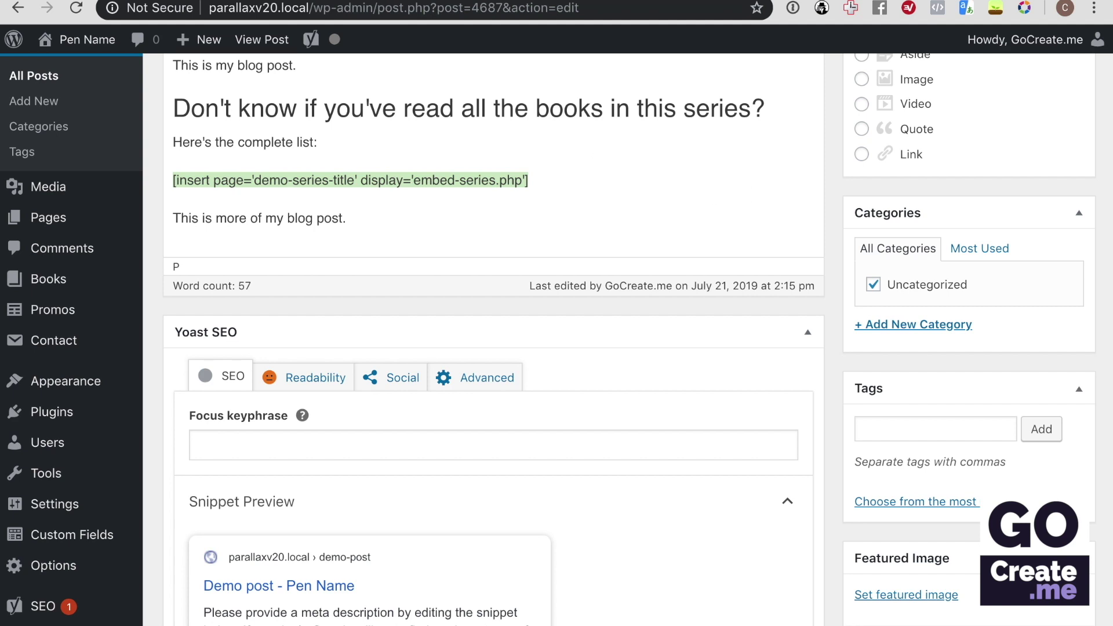
key("ctrl+Tab")
left_click(388, 447)
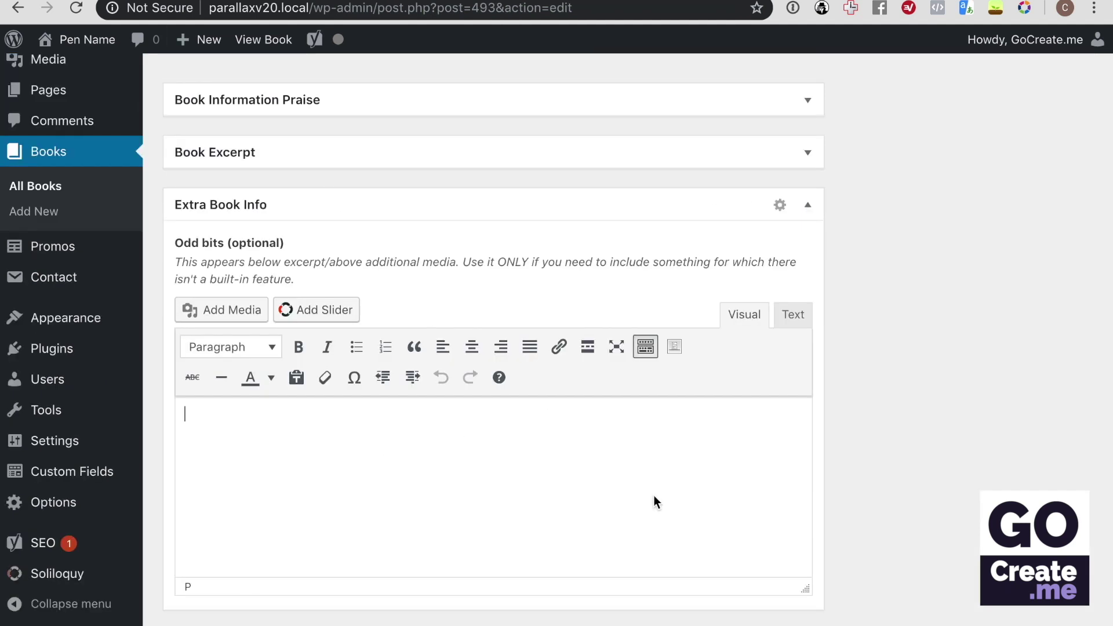
key("ctrl+v")
scroll(949, 525, "up", 5)
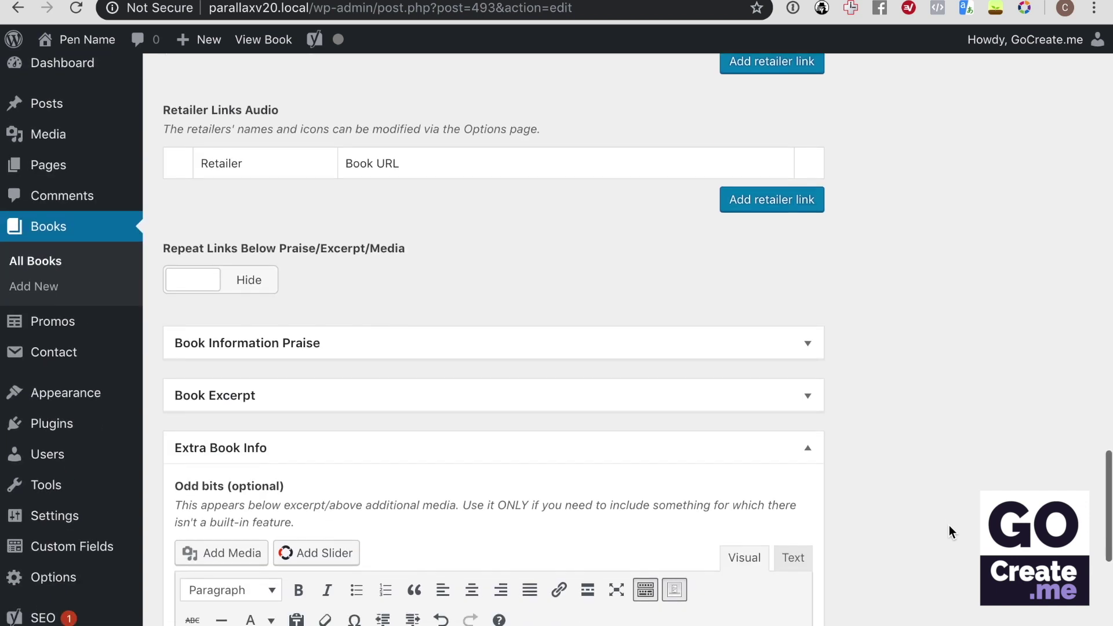
Save The Last Amen with the series shortcode in its Odd bits field
scroll(489, 490, "down", 4)
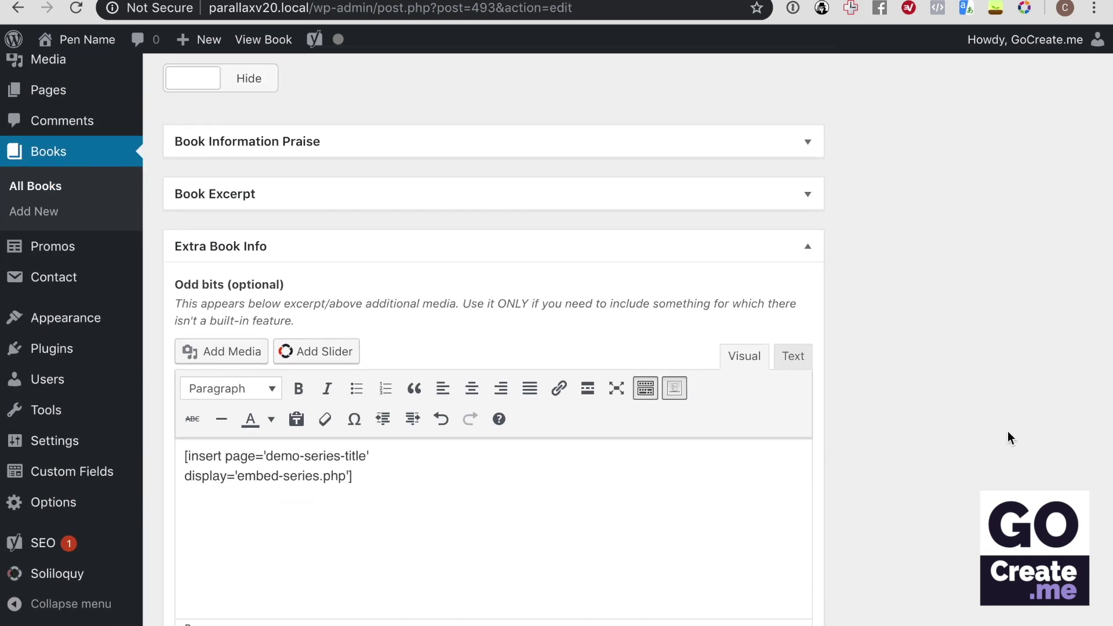
scroll(1011, 435, "up", 15)
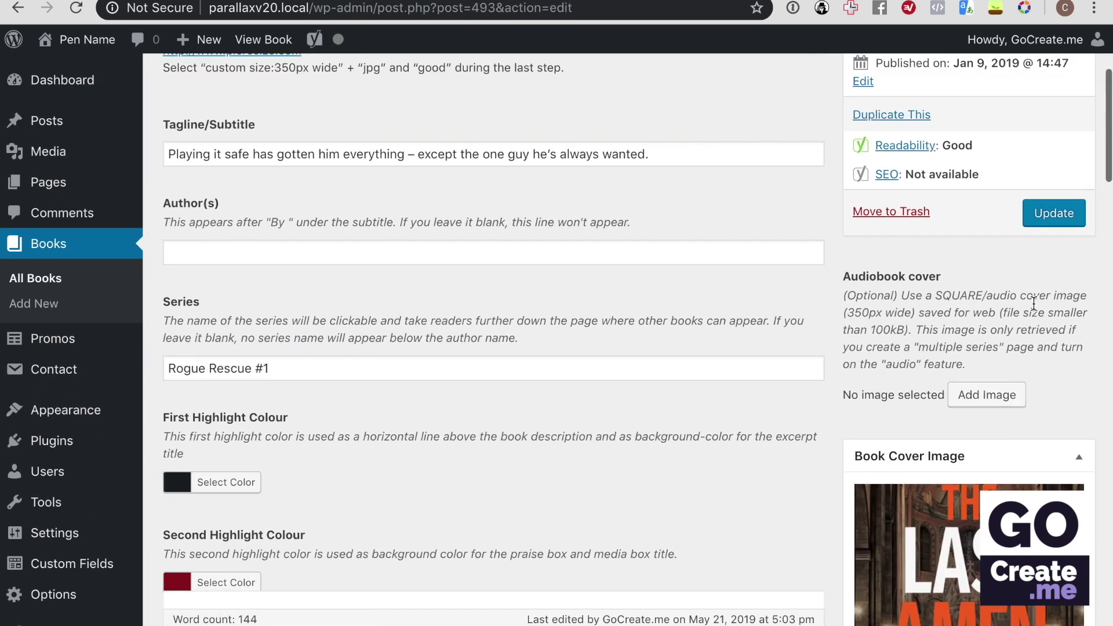
left_click(1060, 214)
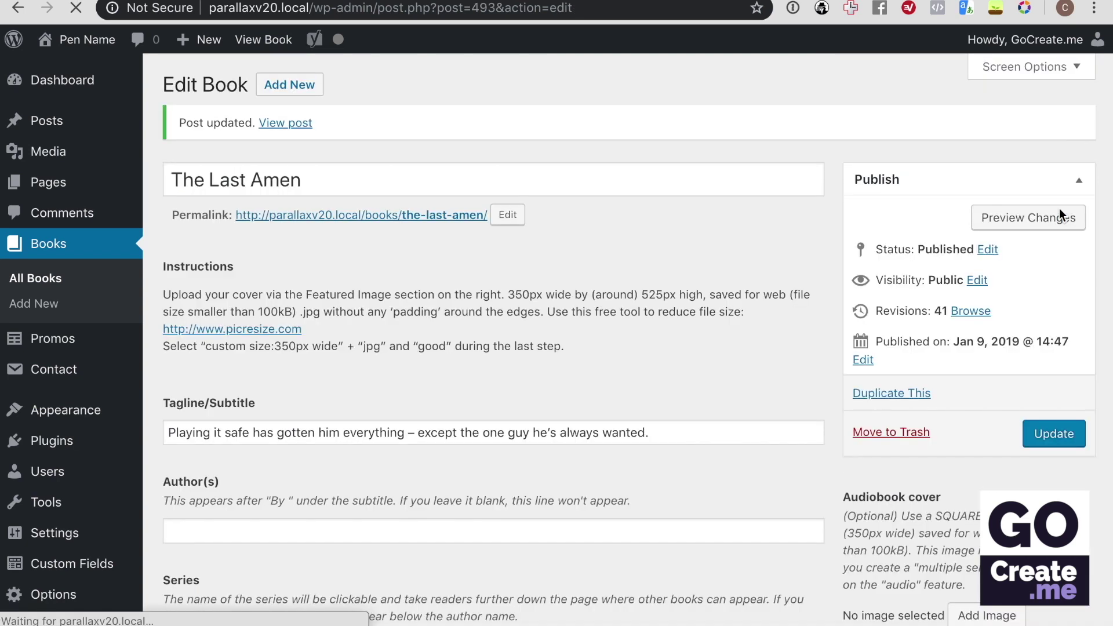
View the live The Last Amen page and examine the embedded series list and the Books in this series section
left_click(309, 124)
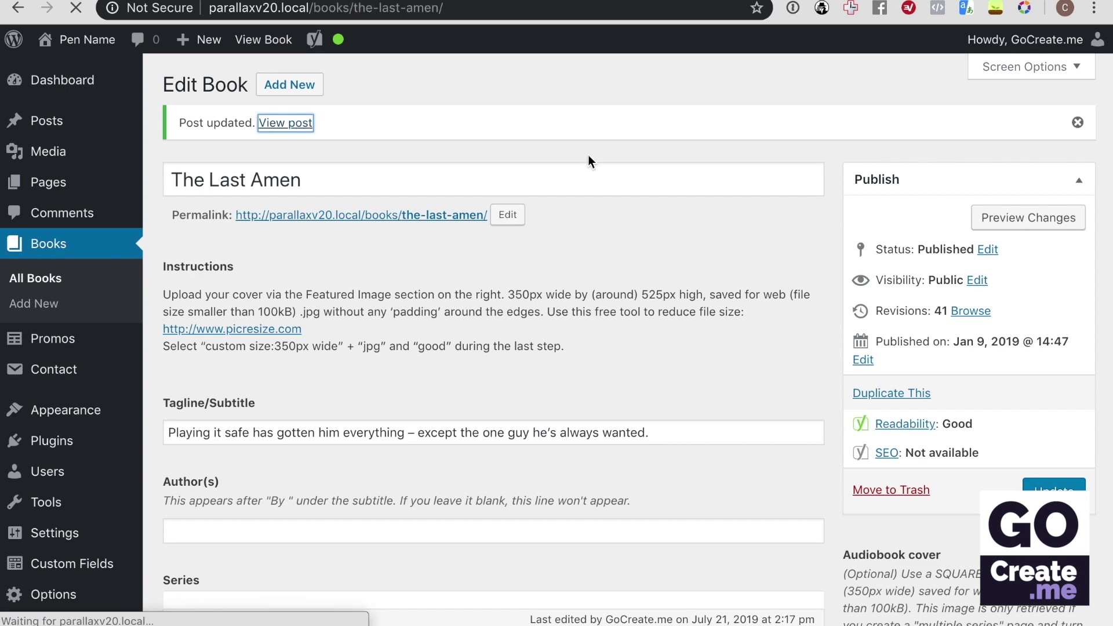
scroll(588, 155, "down", 20)
scroll(587, 154, "up", 3)
scroll(588, 155, "up", 5)
scroll(588, 155, "down", 1)
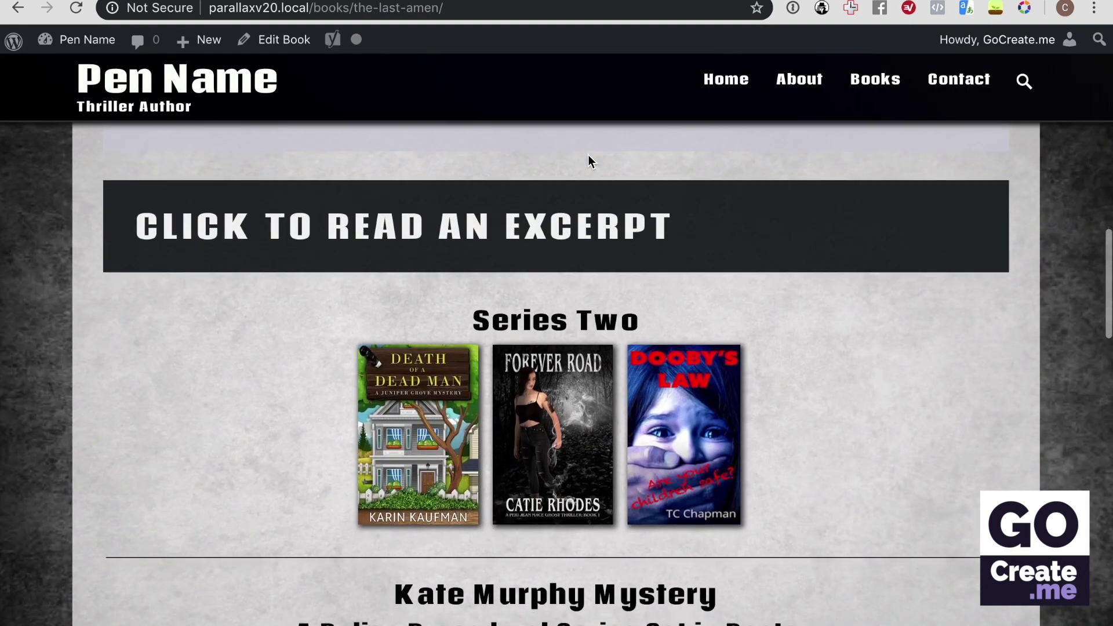
scroll(588, 155, "down", 15)
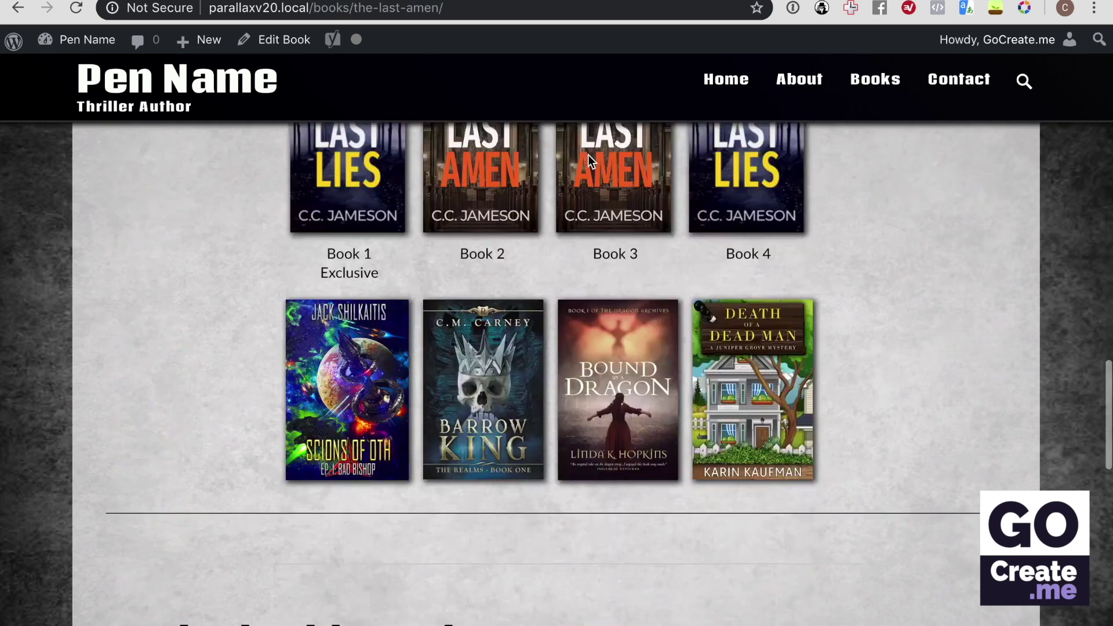
scroll(587, 155, "down", 3)
scroll(451, 314, "up", 4)
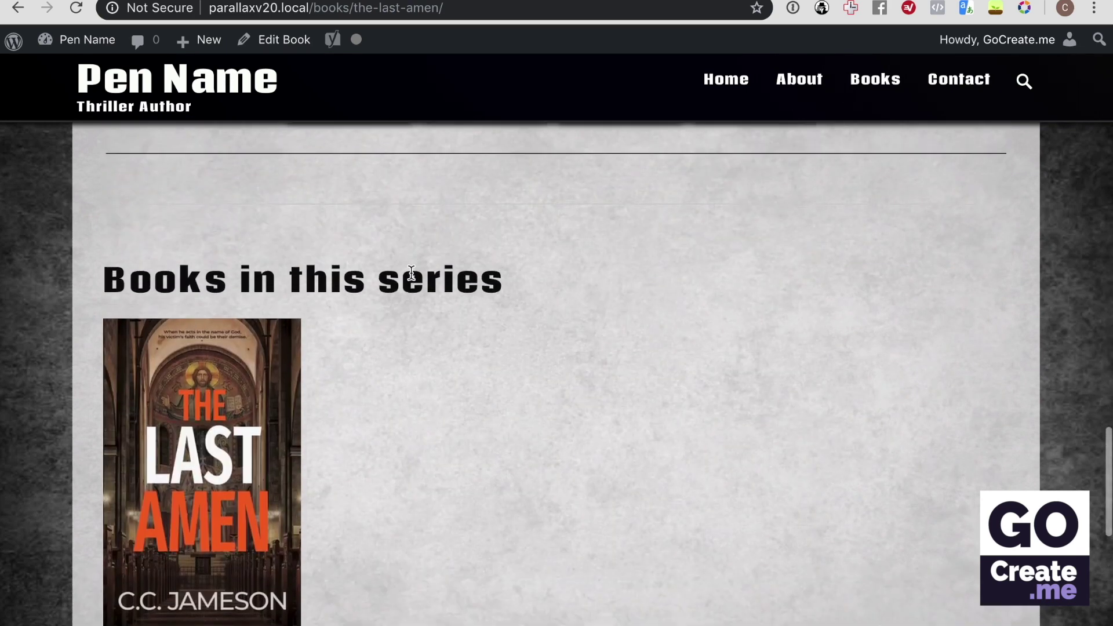
Reopen The Last Amen for editing and clear the Other Books title in its Book Information Related section
left_click(293, 41)
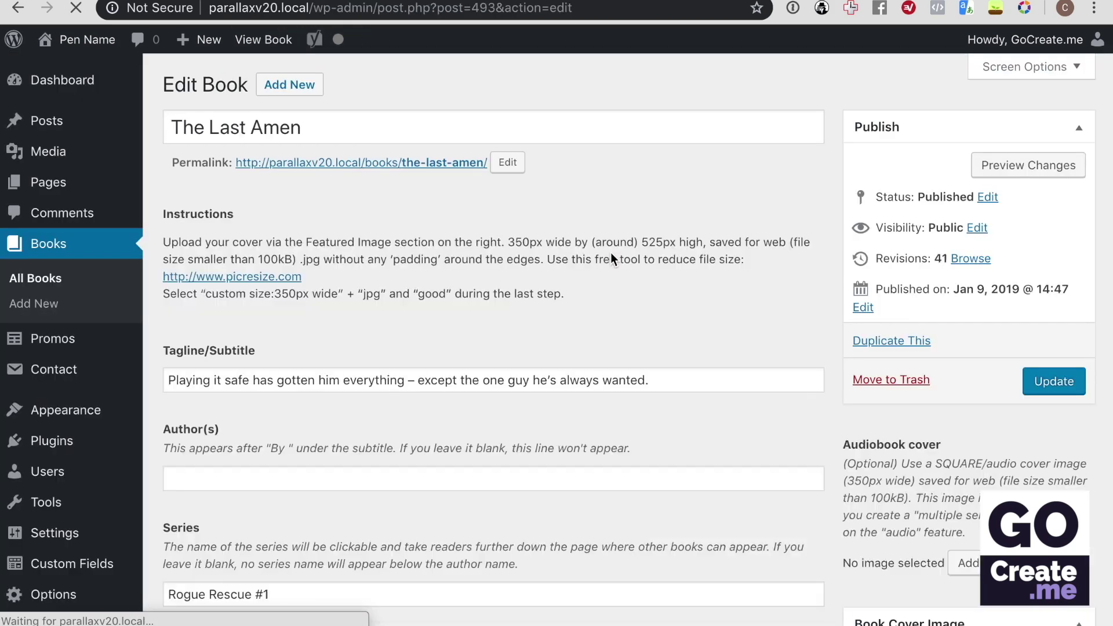
scroll(611, 256, "down", 20)
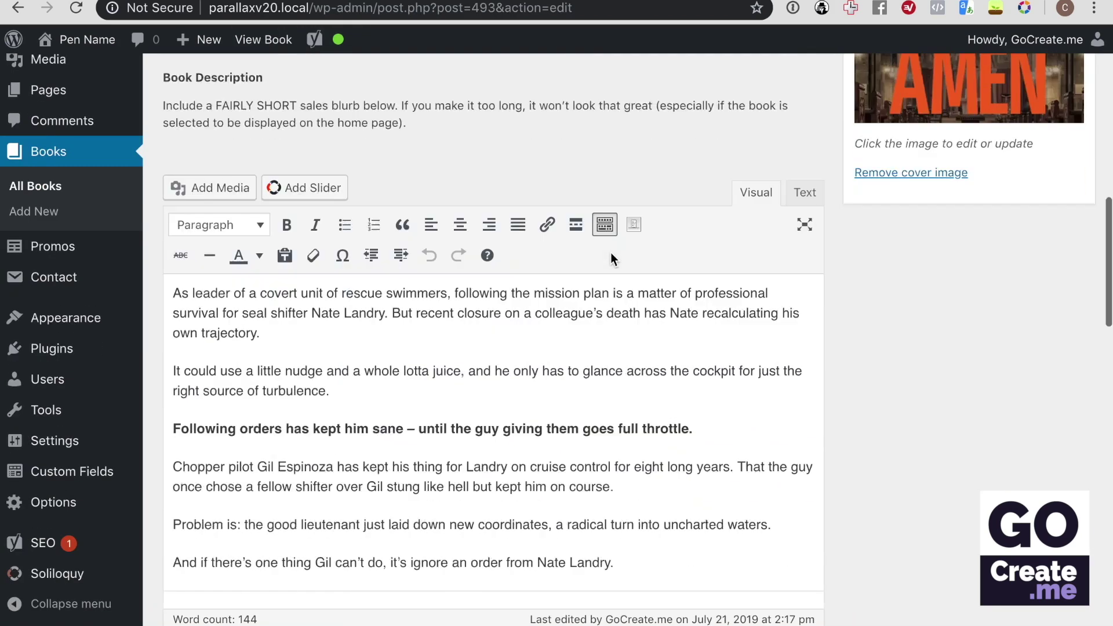
scroll(610, 252, "down", 15)
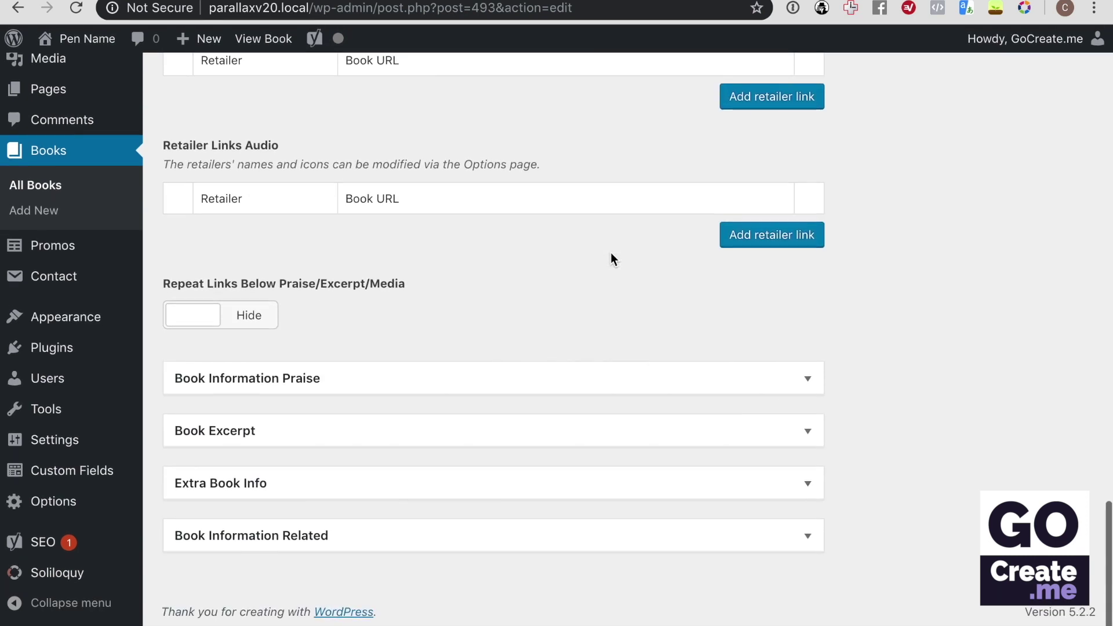
left_click(807, 538)
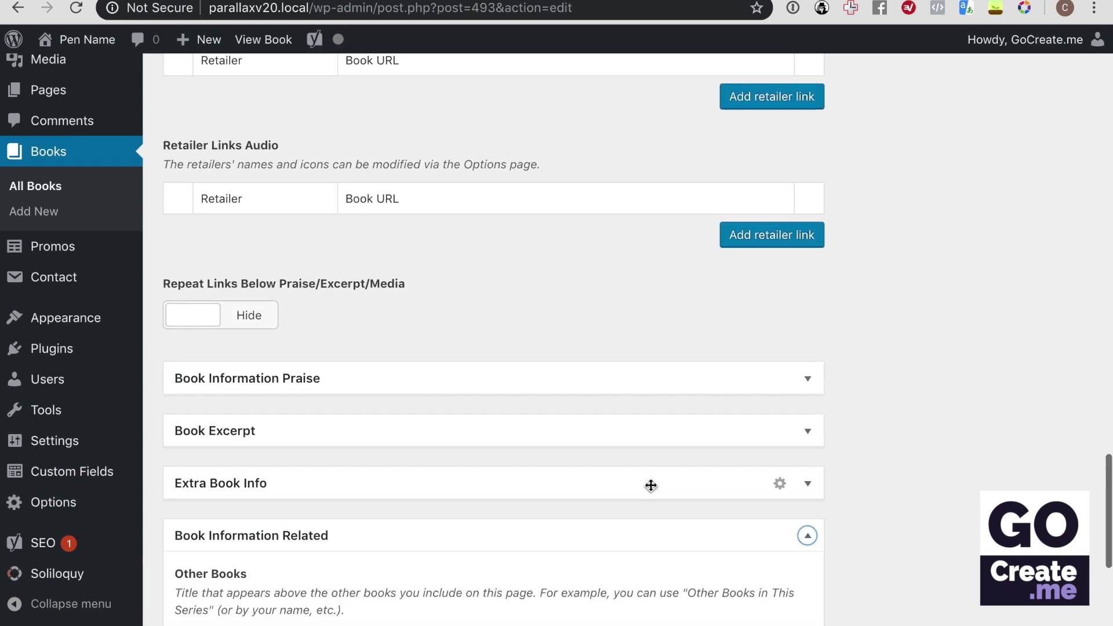
scroll(606, 483, "down", 3)
triple_click(569, 449)
key("BackSpace")
Remove the The Last Amen entry from the Related Books list and update the book
scroll(736, 419, "down", 3)
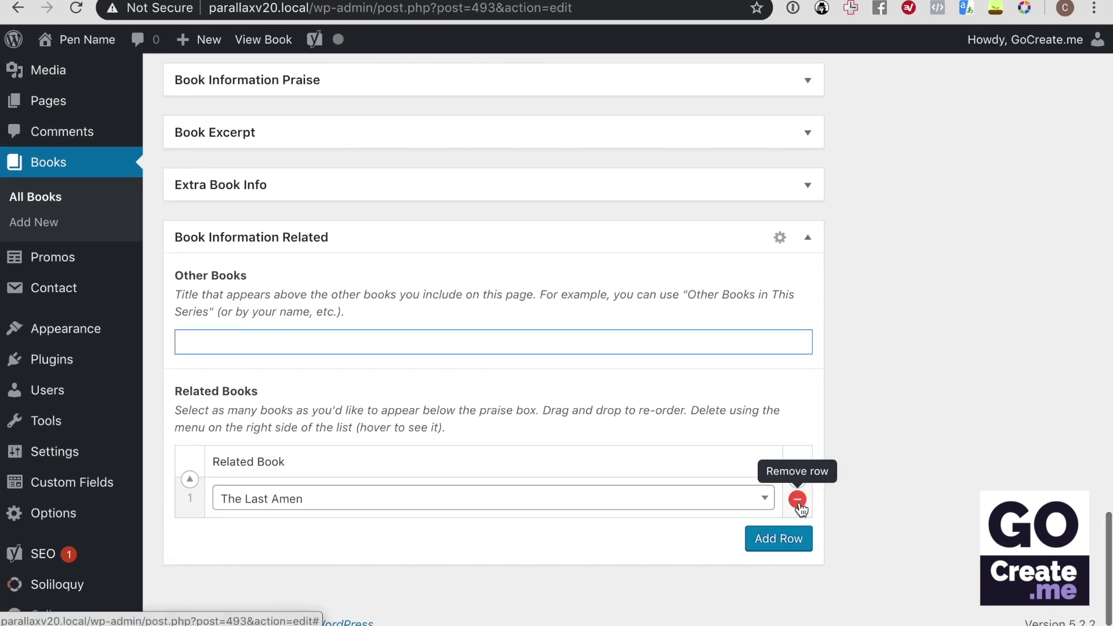
left_click(797, 499)
left_click(814, 472)
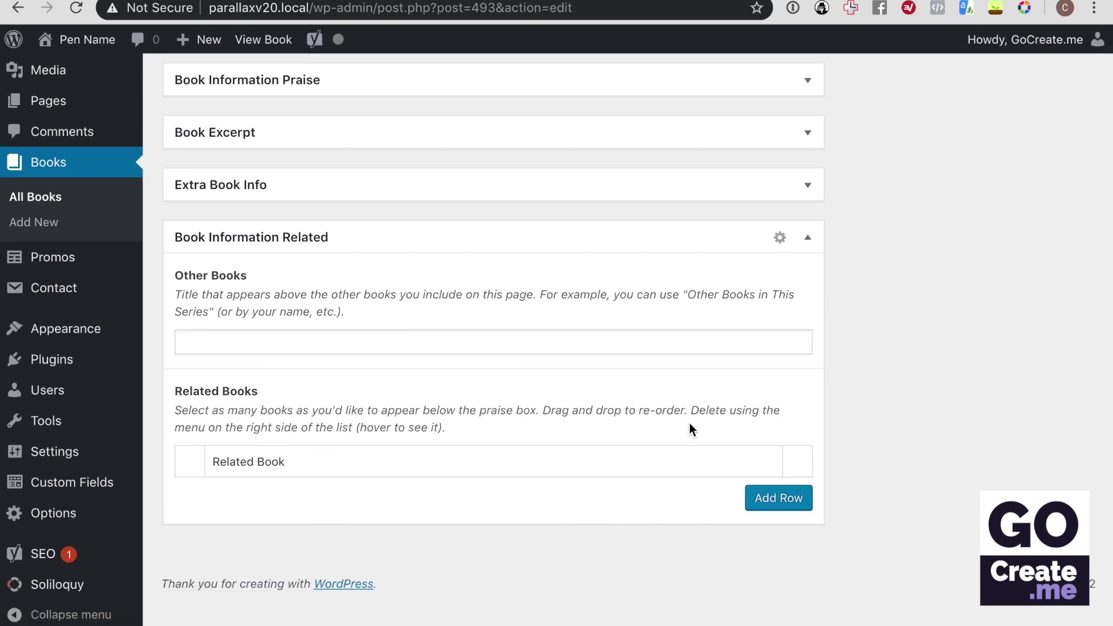
scroll(902, 447, "up", 20)
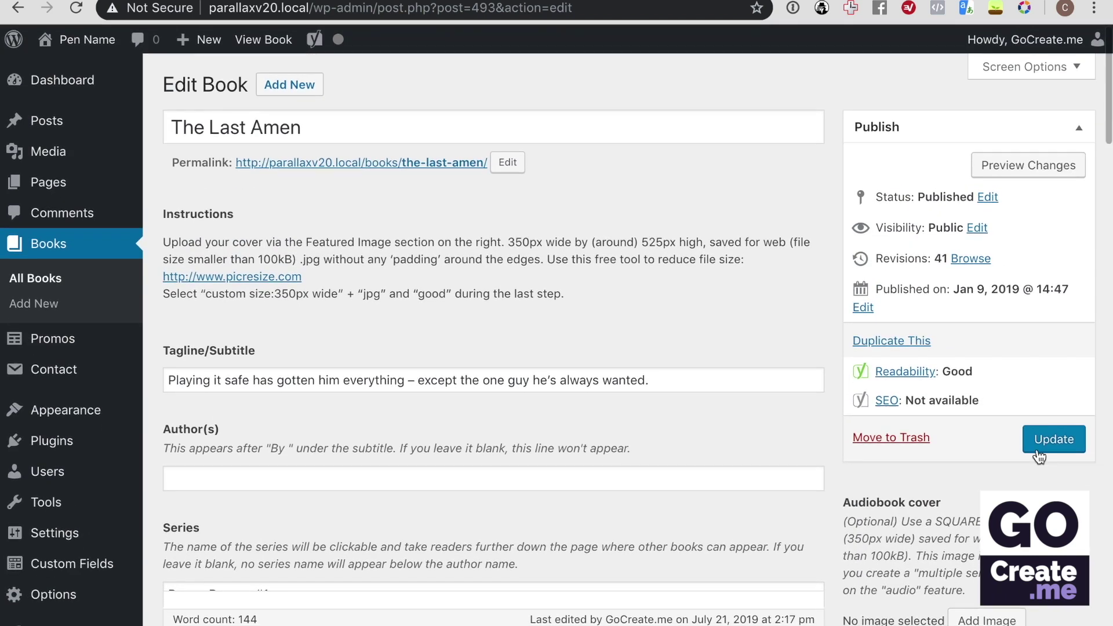
left_click(1062, 441)
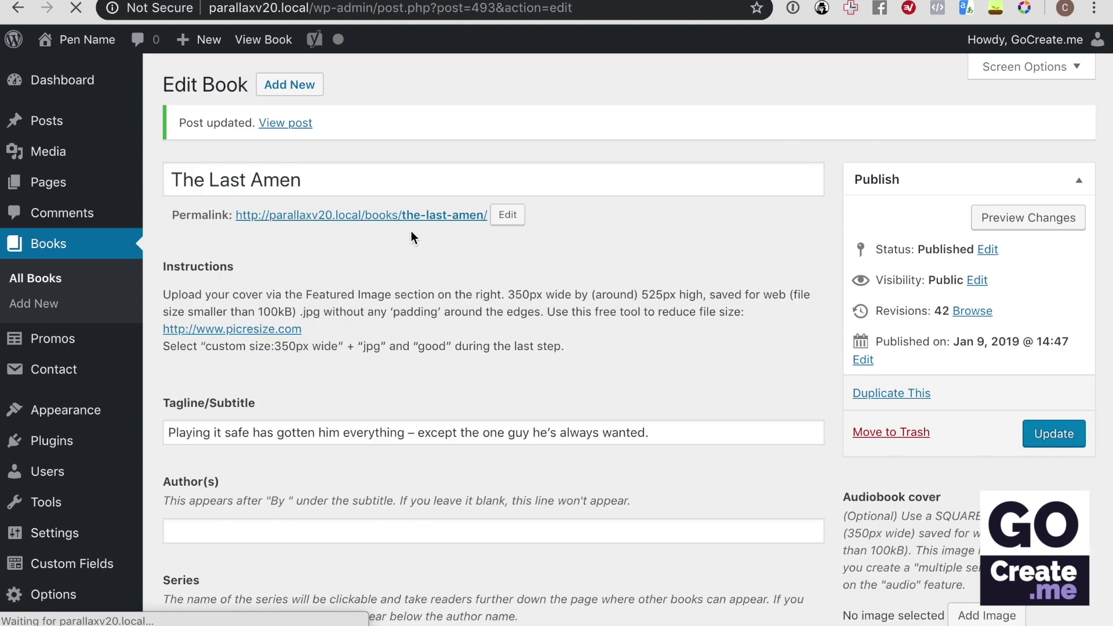
View the live The Last Amen page and check its series line and the embedded series list below the excerpt
left_click(400, 215)
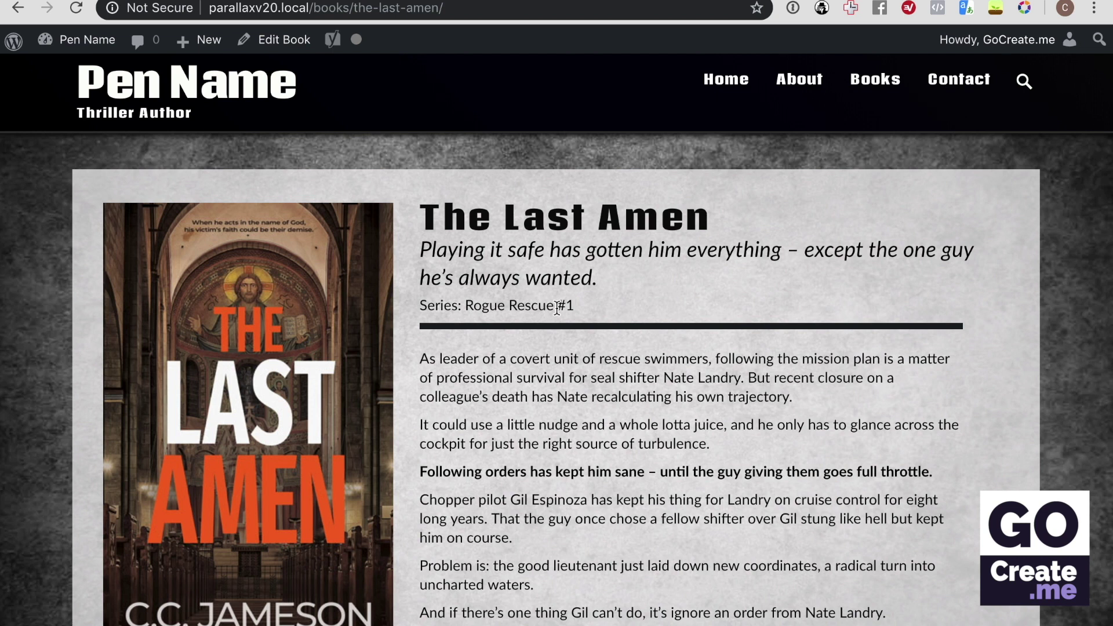
left_click_drag(589, 307, 466, 304)
scroll(526, 304, "down", 20)
scroll(526, 303, "down", 10)
scroll(527, 303, "up", 10)
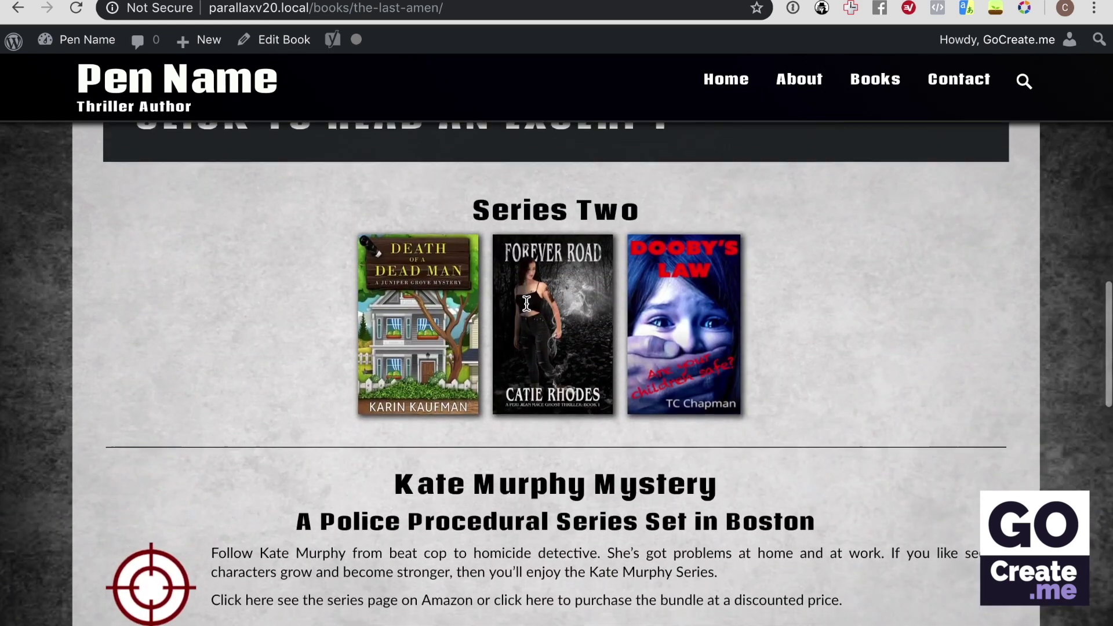
scroll(526, 303, "up", 3)
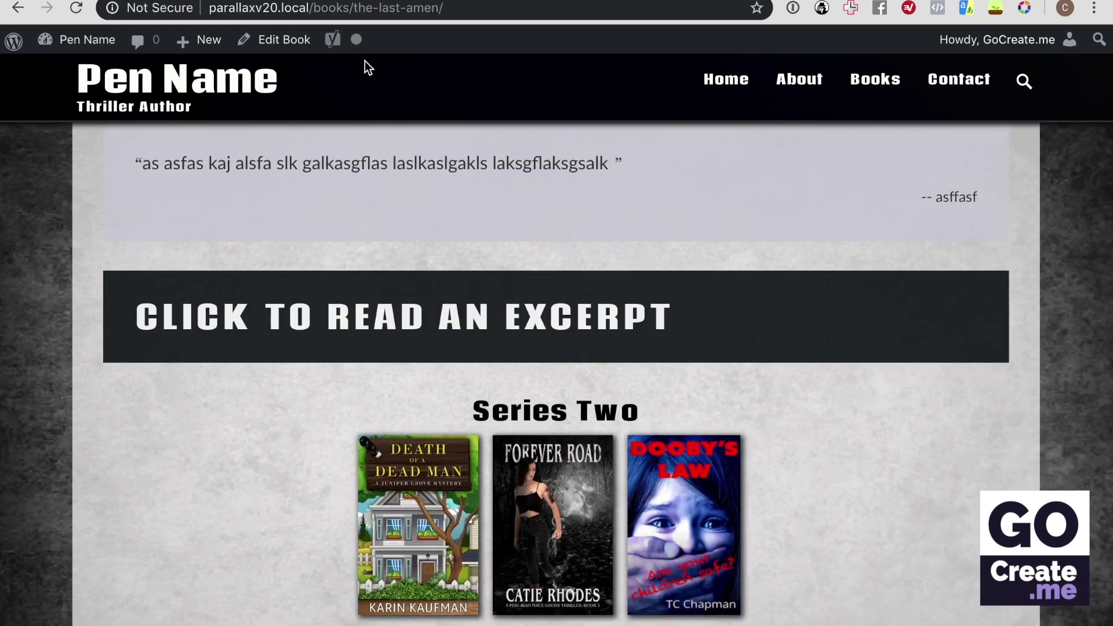
Reopen the book for editing and add the line "All the books in this series" above the shortcode in Odd bits
left_click(273, 41)
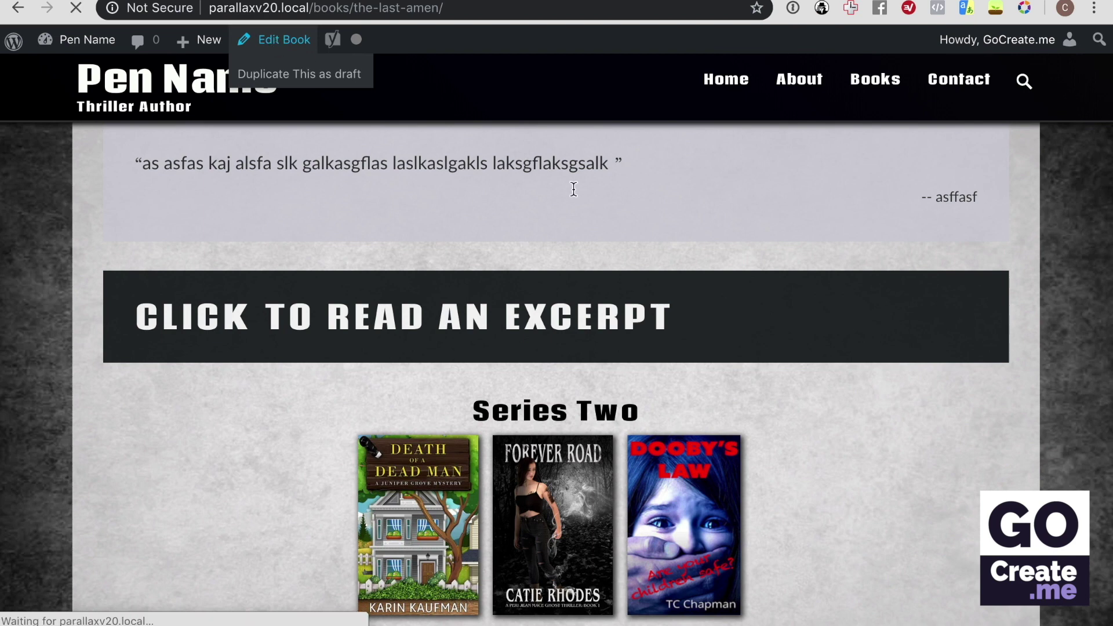
scroll(611, 242, "down", 15)
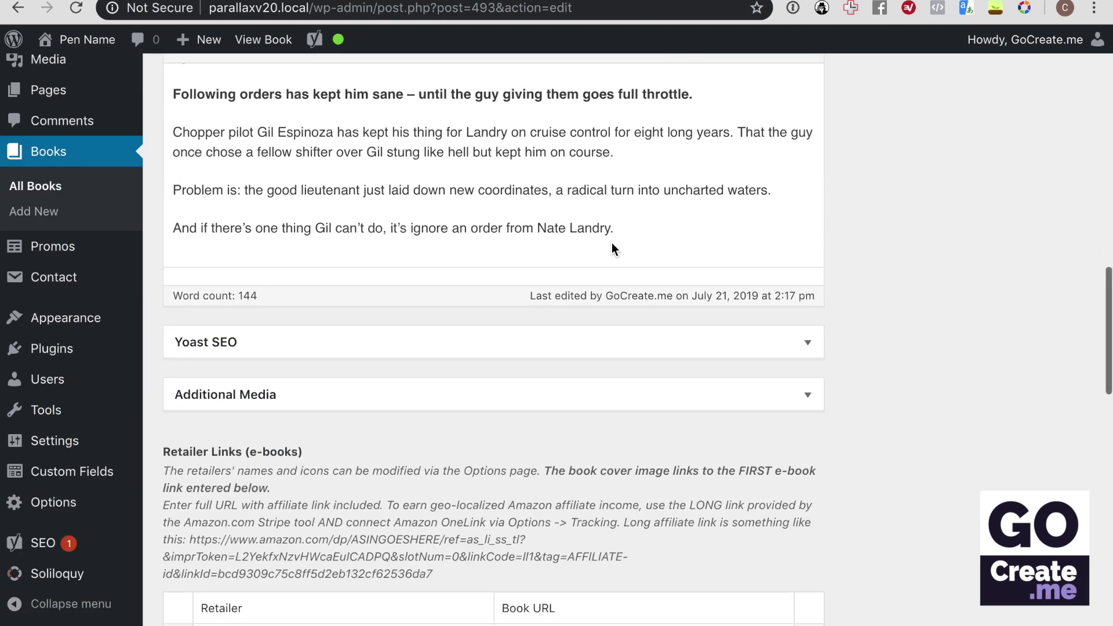
scroll(611, 243, "down", 15)
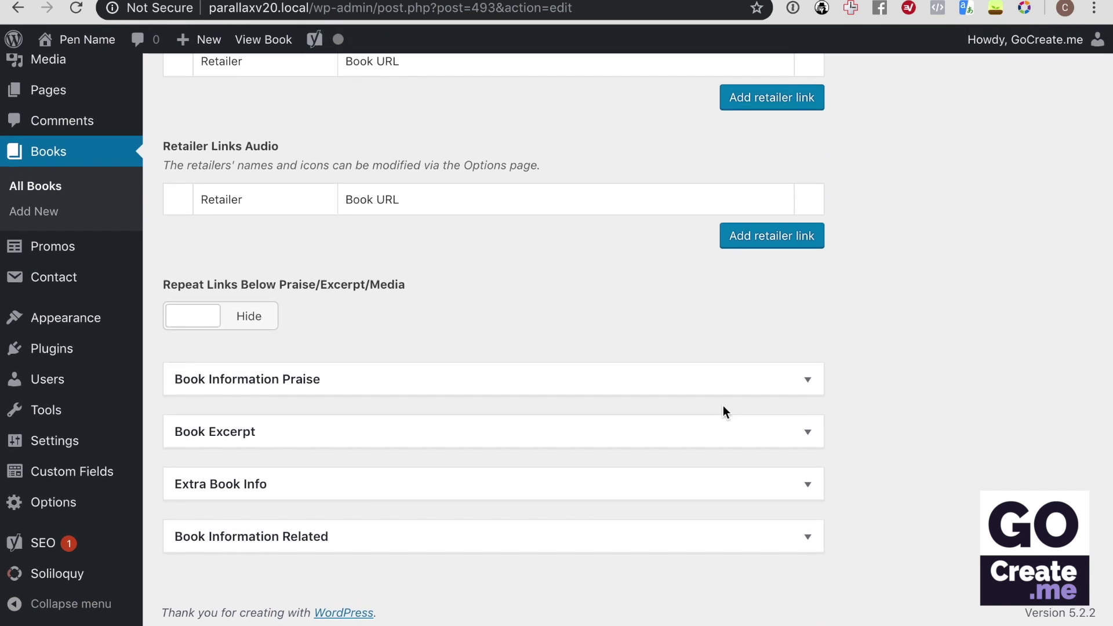
left_click(805, 484)
scroll(366, 522, "down", 3)
left_click(185, 543)
key("Return")
key("Up")
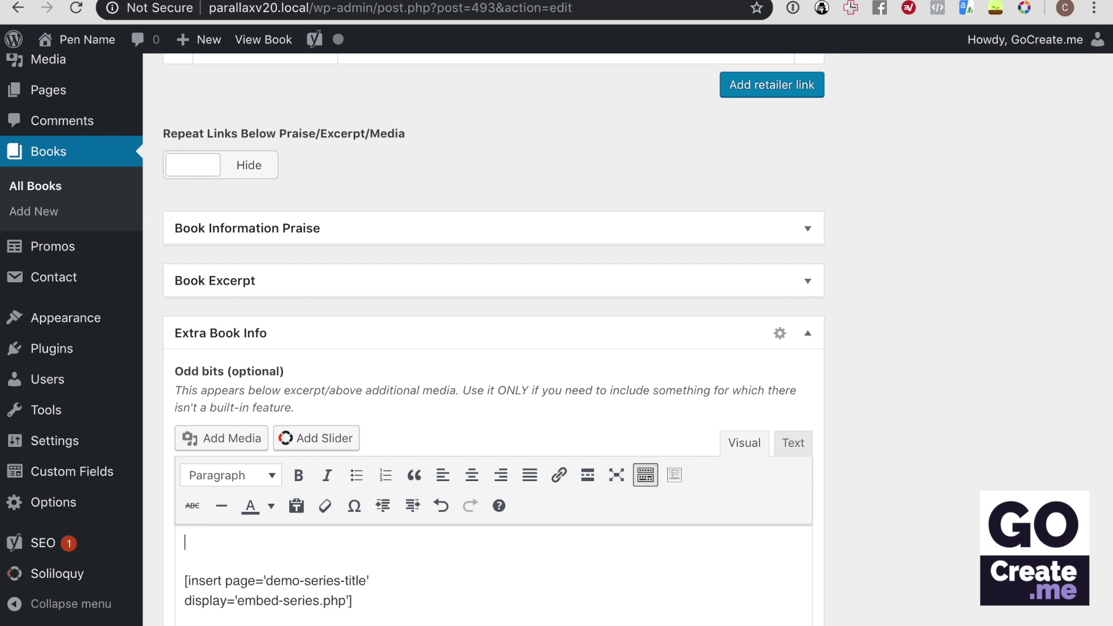
type("All the books in this seiu")
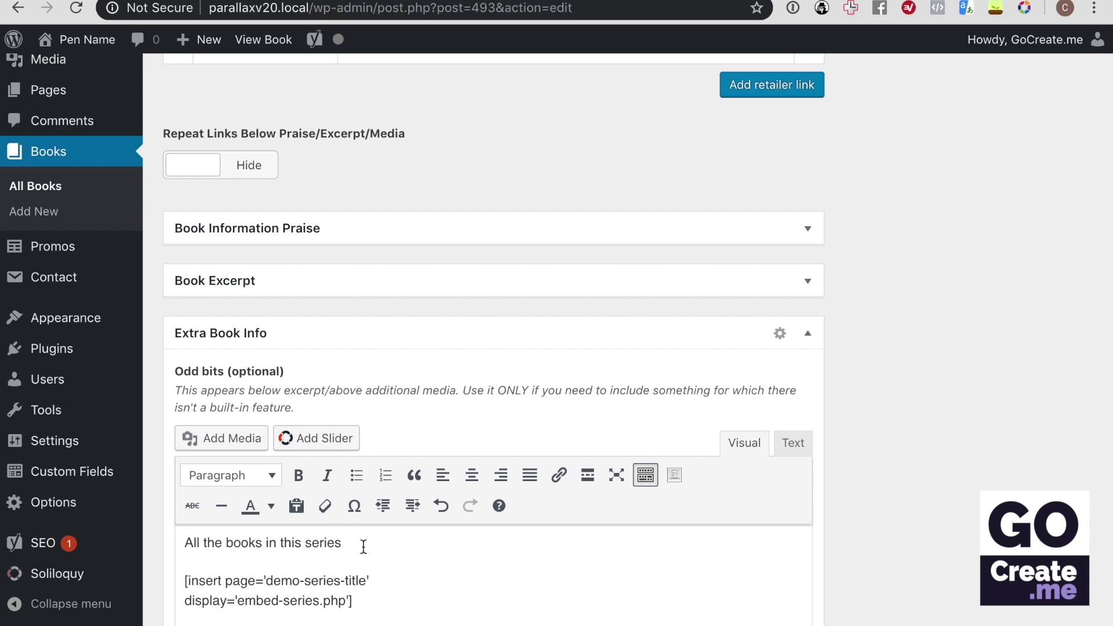
Format the line "All the books in this series" as Heading 1 and update the book
left_click_drag(364, 547, 175, 542)
left_click(231, 477)
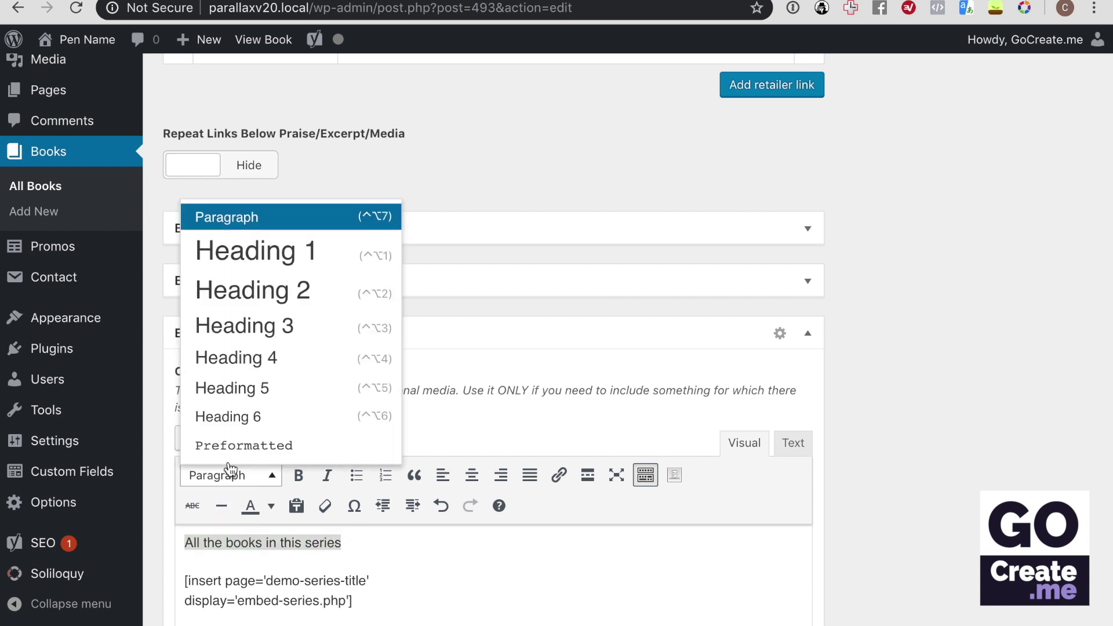
left_click(262, 264)
scroll(465, 452, "down", 3)
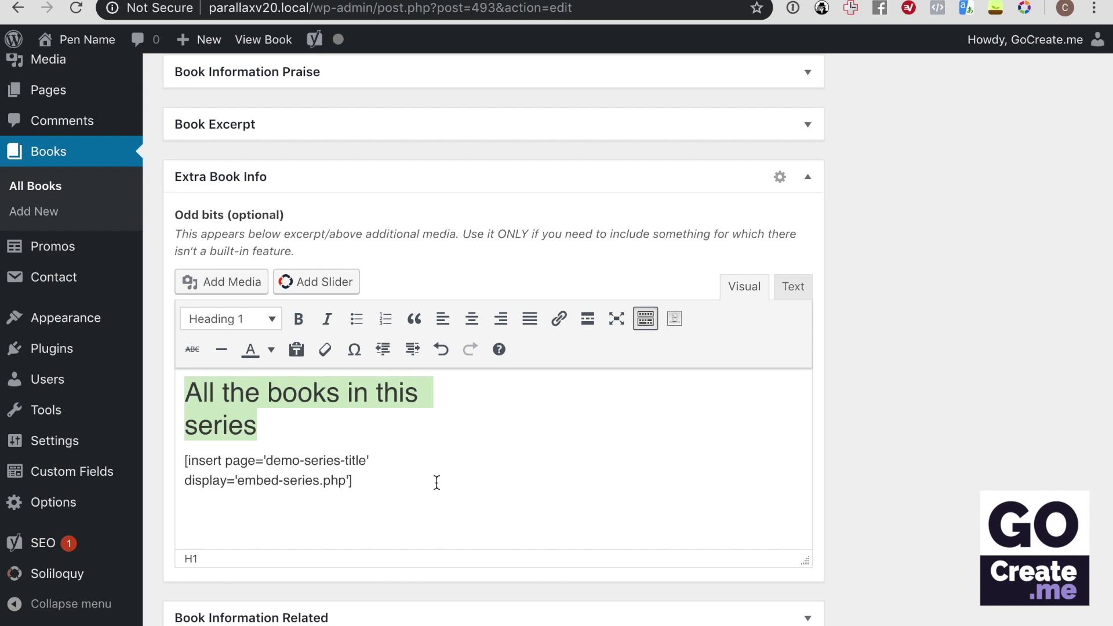
scroll(858, 481, "up", 20)
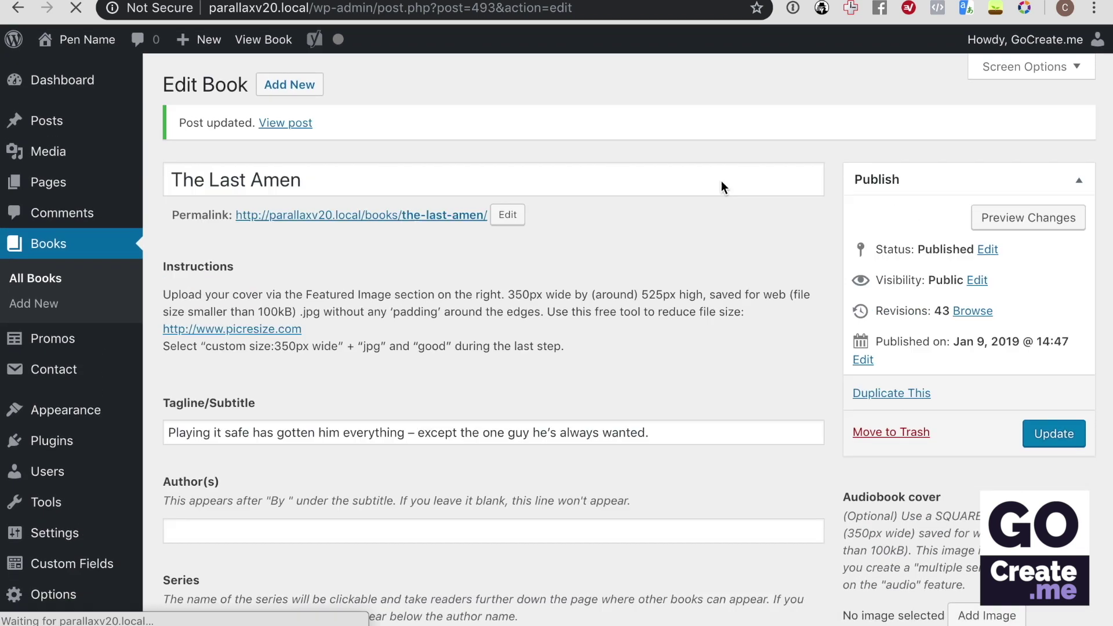
View the live The Last Amen page and check the new heading above the embedded series list
left_click(385, 215)
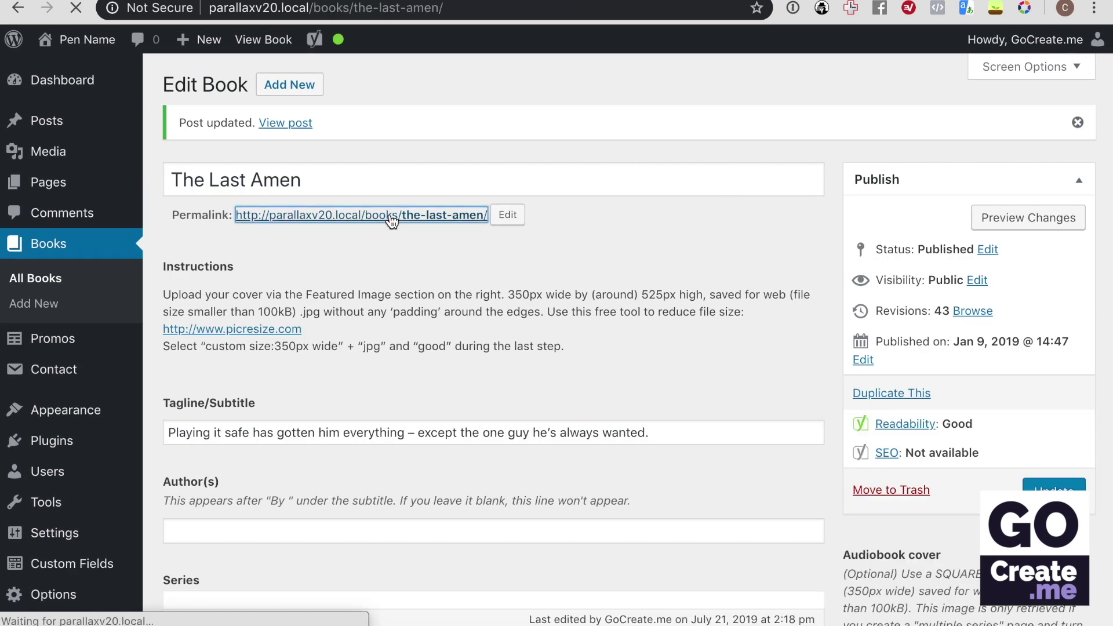
scroll(665, 252, "down", 15)
scroll(664, 249, "up", 4)
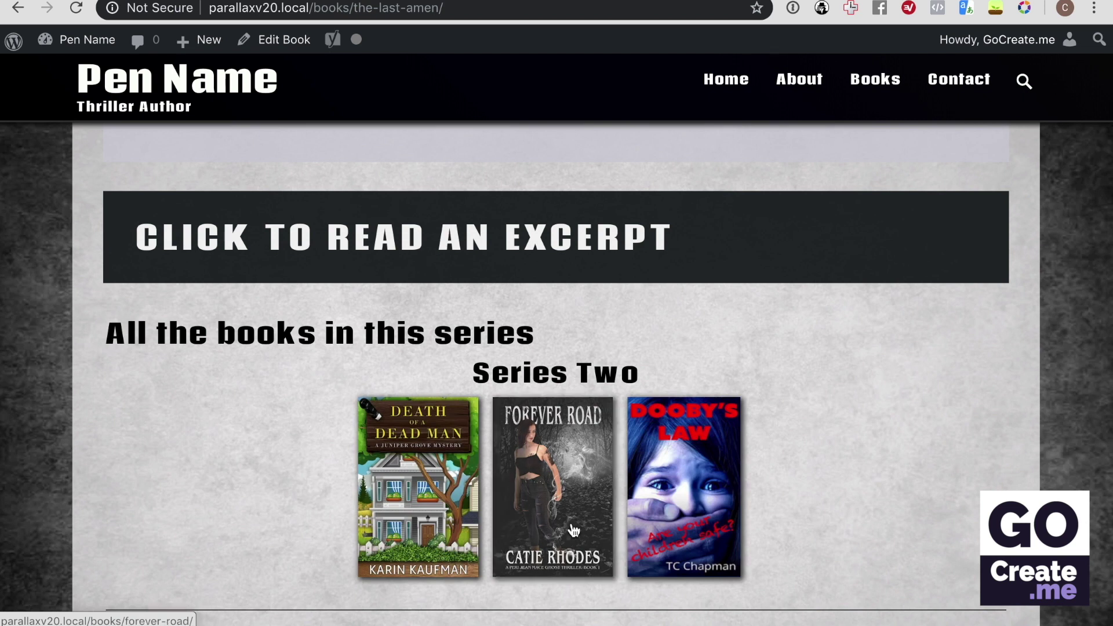
scroll(574, 530, "up", 1)
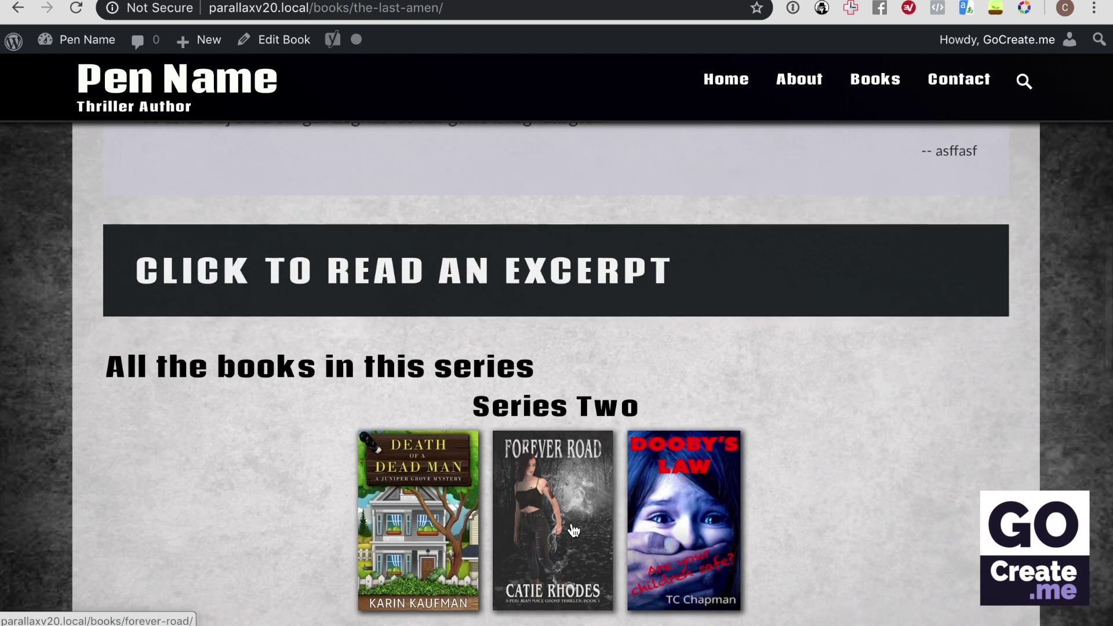
scroll(574, 531, "down", 1)
scroll(574, 530, "down", 2)
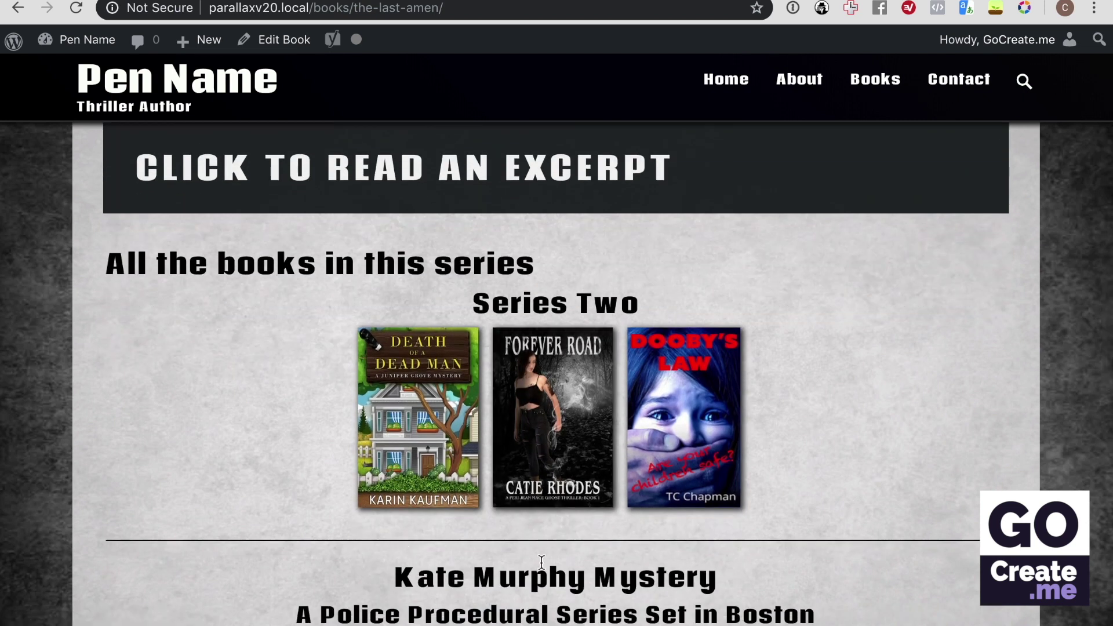
scroll(831, 387, "up", 2)
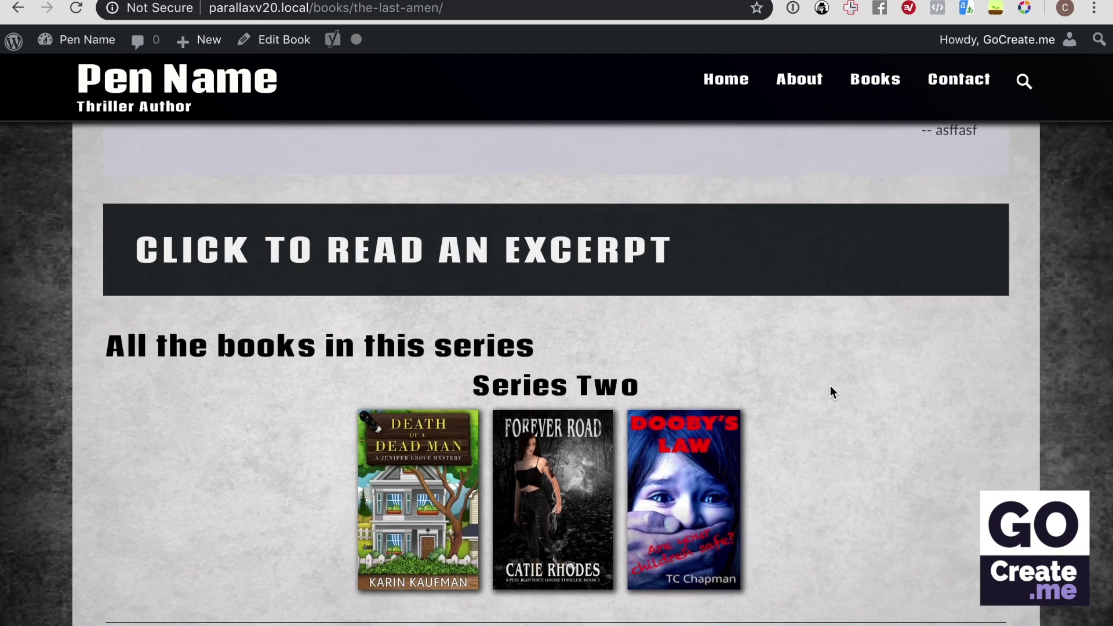
scroll(830, 385, "up", 1)
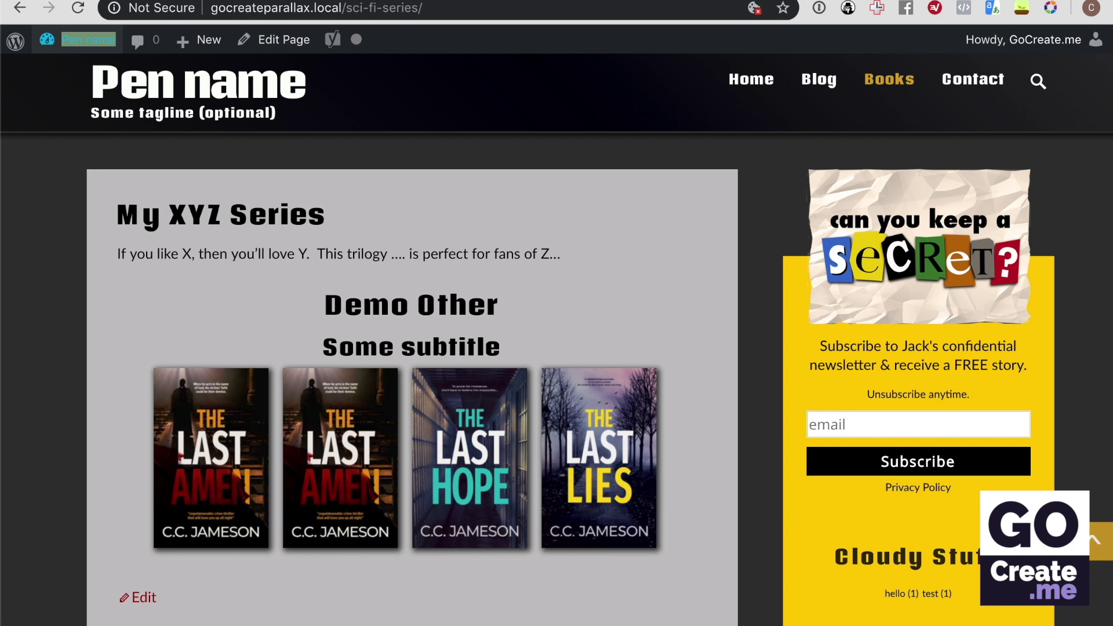
Examine the My XYZ Series page and the series sections on the multiple-series sidebar page of the gocreateparallax.local site
scroll(503, 252, "down", 2)
scroll(503, 251, "up", 2)
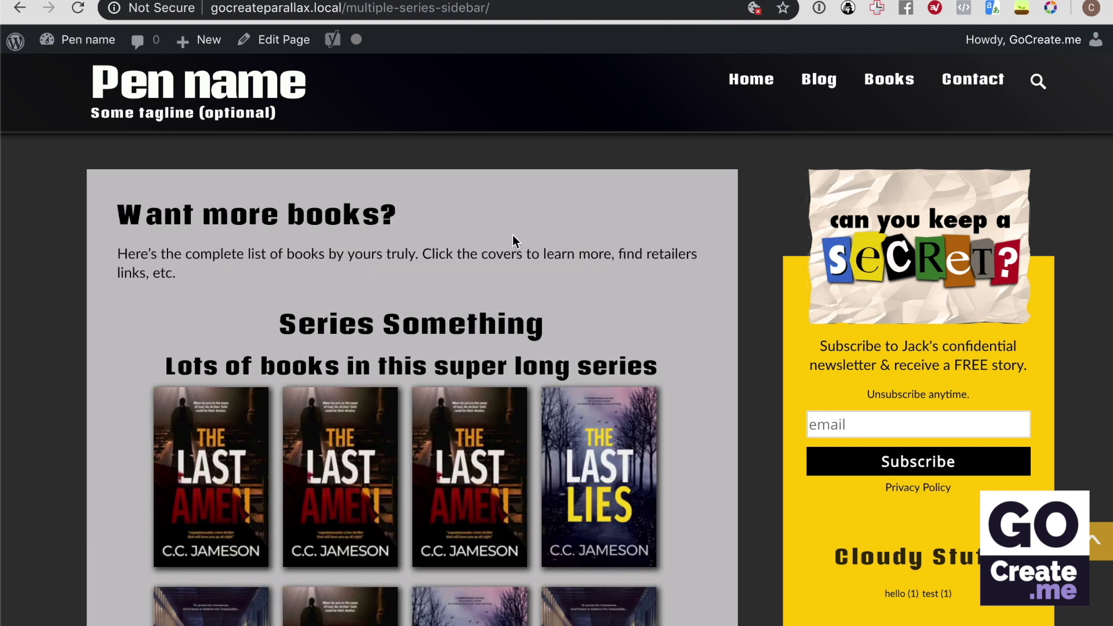
scroll(491, 267, "down", 6)
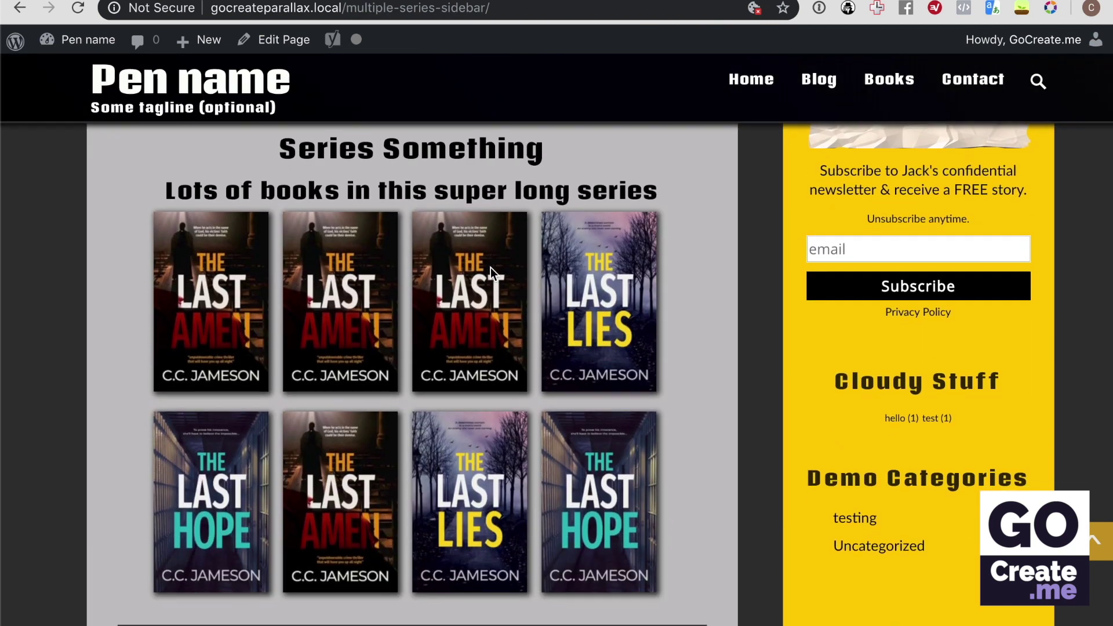
scroll(490, 267, "down", 7)
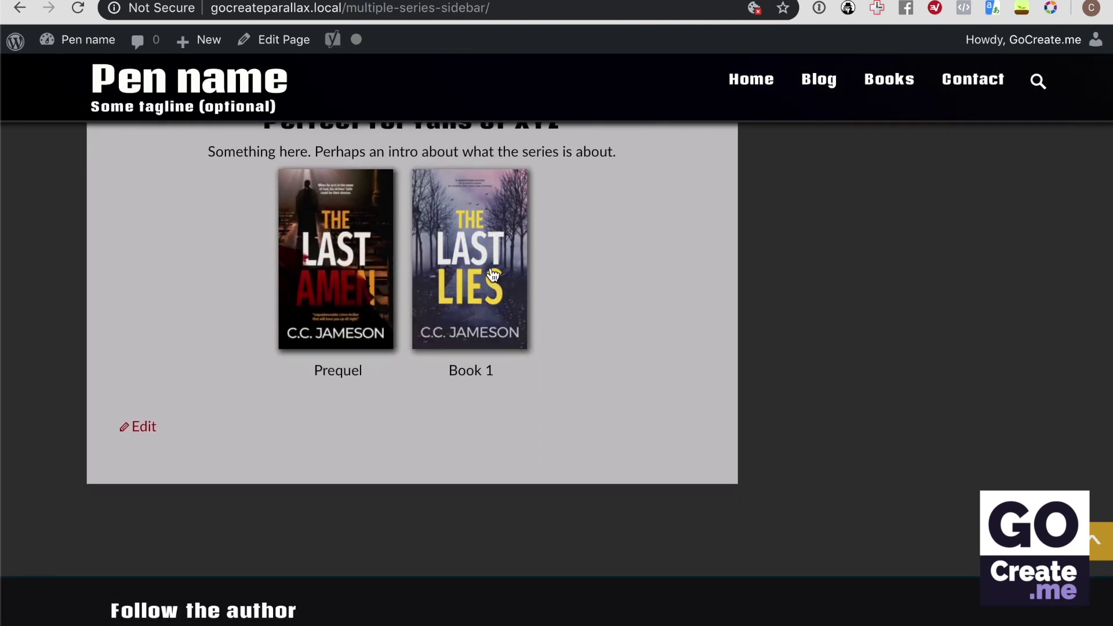
Examine the My XYZ Series page, the Testing Series page and The Last Amen book page it links to
scroll(490, 266, "up", 2)
scroll(492, 274, "up", 12)
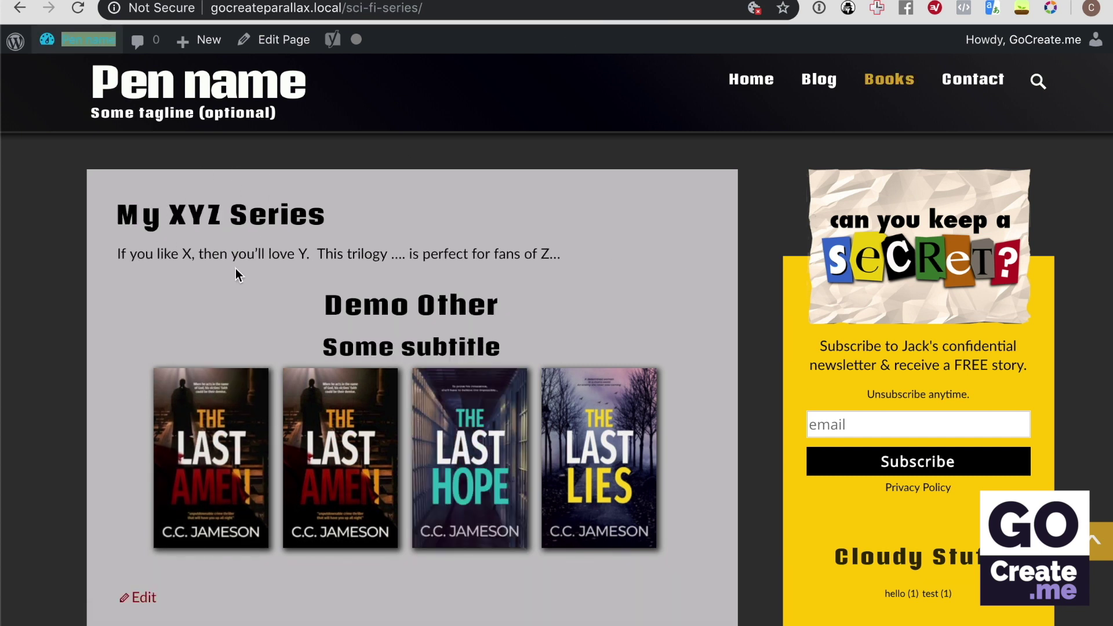
left_click_drag(339, 302, 616, 478)
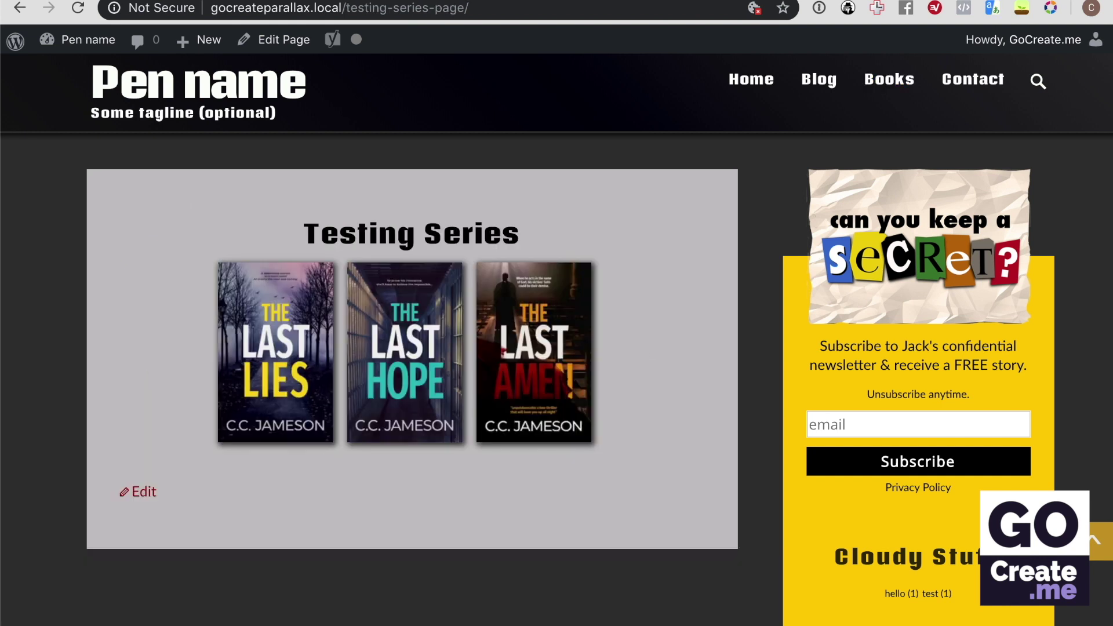
left_click(539, 311)
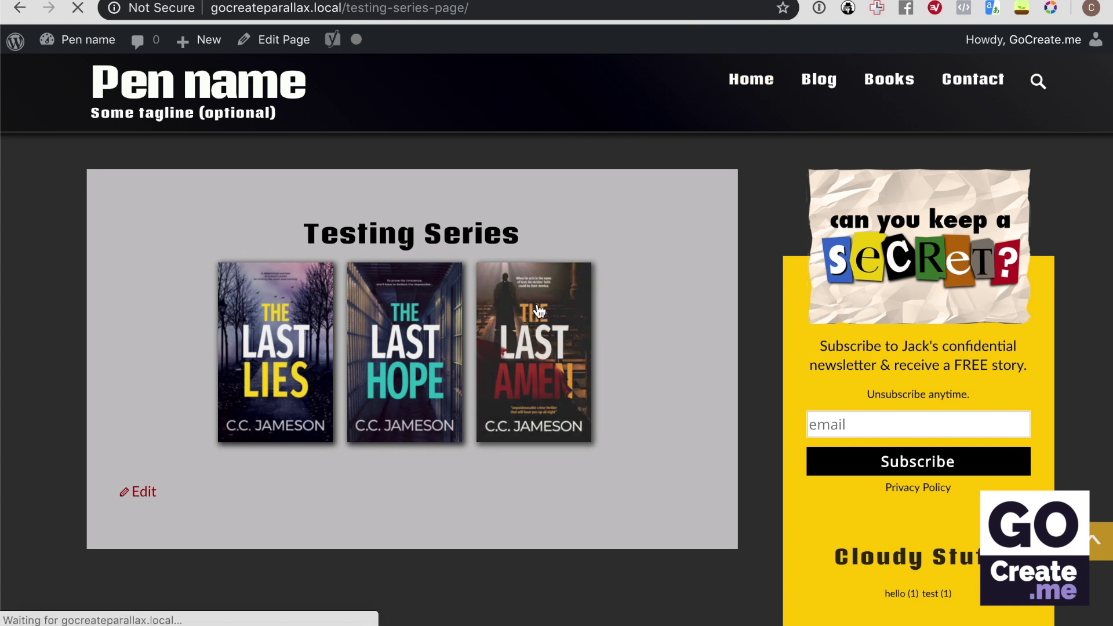
scroll(648, 396, "down", 15)
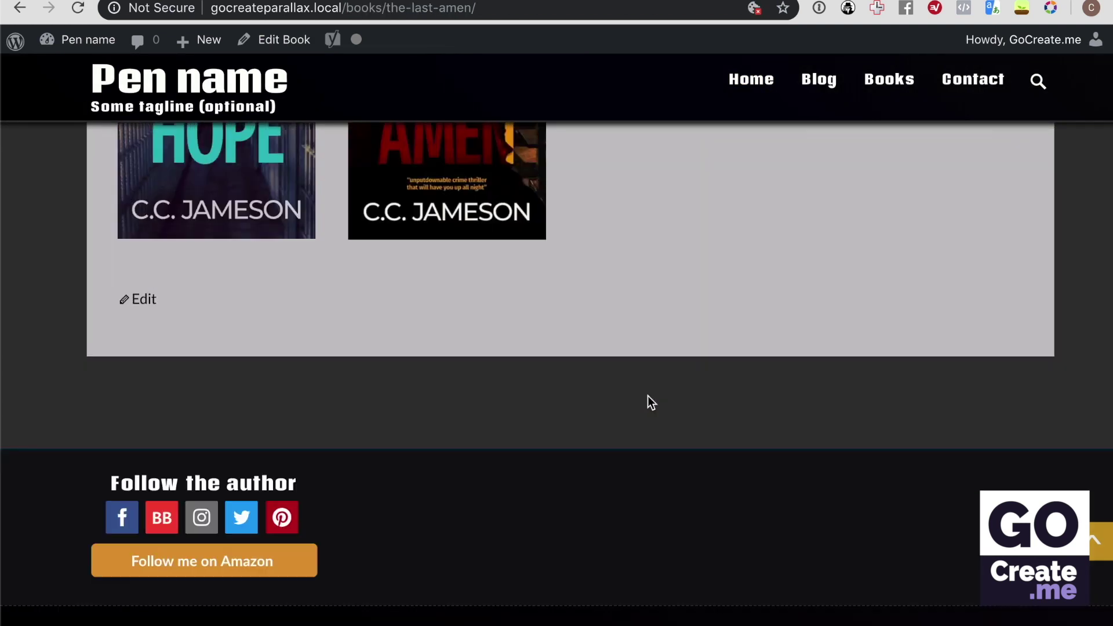
scroll(648, 395, "up", 5)
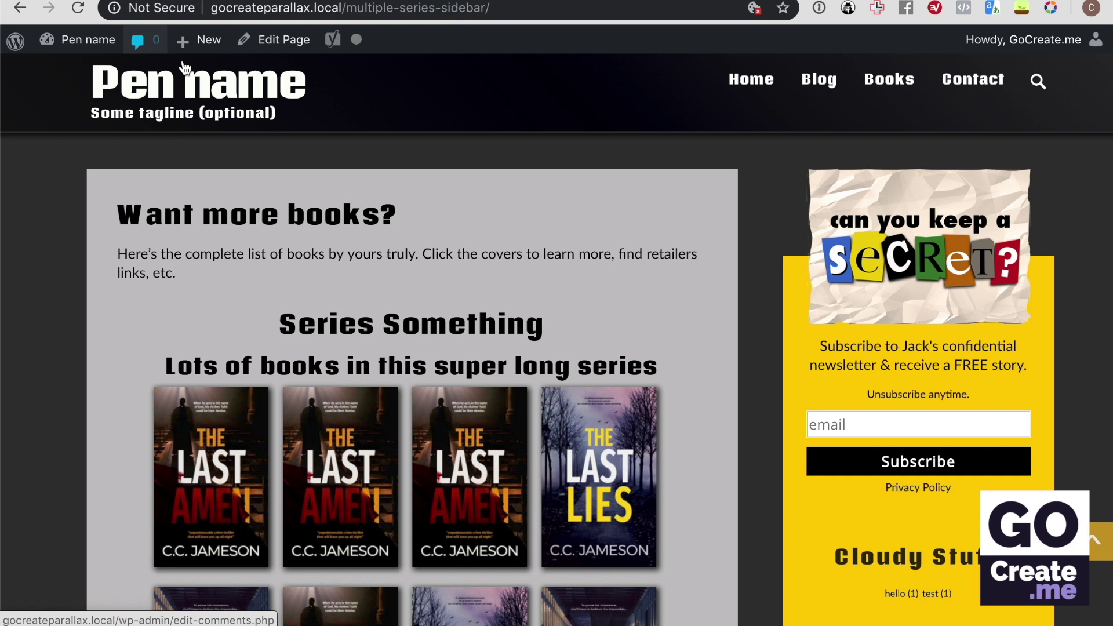
Open the multiple-series-sidebar page for editing and start a page insert on a new line below the intro text
left_click(277, 40)
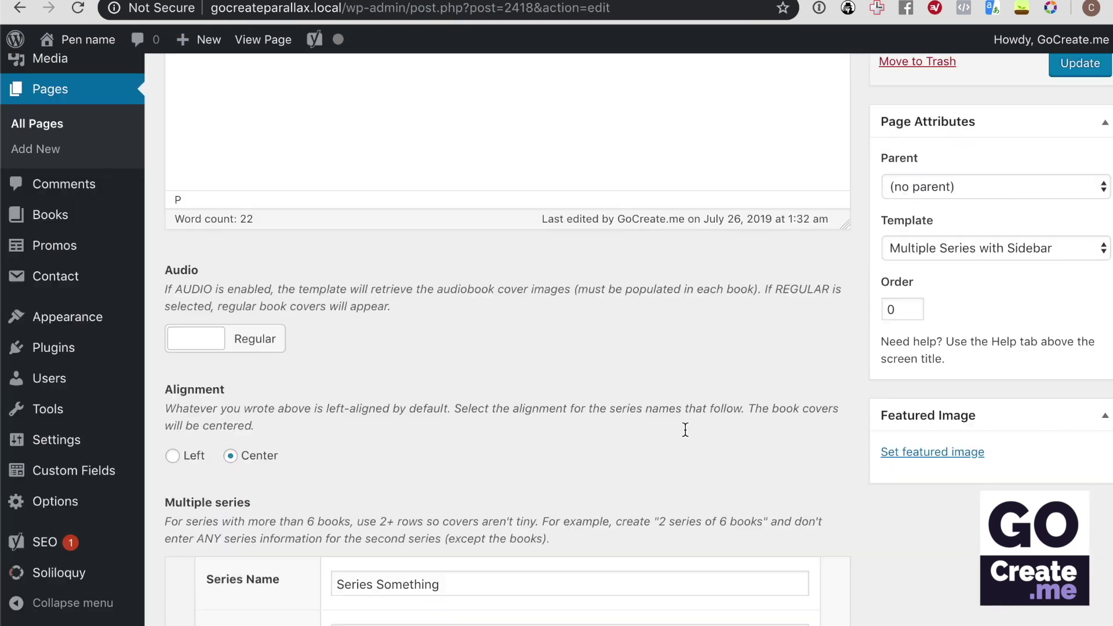
scroll(684, 429, "down", 8)
scroll(685, 430, "down", 15)
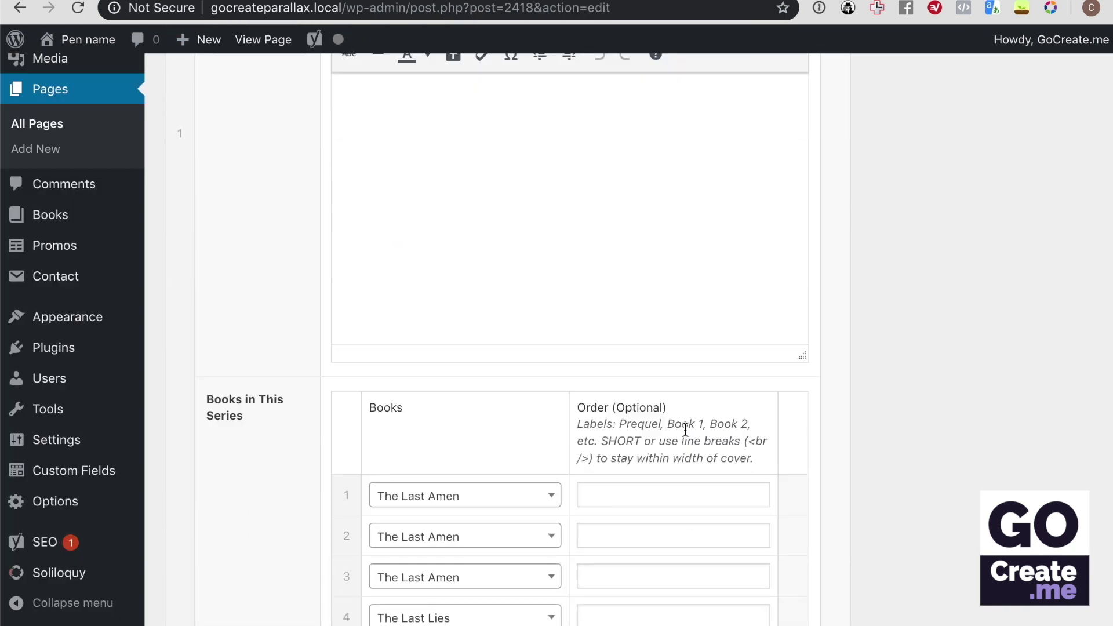
scroll(698, 422, "down", 15)
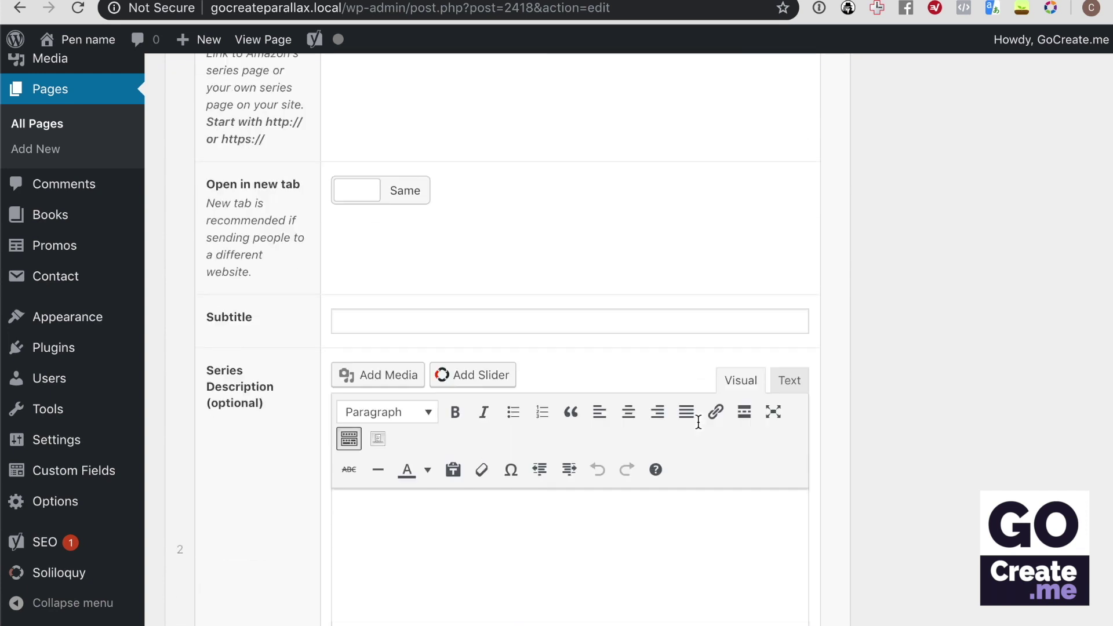
scroll(698, 422, "up", 20)
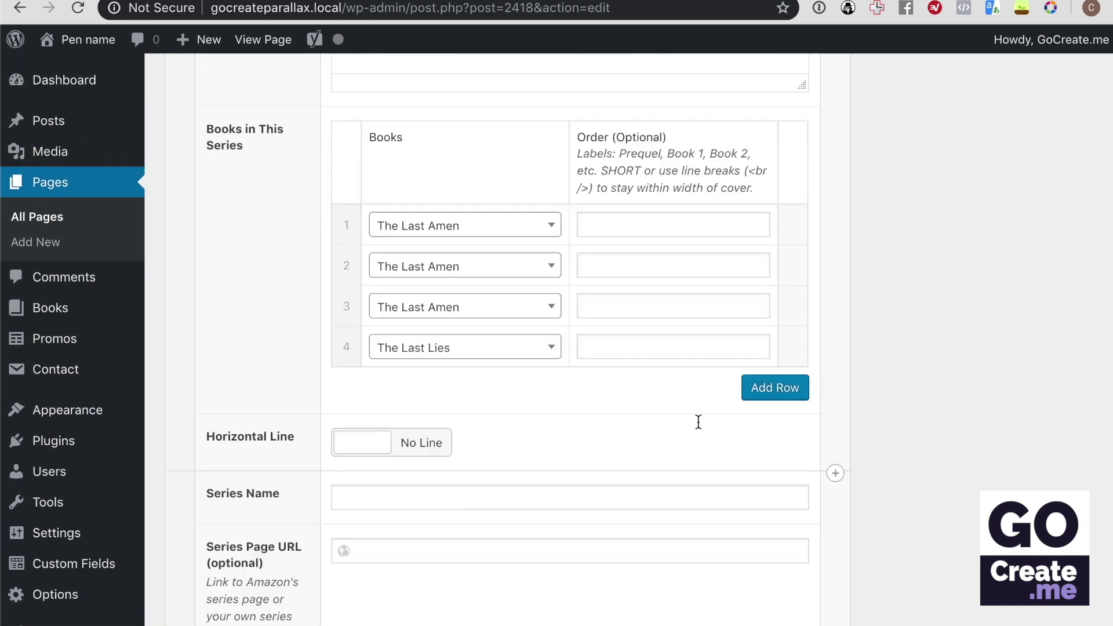
left_click(810, 351)
key("Return")
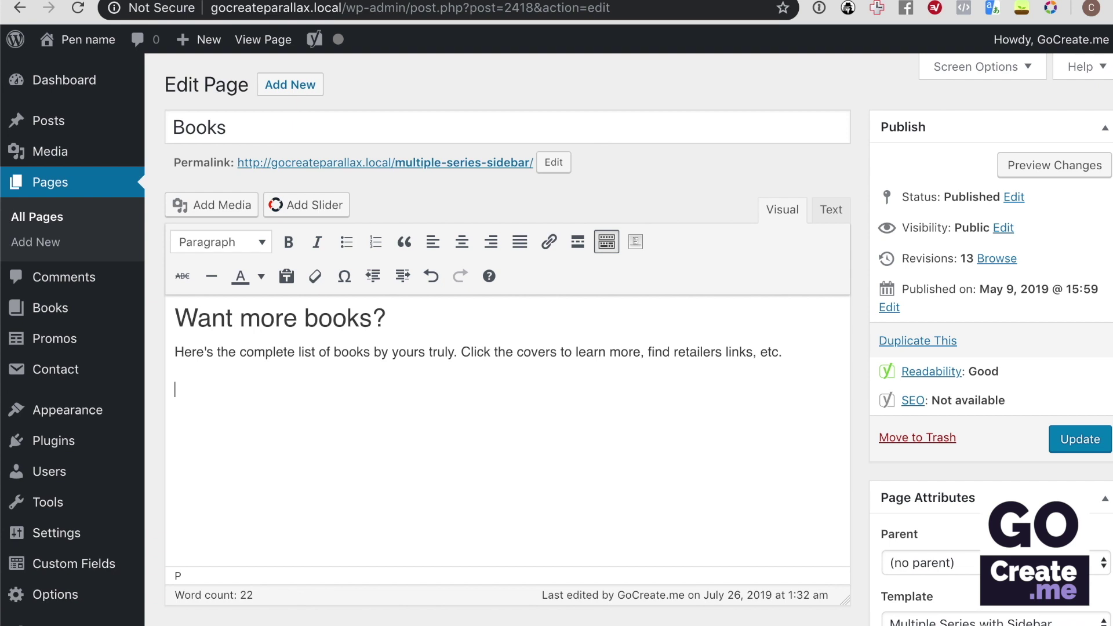
left_click(635, 241)
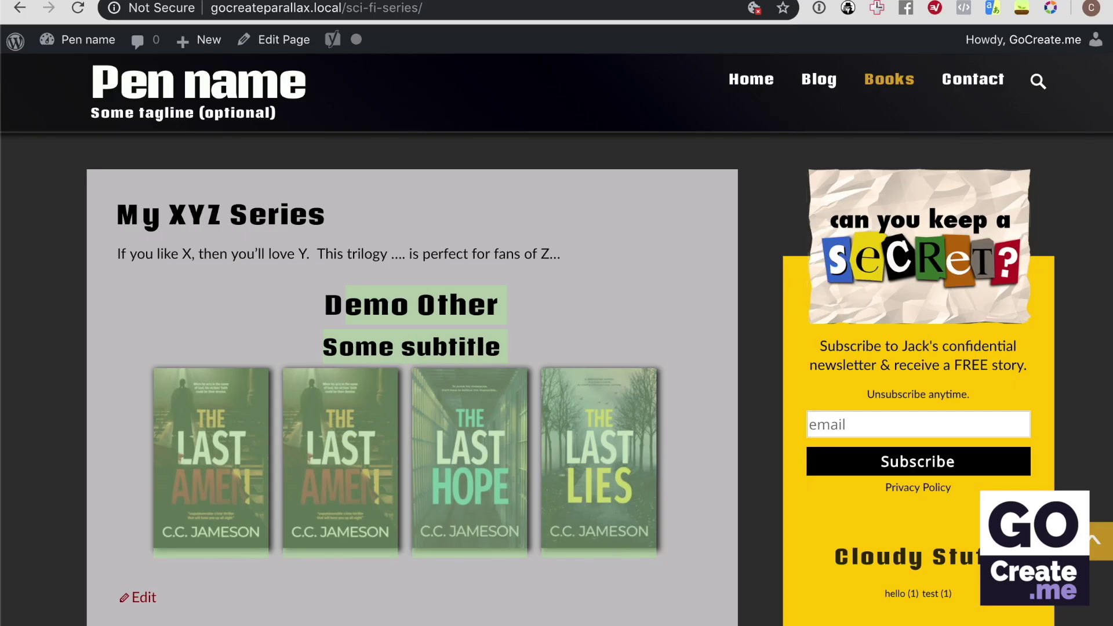
Copy the slug from the My XYZ Series page's address and enter sci-fi-series as the slug of the page to insert
left_click_drag(424, 8, 346, 8)
key("super+c")
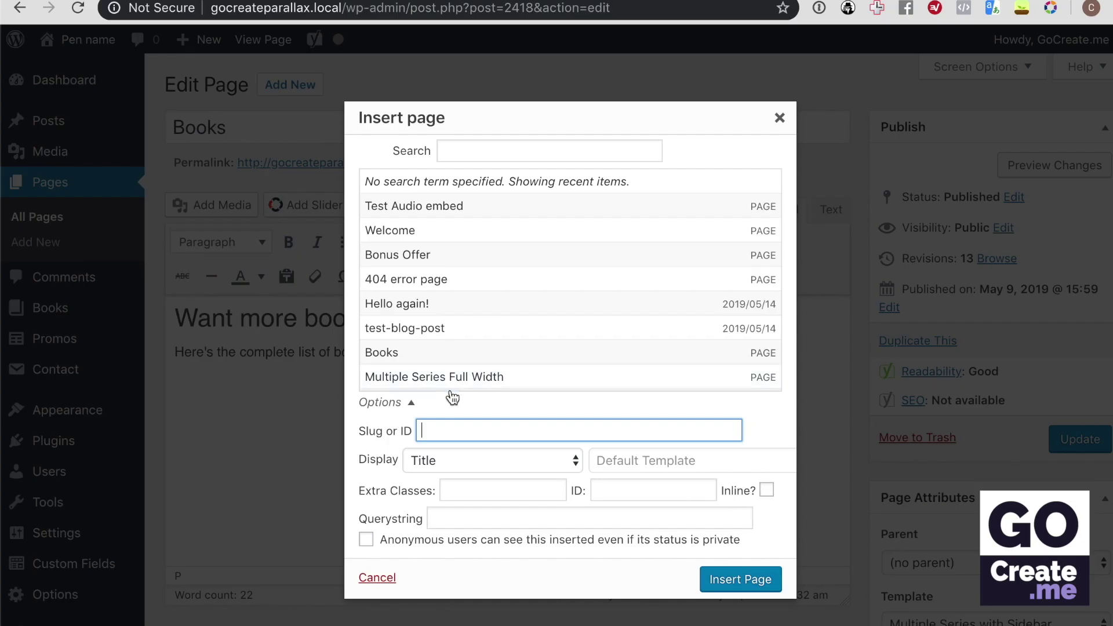
left_click(460, 430)
key("super+v")
key("BackSpace")
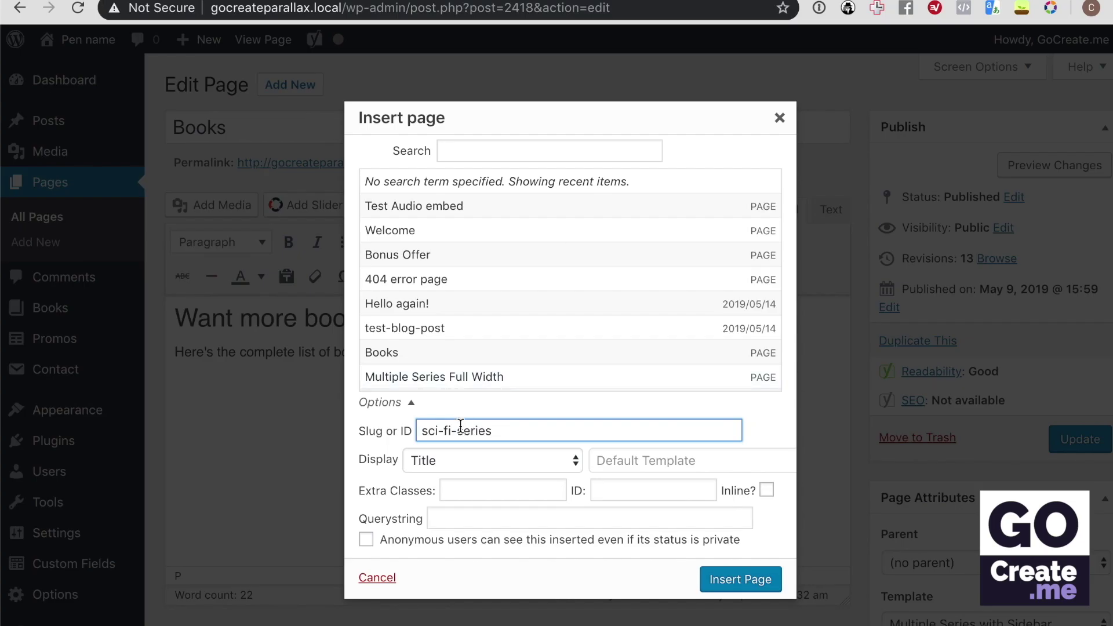
Set the display to the custom template "EMBED SERIES BOOKS ONLY - NOT REAL PAGE" and insert the page
left_click(471, 454)
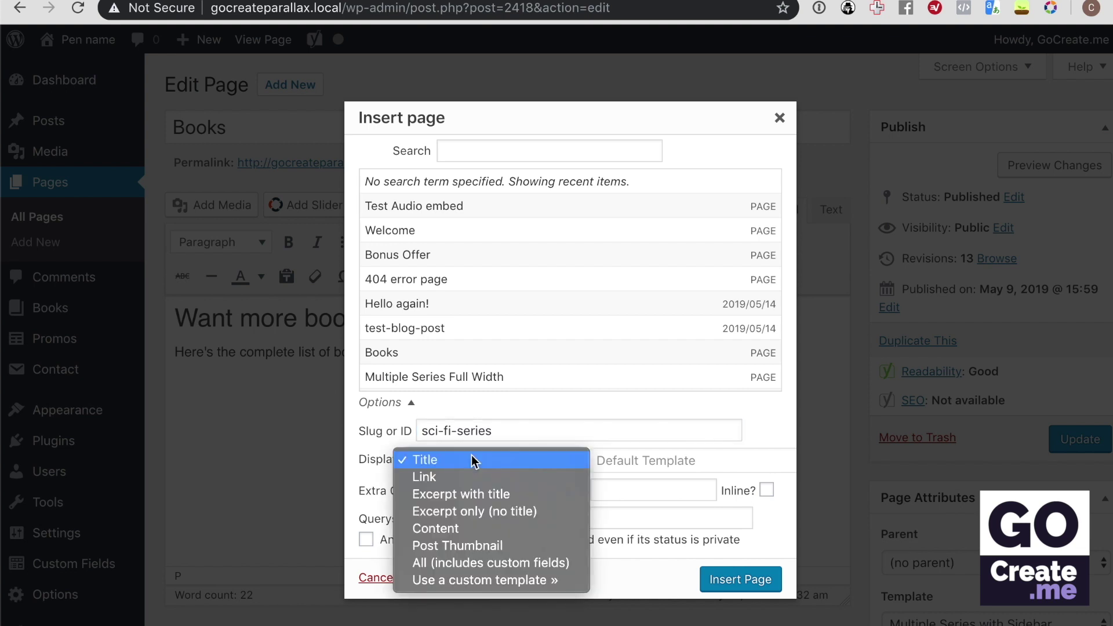
left_click(477, 583)
left_click(635, 465)
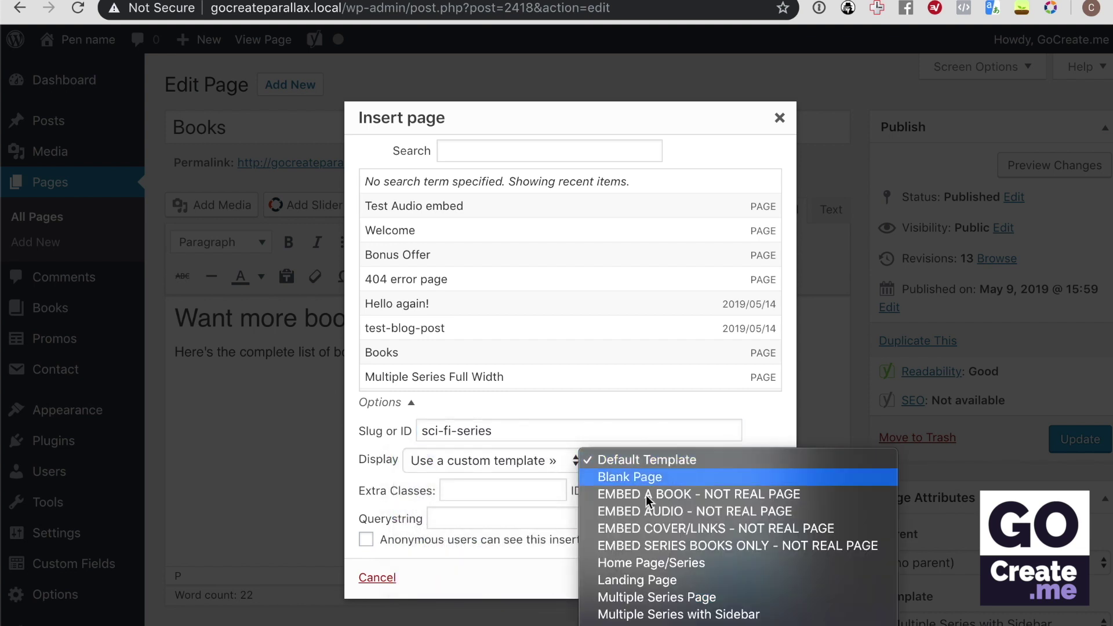
left_click(708, 546)
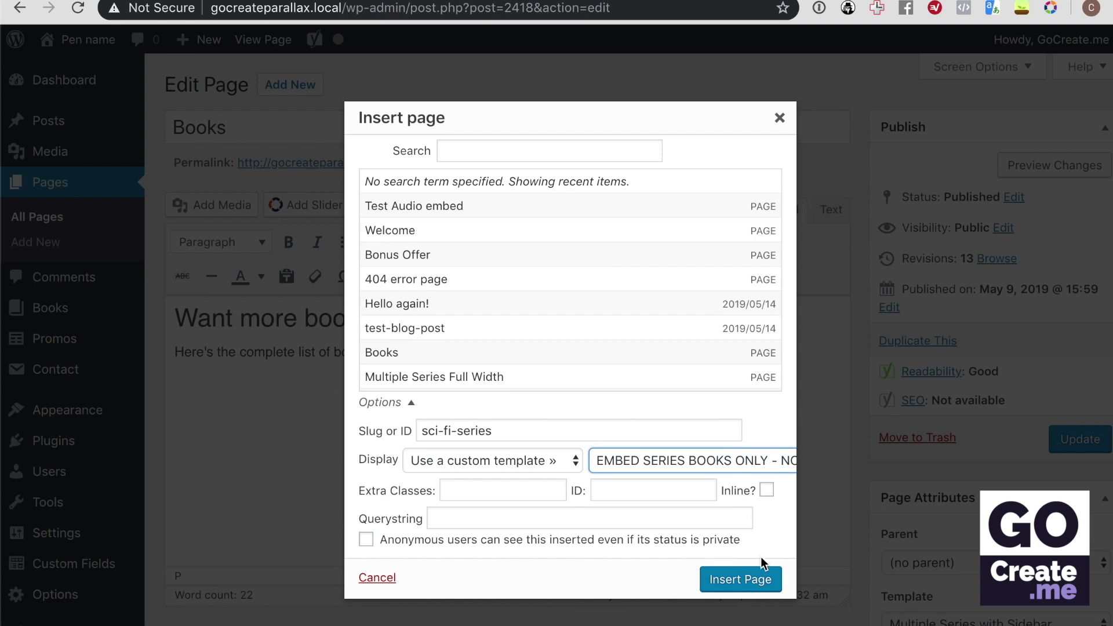
left_click(756, 578)
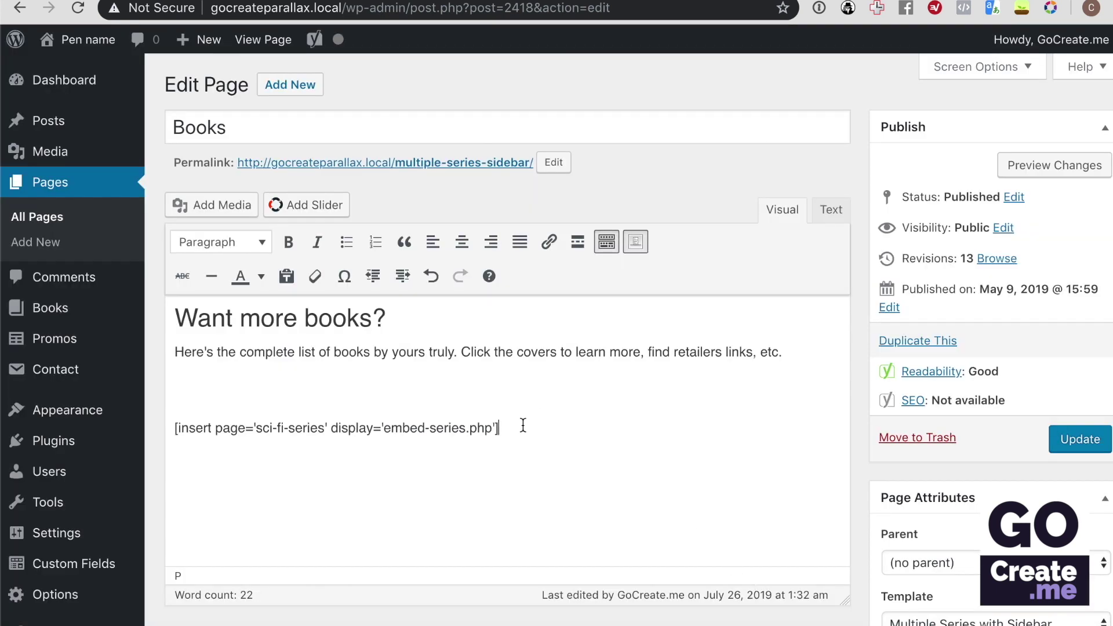
Duplicate the sci-fi-series shortcode on a new line directly below the original
left_click_drag(523, 427, 171, 419)
key("ctrl+c")
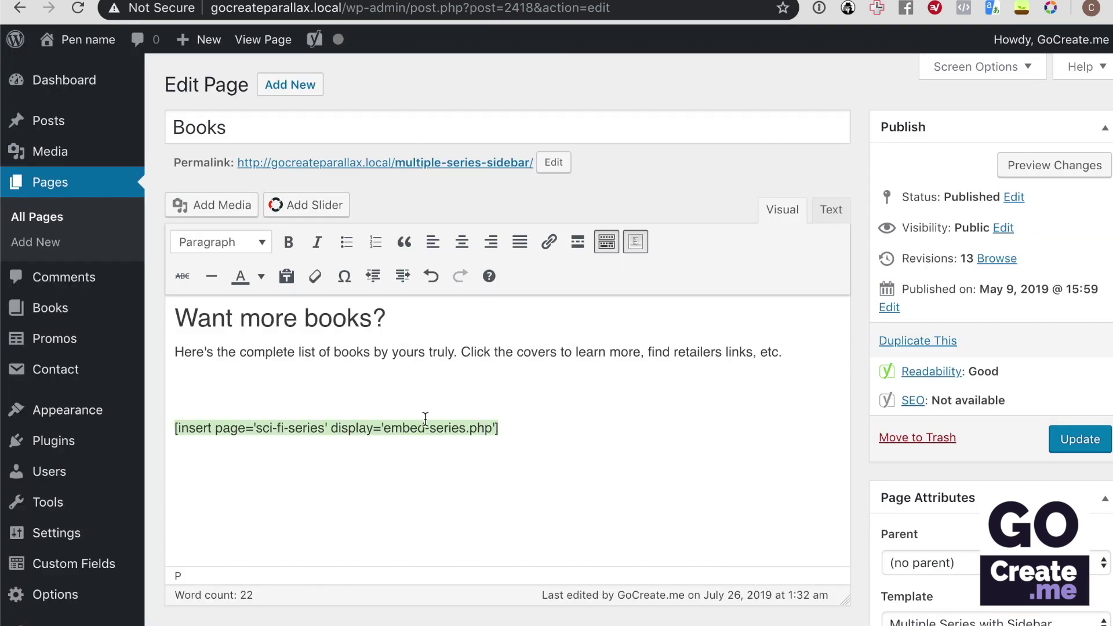
left_click(520, 428)
key("Return")
key("ctrl+v")
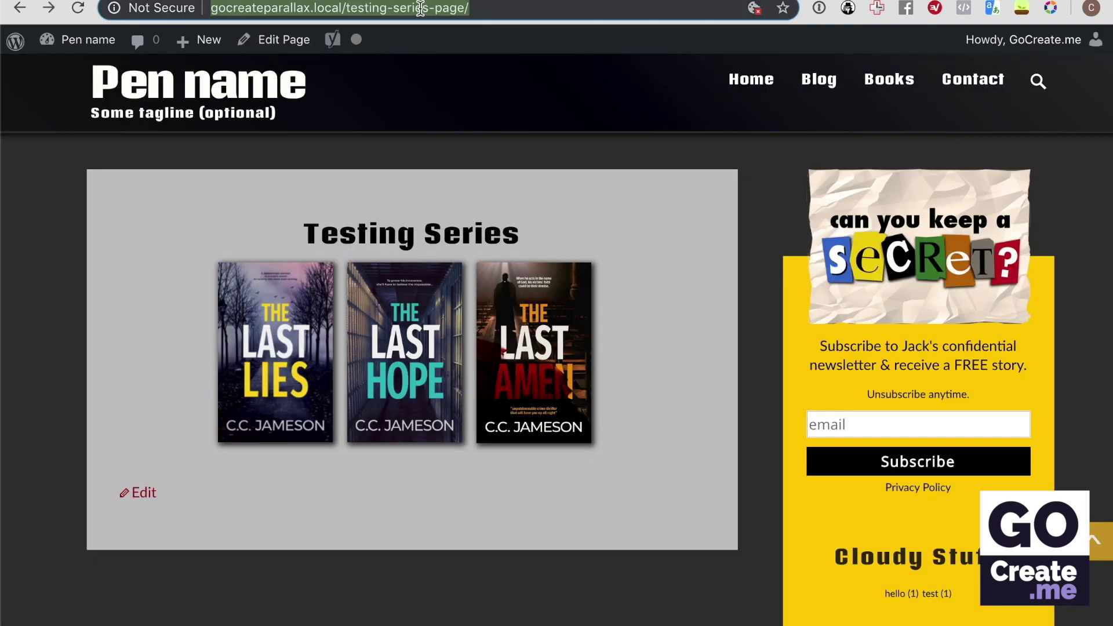
Replace the slug in the second shortcode with testing-series-page, copied from the Testing Series page's address
left_click(464, 8)
left_click_drag(466, 8, 346, 8)
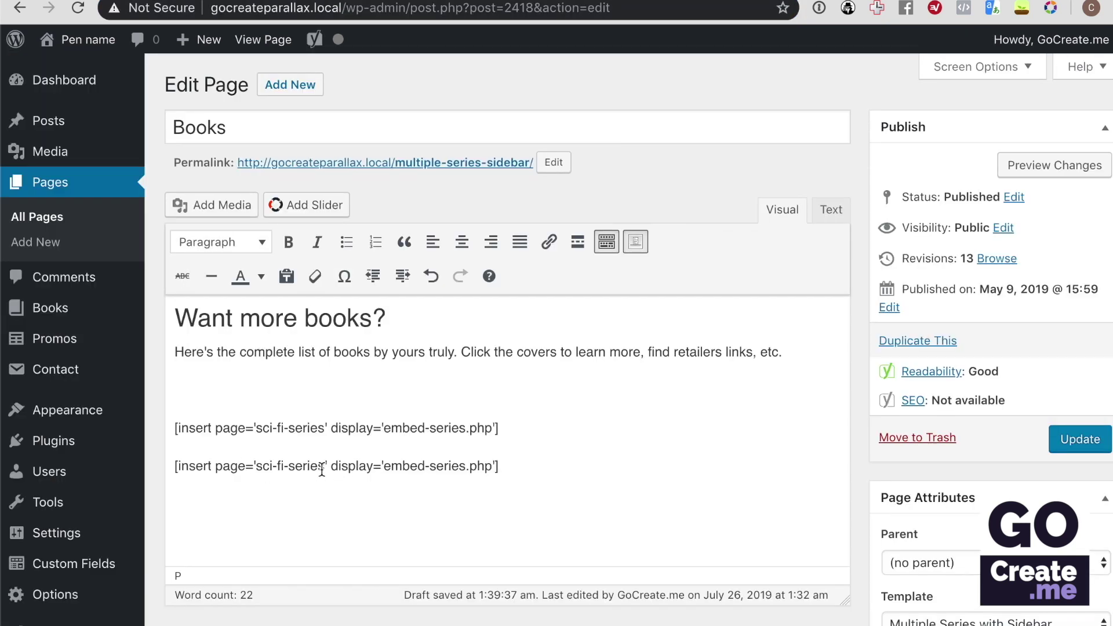
left_click_drag(322, 469, 255, 467)
key("super+v")
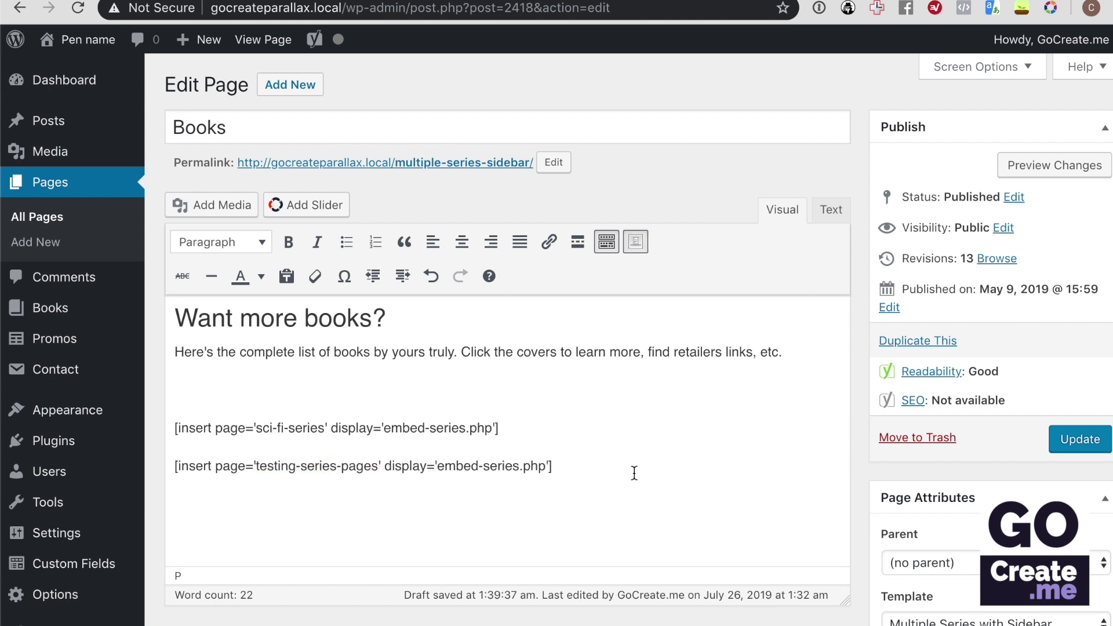
key("BackSpace")
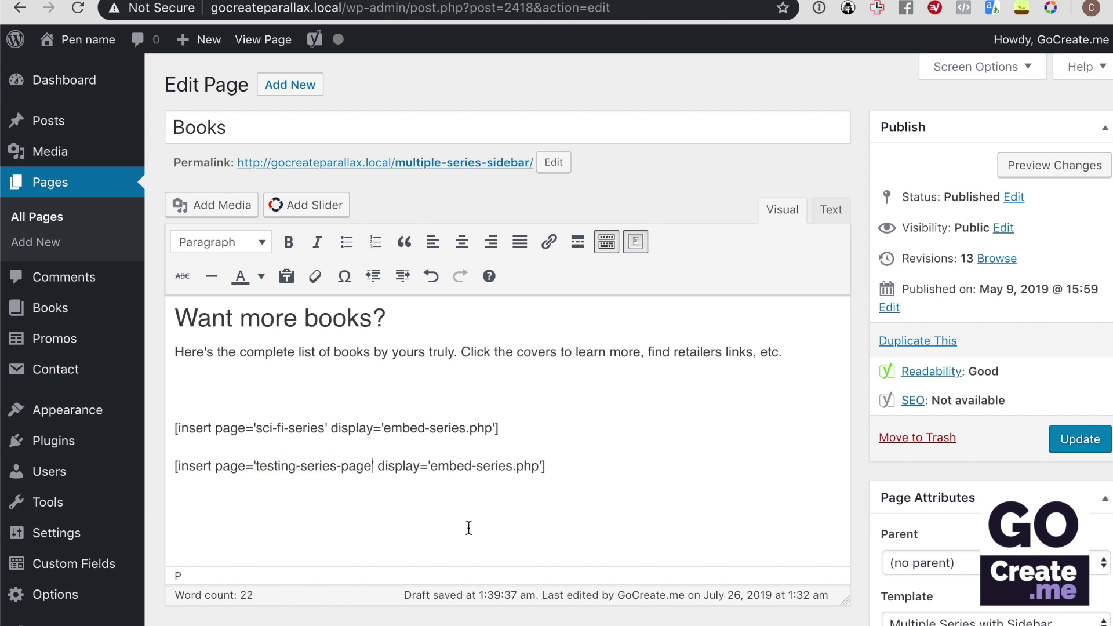
Remove all three existing series rows from the page's Multiple series section
scroll(704, 450, "down", 10)
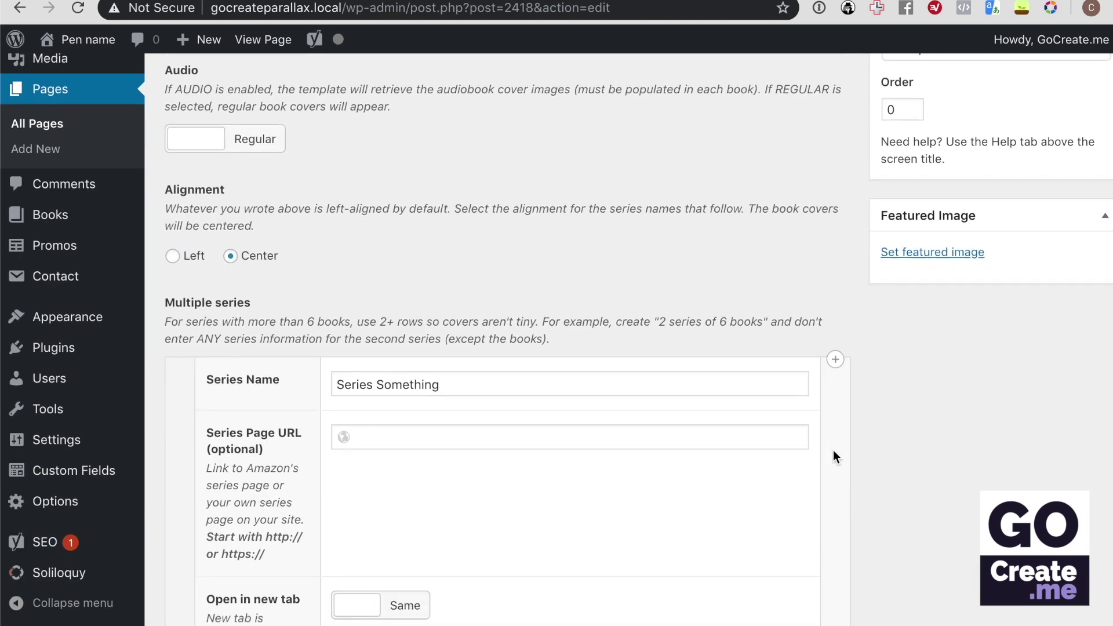
scroll(833, 451, "down", 8)
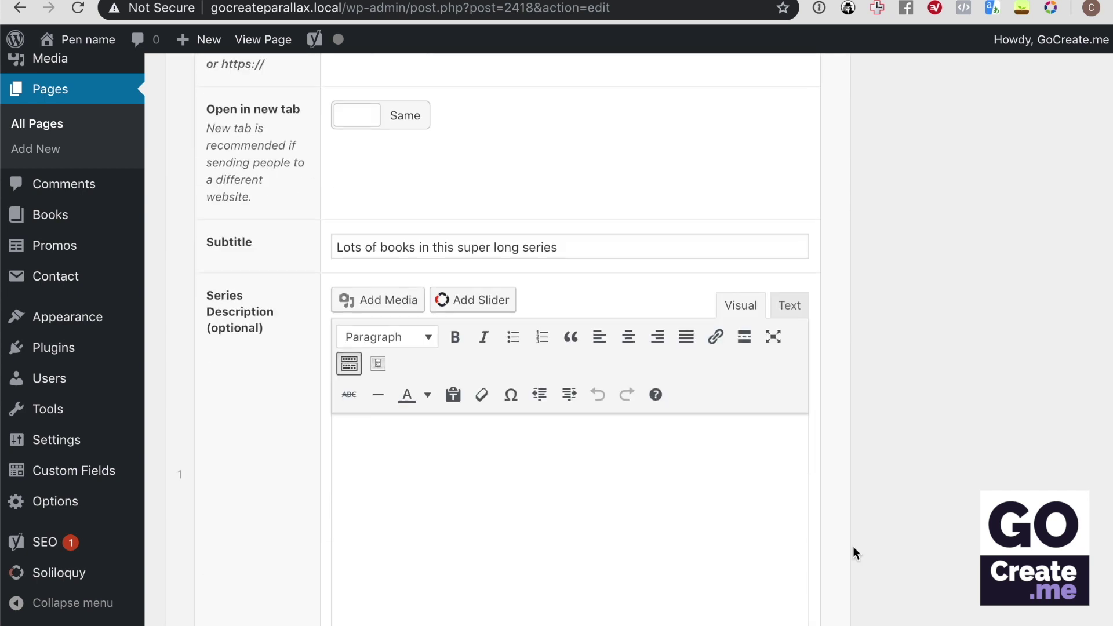
scroll(853, 546, "down", 3)
left_click(835, 299)
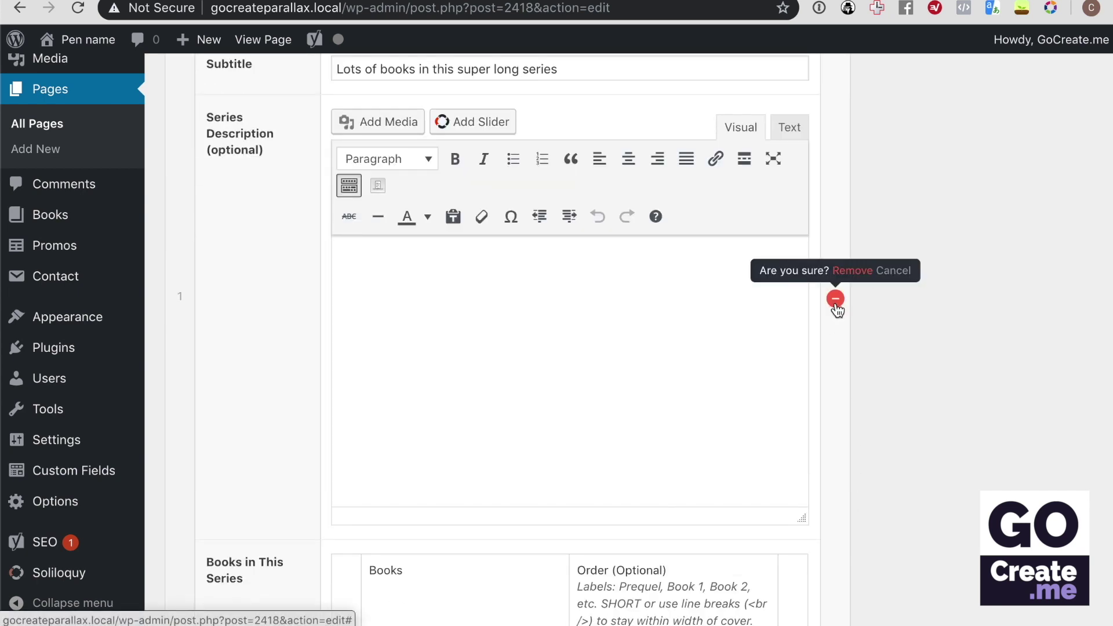
left_click(852, 271)
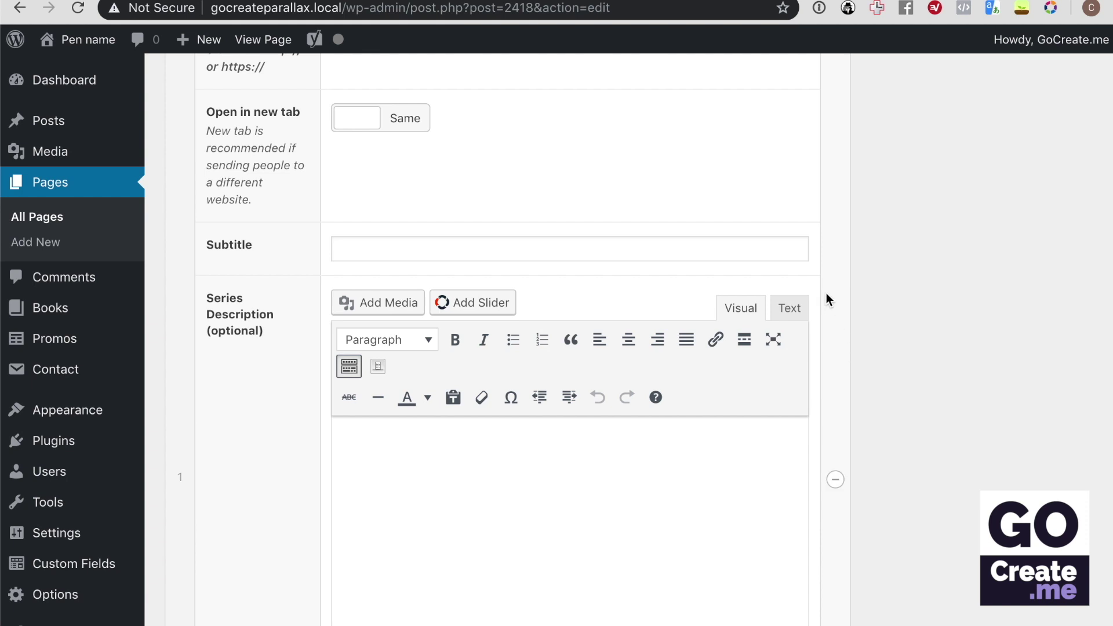
left_click(836, 479)
left_click(844, 450)
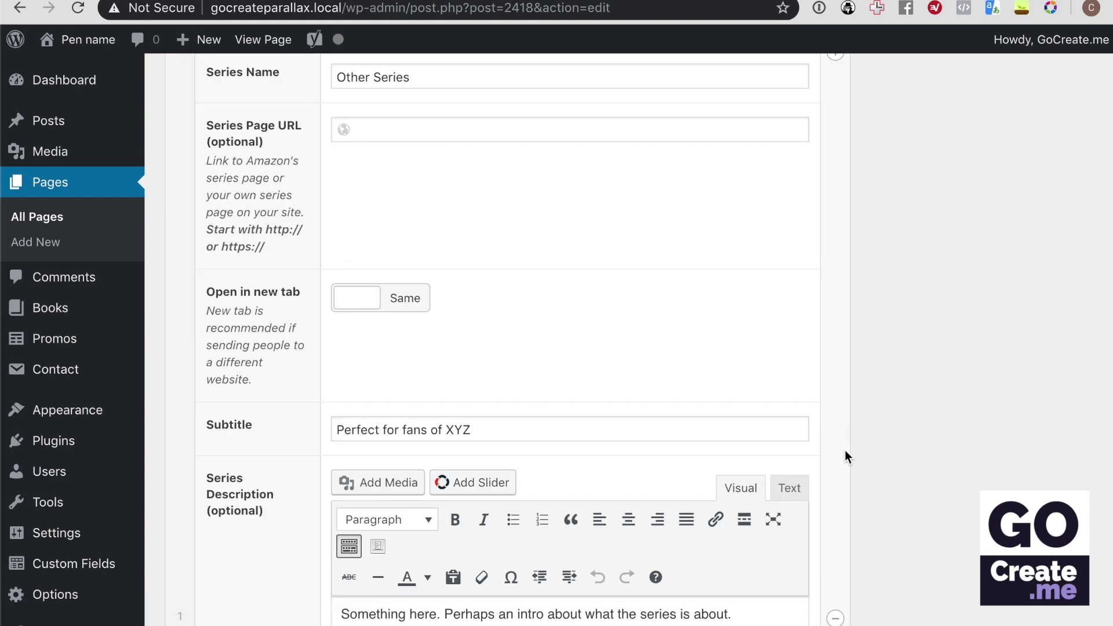
scroll(843, 503, "down", 3)
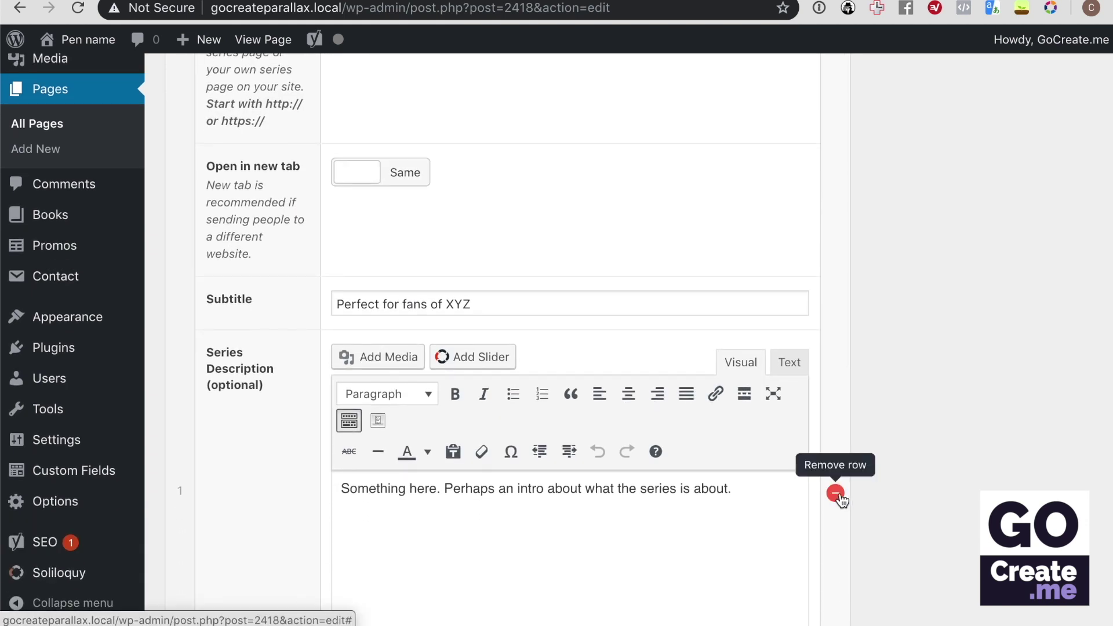
left_click(840, 487)
left_click(853, 465)
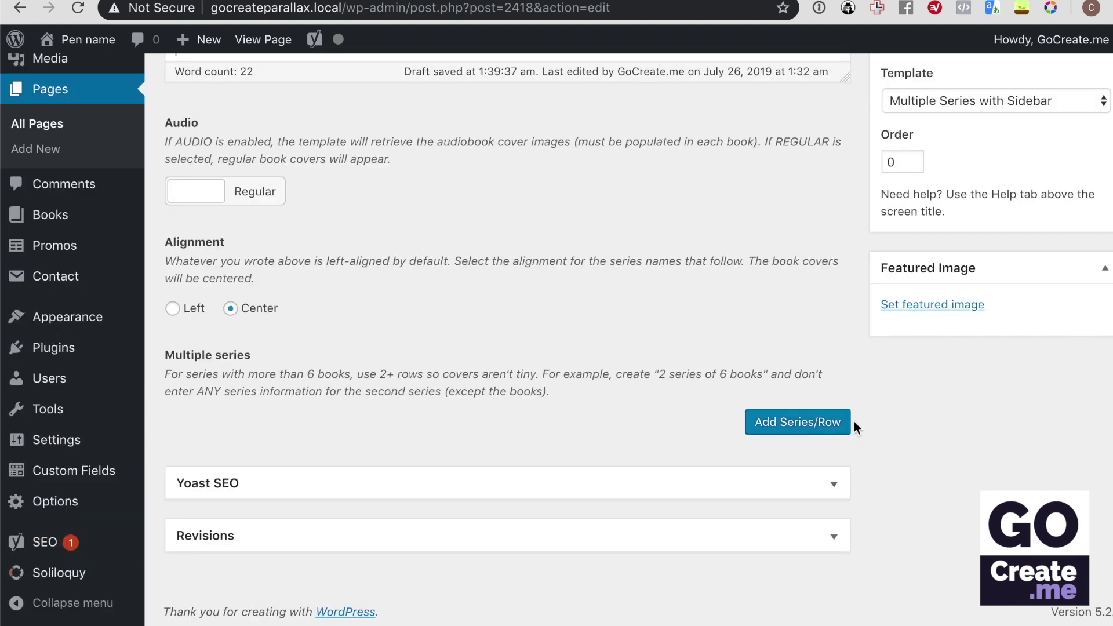
Copy the testing-series-page shortcode and open The Last Amen book for editing from the Testing Series page
scroll(422, 405, "up", 8)
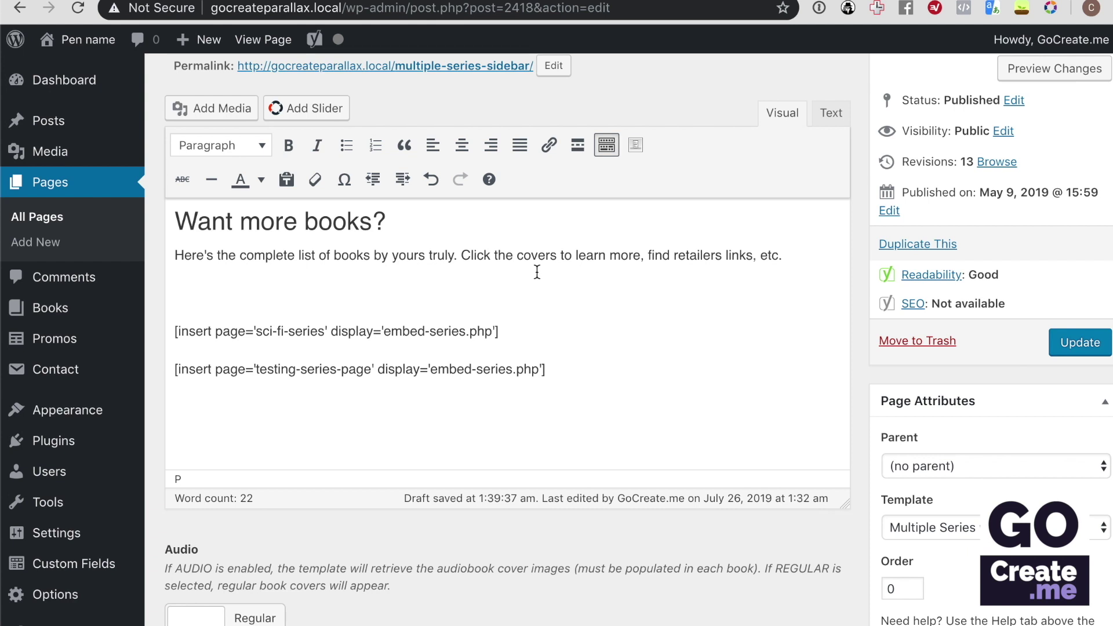
left_click_drag(573, 369, 143, 369)
key("ctrl+c")
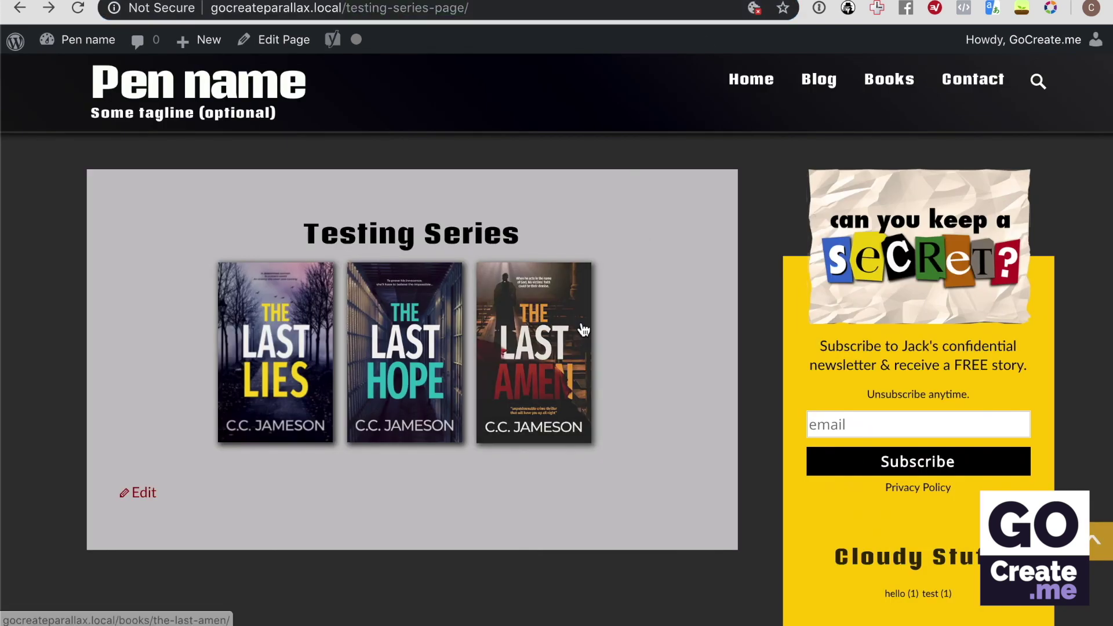
left_click(583, 326)
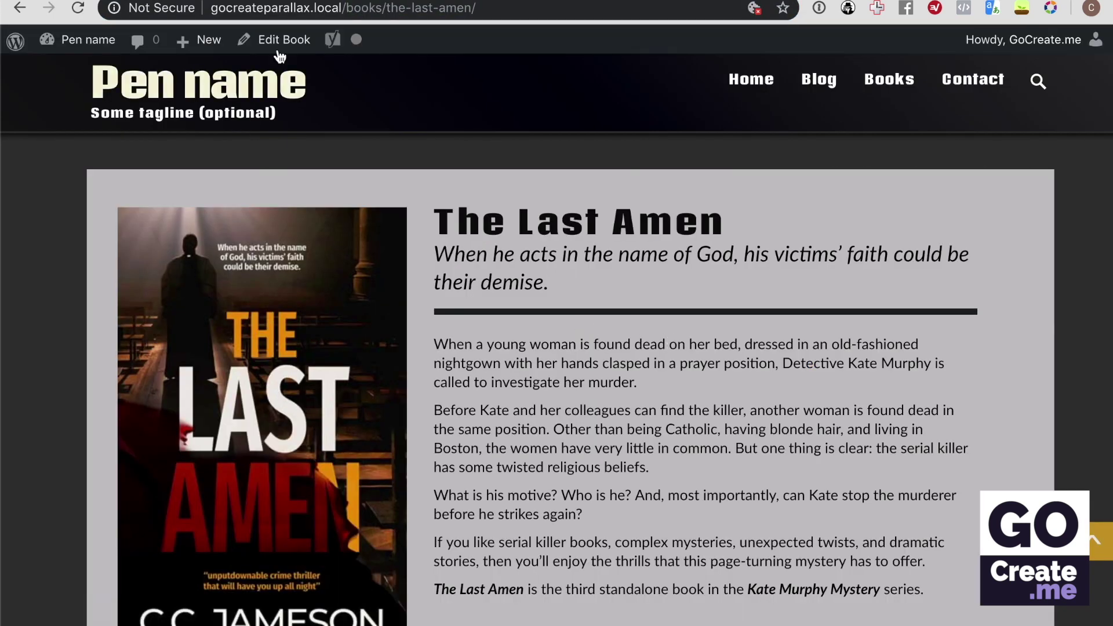
left_click(285, 46)
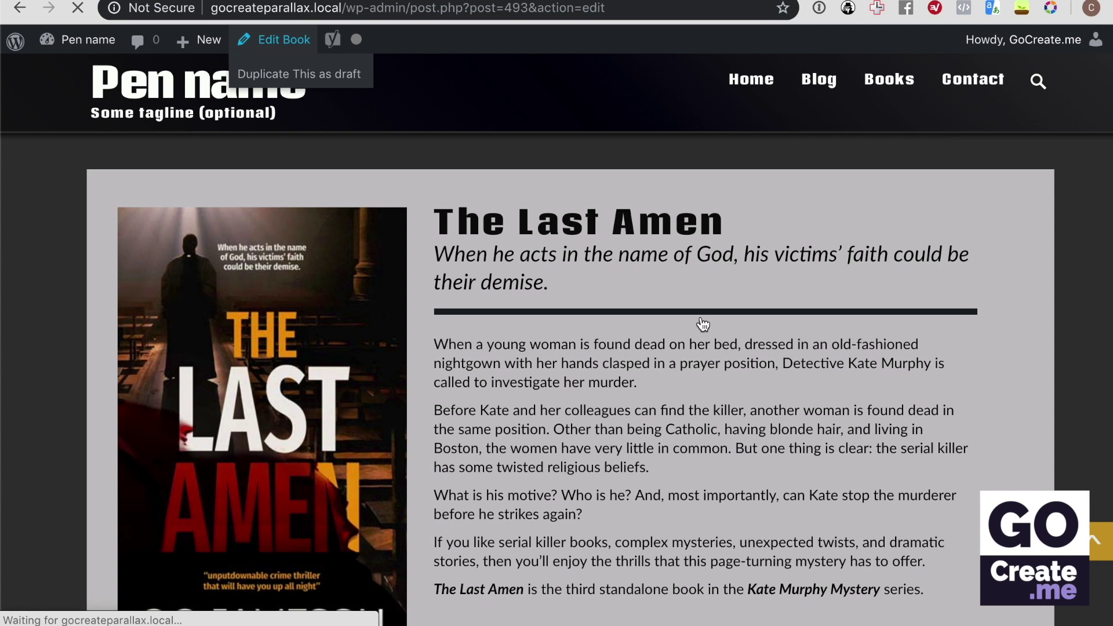
Expand Extra Book Info and paste the testing-series-page shortcode into the Odd bits field
scroll(701, 324, "down", 20)
scroll(721, 428, "up", 12)
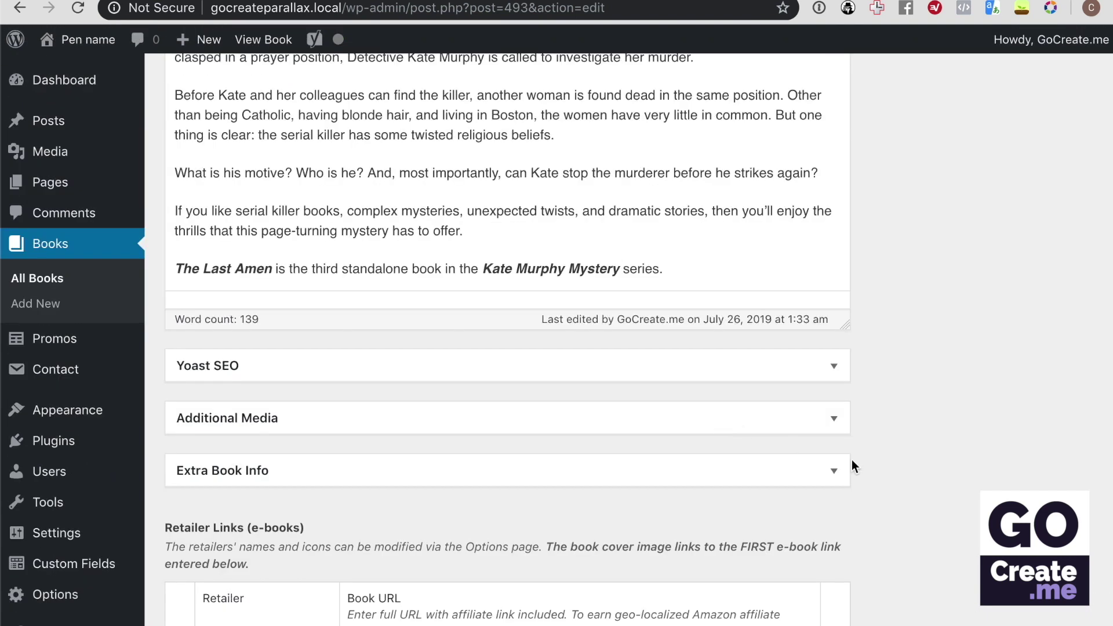
left_click(835, 471)
scroll(597, 473, "down", 5)
left_click(680, 429)
key("ctrl+v")
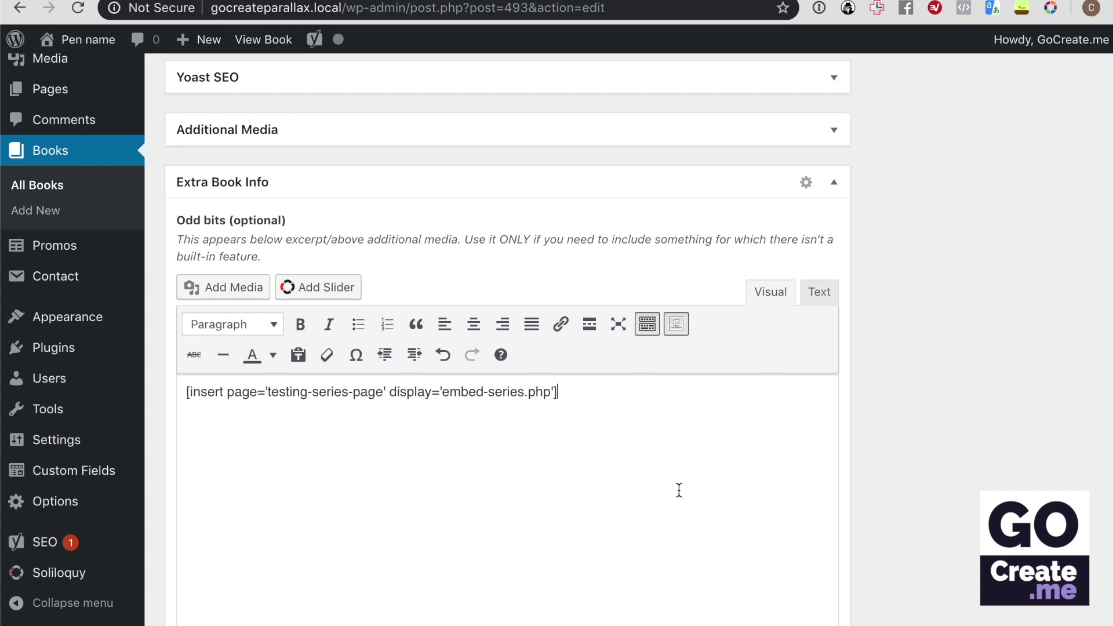
Clear the Other Books title and remove both related book rows in the Book Information Related section
scroll(1011, 401, "down", 3)
scroll(1010, 403, "down", 10)
left_click(834, 534)
scroll(570, 429, "down", 6)
triple_click(753, 290)
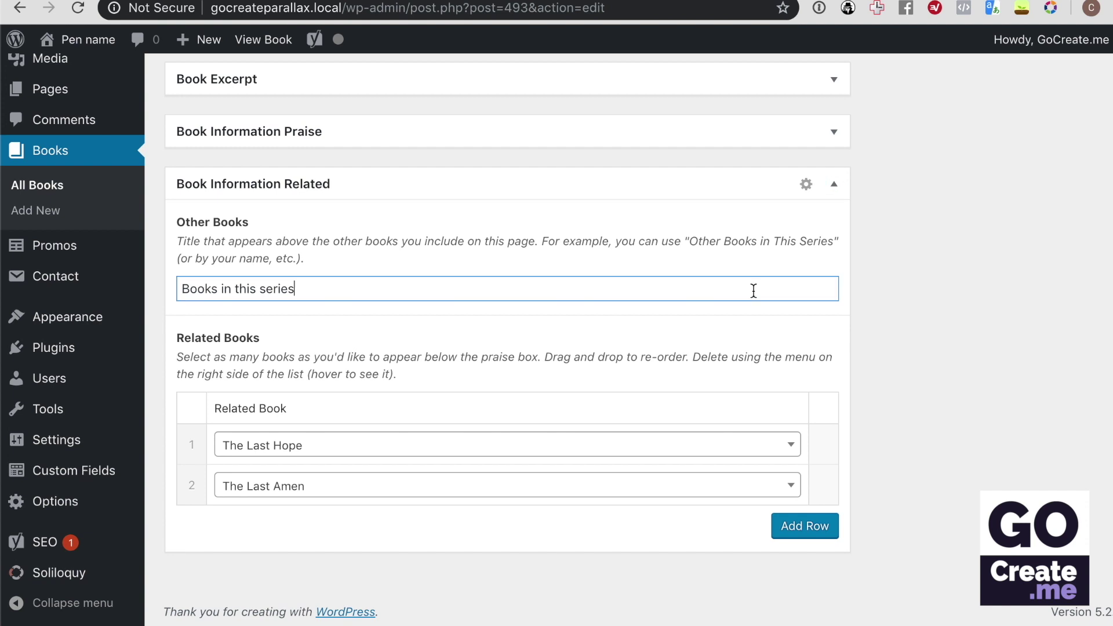
key("BackSpace")
left_click(823, 446)
left_click(842, 417)
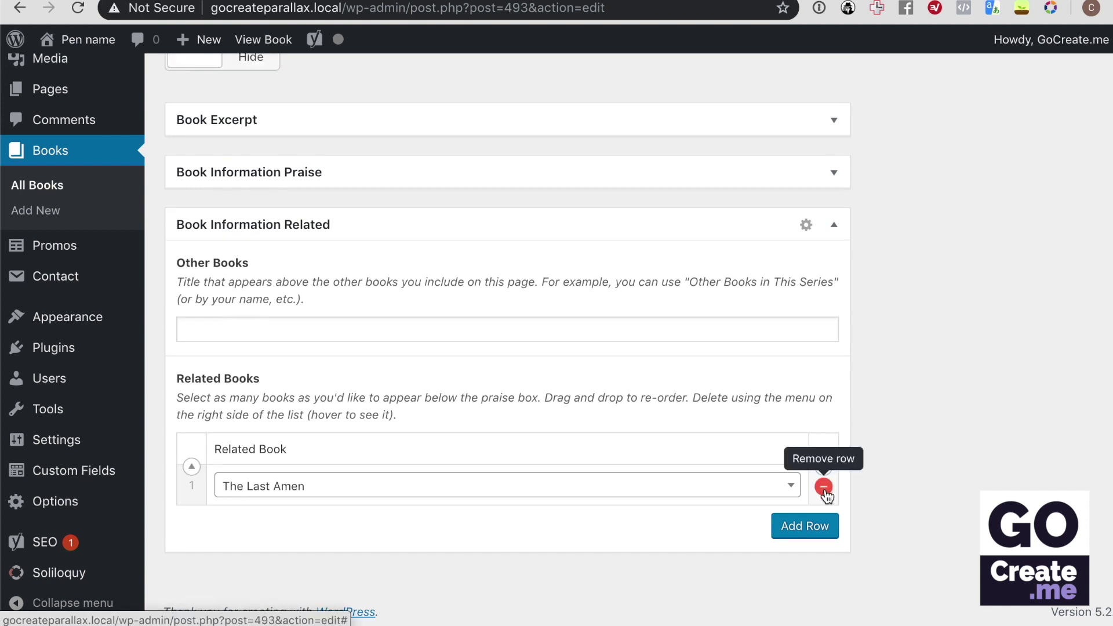
left_click(832, 485)
left_click(840, 459)
Update The Last Amen book and view the embedded series near the end of its public page
scroll(945, 451, "up", 20)
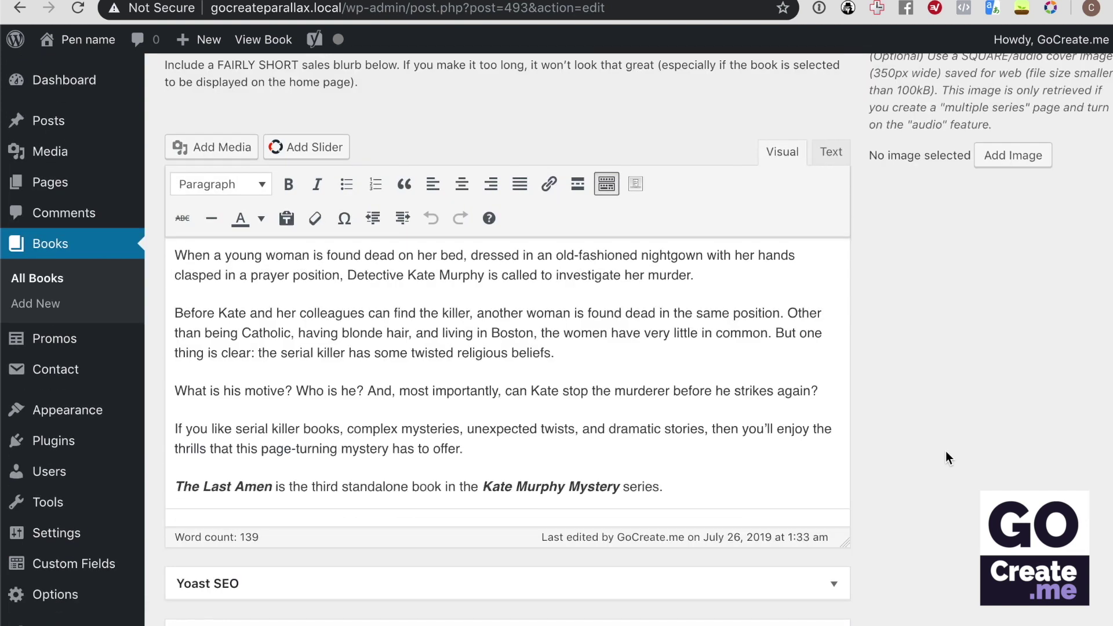
left_click(1068, 446)
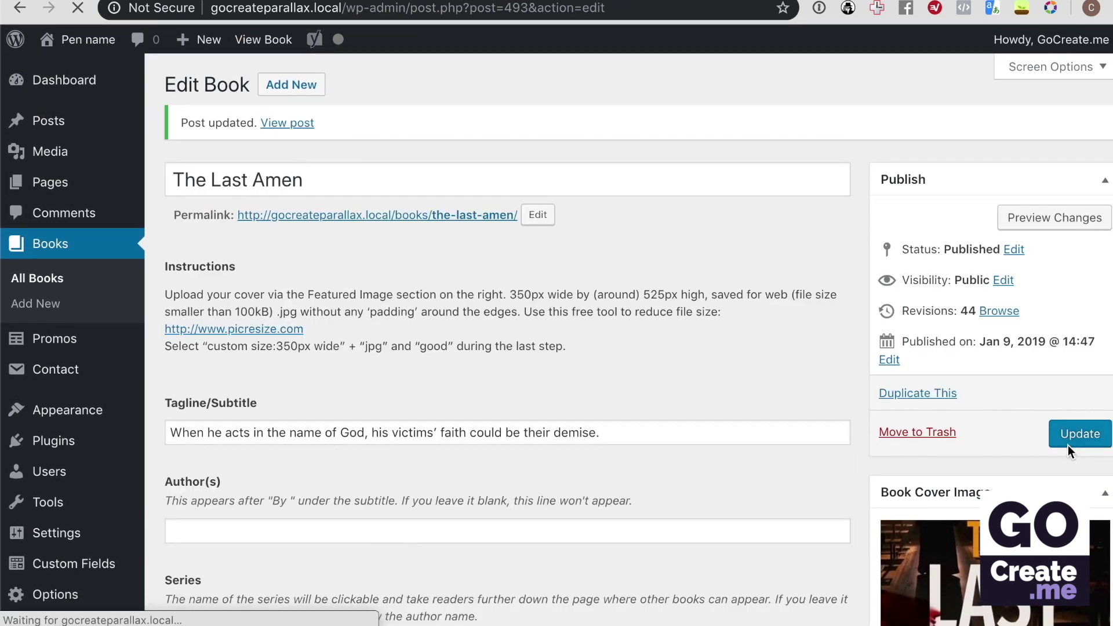
left_click(394, 217)
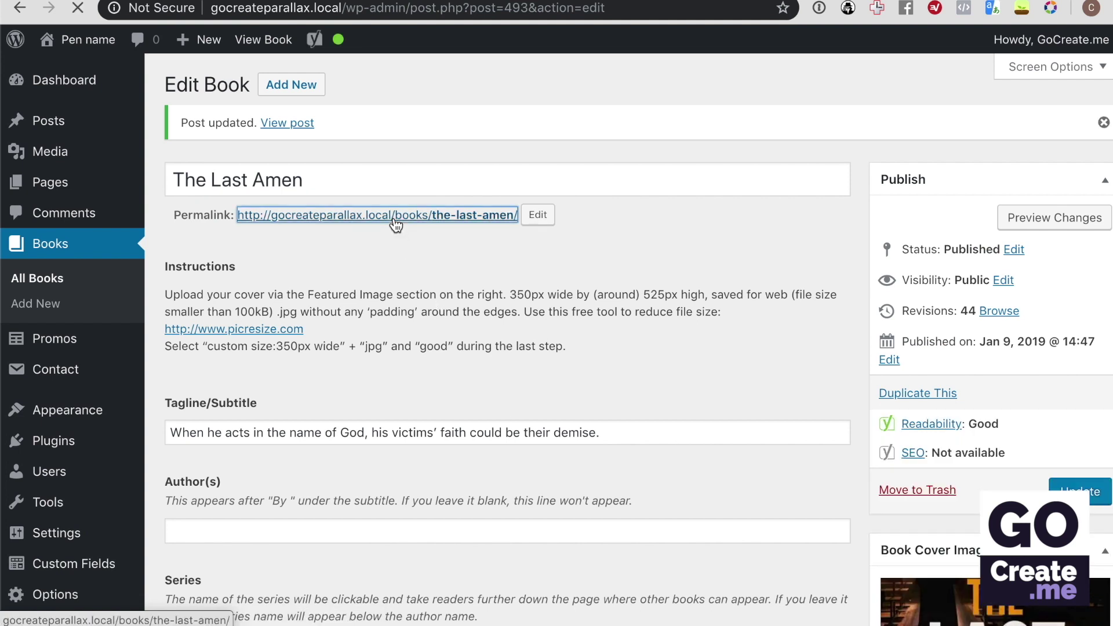
scroll(698, 307, "down", 20)
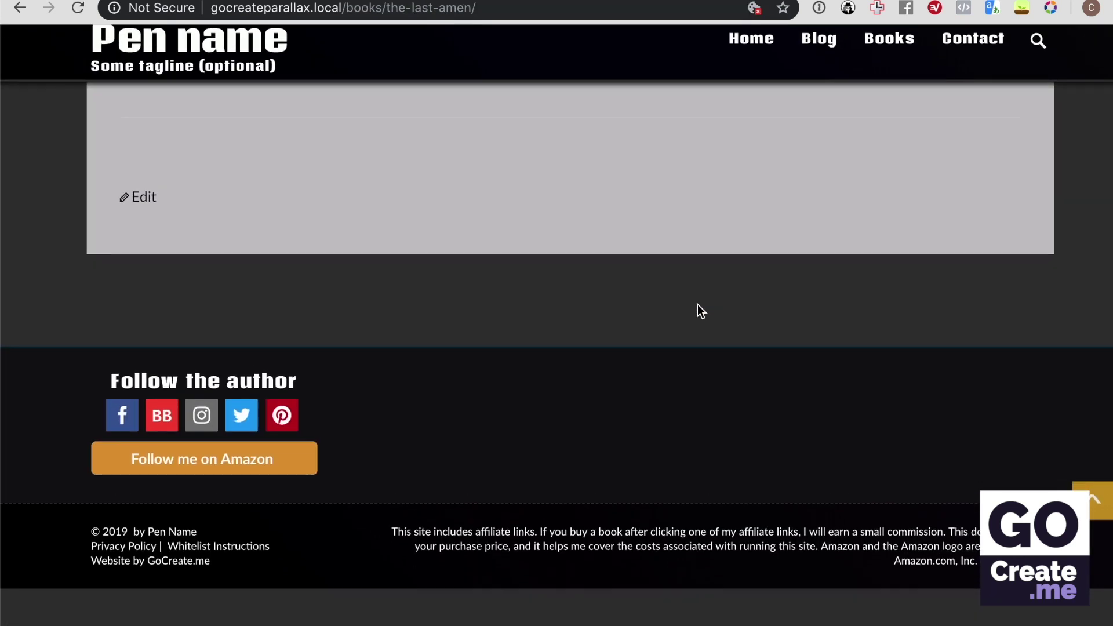
scroll(698, 307, "up", 5)
scroll(699, 311, "up", 1)
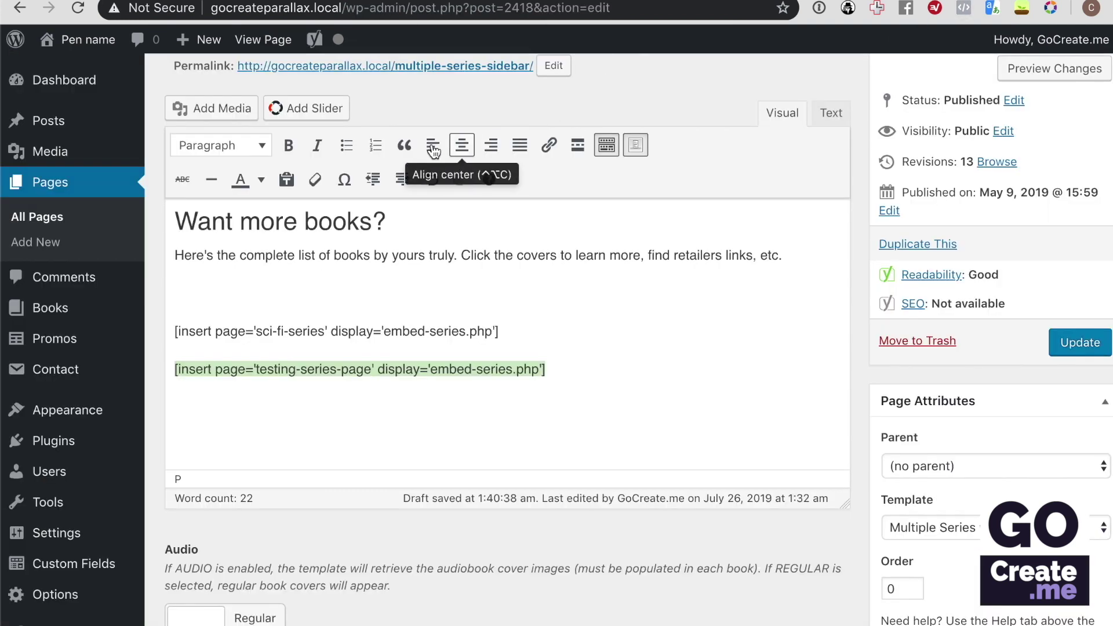
Update the Books page containing both series shortcodes and view it on the site
scroll(542, 330, "up", 3)
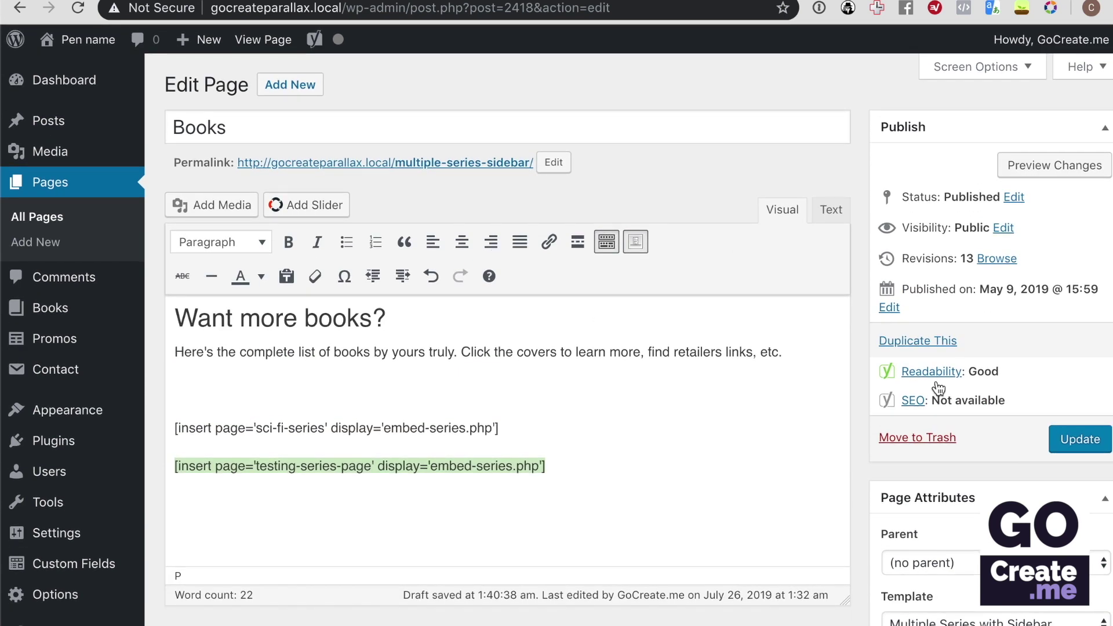
left_click(1078, 440)
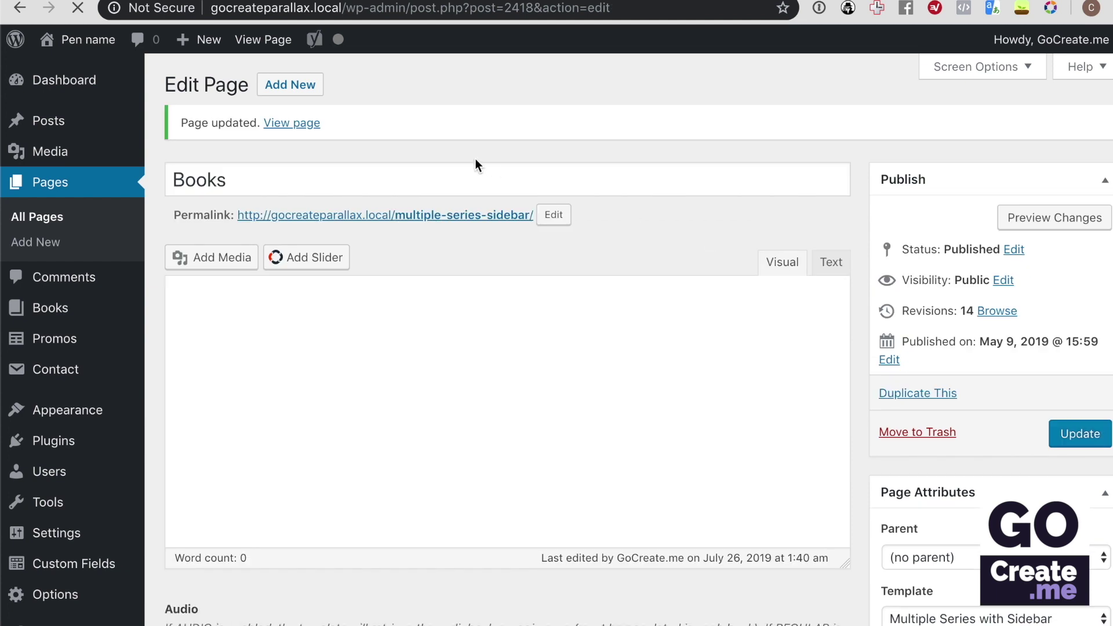
left_click(439, 218)
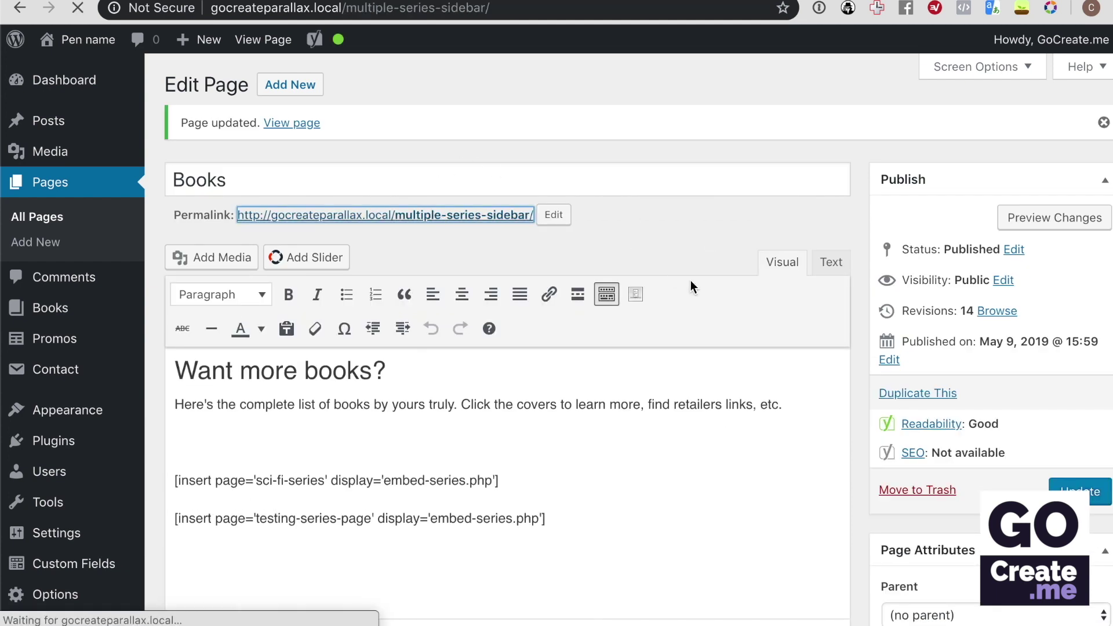
scroll(385, 360, "down", 5)
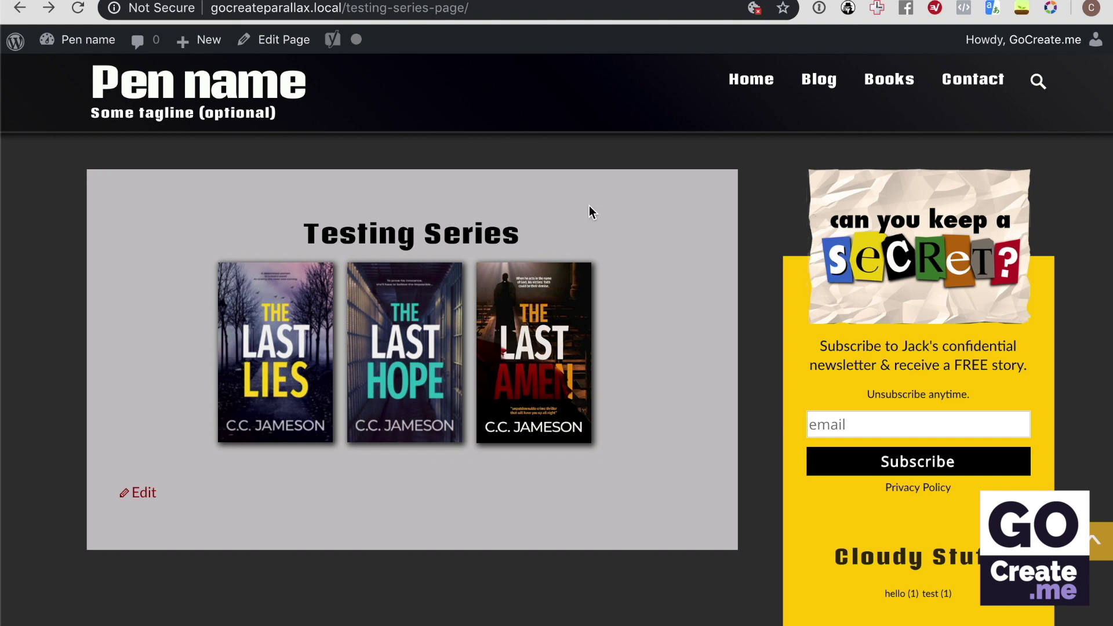
Open the Testing Series page for editing in a new tab
scroll(589, 205, "down", 1)
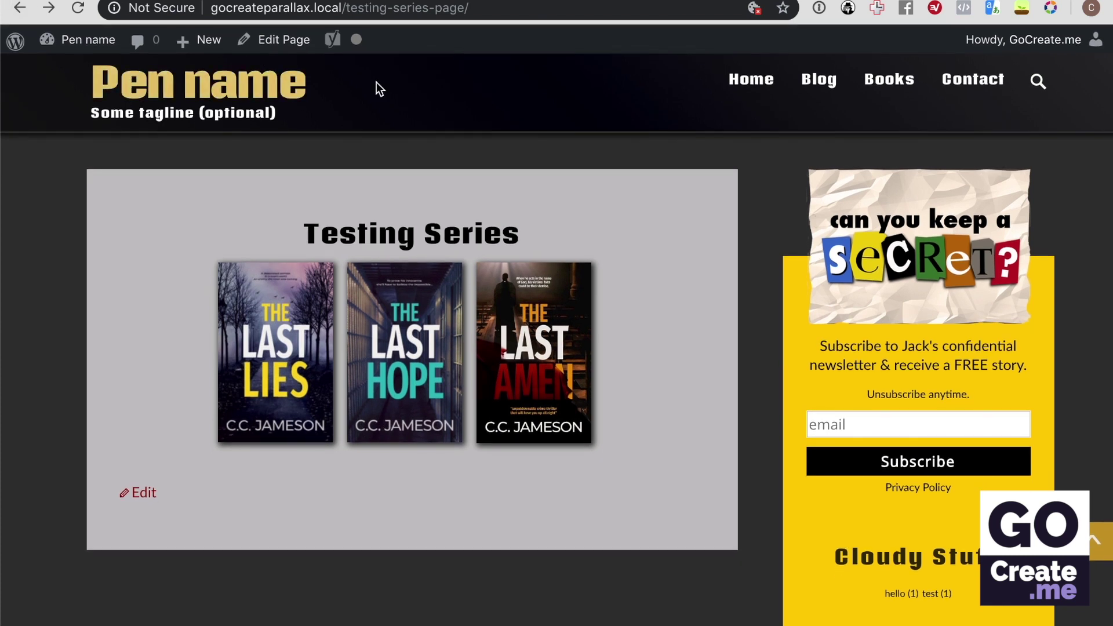
right_click(278, 46)
left_click(324, 50)
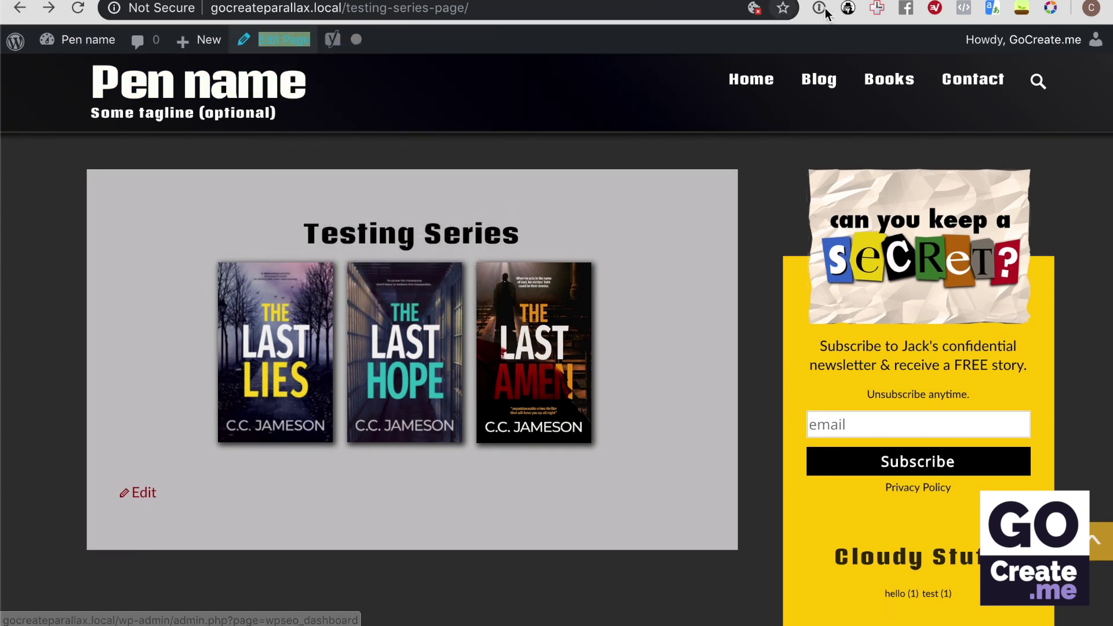
key("ctrl+Tab")
scroll(666, 210, "down", 10)
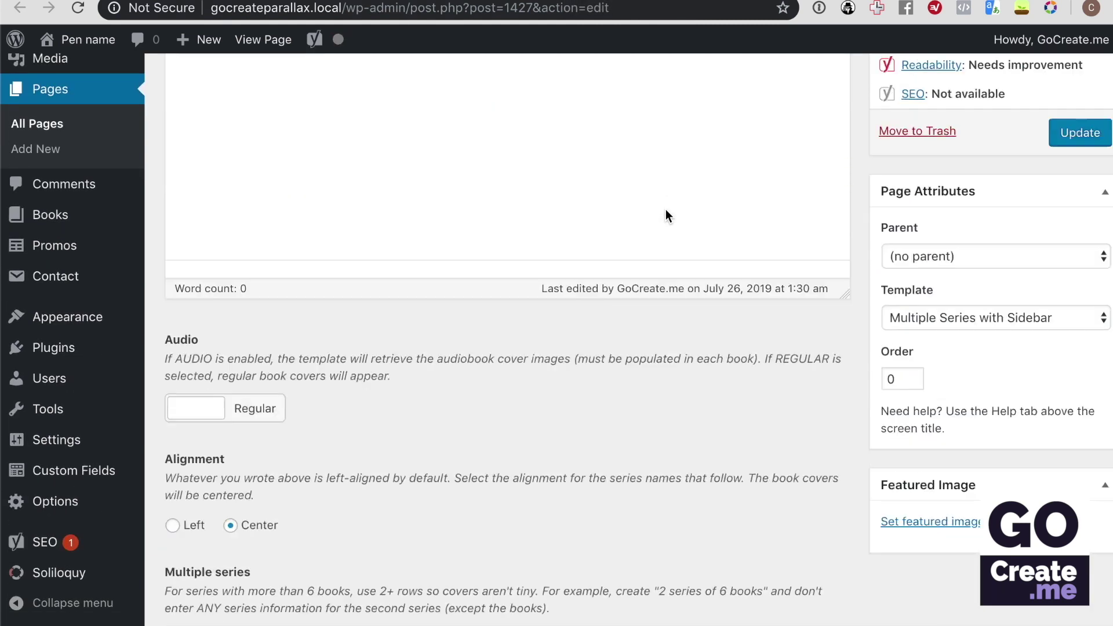
Add a fourth row to Books in This Series with The Last Lies and the order label Book 4
scroll(665, 210, "down", 15)
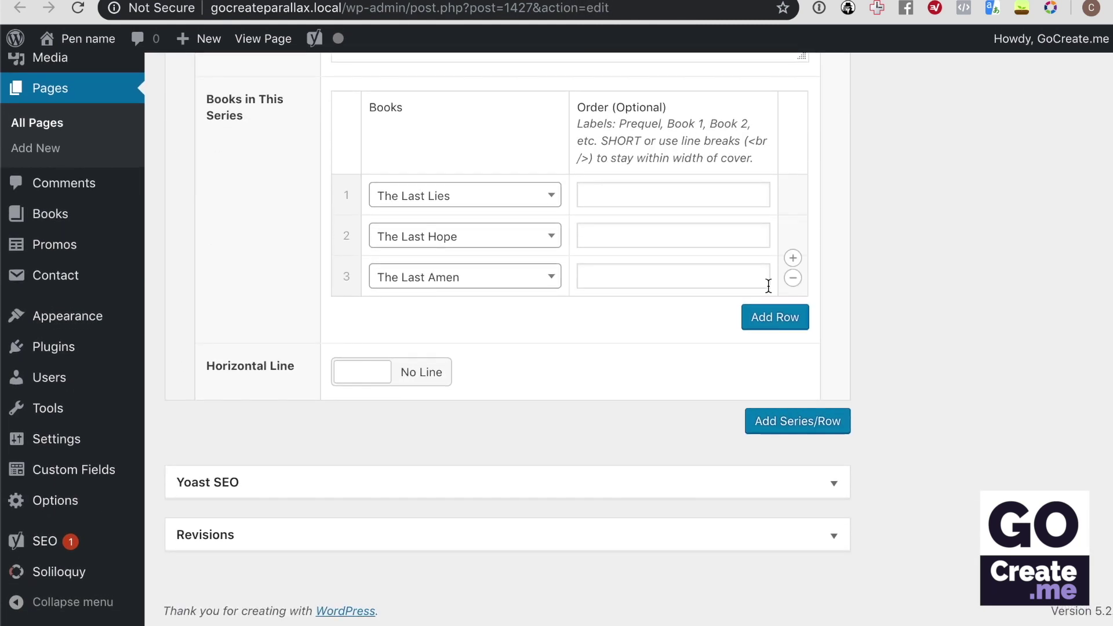
left_click(781, 329)
left_click(458, 320)
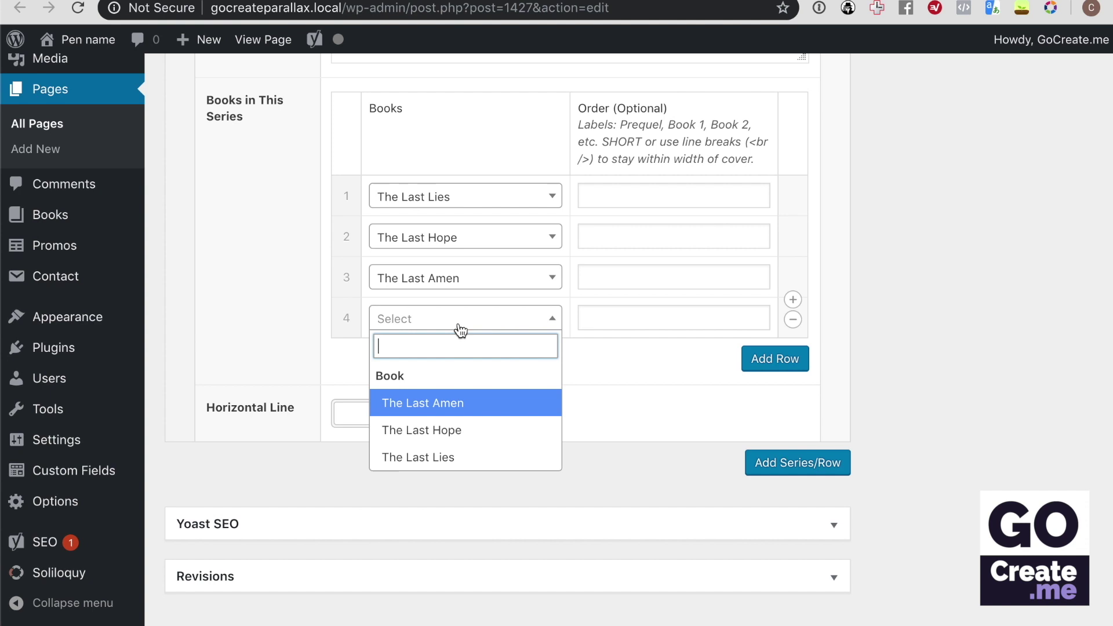
left_click(454, 457)
left_click(612, 318)
type("Book 4")
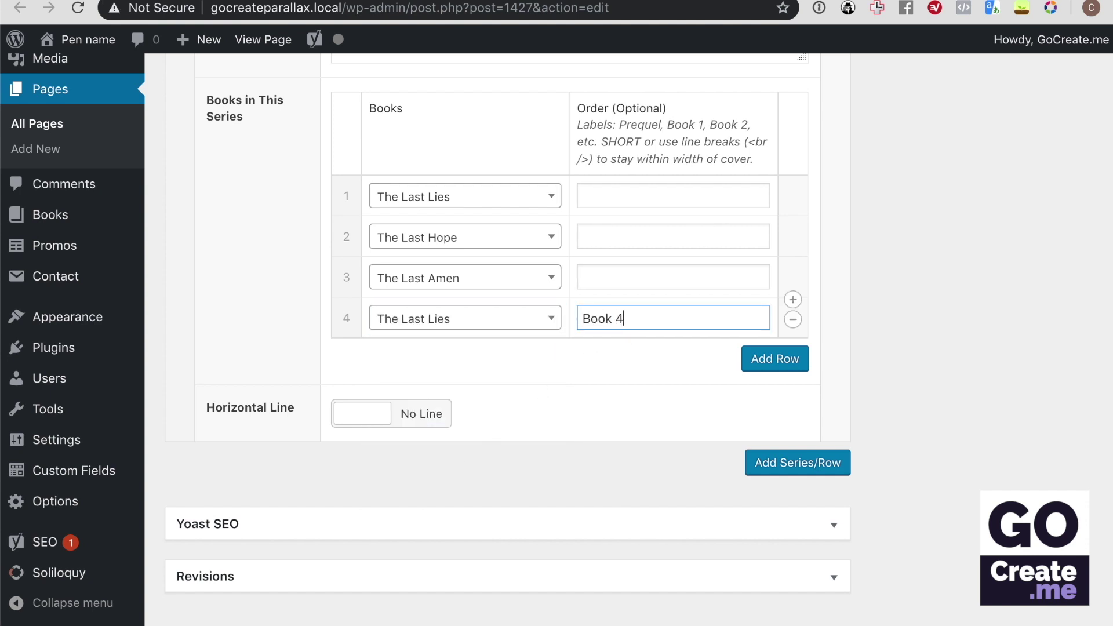
Update the KM Series page, then reload the Testing Series page and the Books page on the site
scroll(854, 304, "up", 15)
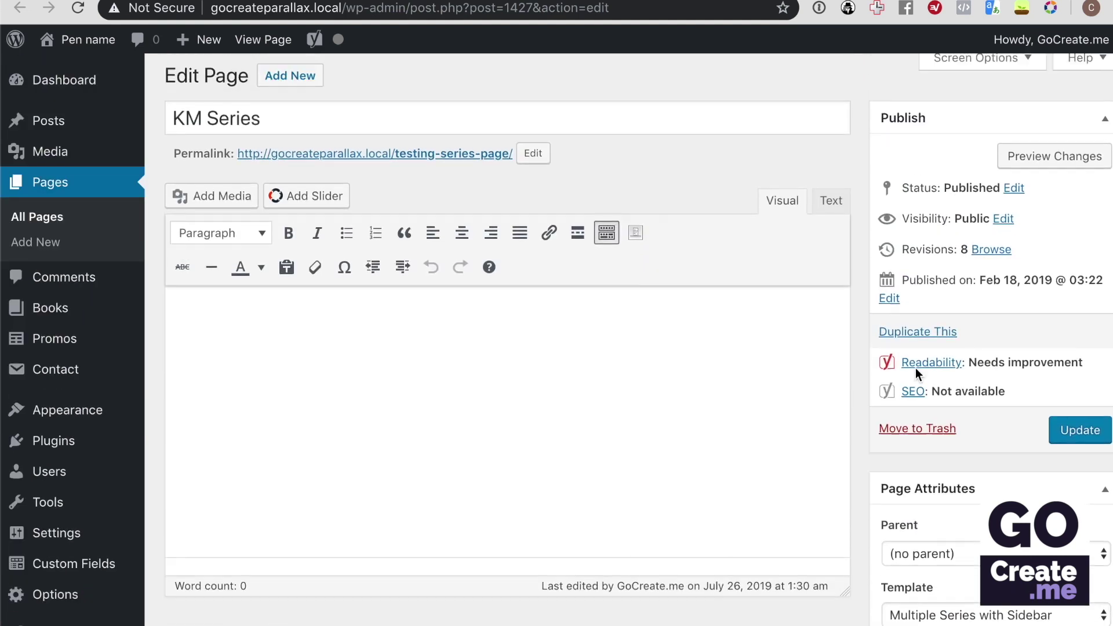
left_click(1080, 428)
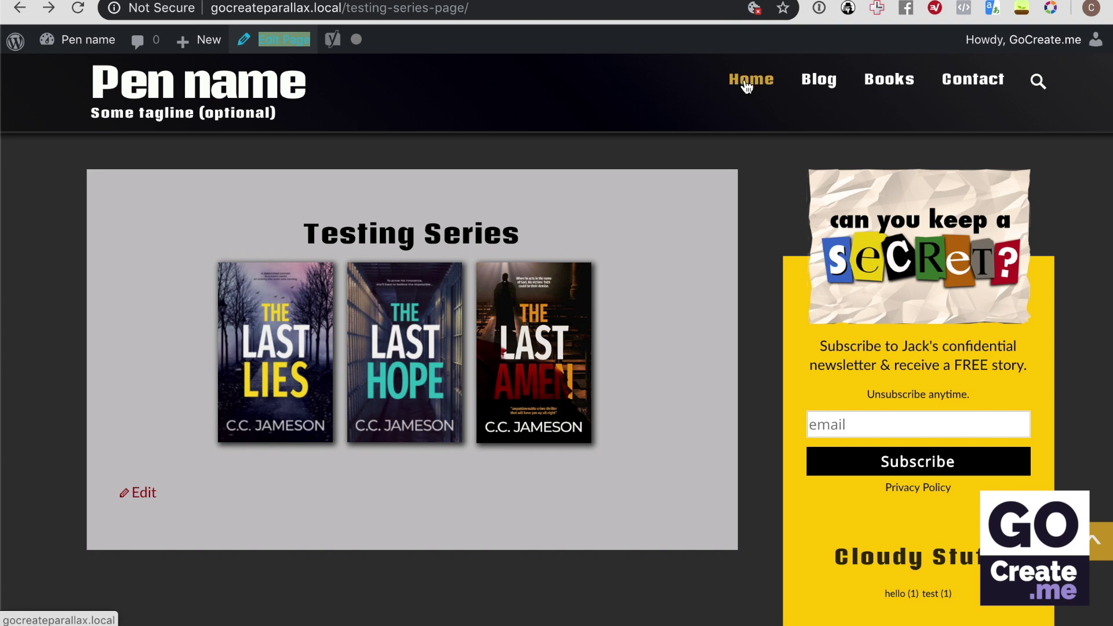
key("super+r")
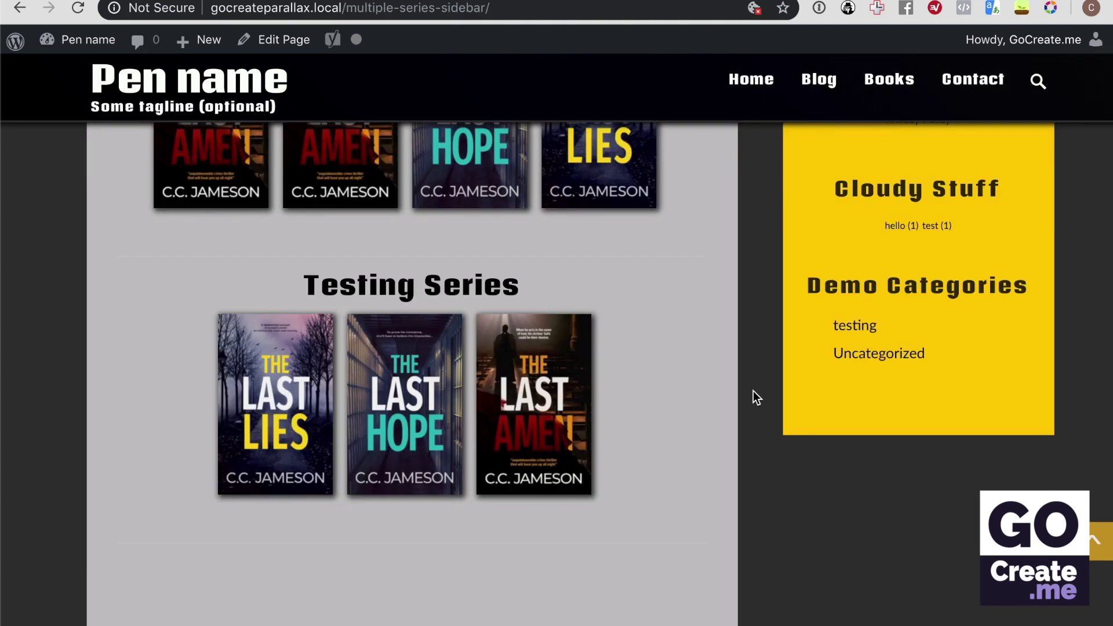
key("super+r")
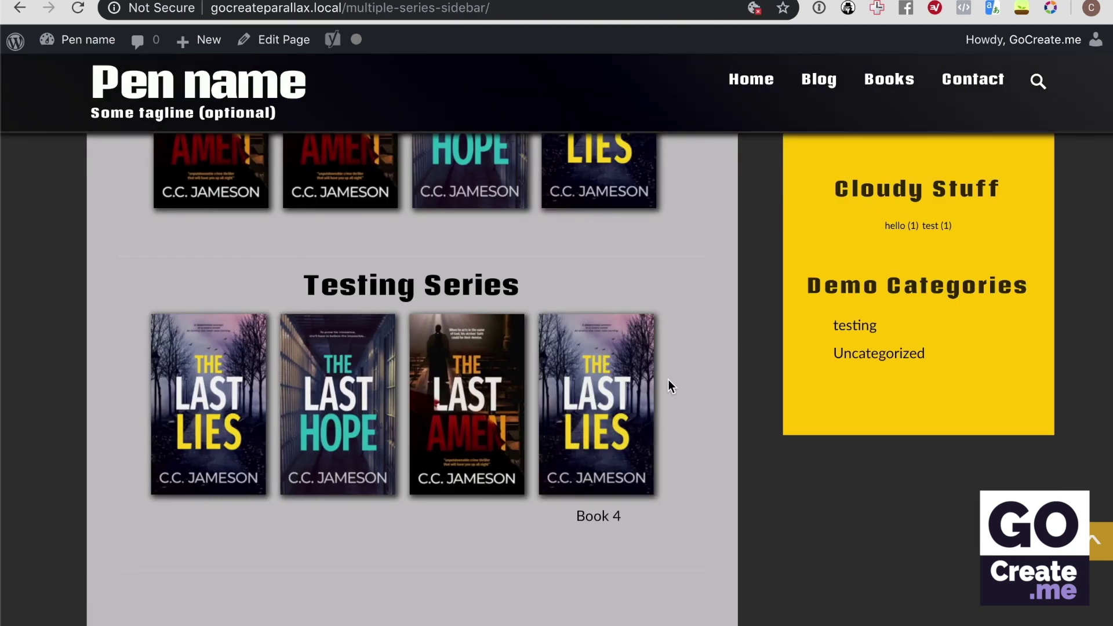
Open The Last Amen's book page in a new tab and examine the embedded Testing Series there and on the Books page
right_click(474, 409)
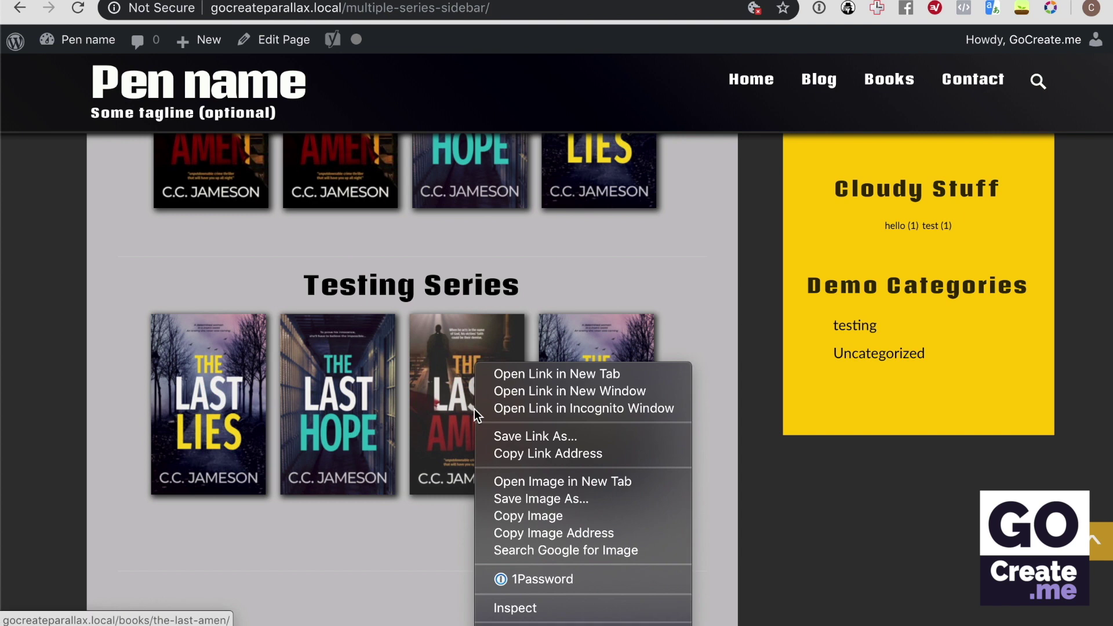
left_click(523, 374)
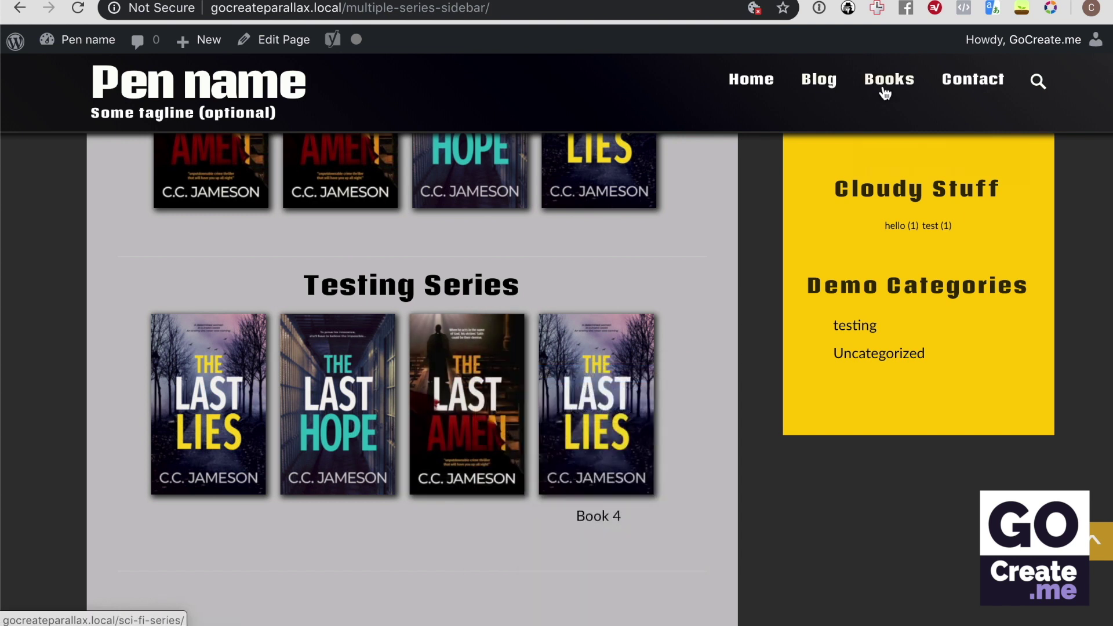
key("ctrl+Tab")
scroll(668, 277, "down", 15)
scroll(667, 277, "up", 5)
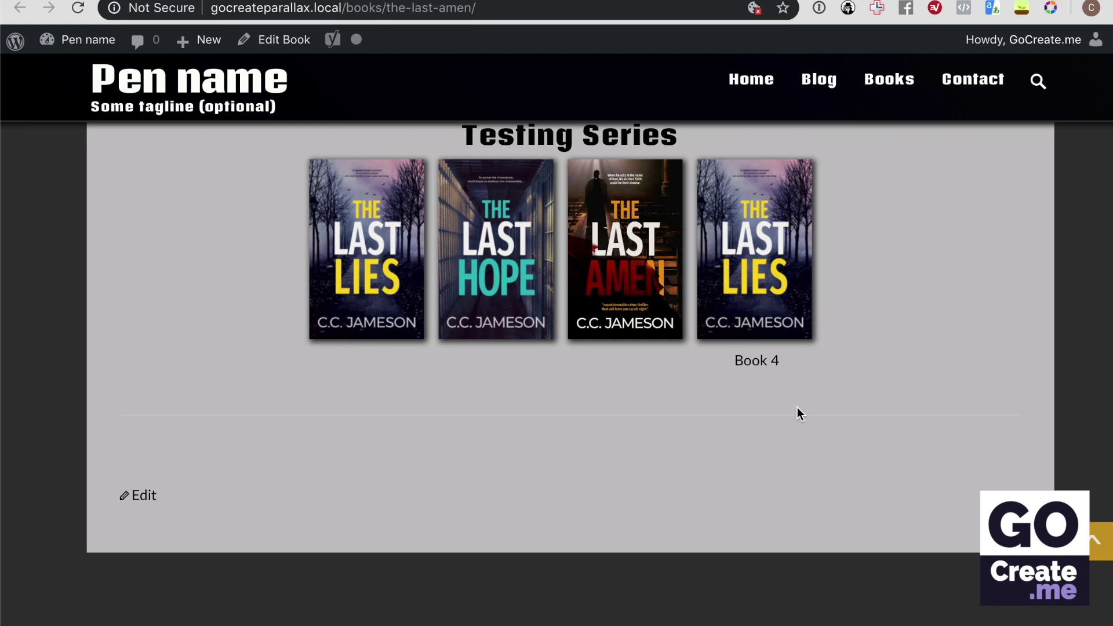
scroll(798, 414, "up", 2)
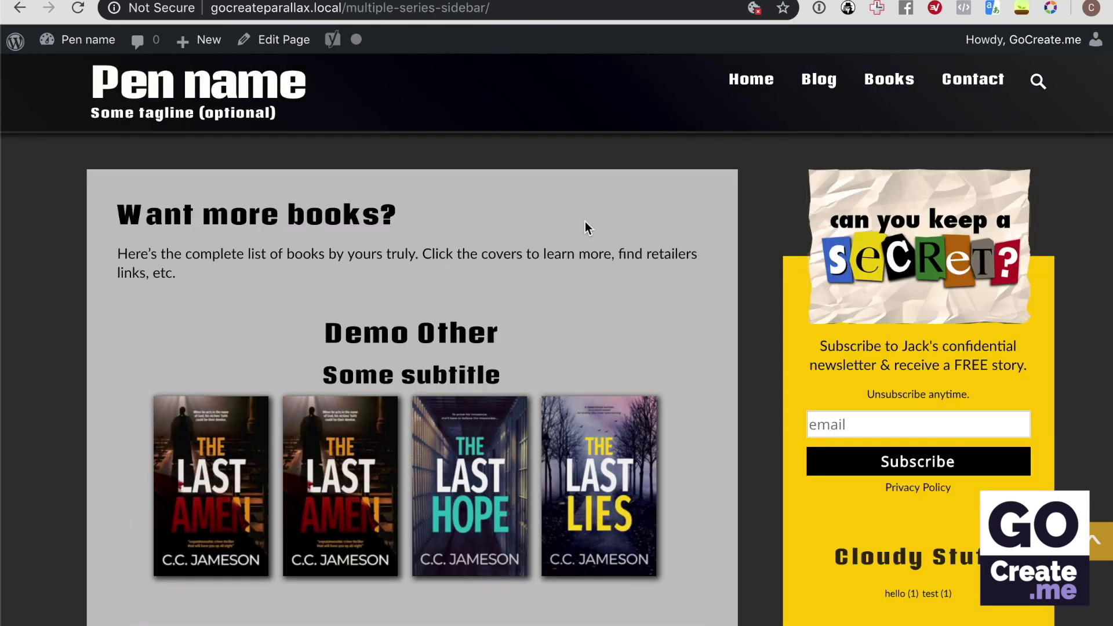
scroll(585, 222, "down", 6)
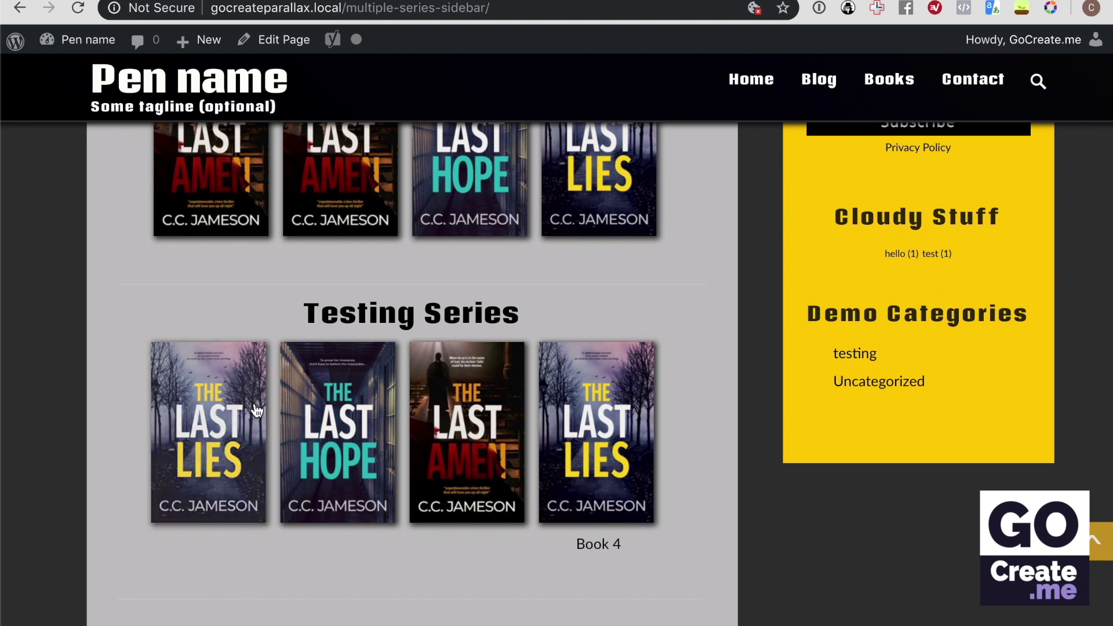
scroll(573, 516, "up", 6)
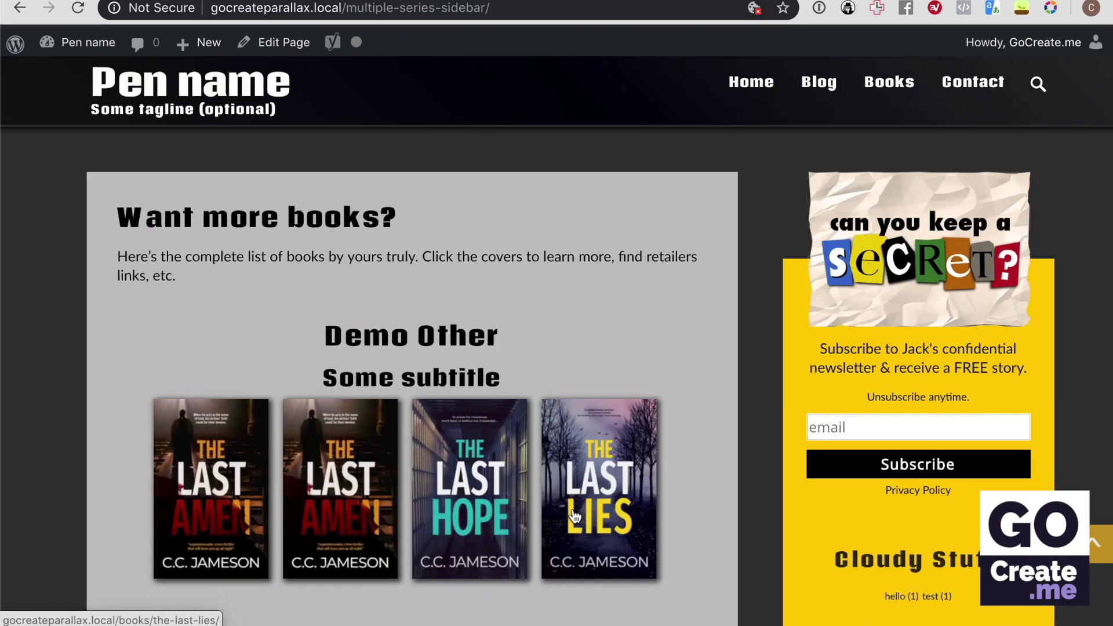
Open the Books page for editing and move the testing-series-page shortcode above the sci-fi-series shortcode
left_click(274, 47)
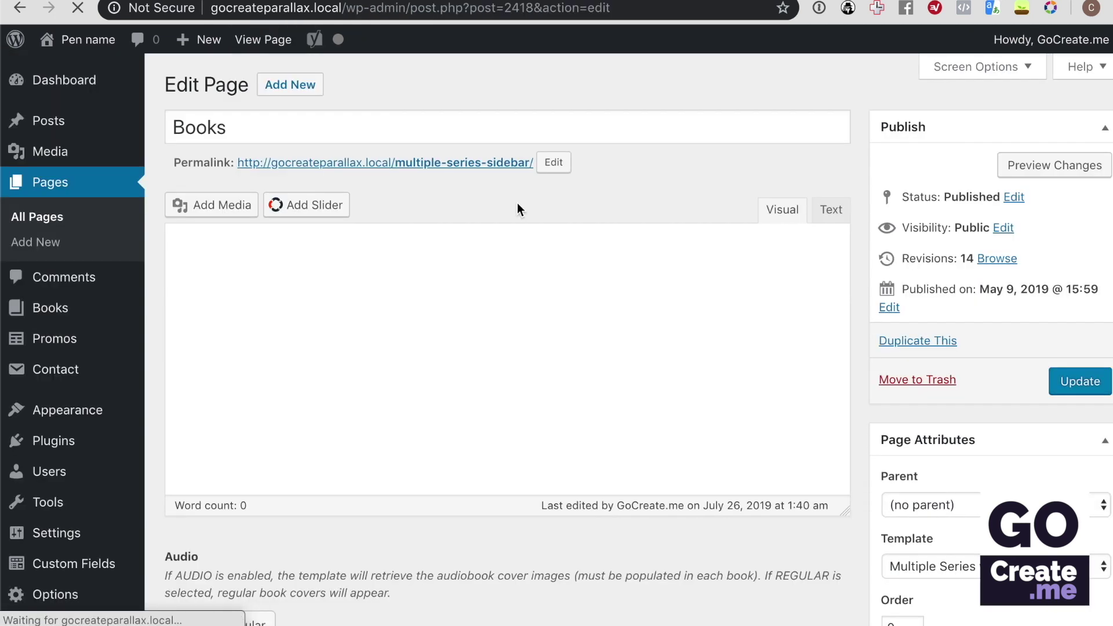
left_click(574, 464)
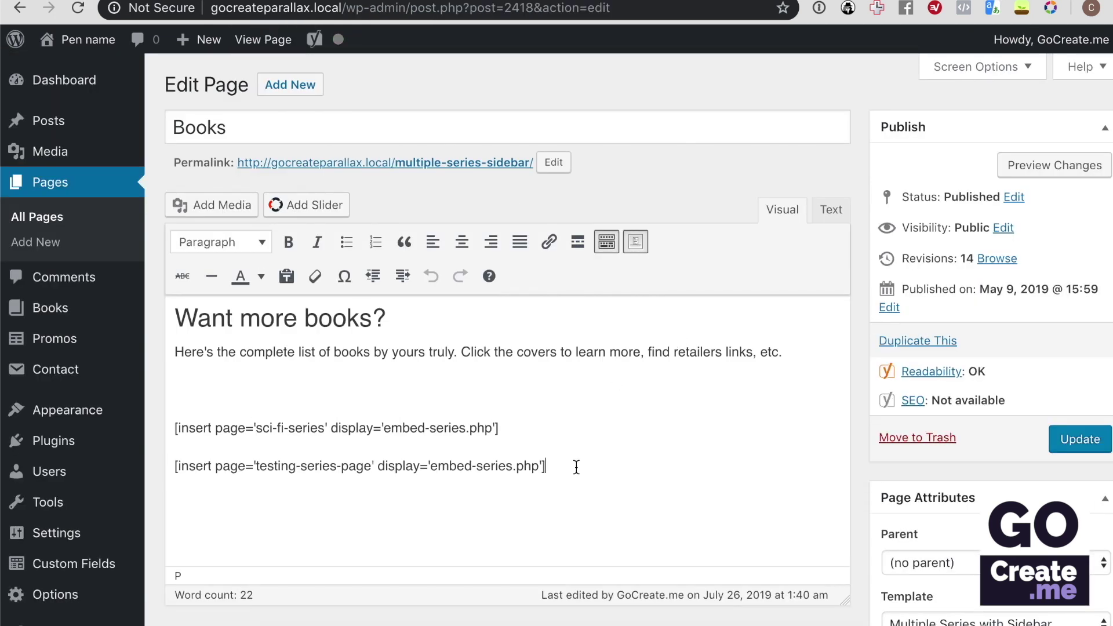
left_click(172, 466, "shift")
key("ctrl+c")
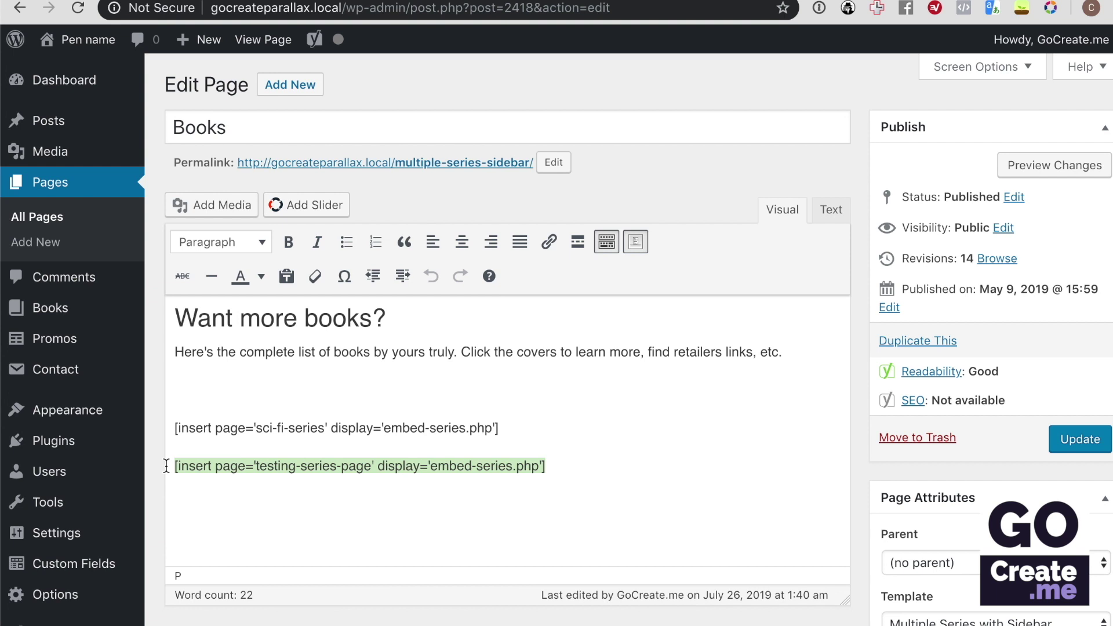
key("BackSpace")
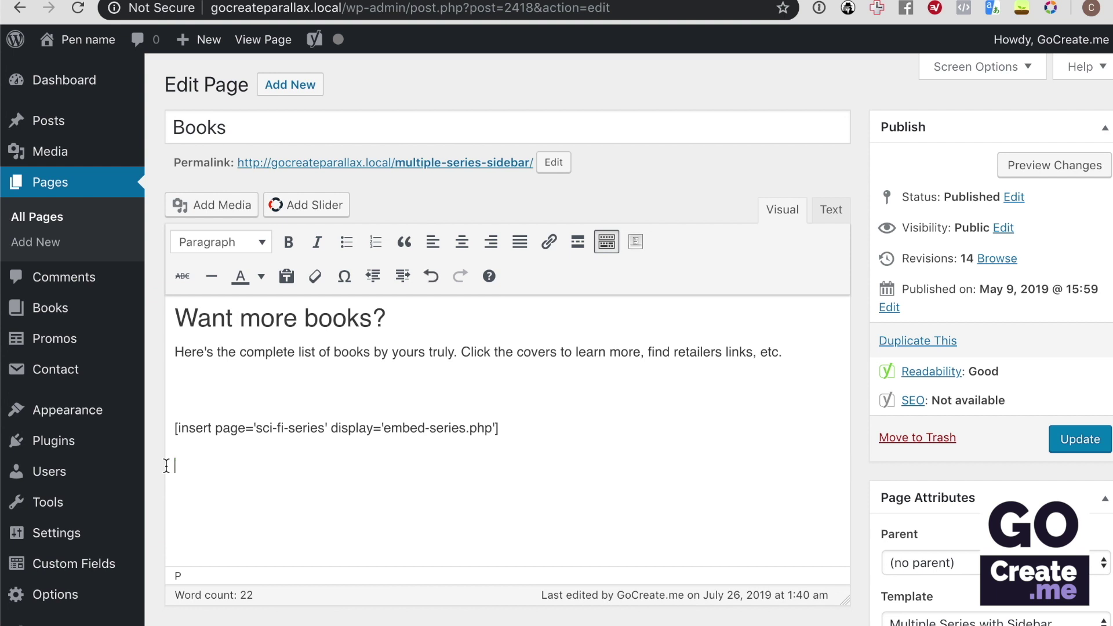
key("Up")
left_click(170, 373)
key("ctrl+v")
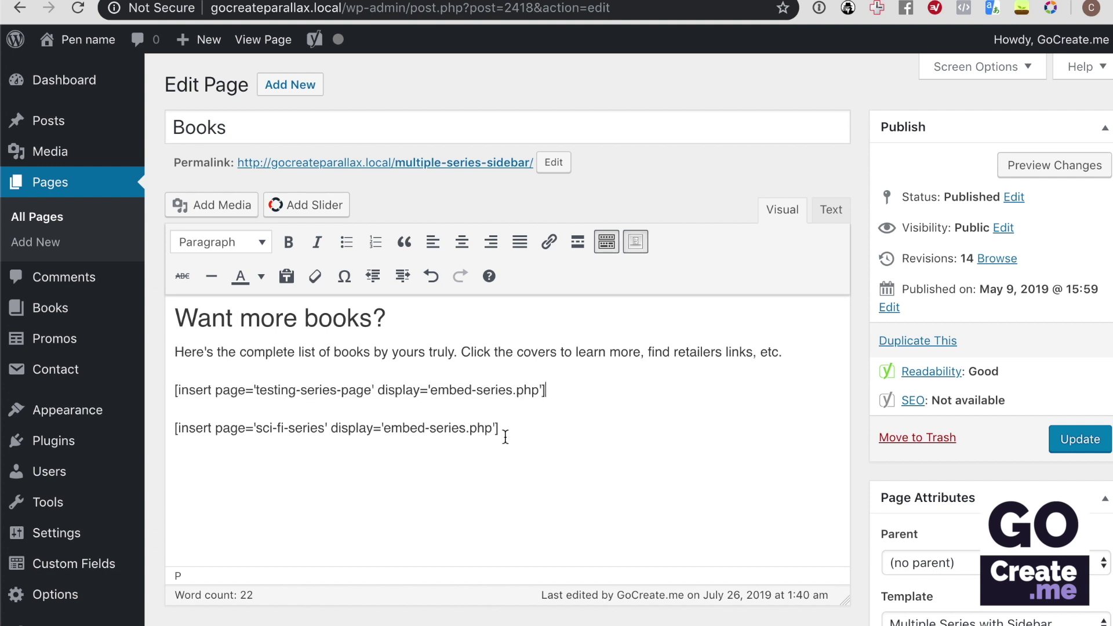
Update the Books page and view the reordered series on the site
left_click(1079, 441)
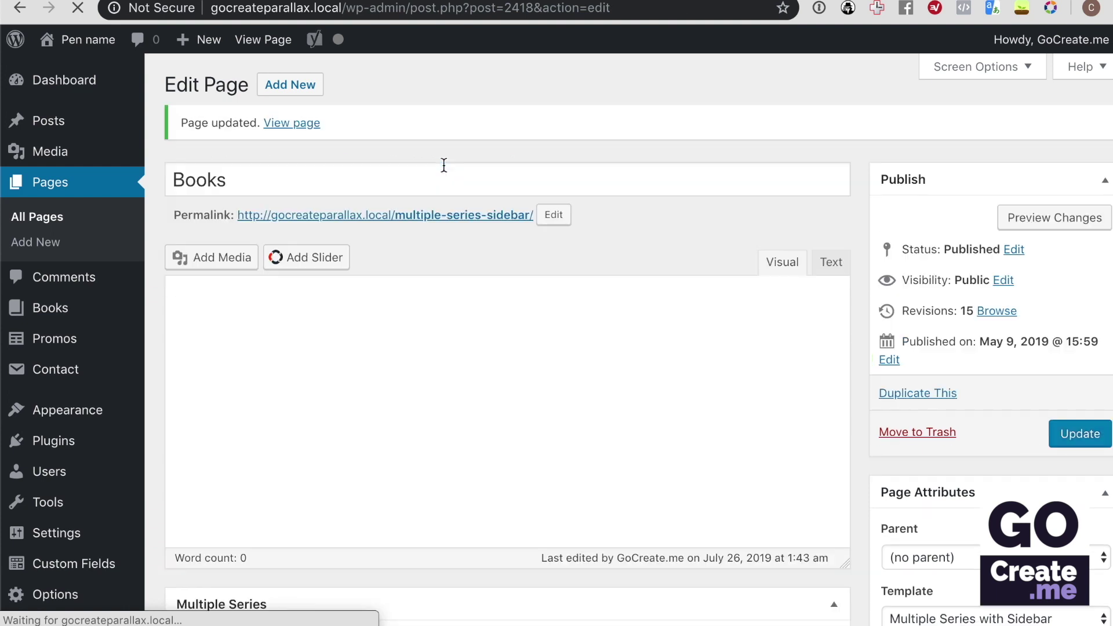
left_click(444, 215)
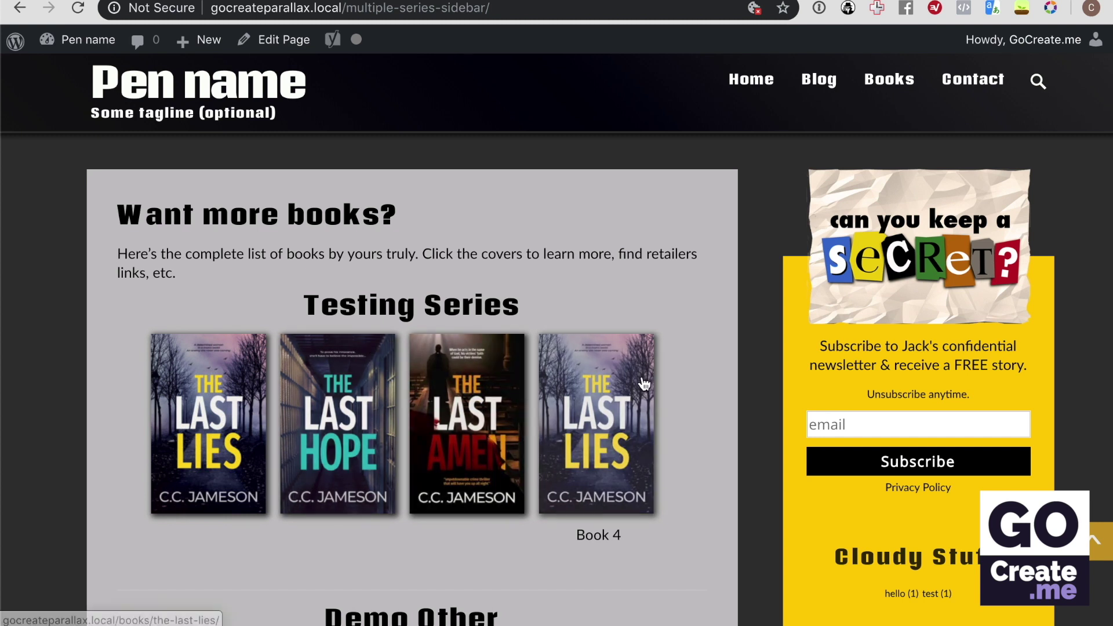
scroll(643, 384, "down", 4)
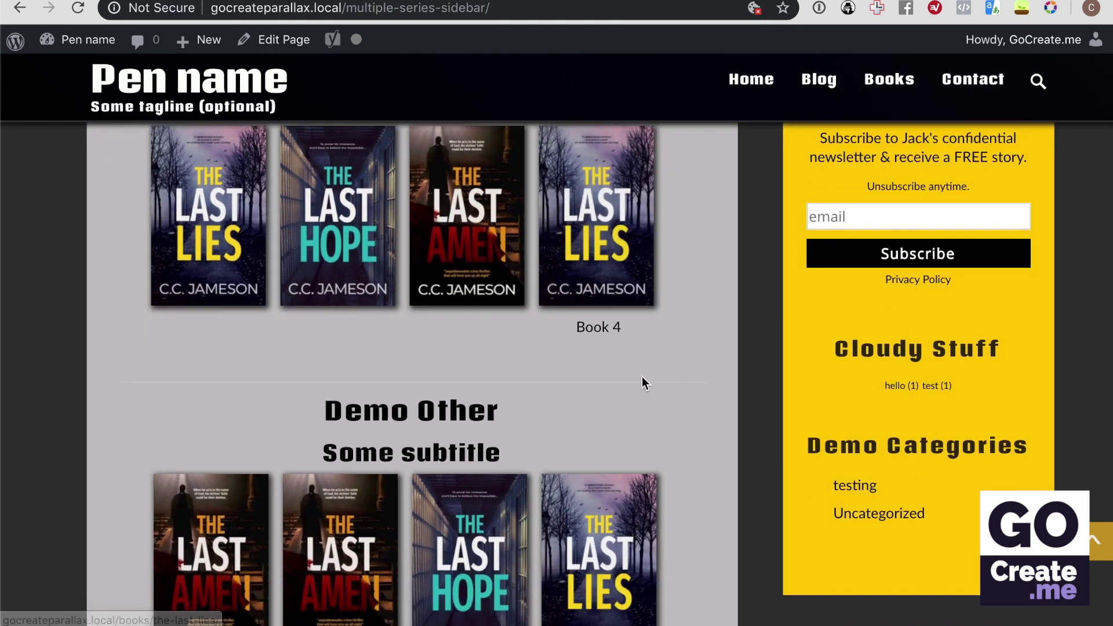
scroll(642, 376, "up", 4)
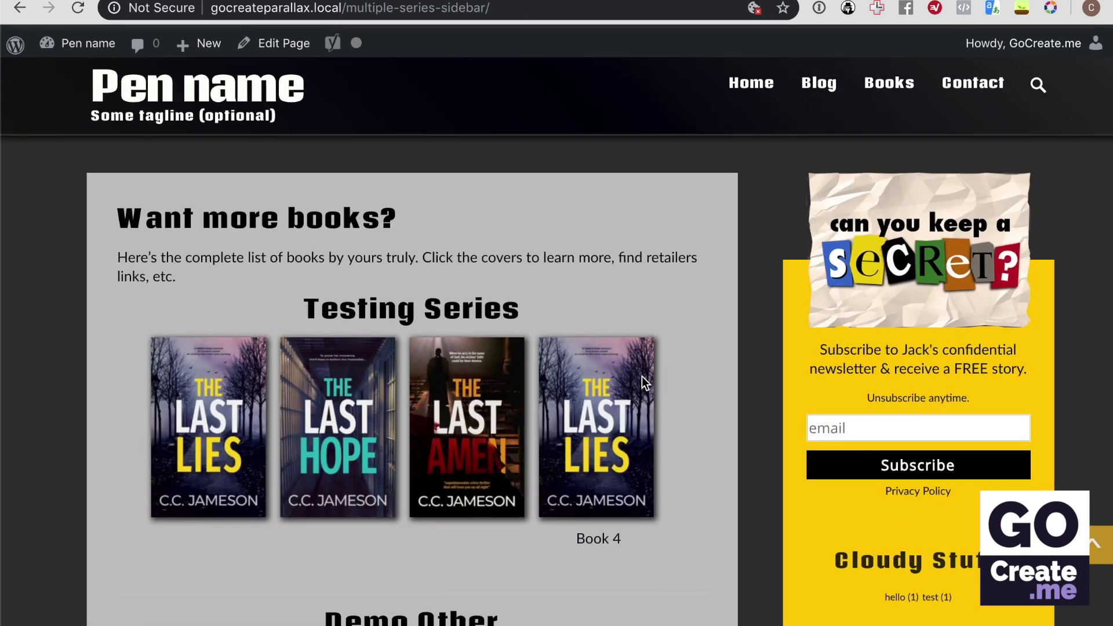